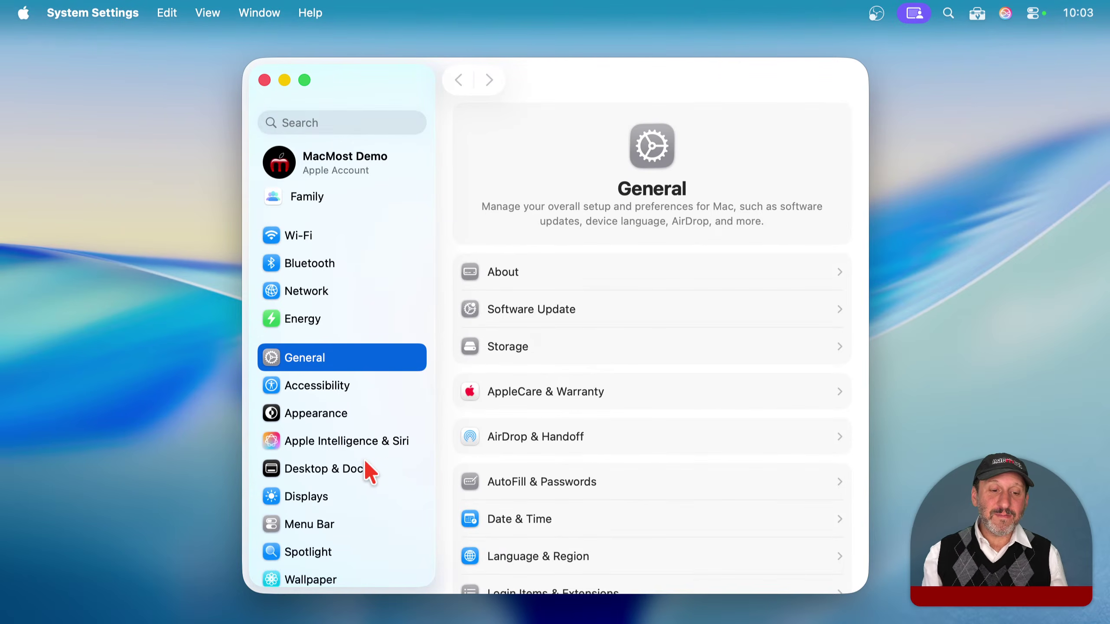
Step: Review the keyboard shortcuts for screenshots in the Keyboard settings, and close System Settings
scroll(320, 365, "down", 10)
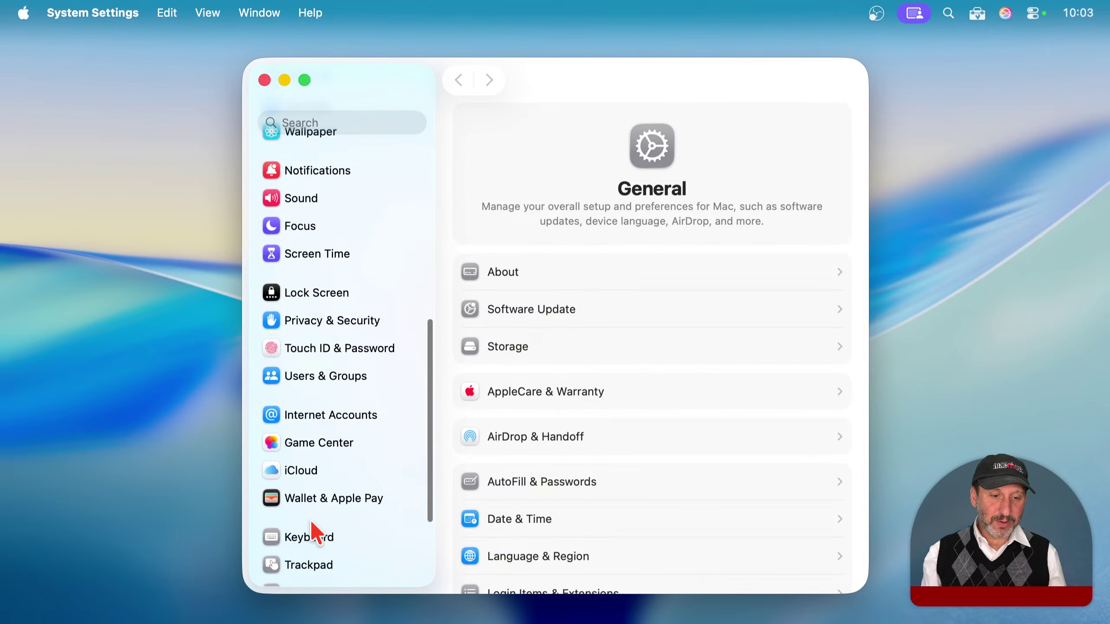
left_click(311, 531)
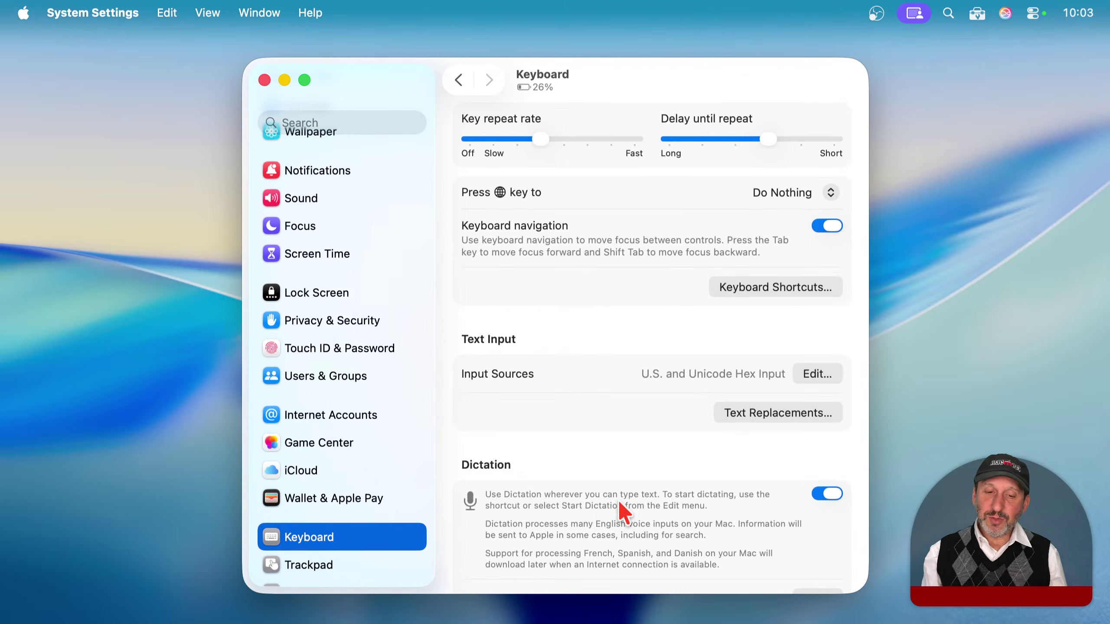
left_click(770, 288)
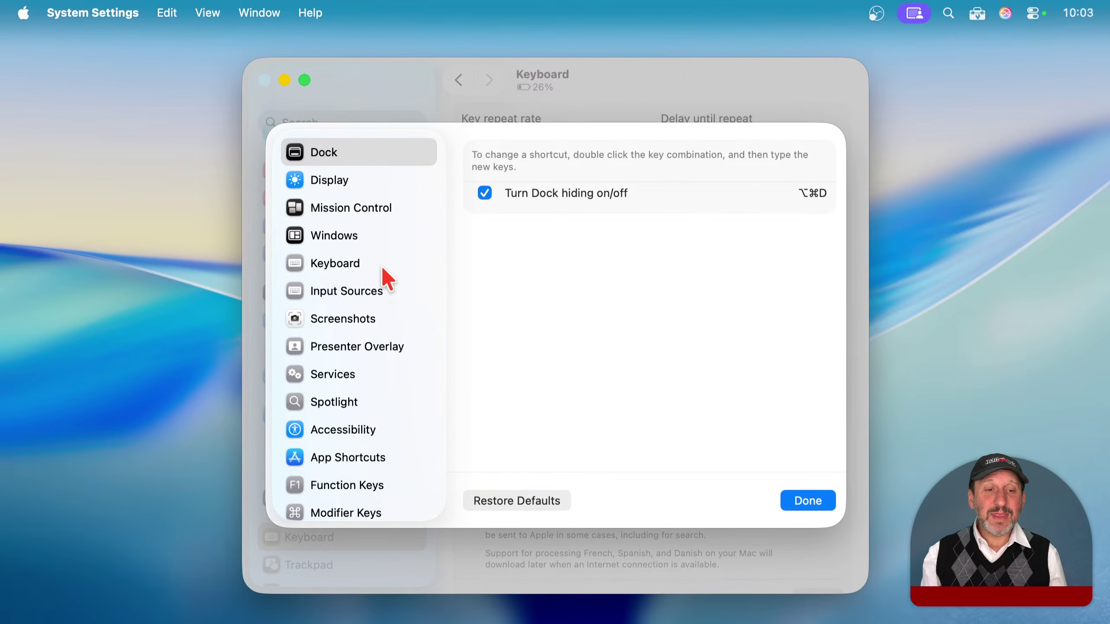
left_click(326, 323)
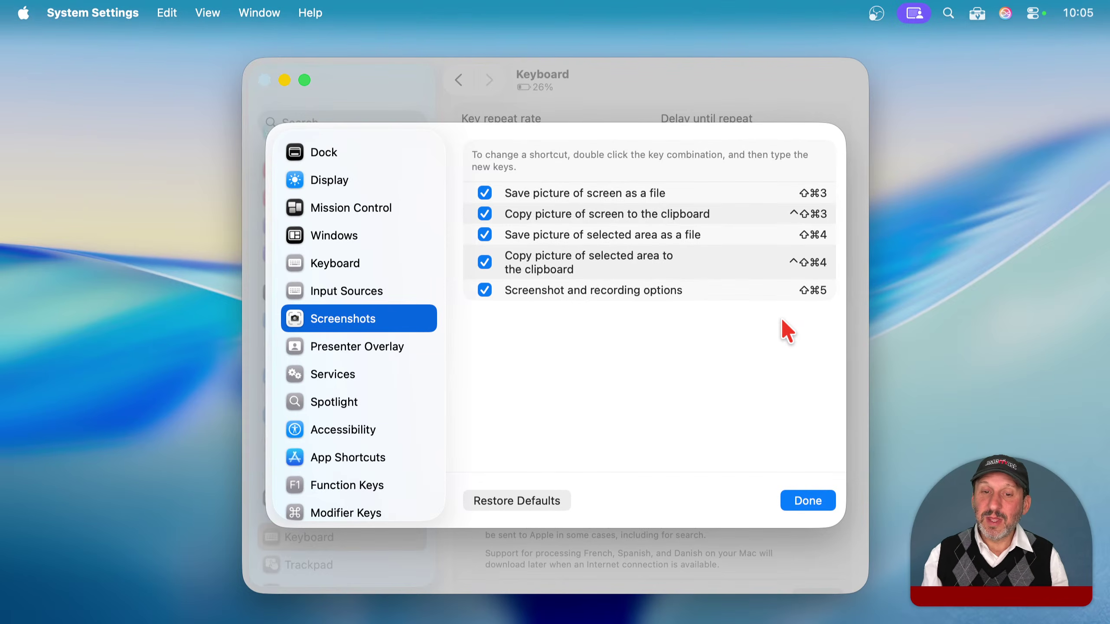
left_click(821, 498)
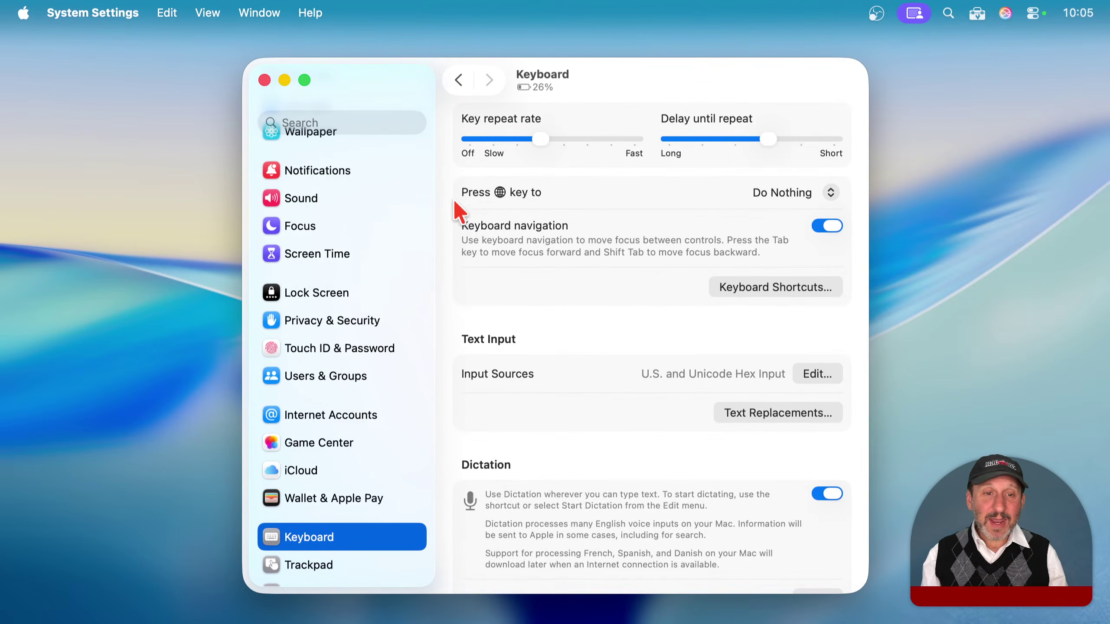
left_click(265, 80)
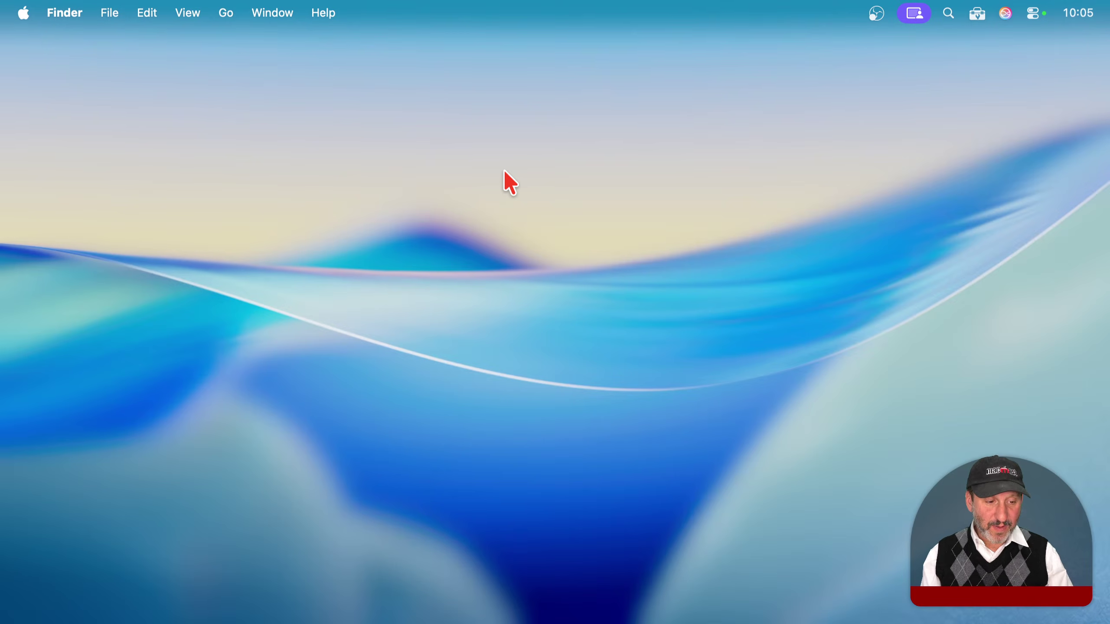
Step: Bring up the screenshot and recording controls over the desktop and dismiss them, twice
key("shift+super+5")
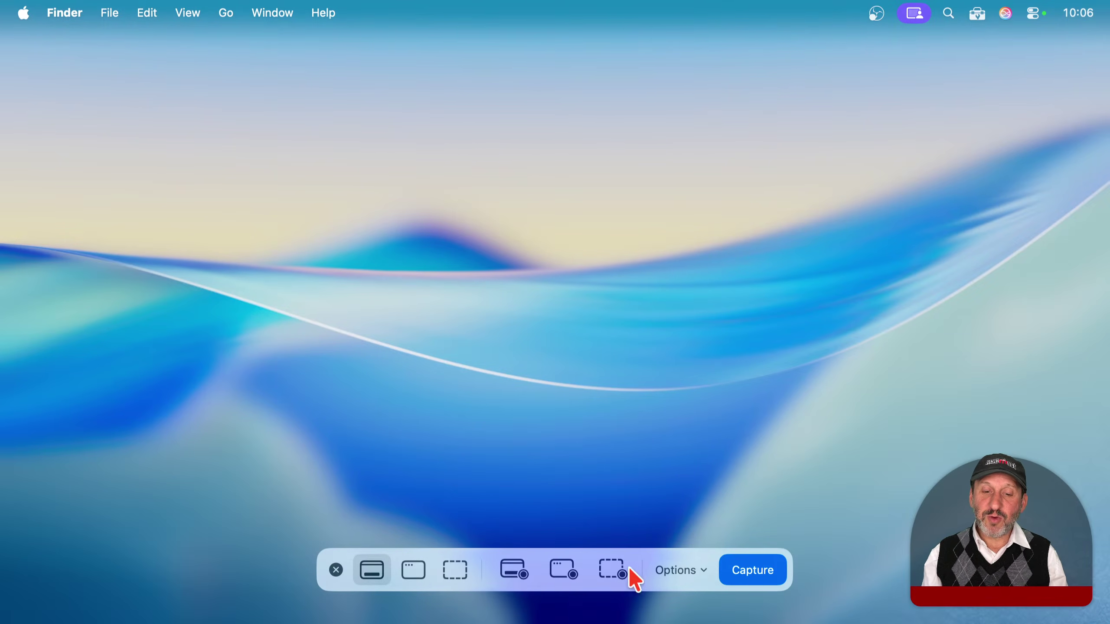
mouse_move(333, 584)
left_mouse_down()
mouse_move(364, 547)
mouse_move(313, 336)
mouse_move(37, 108)
mouse_move(86, 94)
mouse_move(510, 154)
mouse_move(449, 116)
mouse_move(235, 248)
mouse_move(235, 193)
mouse_move(479, 402)
mouse_move(441, 521)
mouse_move(361, 541)
mouse_move(344, 585)
left_mouse_up()
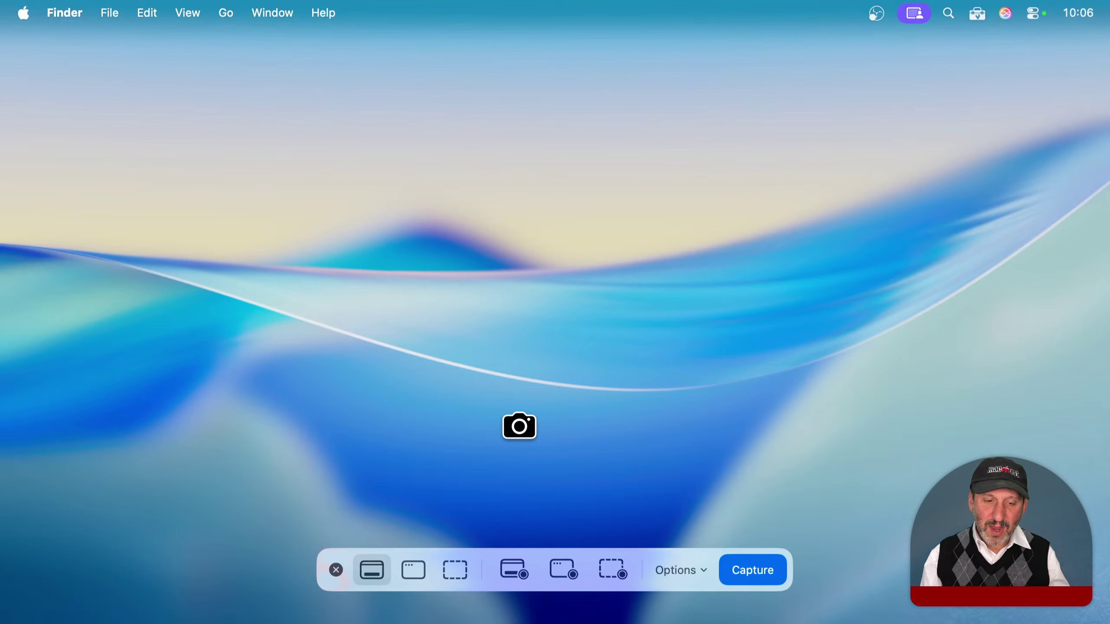
left_click(335, 571)
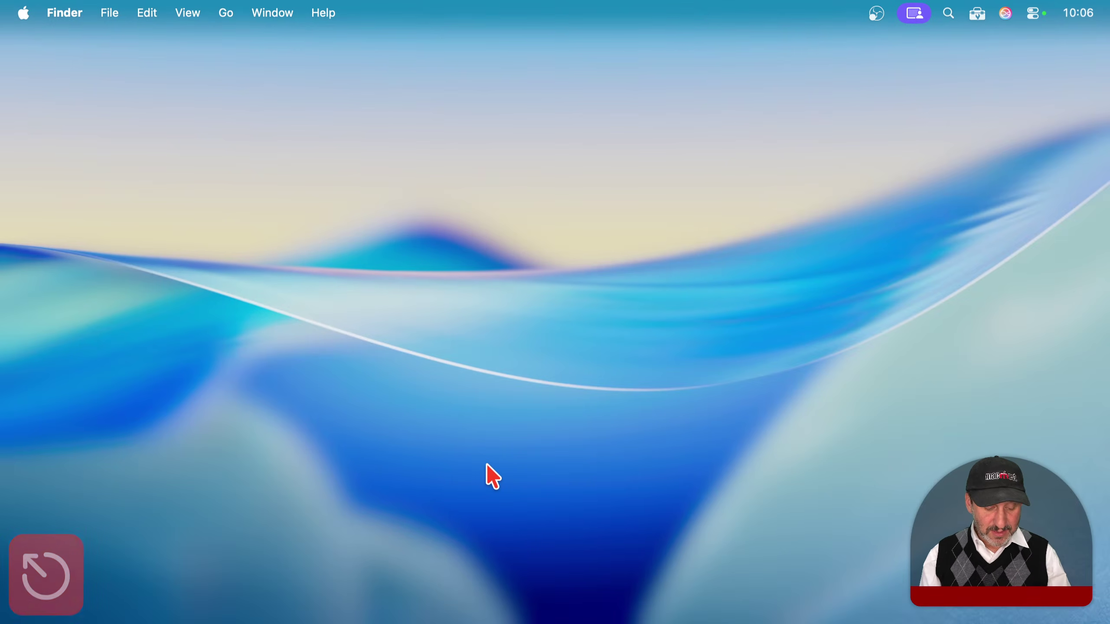
key("shift+super+5")
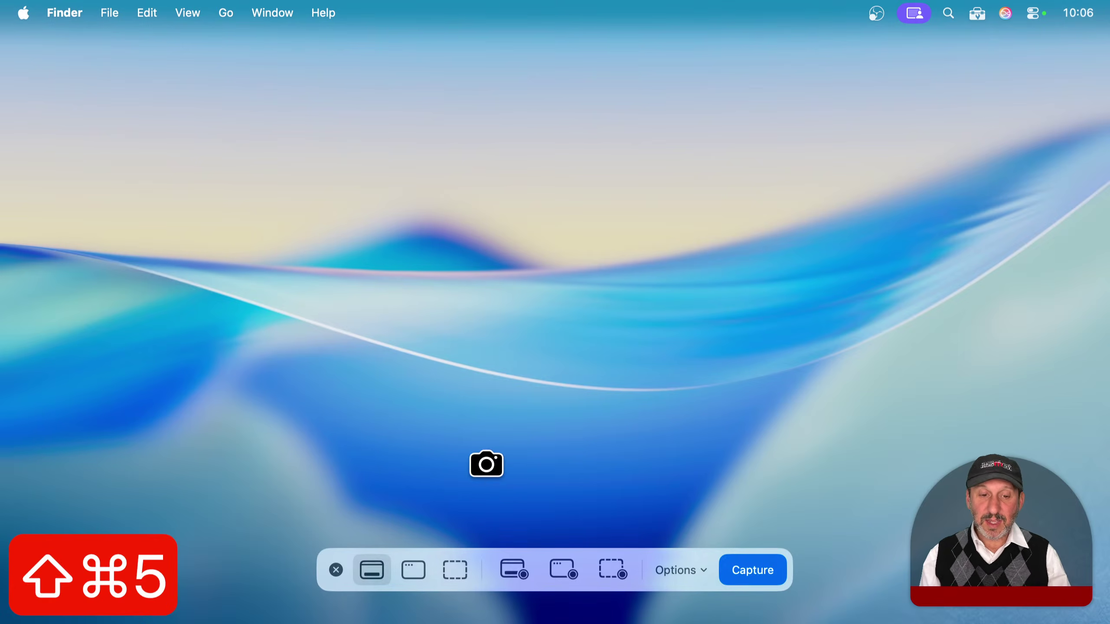
left_click(336, 570)
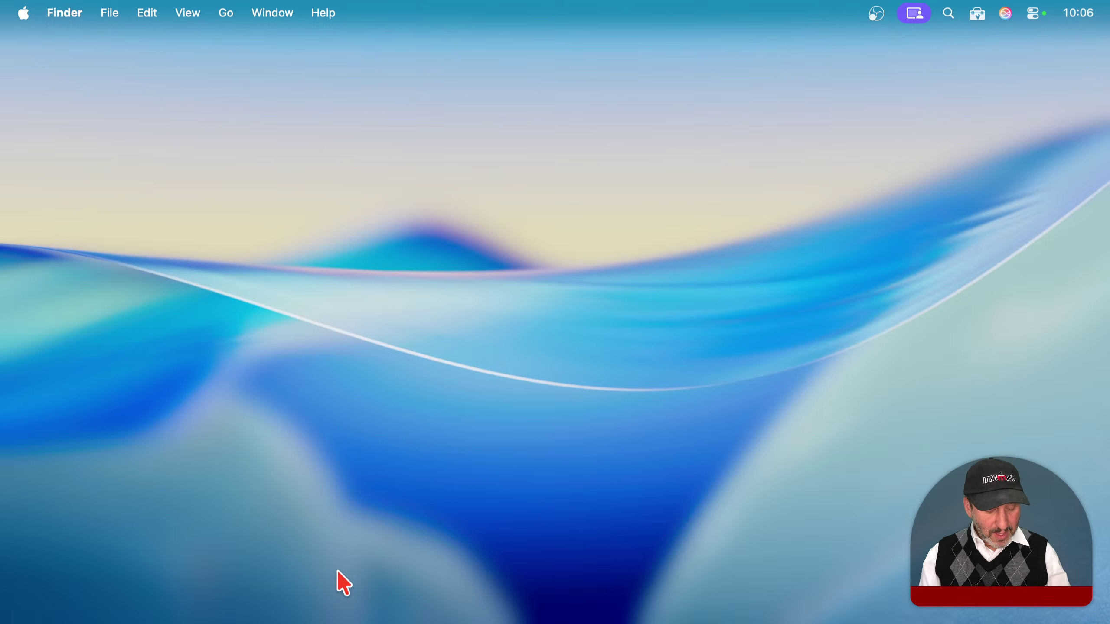
Step: Bring up the screenshot controls and examine the available save locations, timer, thumbnail and mouse pointer options
key("shift+super+5")
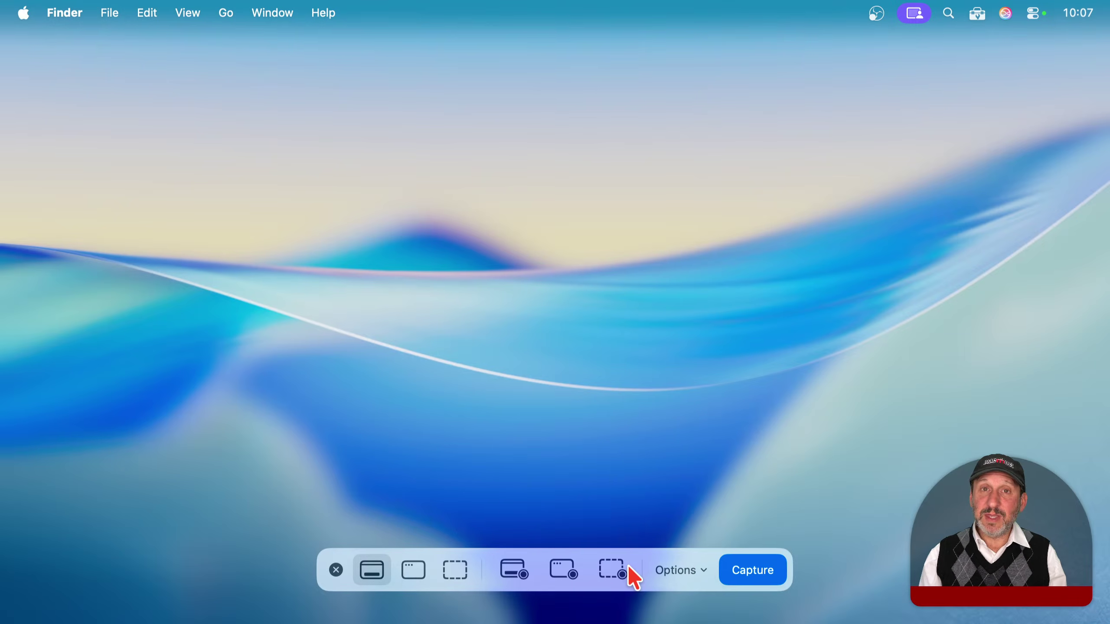
left_click(677, 571)
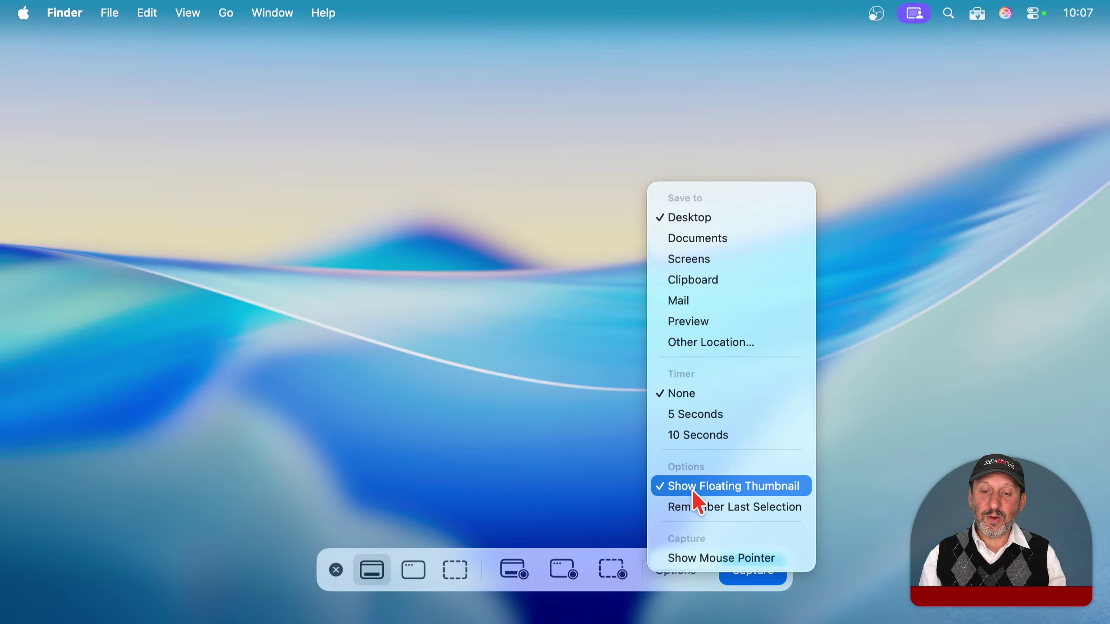
left_click(692, 557)
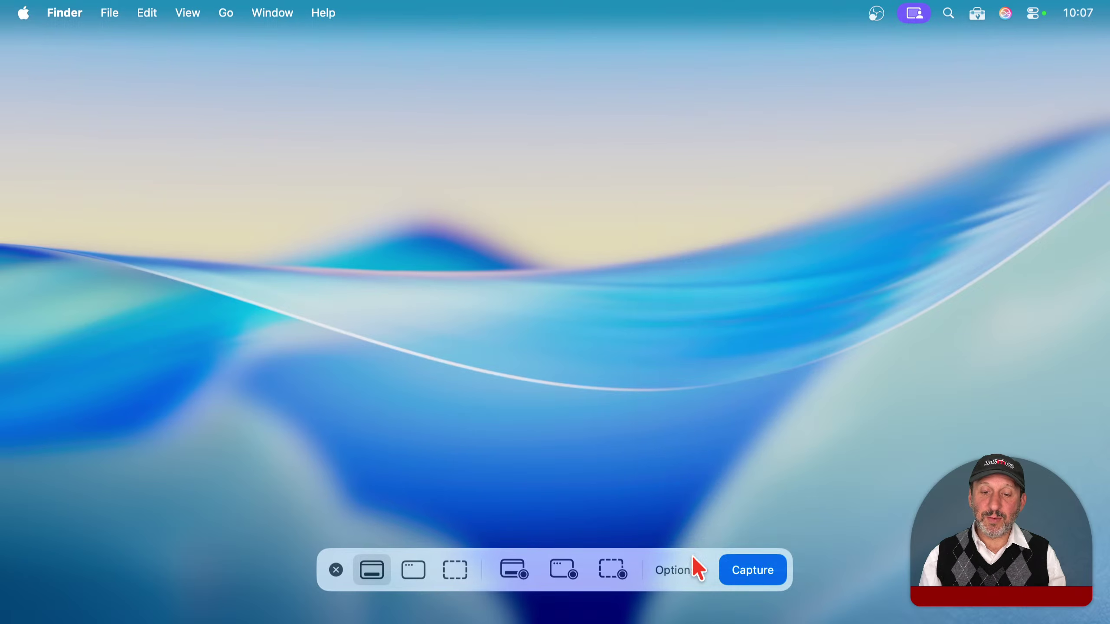
left_click(675, 569)
left_click(682, 567)
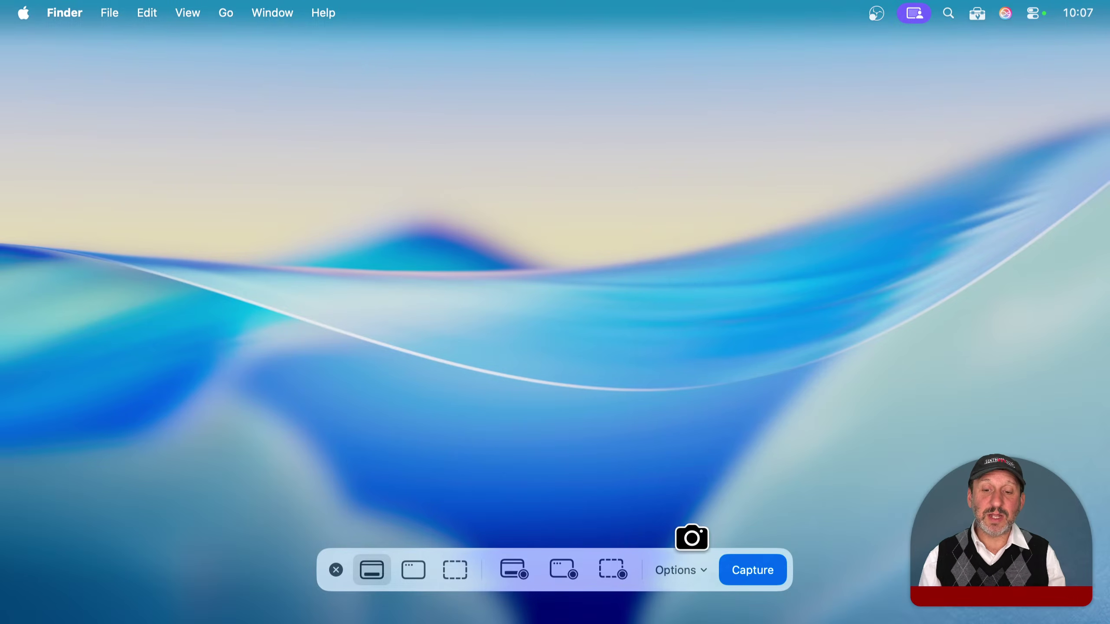
left_click(677, 569)
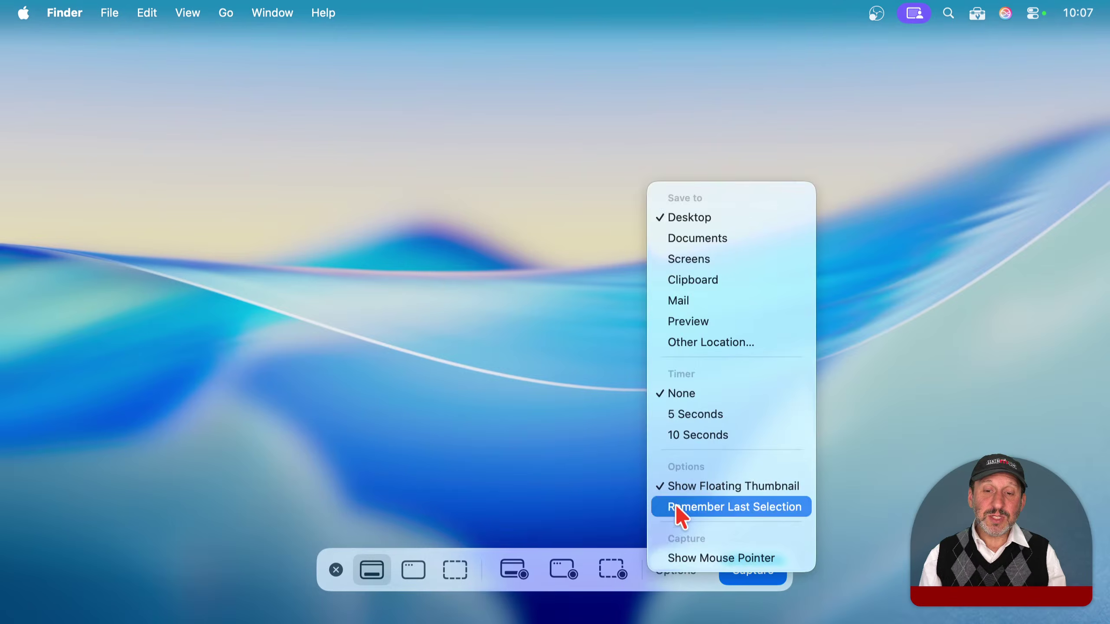
left_click(680, 577)
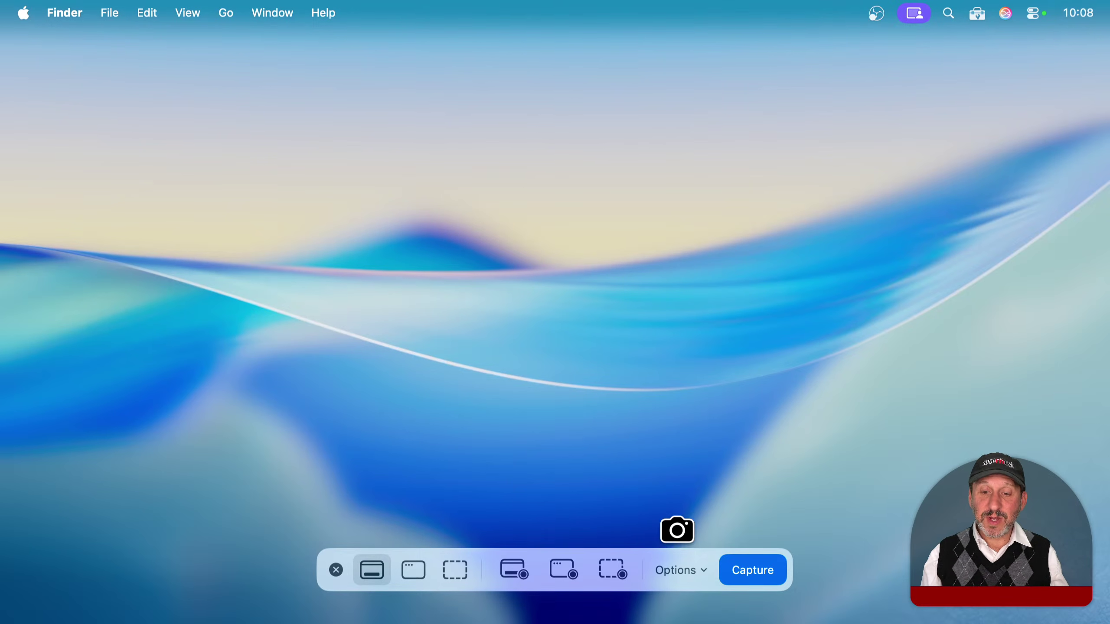
Step: Enable Show Mouse Pointer for screen captures, and dismiss the screenshot controls
left_click(677, 573)
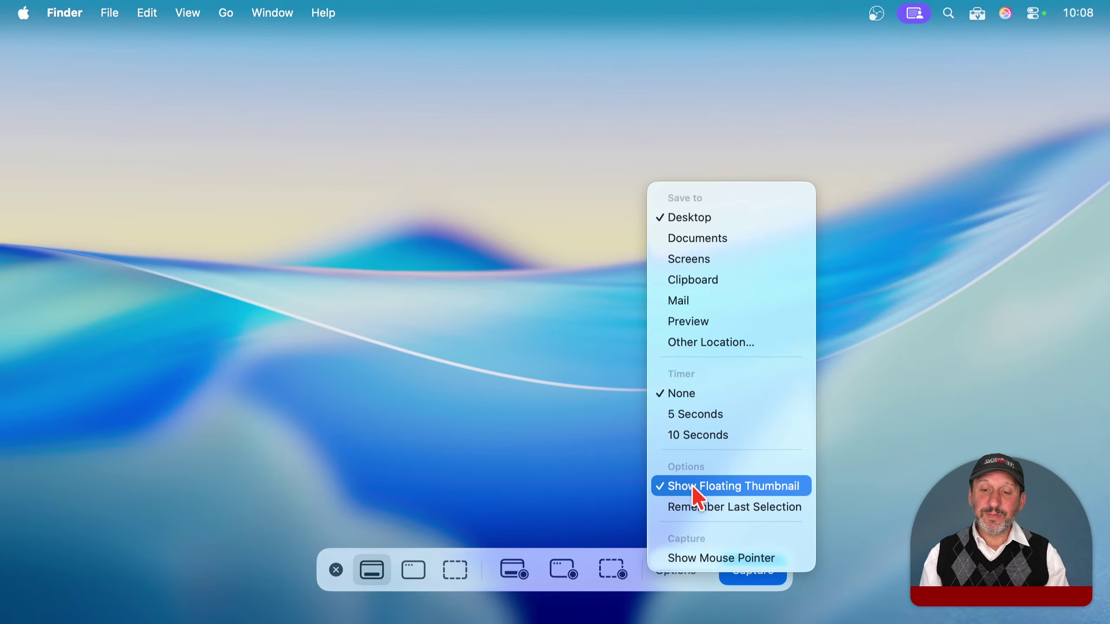
left_click(712, 555)
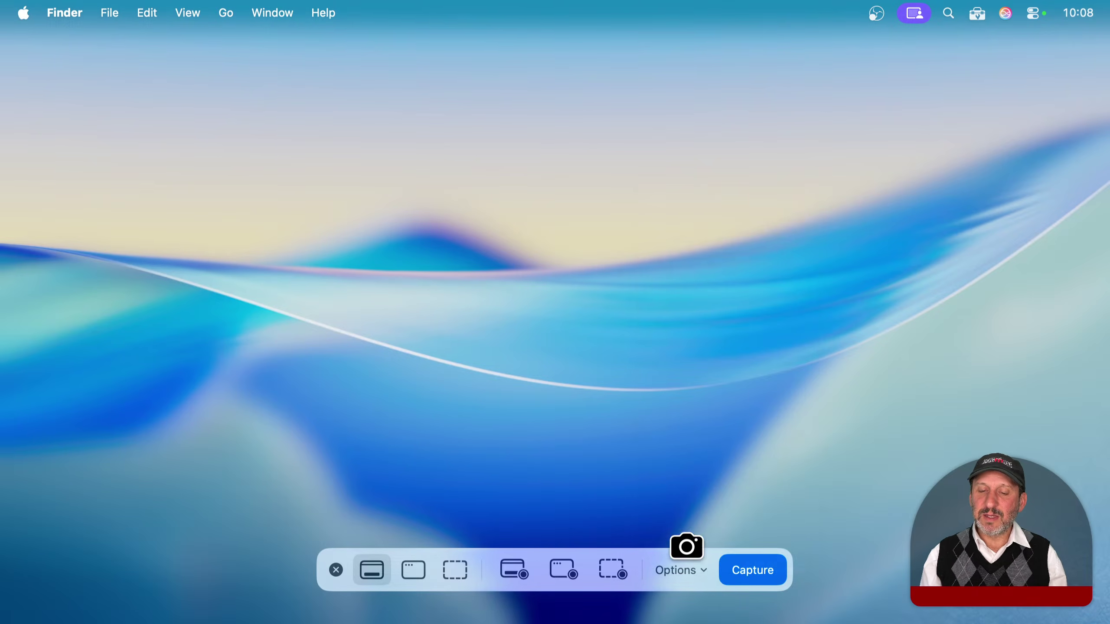
left_click(585, 520)
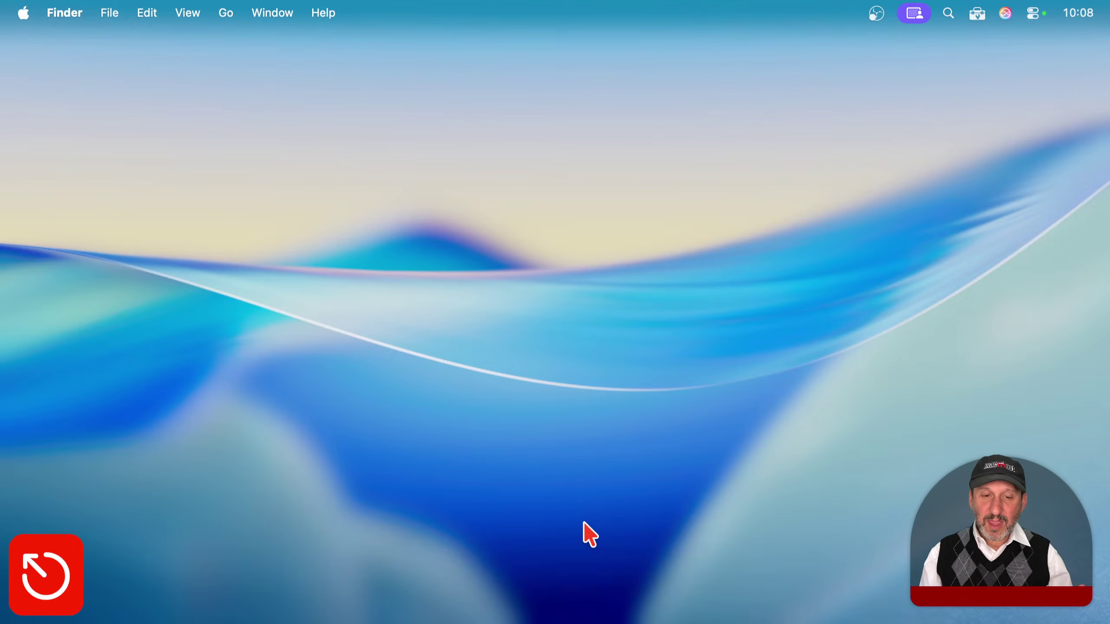
Step: Check the capture options in the screenshot controls, and capture the entire screen
key("shift+super+5")
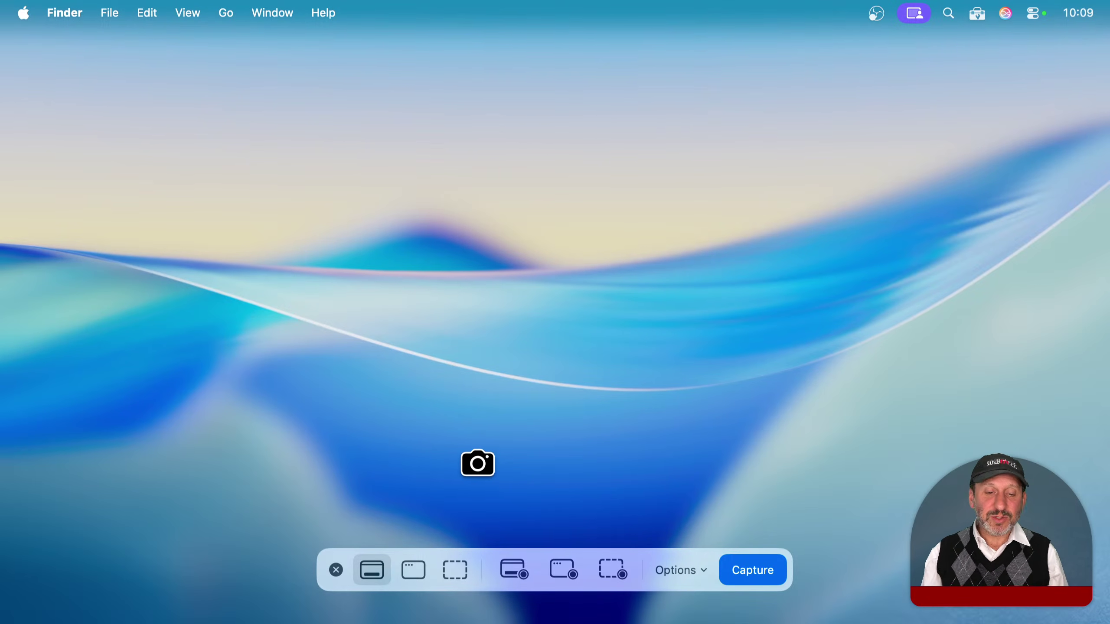
left_click(700, 565)
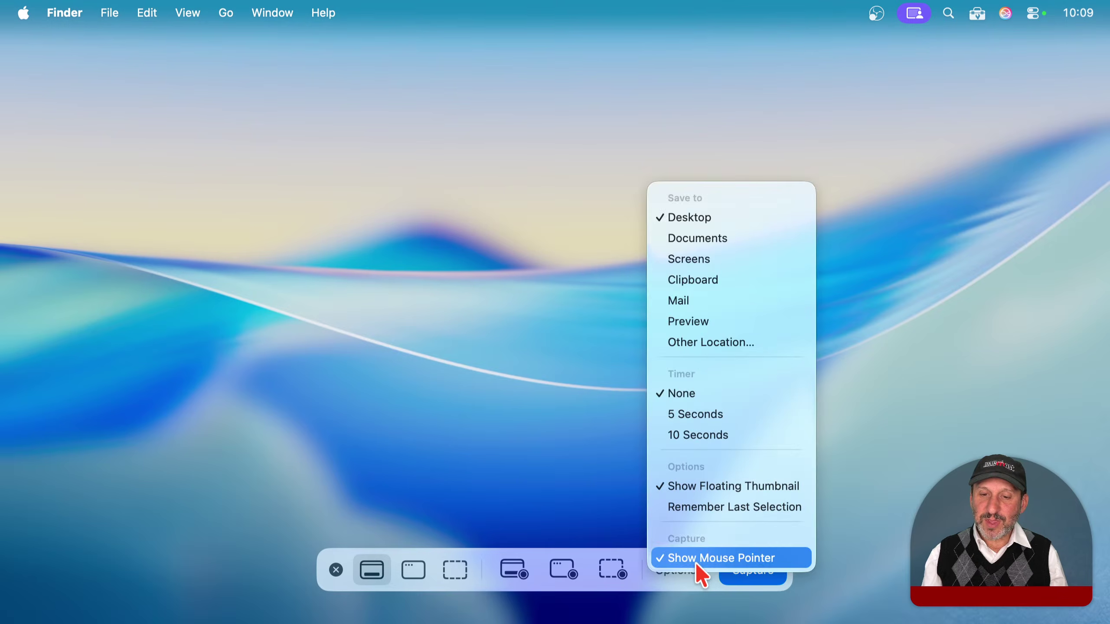
left_click(668, 581)
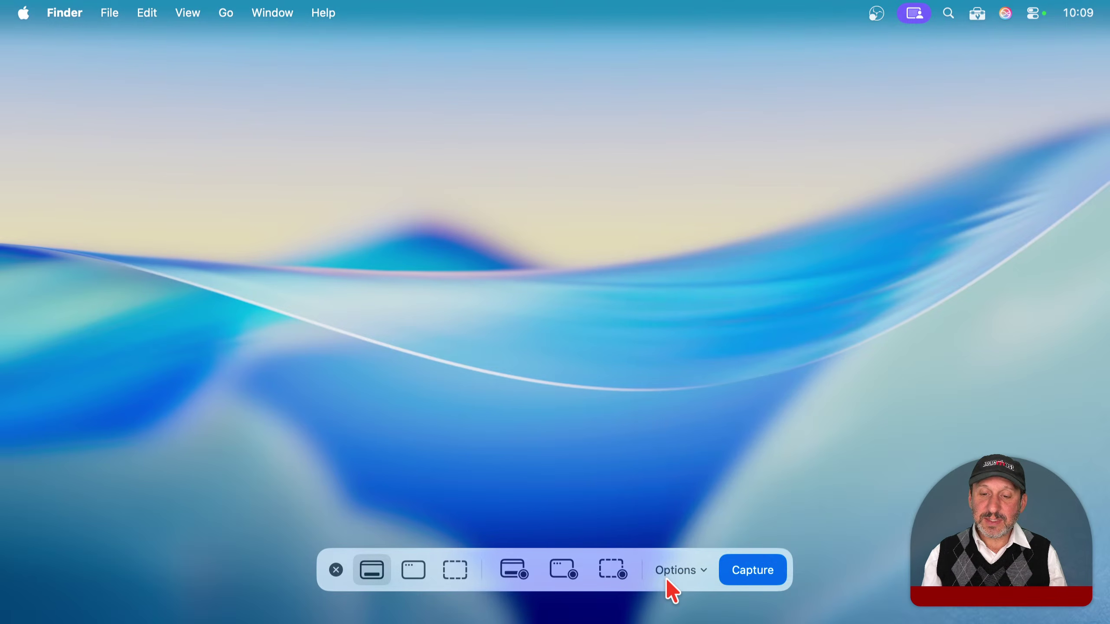
left_click(561, 217)
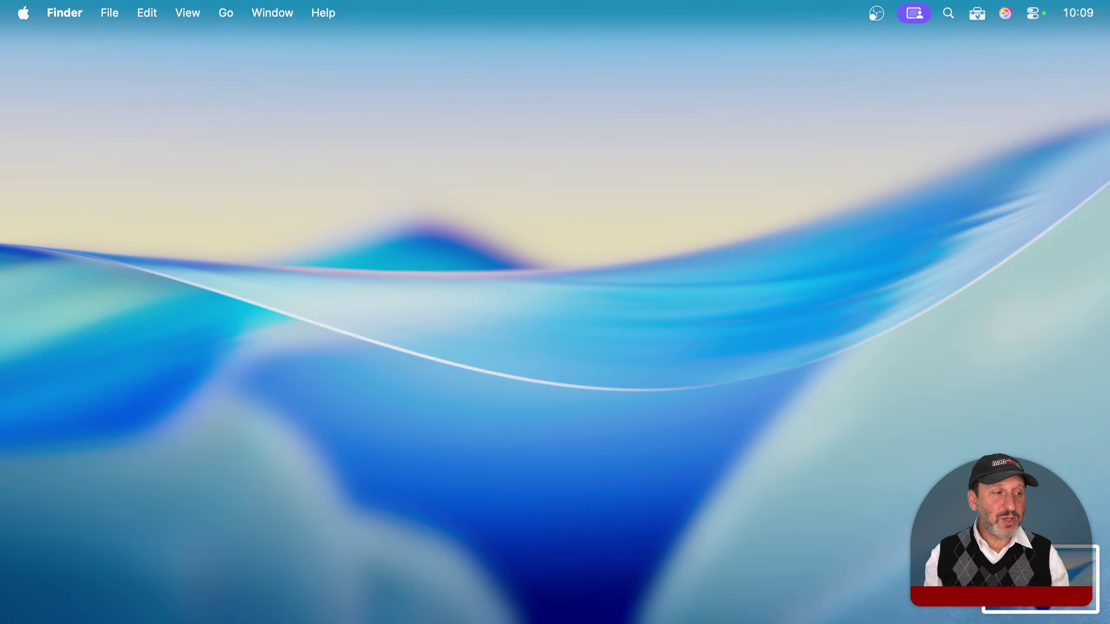
Step: Preview the new screenshot from its floating thumbnail, and remove the saved file from the desktop
left_click(1075, 561)
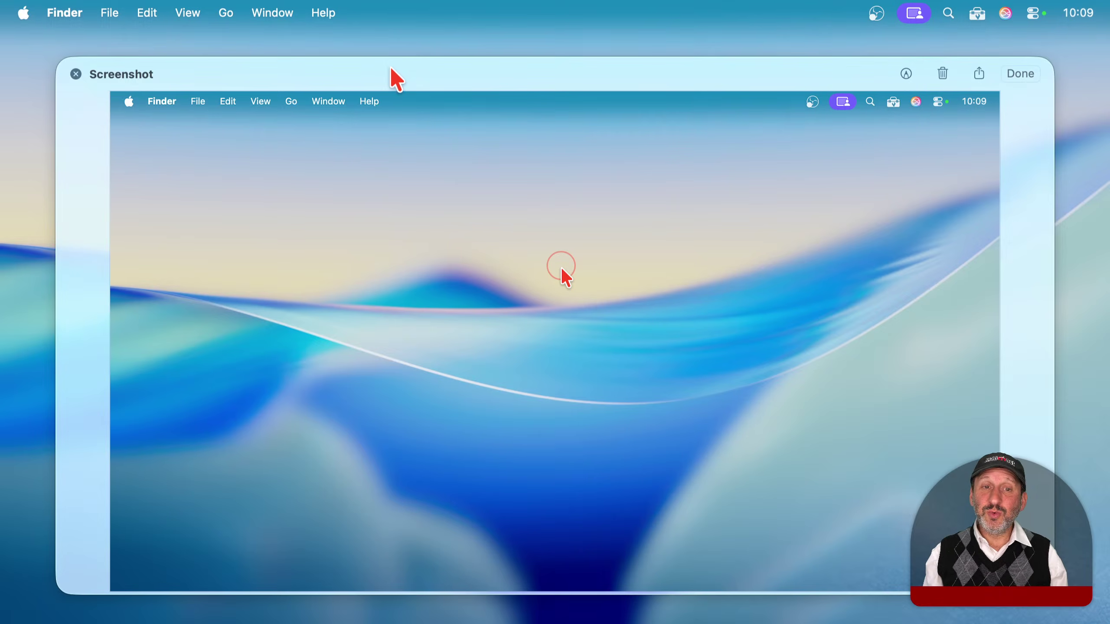
left_click(76, 74)
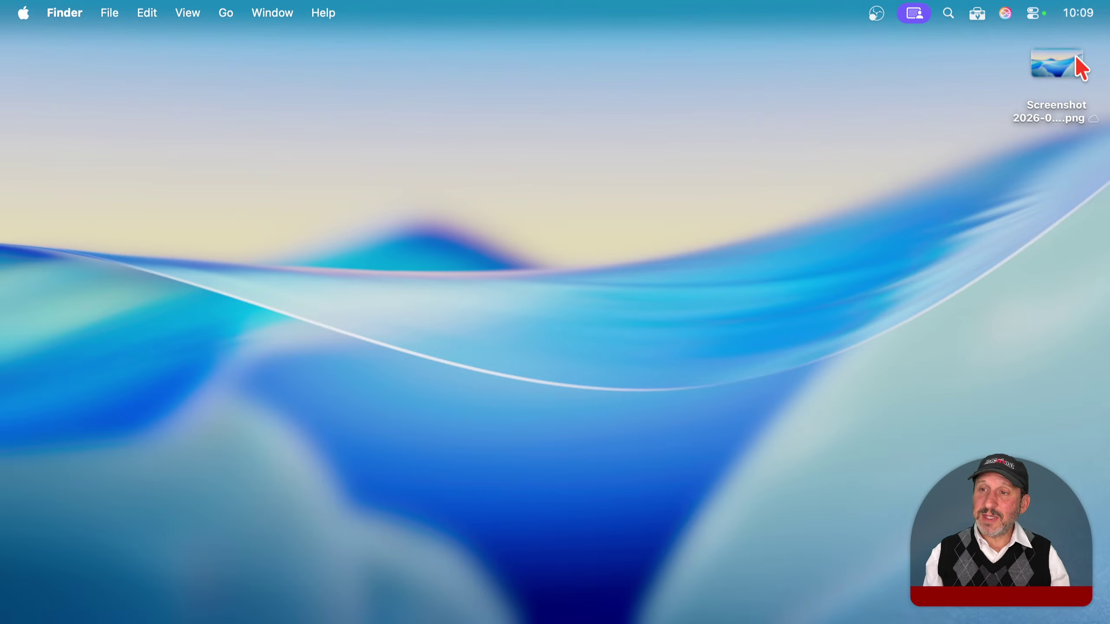
left_click_drag(1063, 57, 1075, 606)
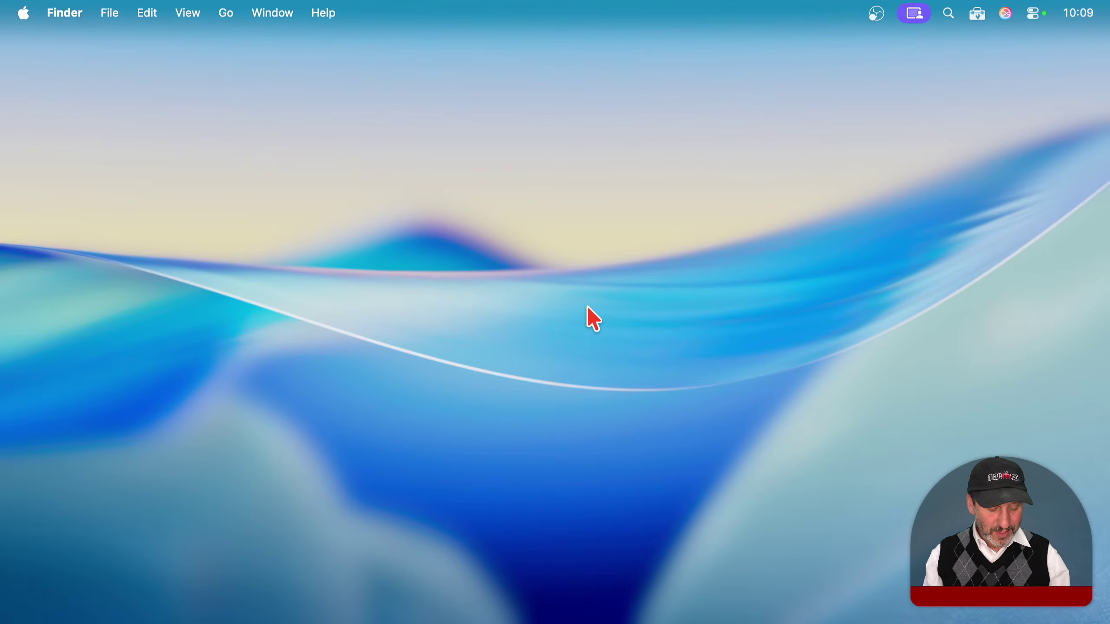
Step: Capture three full-screen screenshots to the desktop
key("shift+super+5")
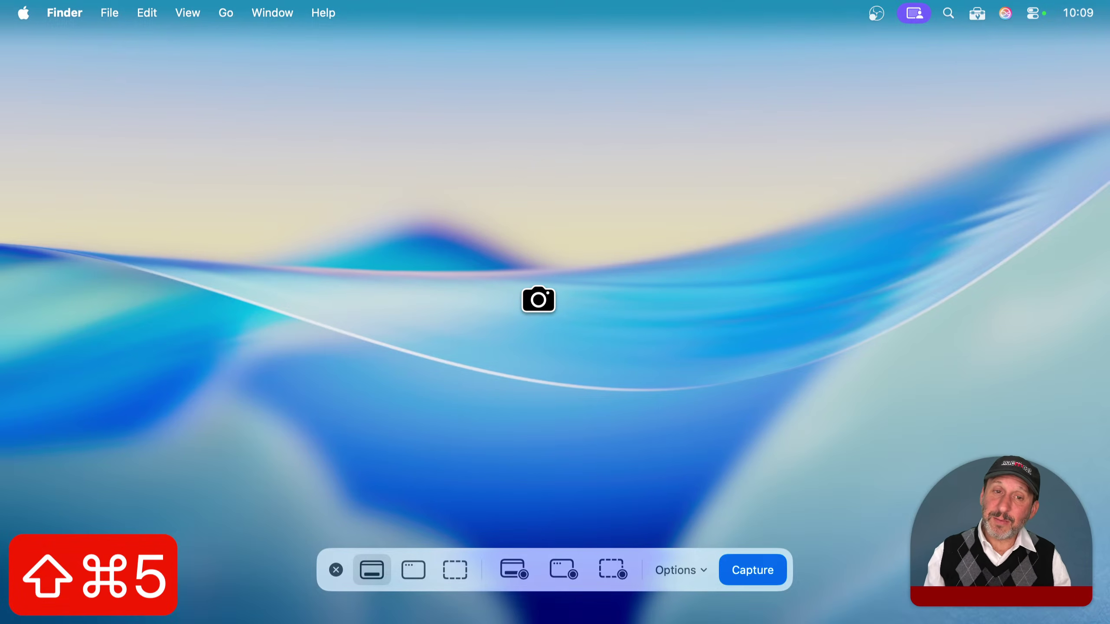
left_click(538, 300)
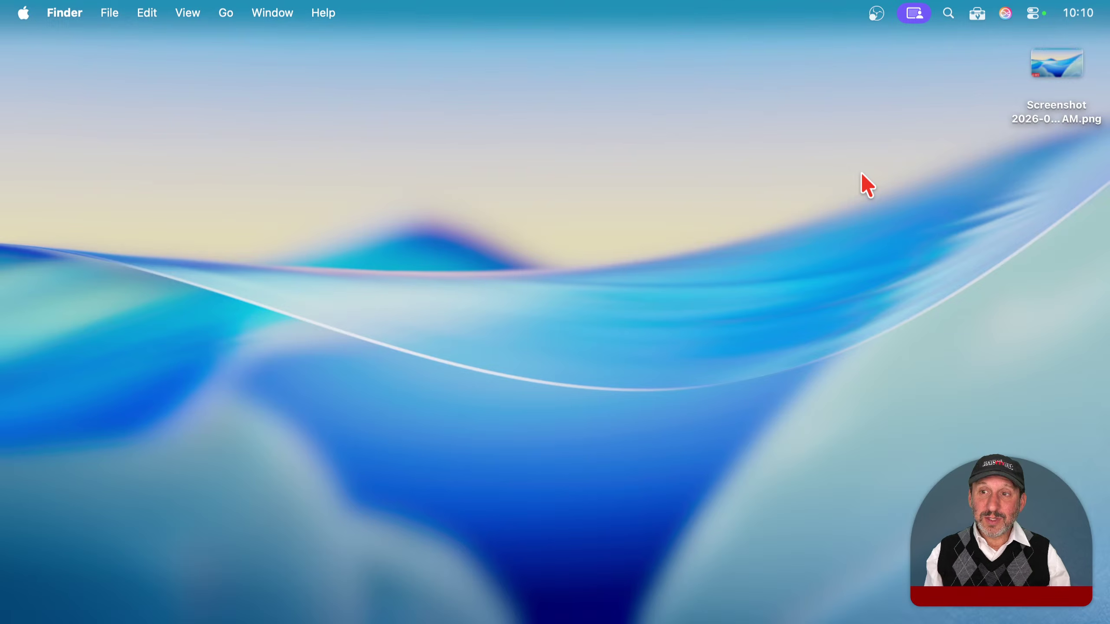
key("shift+super+5")
left_click(590, 215)
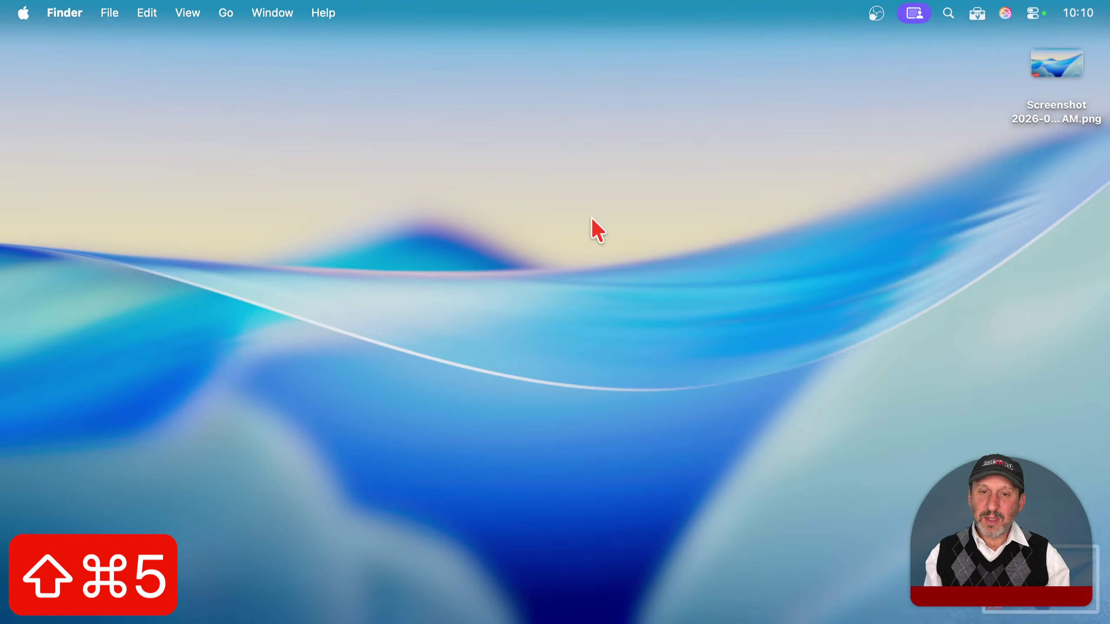
key("shift+super+5")
left_click(541, 164)
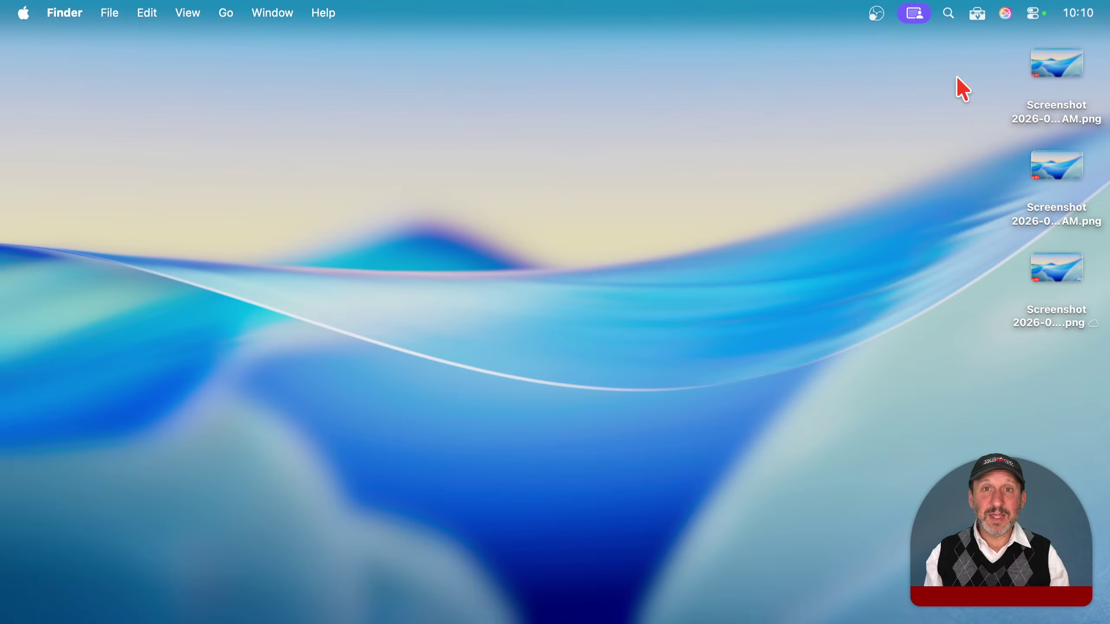
Step: Delete the three screenshot files from the desktop
left_click_drag(963, 68, 1096, 356)
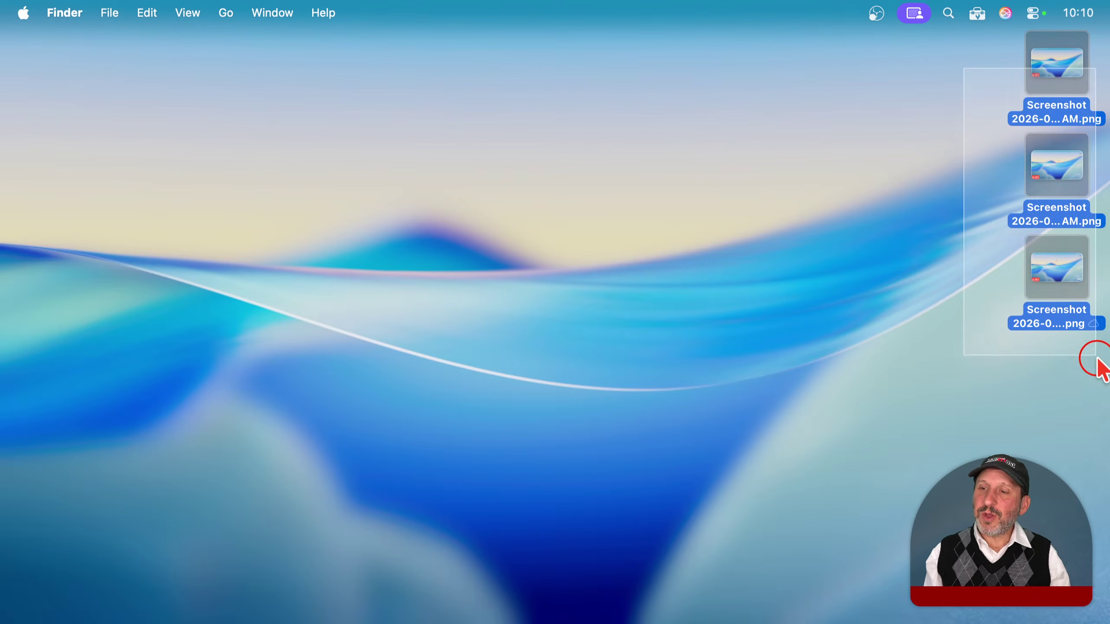
key("super+BackSpace")
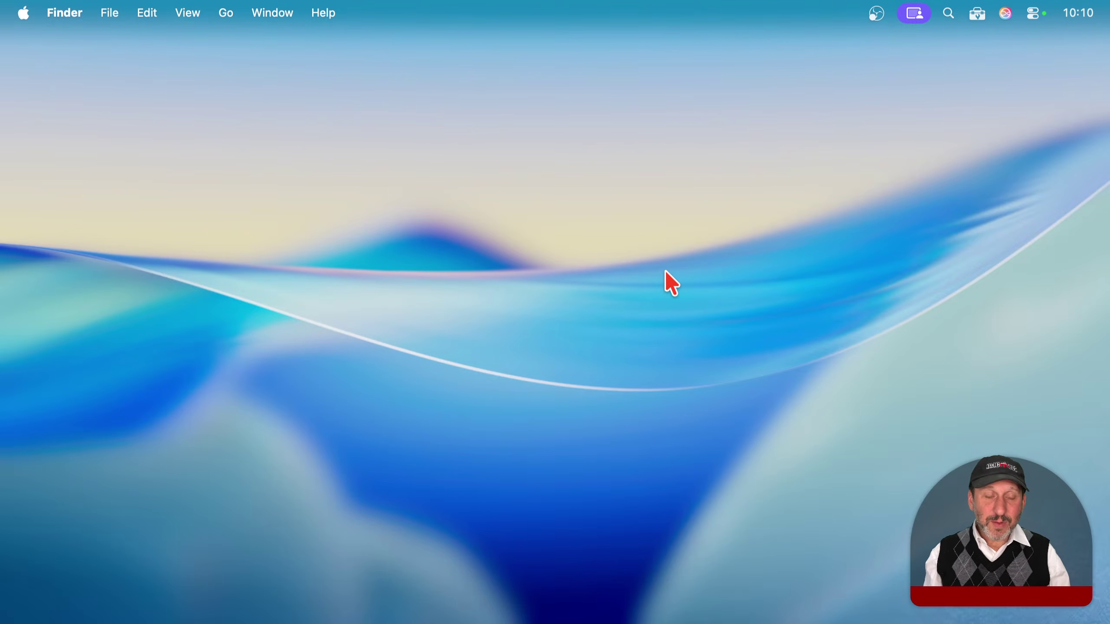
Step: Capture the entire screen, and delete the new screenshot from its thumbnail preview
key("shift+super+5")
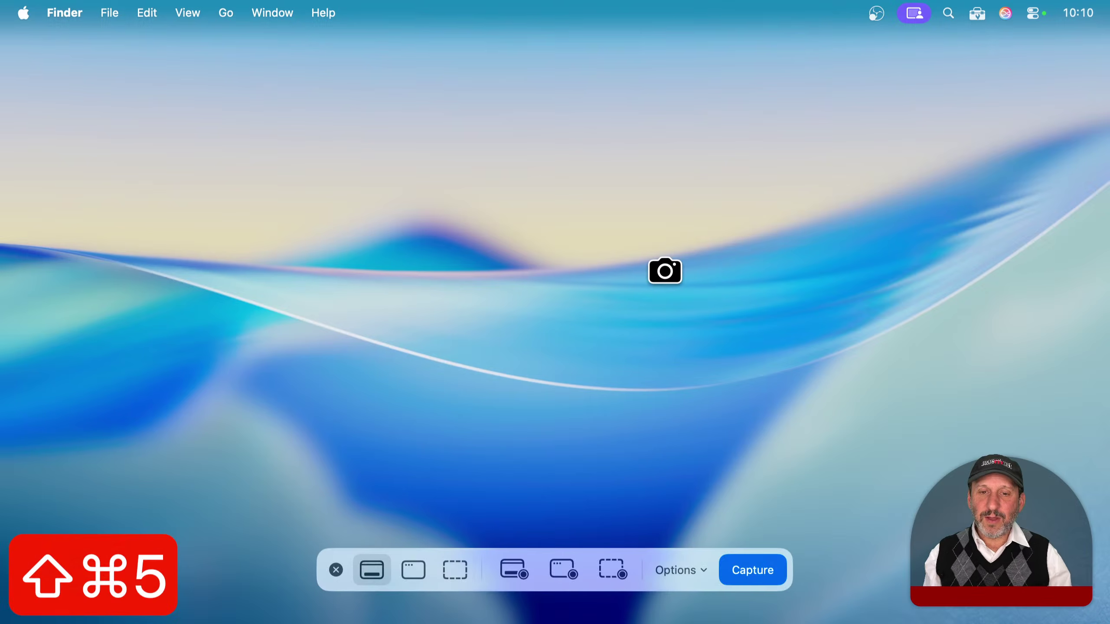
left_click(521, 270)
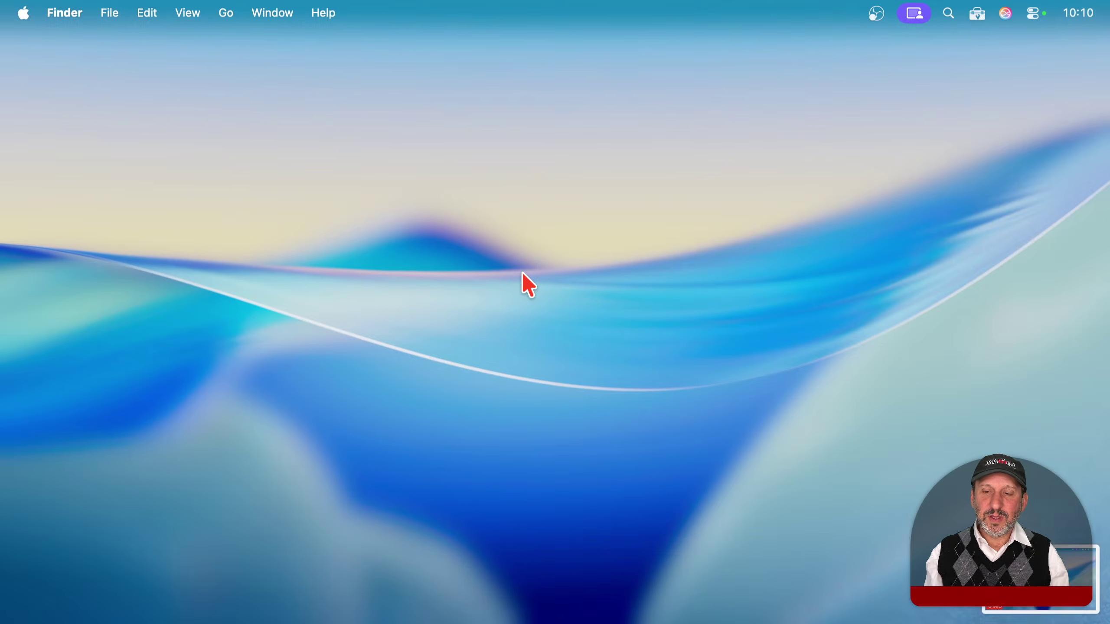
left_click(1041, 579)
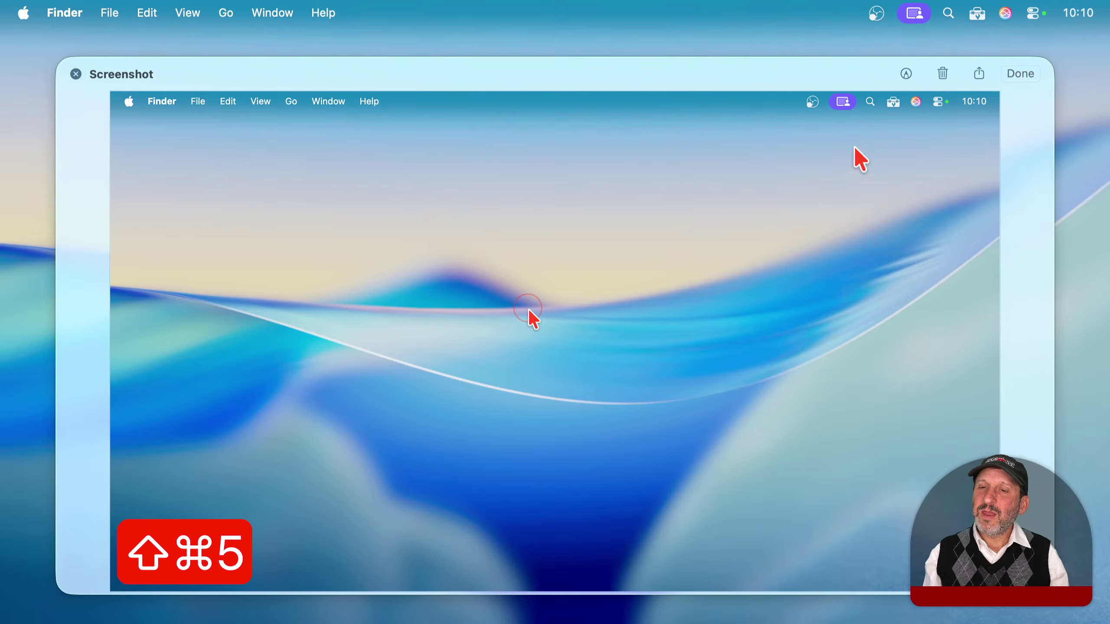
left_click(944, 75)
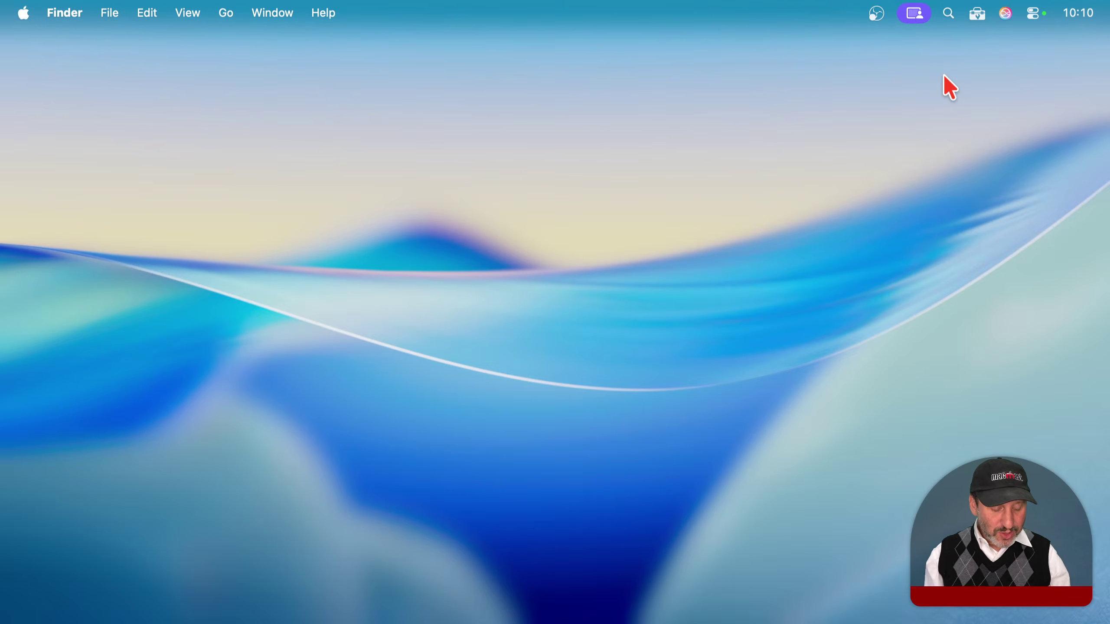
Step: Capture the entire screen again, and review the sharing options in the screenshot's thumbnail preview
key("super+shift+5")
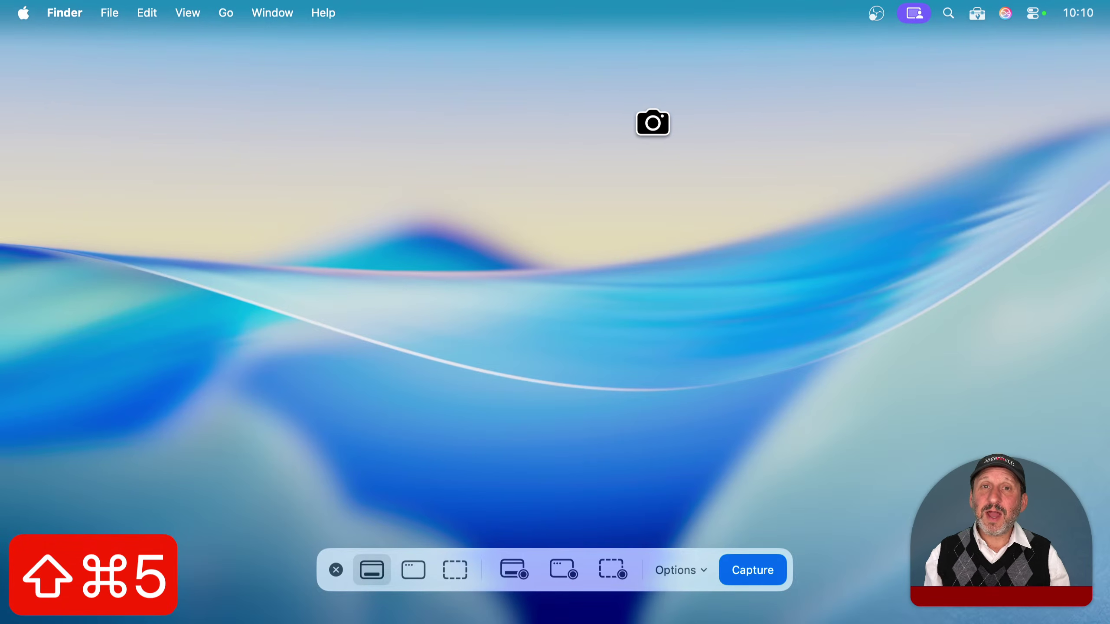
left_click(580, 151)
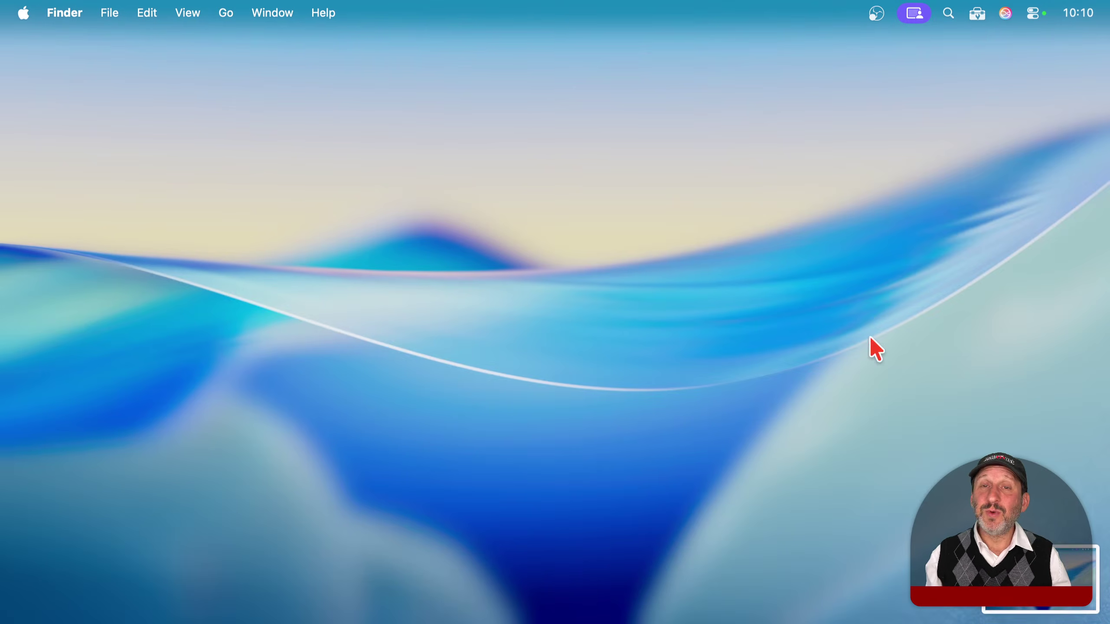
left_click(1066, 581)
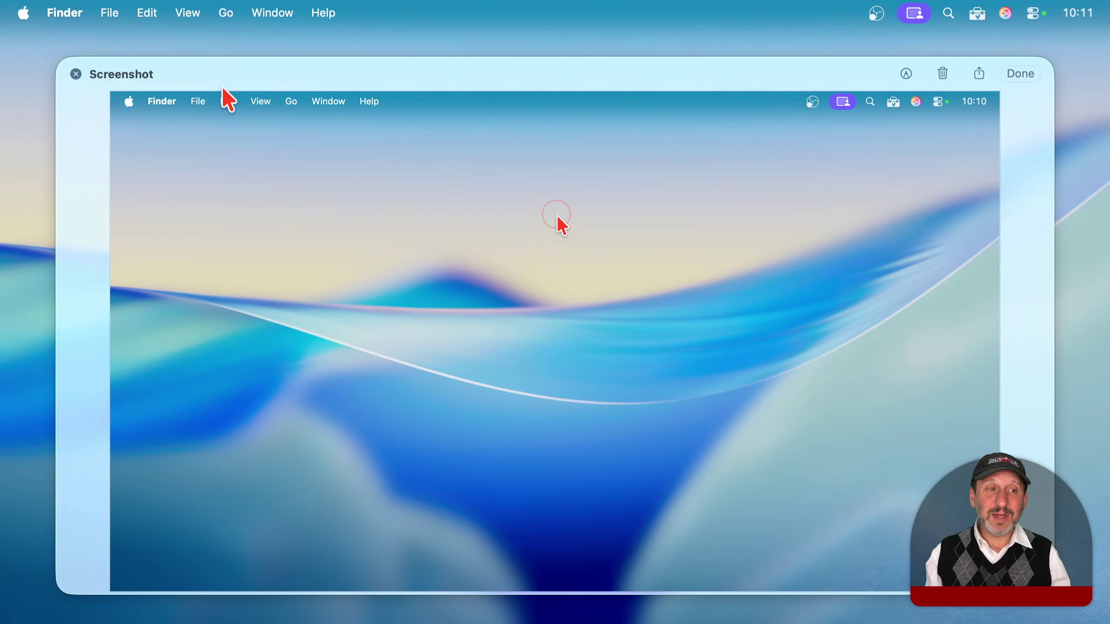
left_click(980, 74)
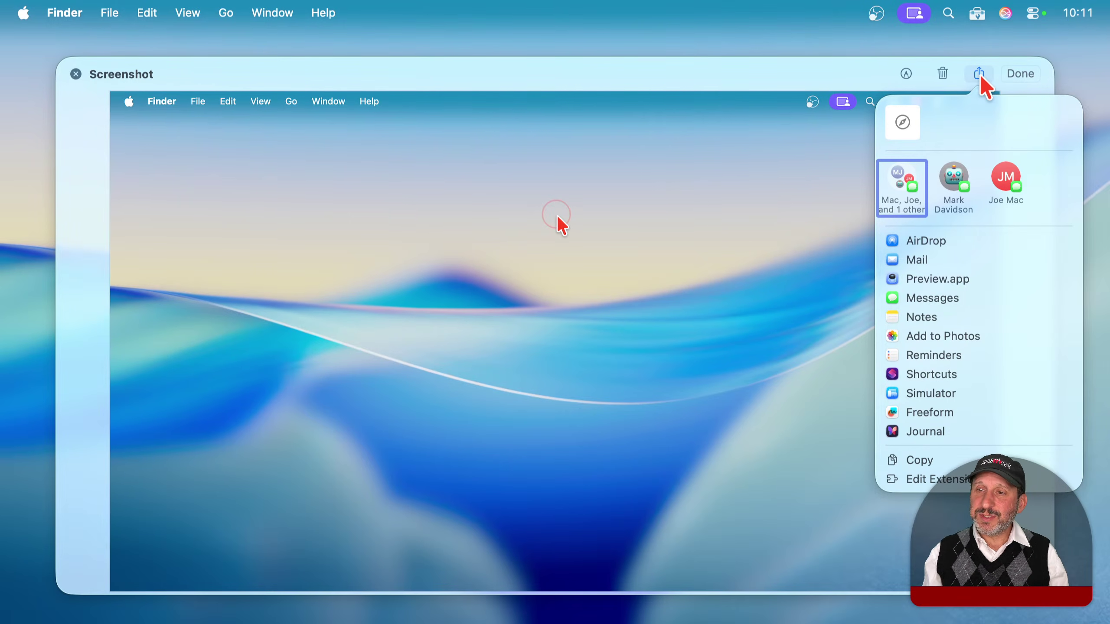
left_click(800, 78)
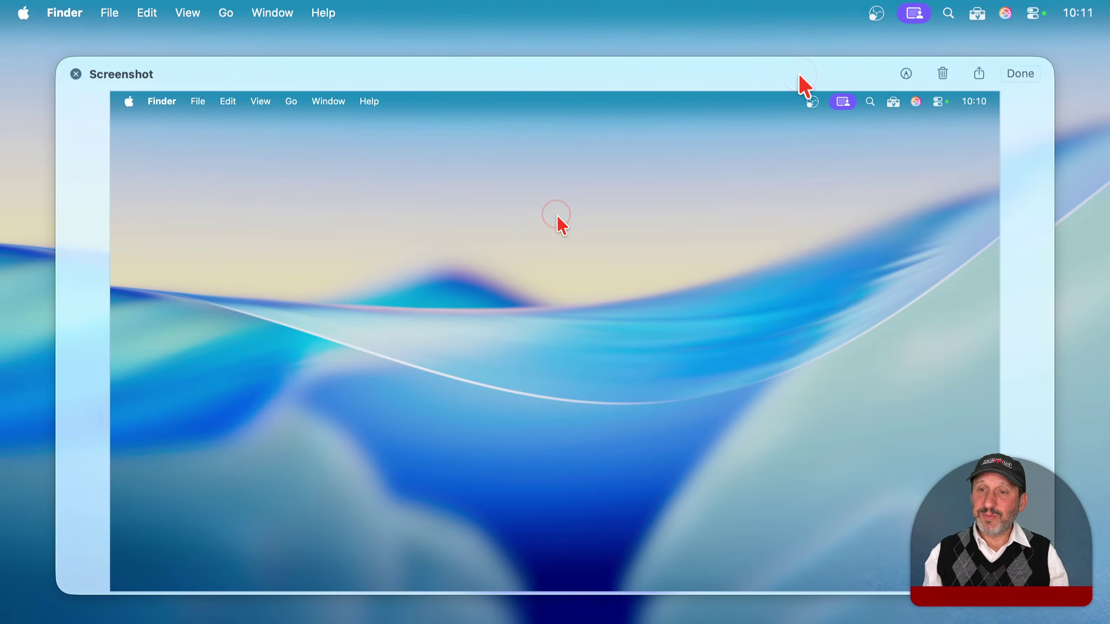
Step: Mark up the screenshot with a red freehand line, an arrow and a text box placed just below the line
left_click(907, 74)
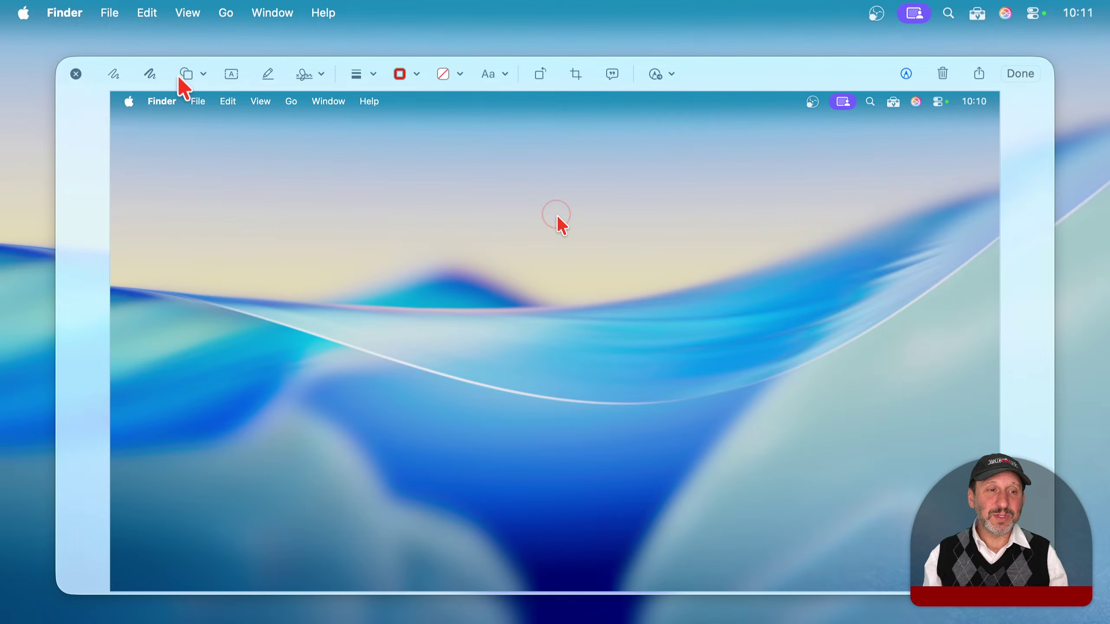
left_click(114, 74)
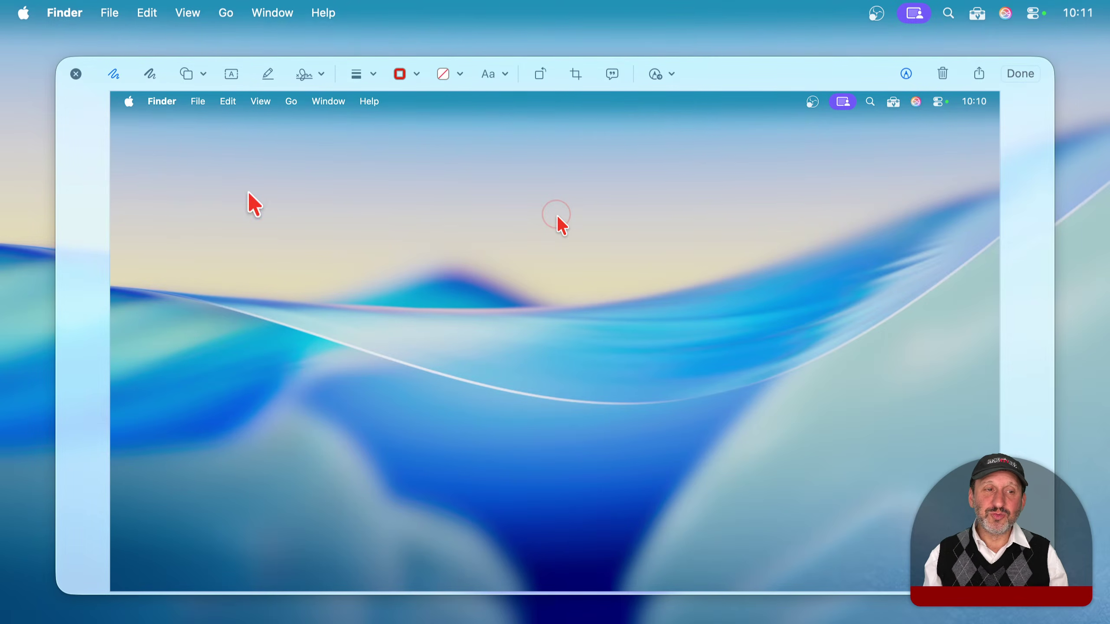
mouse_move(238, 190)
left_mouse_down()
mouse_move(354, 227)
mouse_move(507, 253)
left_mouse_up()
left_click(191, 75)
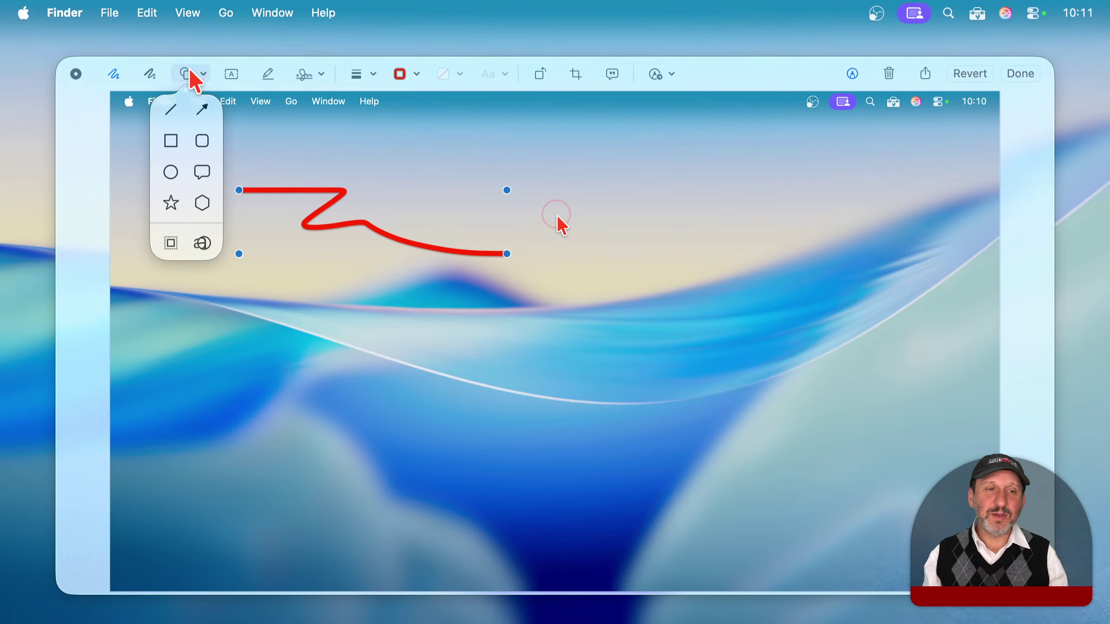
left_click(200, 109)
left_click(233, 75)
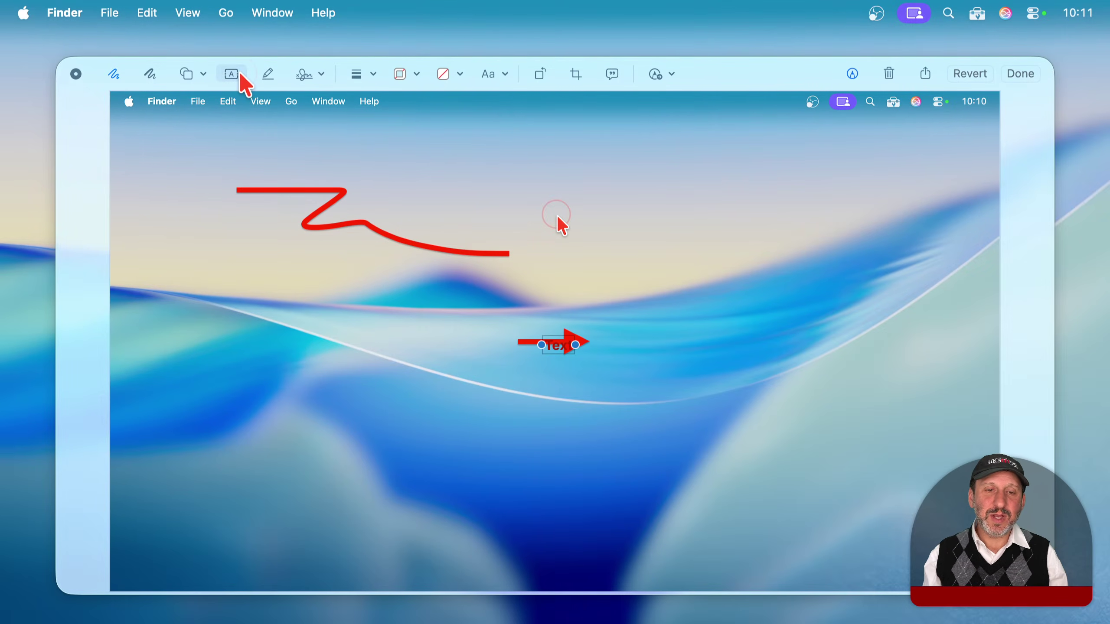
left_click_drag(554, 351, 388, 289)
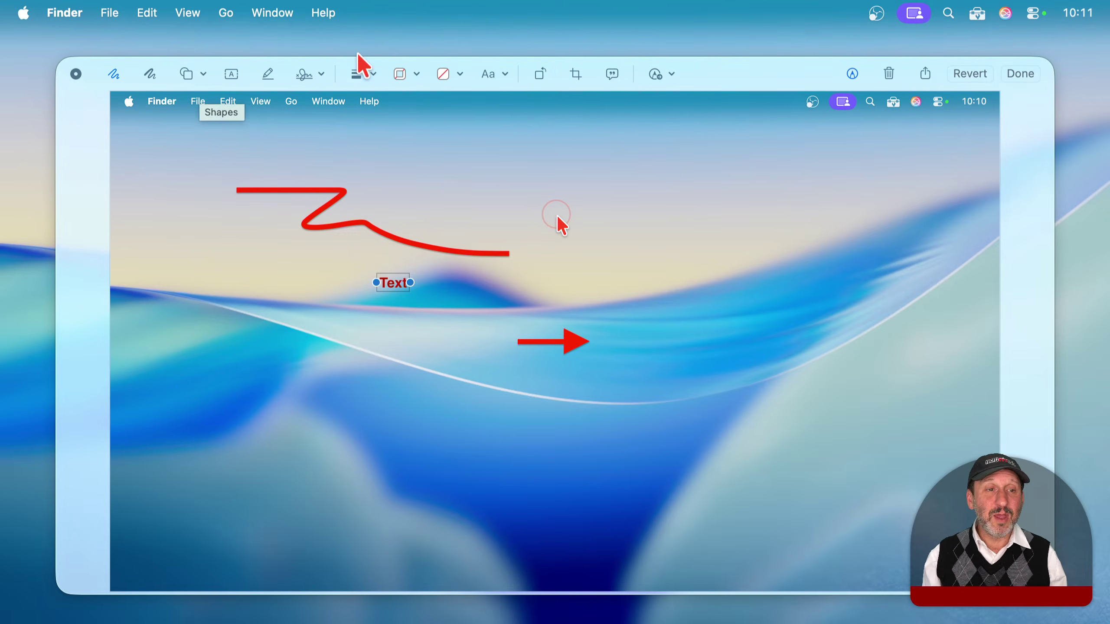
Step: Crop the marked-up screenshot to its upper-left area containing all the annotations, and save it to the desktop
left_click(573, 75)
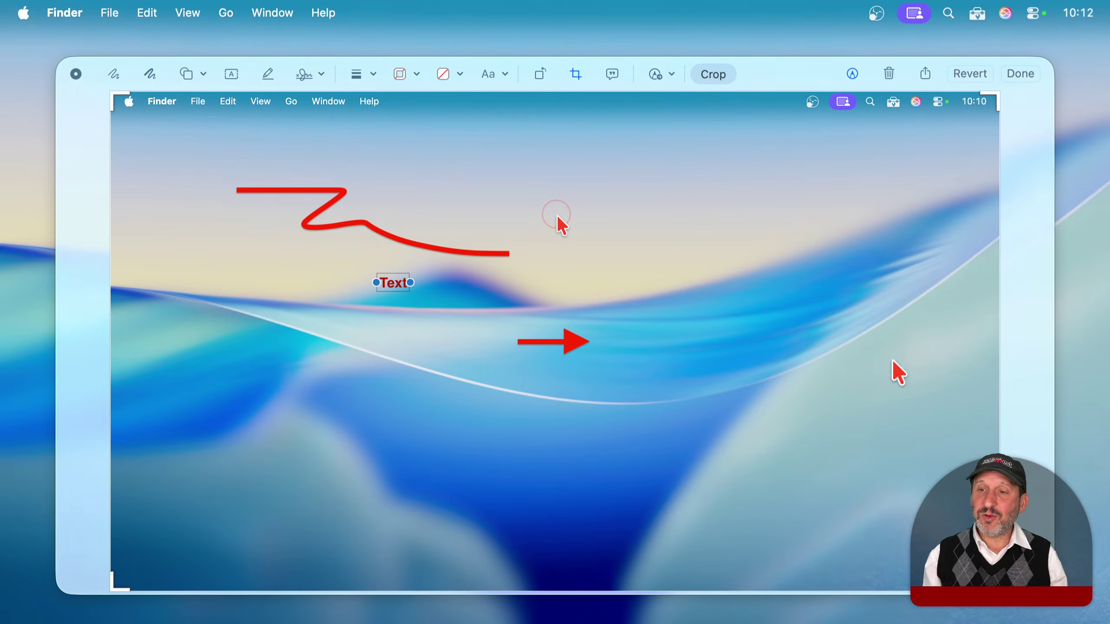
left_click_drag(999, 591, 629, 398)
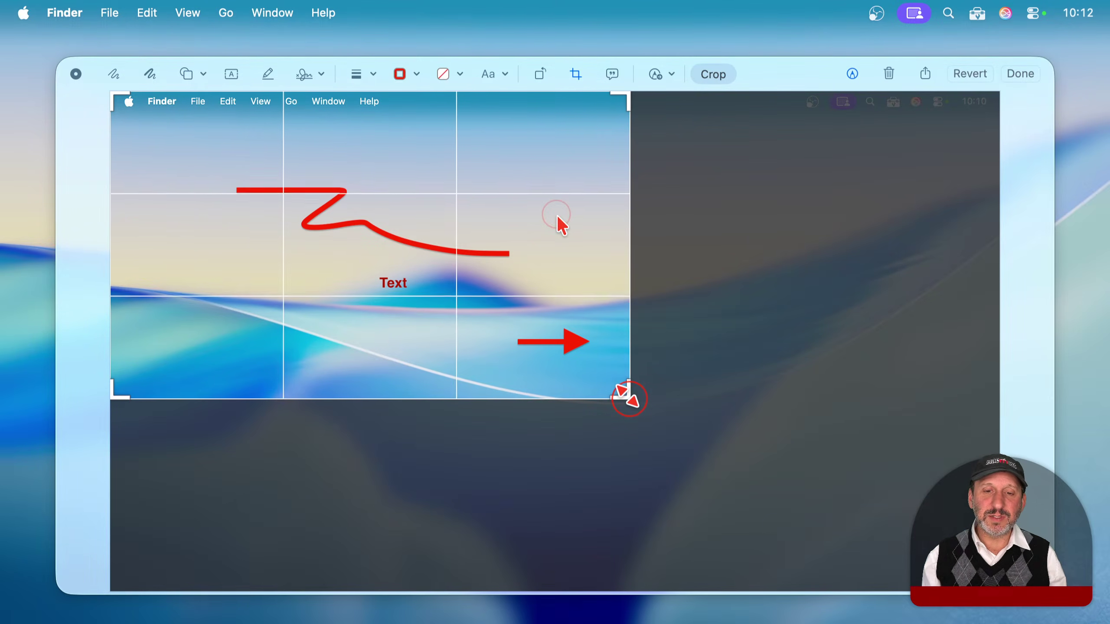
left_click(721, 79)
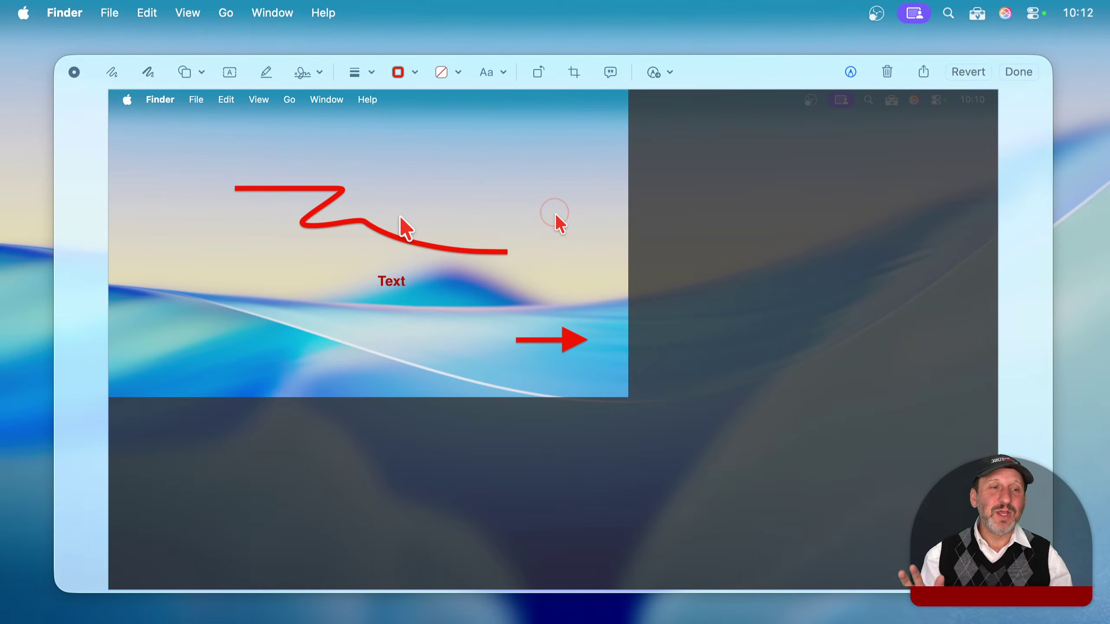
left_click(1017, 71)
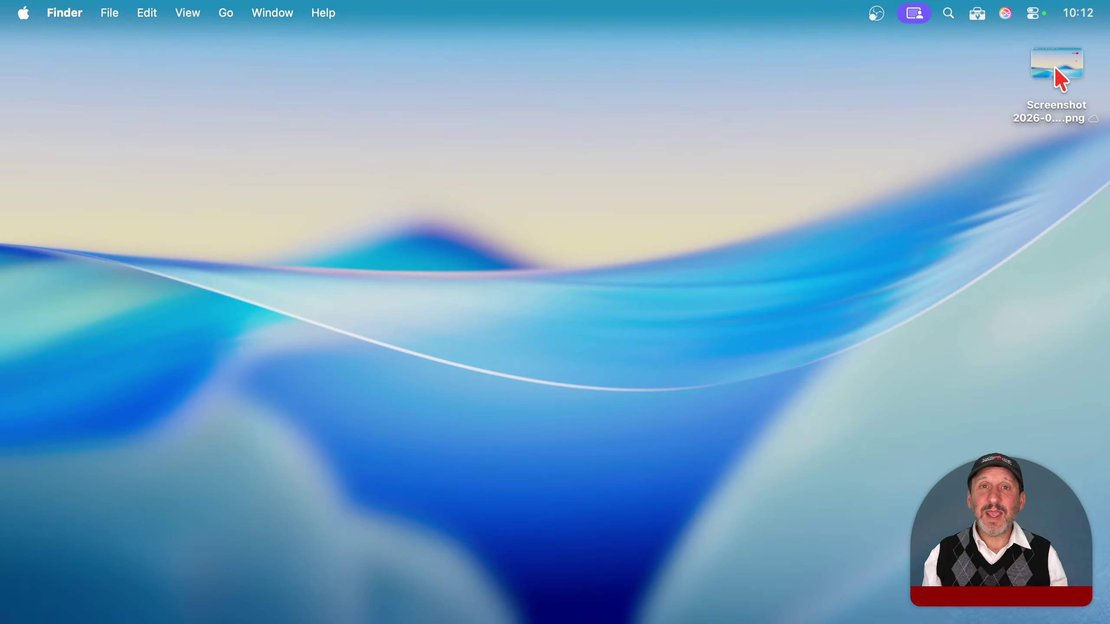
Step: Check the edited screenshot file in Quick Look, and move it from the desktop to the Trash
left_click(1067, 50)
key("space")
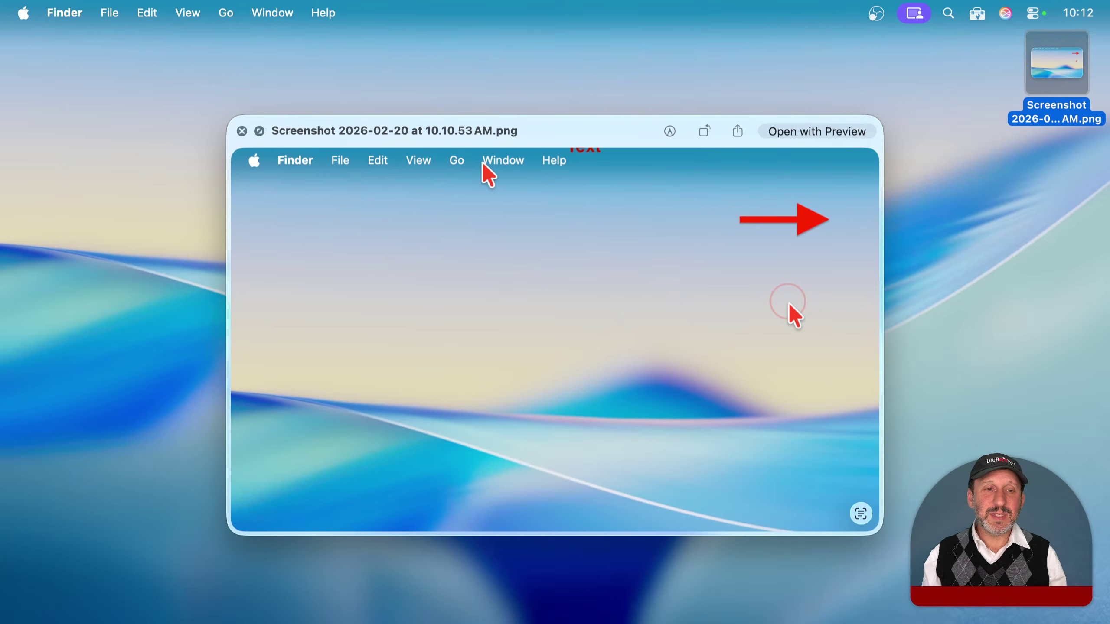
key("space")
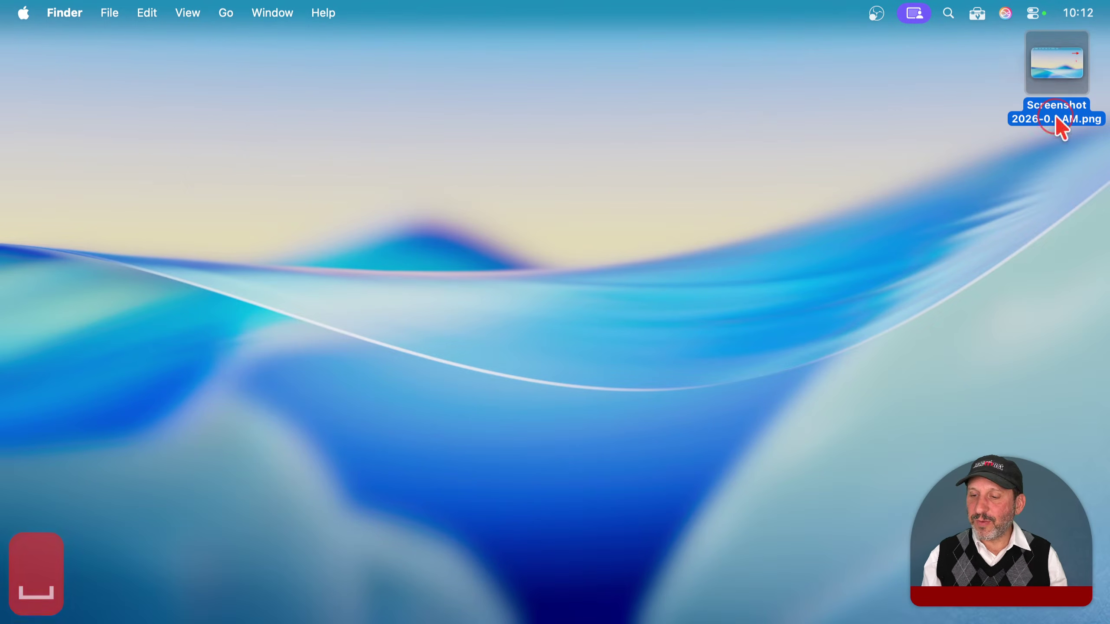
mouse_move(1068, 616)
key("super+BackSpace")
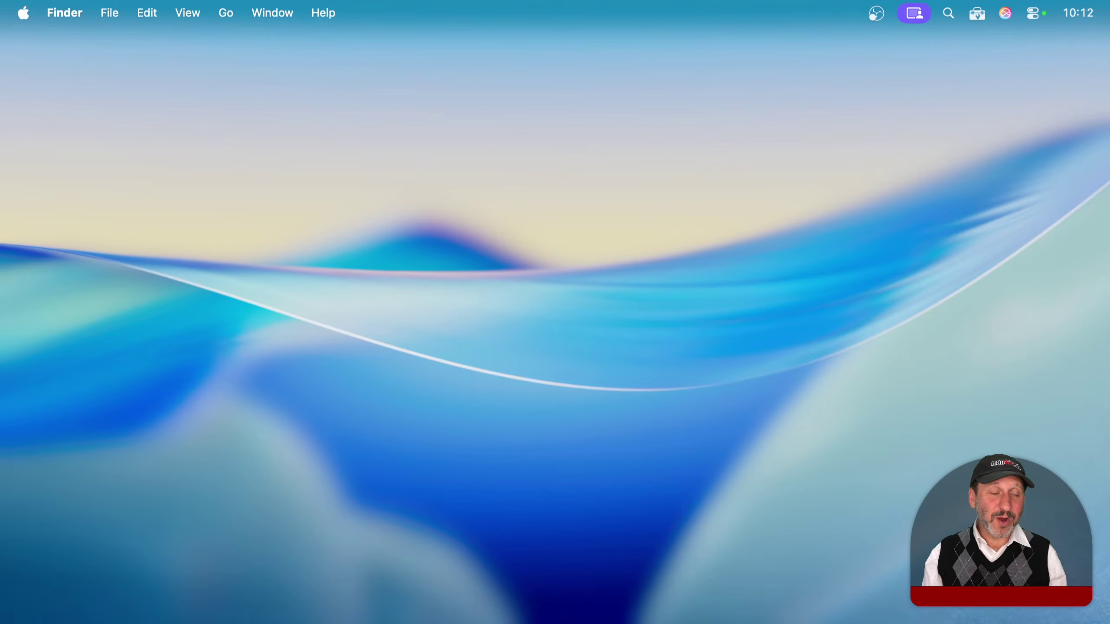
Step: Turn off Show Floating Thumbnail in the screenshot capture options
mouse_move(796, 617)
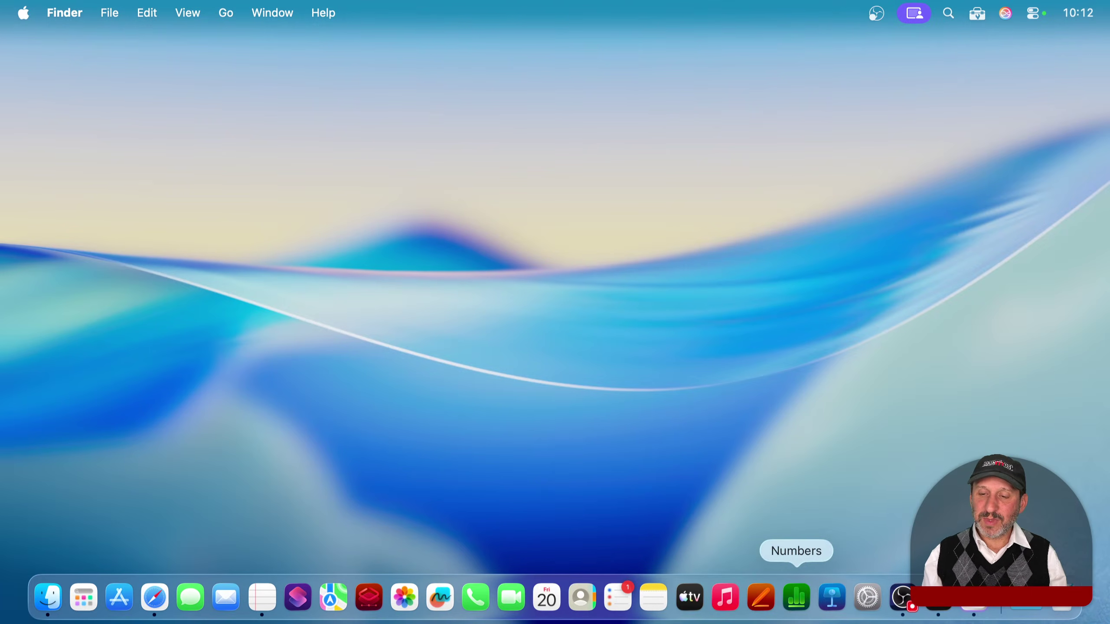
key("shift+super+5")
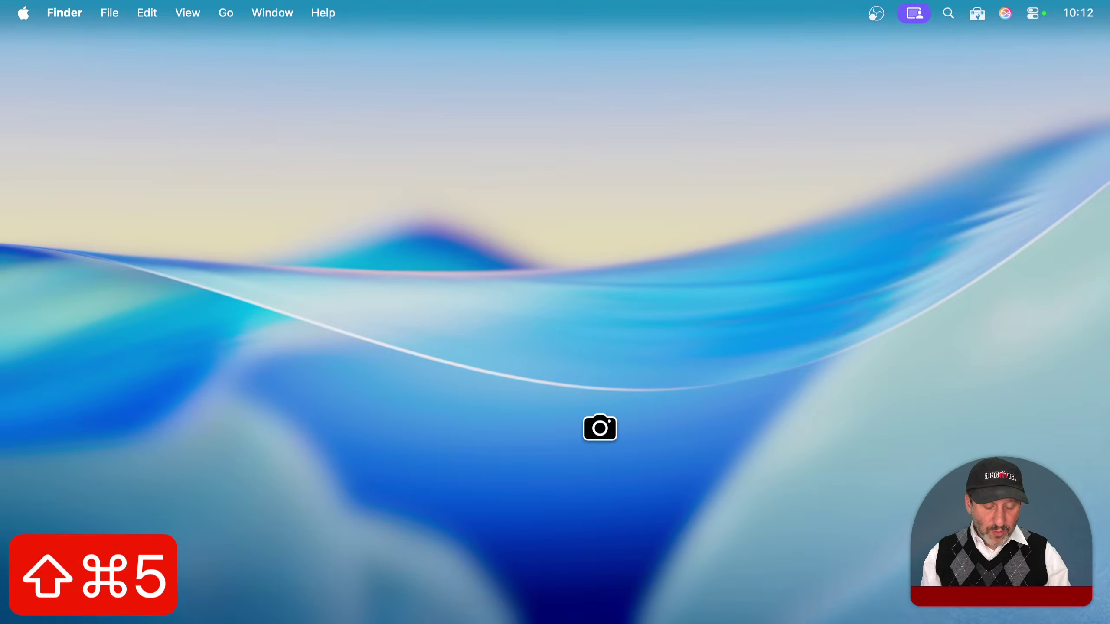
left_click(689, 566)
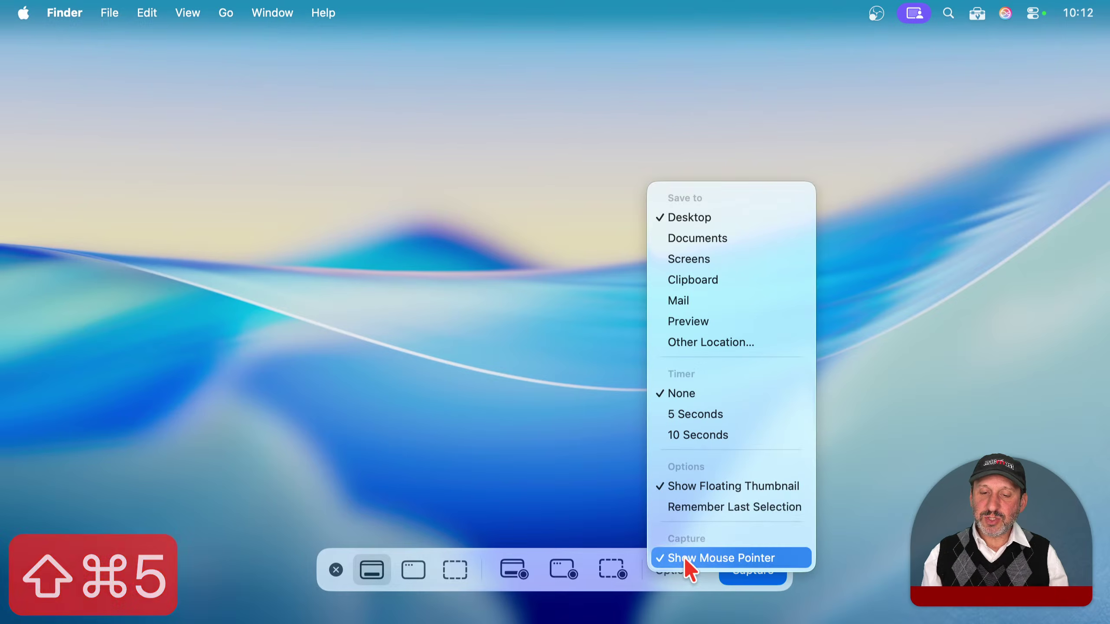
left_click(687, 487)
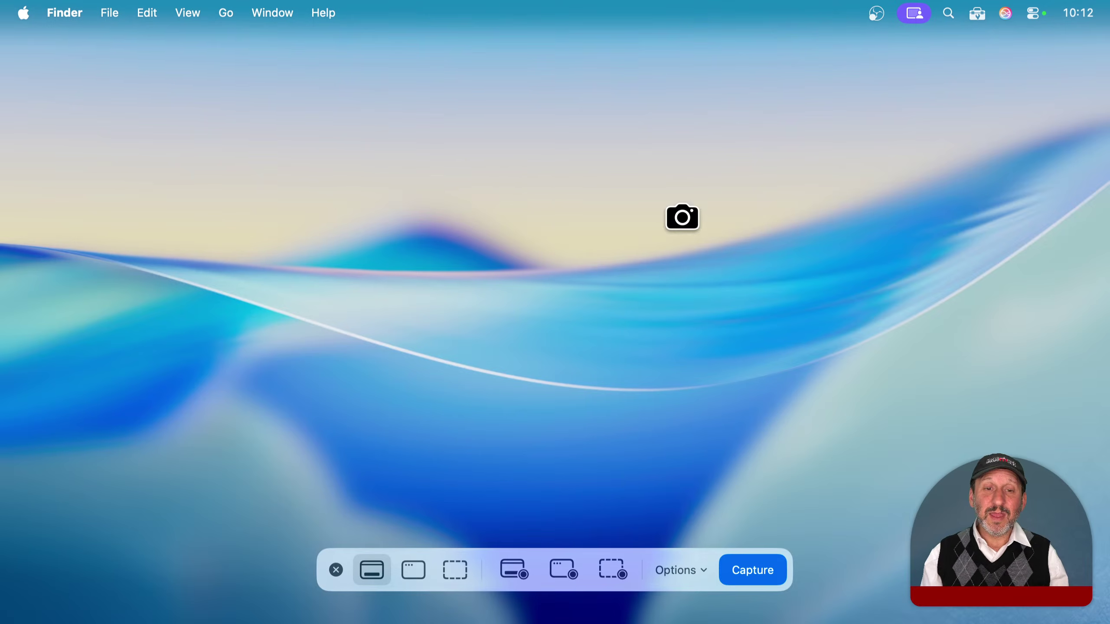
Step: Capture the entire screen to the desktop, and move the saved file to the Trash
left_click(529, 188)
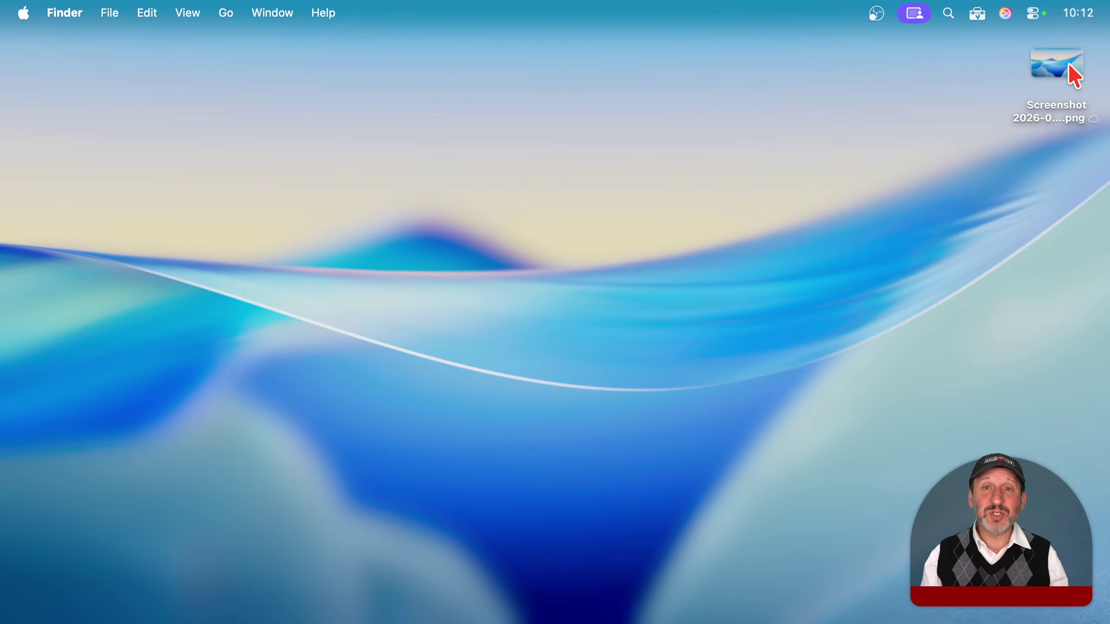
left_click_drag(1058, 64, 1070, 610)
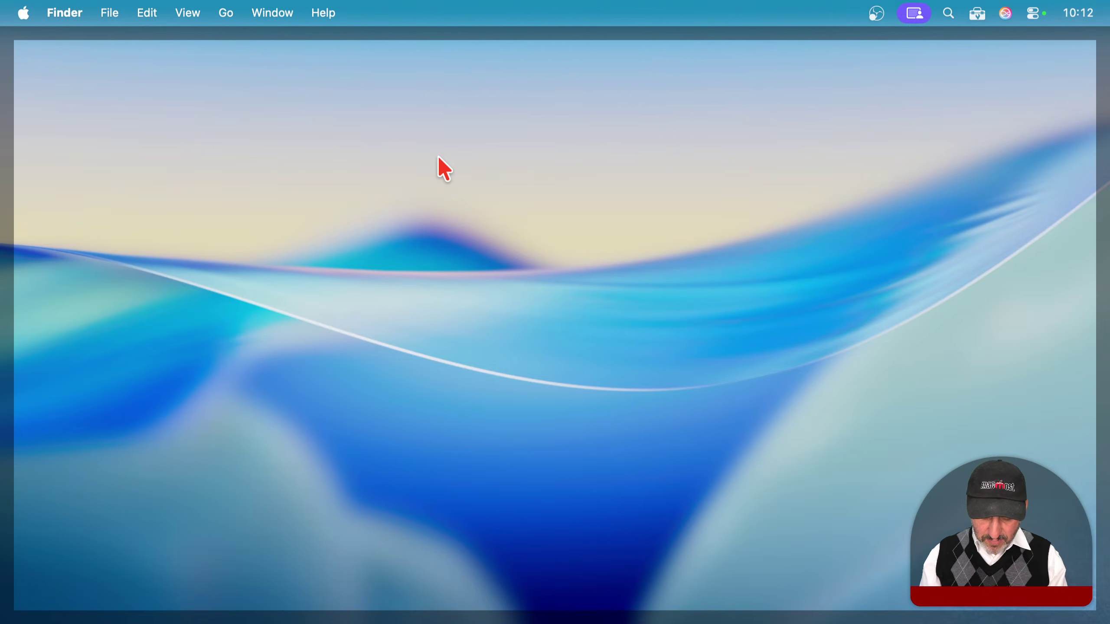
key("F11")
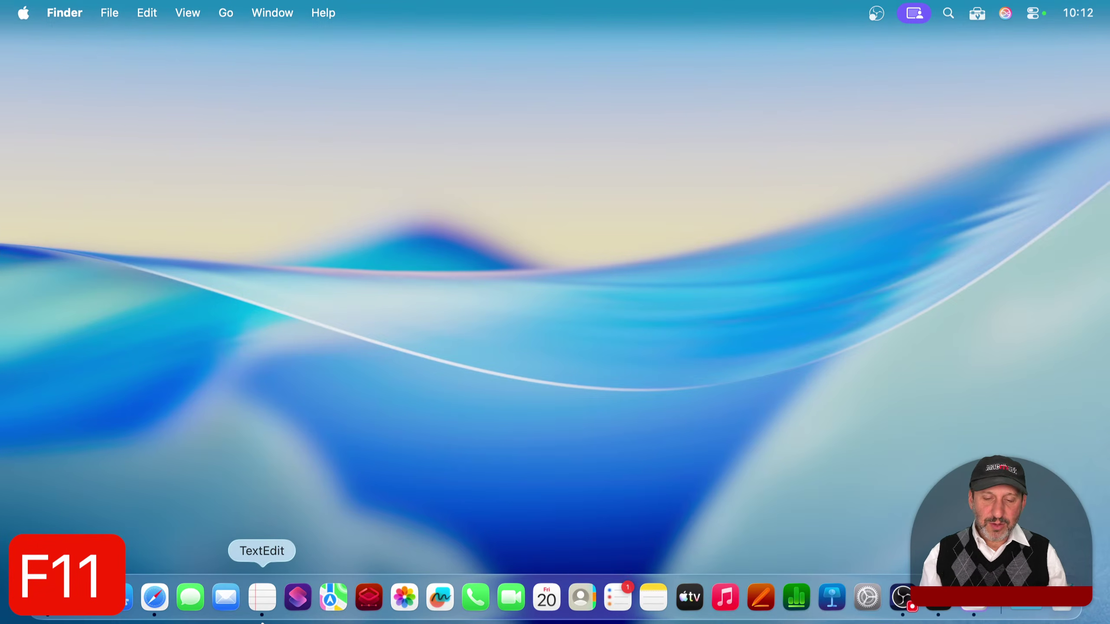
Step: Set the Examples folder inside Documents as the screenshot save location, and check that choice in the capture options
key("shift+super+5")
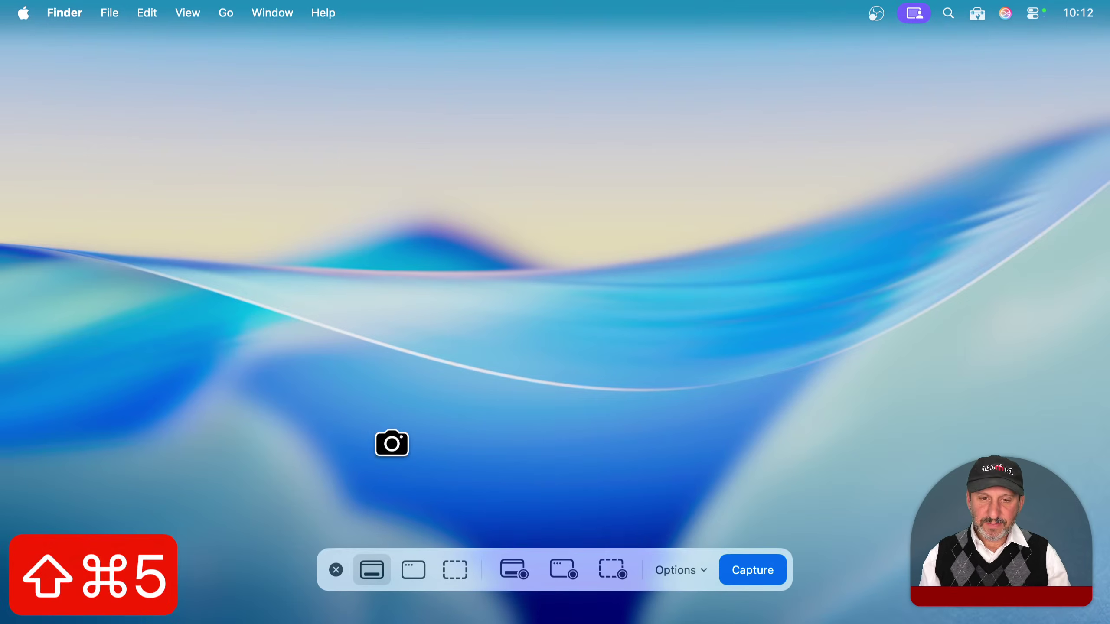
left_click(670, 571)
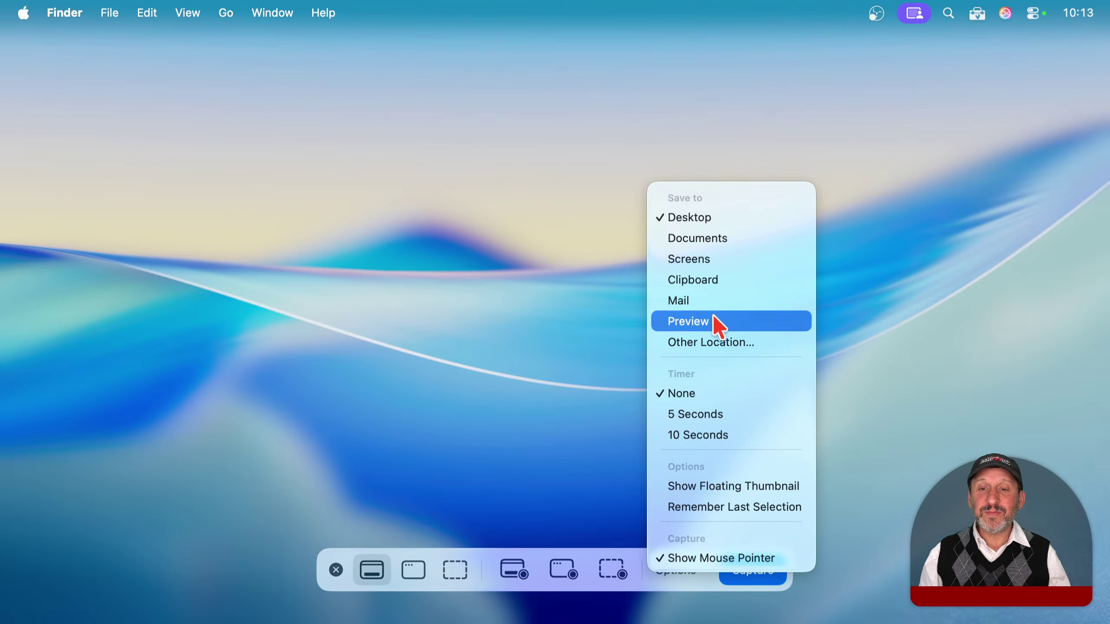
left_click(724, 343)
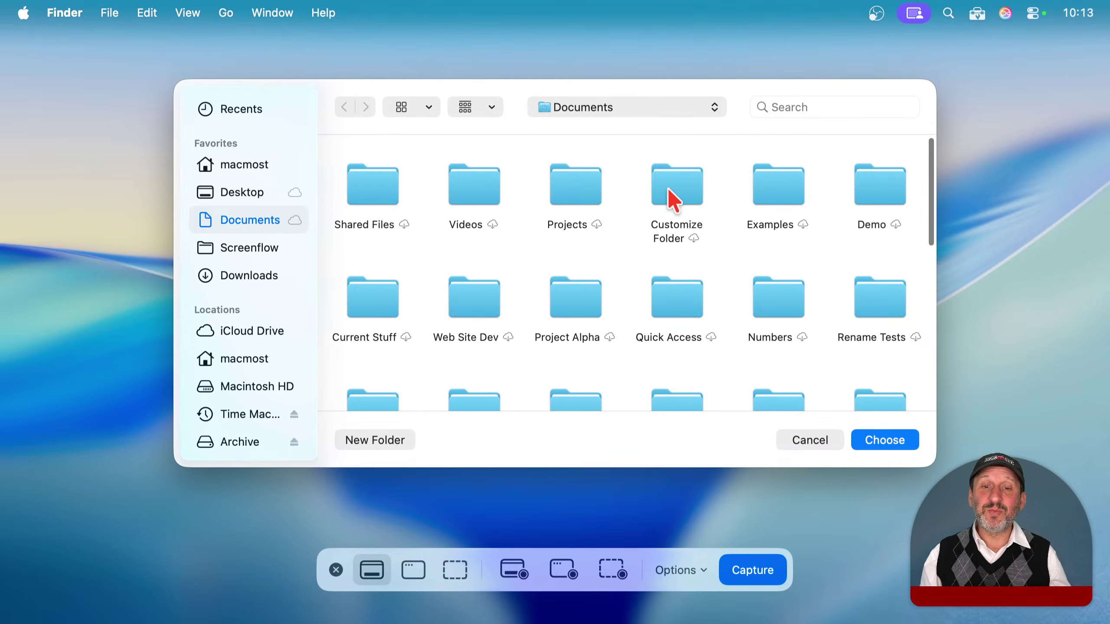
left_click(791, 197)
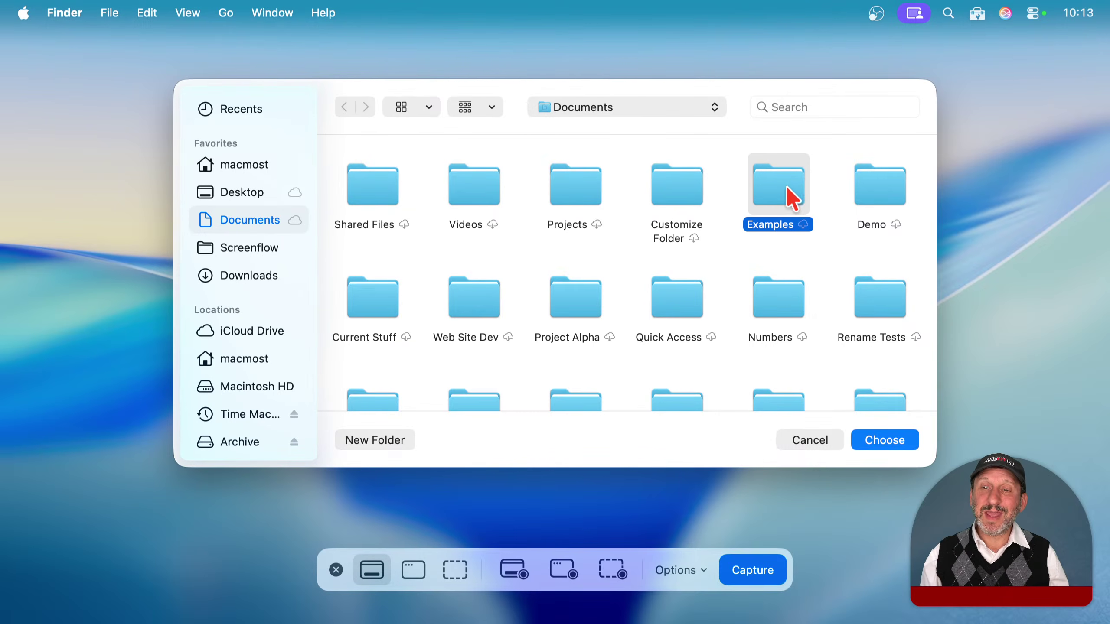
left_click(589, 107)
left_click(586, 103)
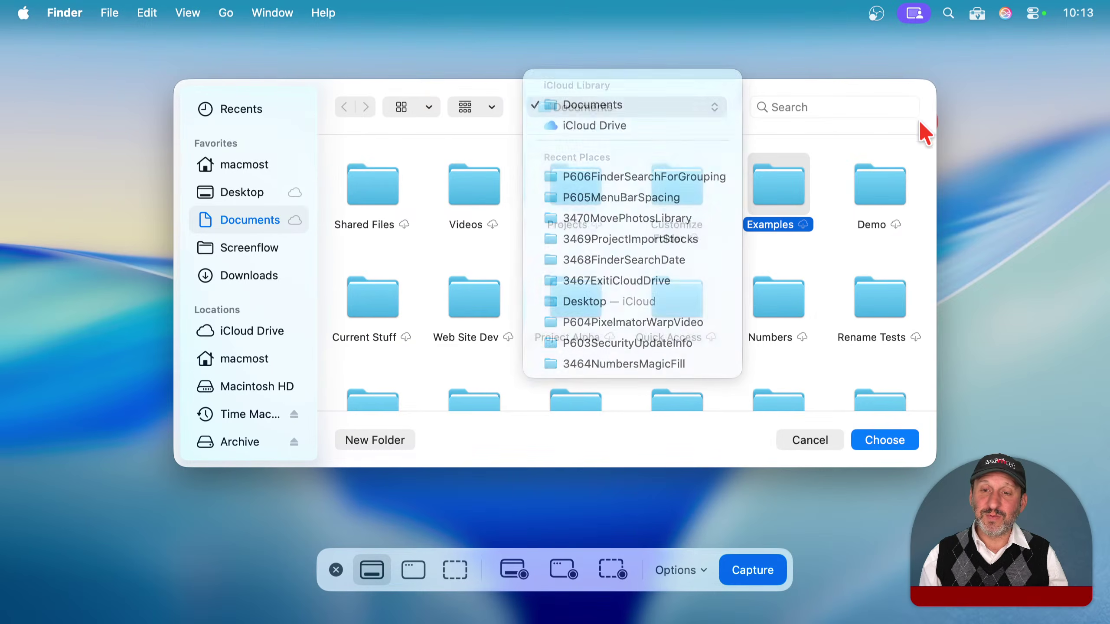
left_click(883, 433)
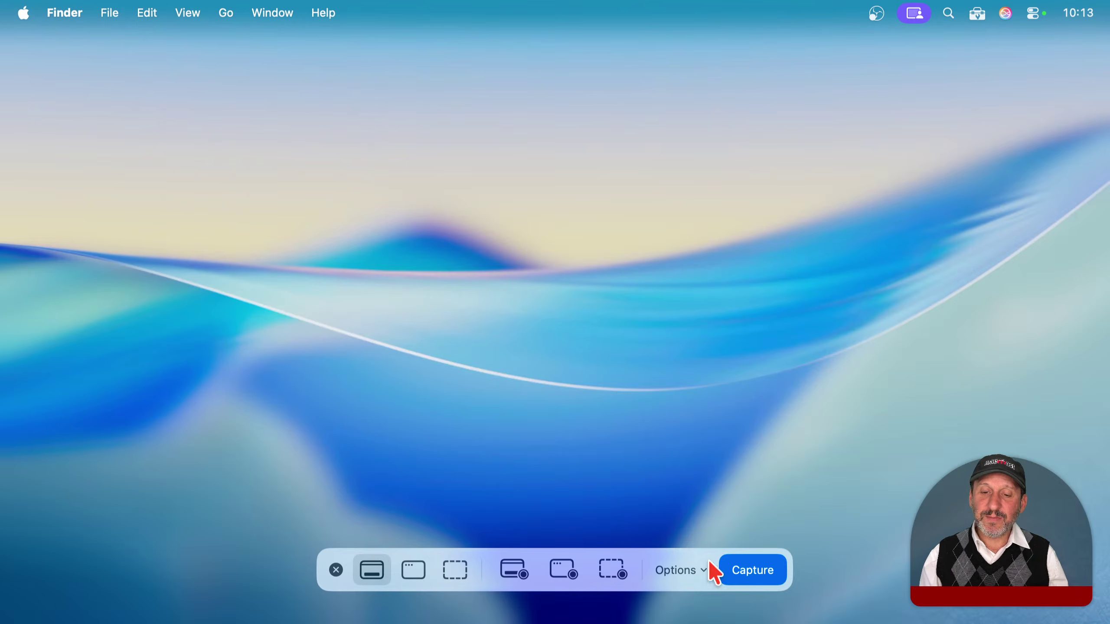
left_click(685, 570)
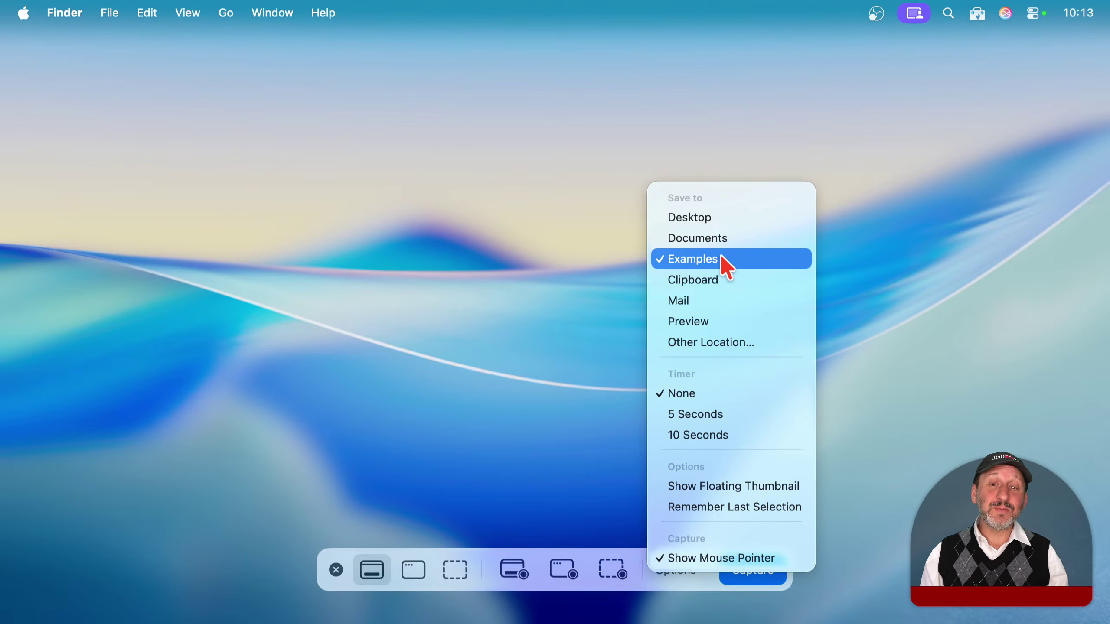
Step: Set the Current Stuff folder inside Documents as the screenshot save location, and check that choice in the capture options
left_click(702, 231)
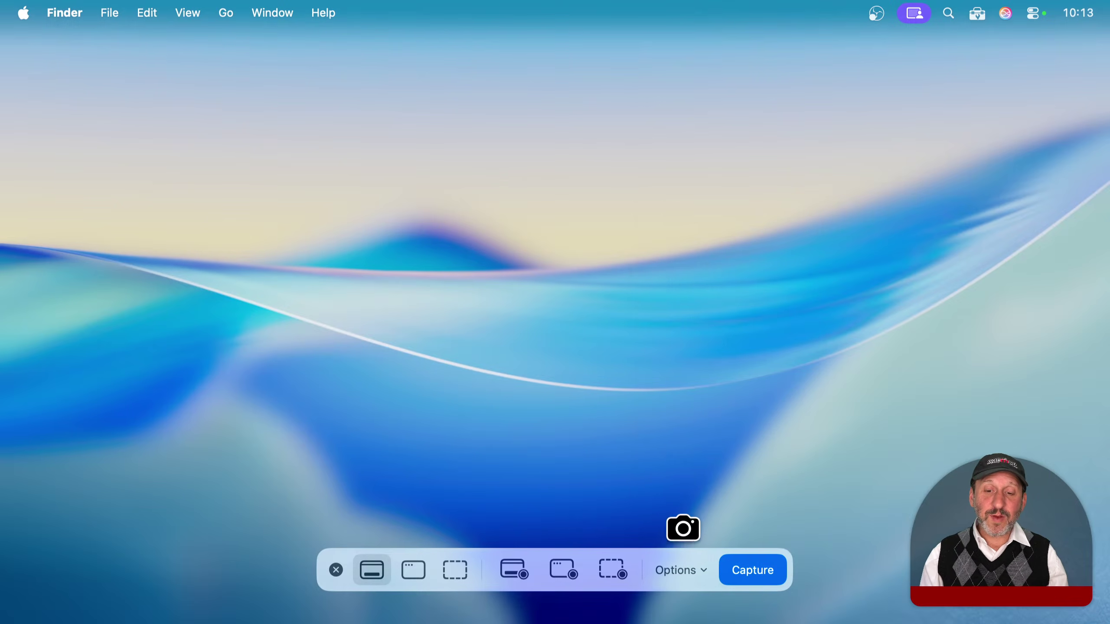
left_click(681, 574)
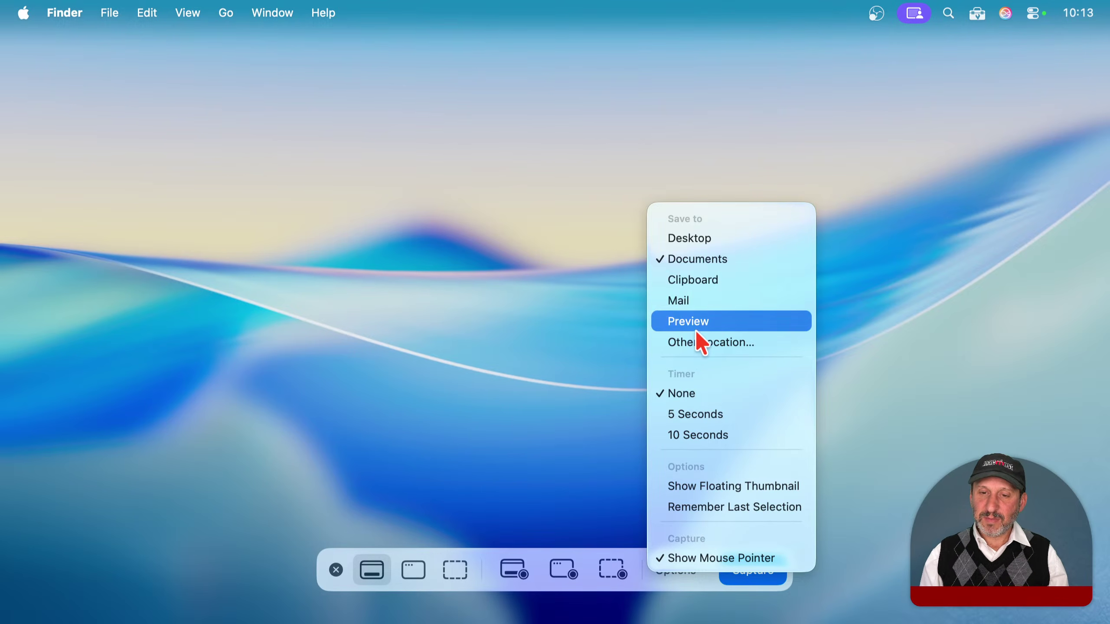
left_click(704, 345)
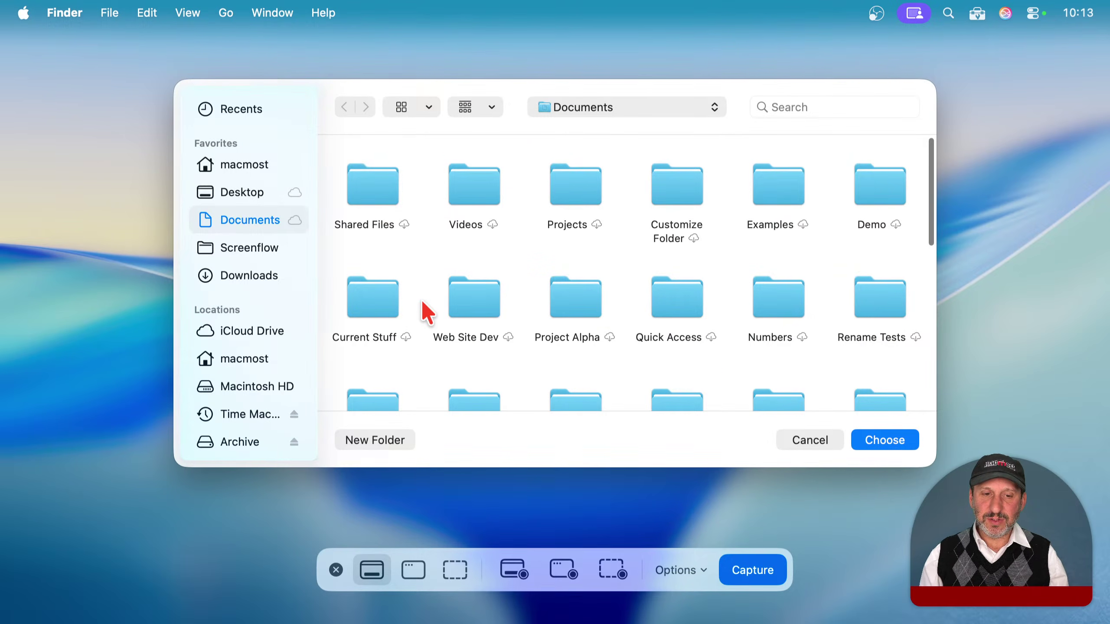
left_click(378, 297)
left_click(885, 439)
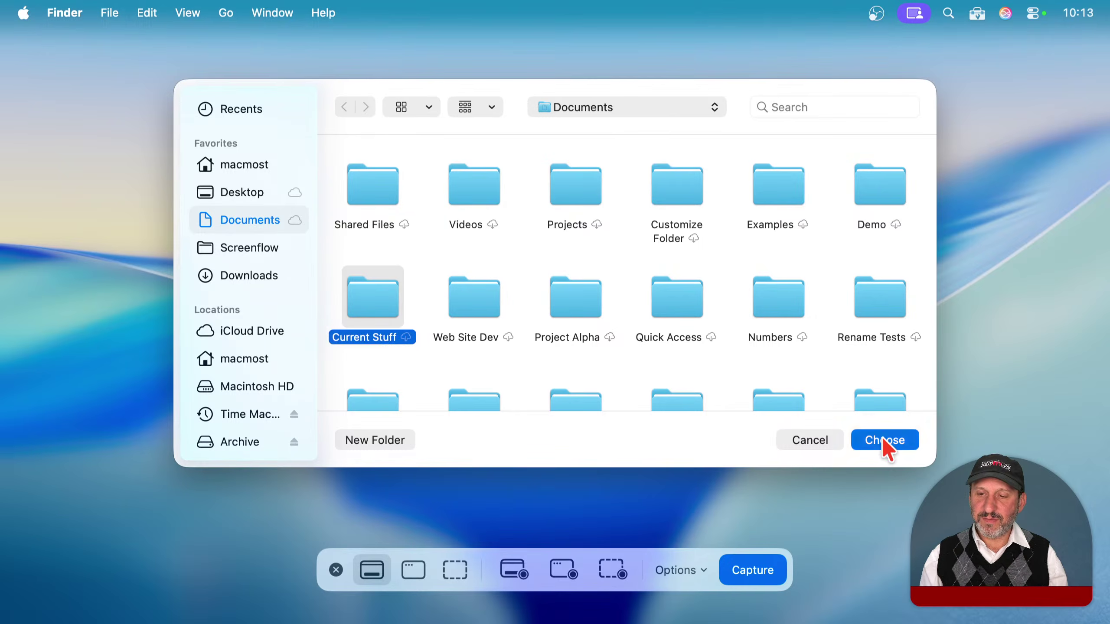
left_click(686, 571)
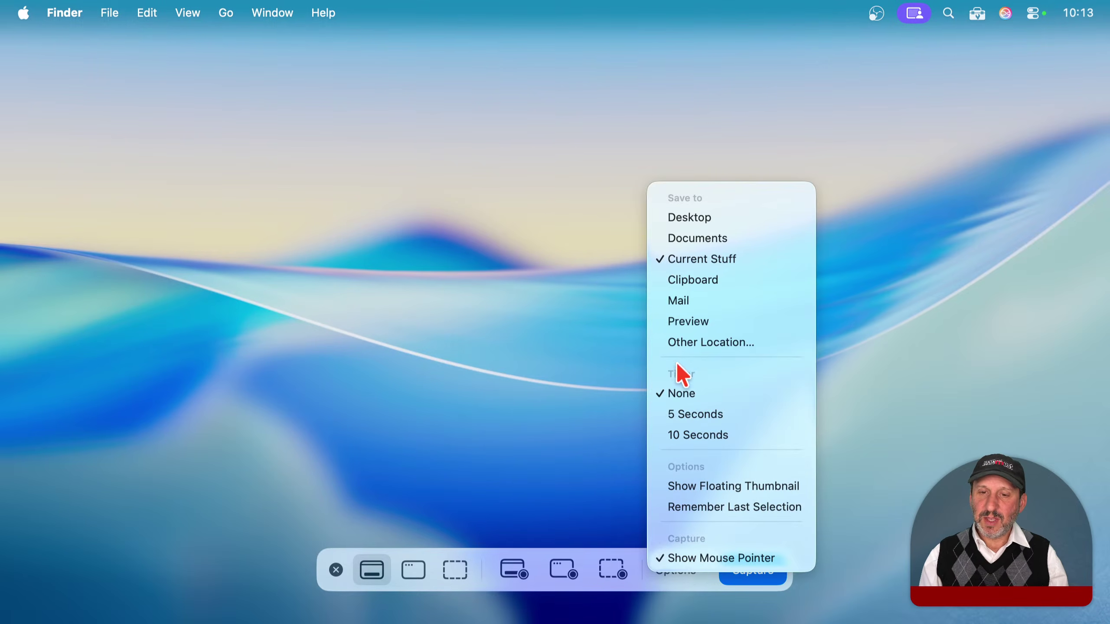
left_click(697, 563)
left_click(684, 309)
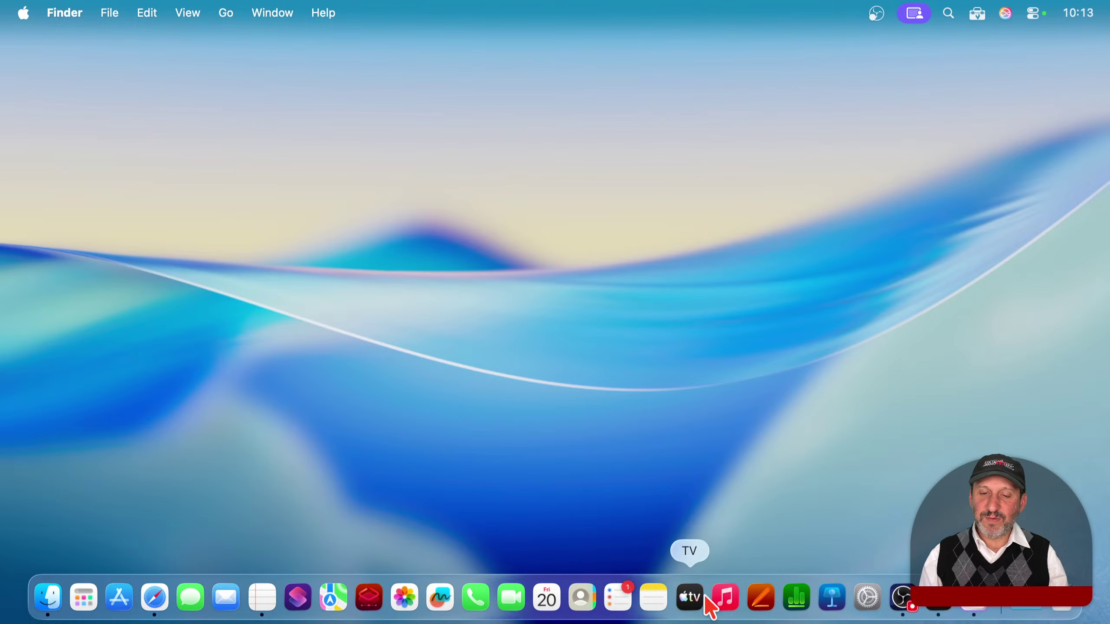
Step: Switch the screenshot save location back to Documents, and view the folder chooser for other locations without picking one
key("super+shift+5")
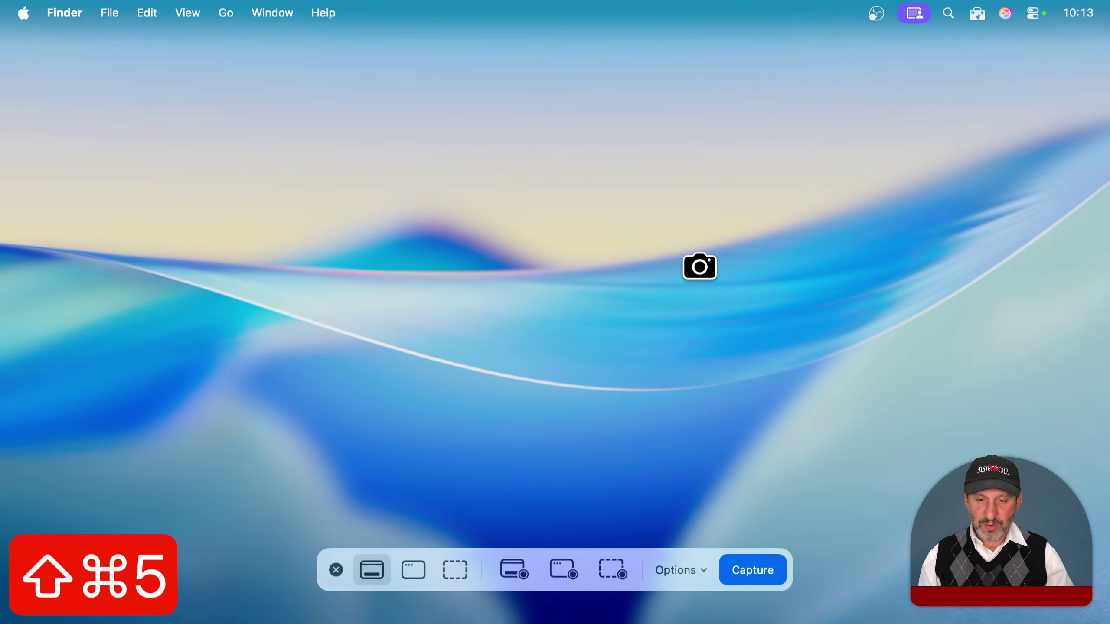
left_click(678, 571)
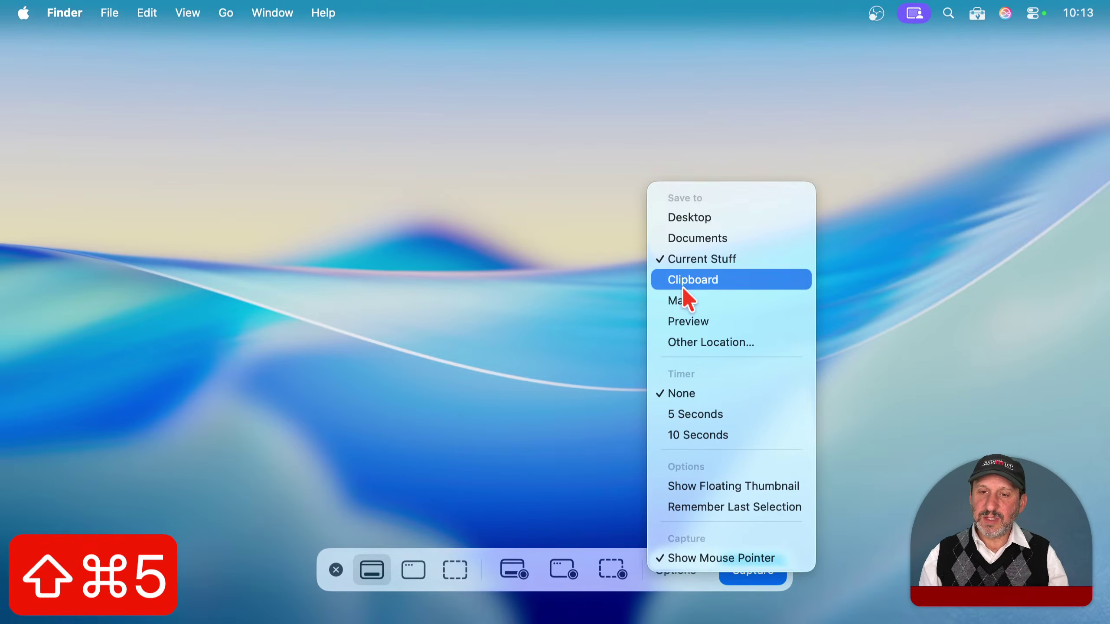
left_click(687, 240)
left_click(677, 572)
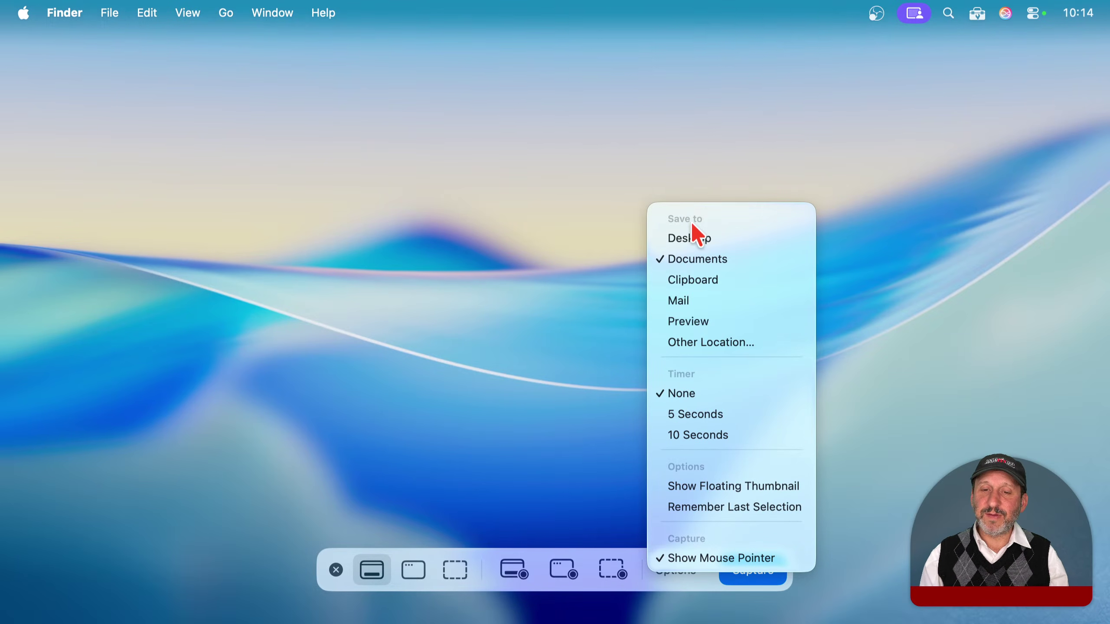
left_click(696, 342)
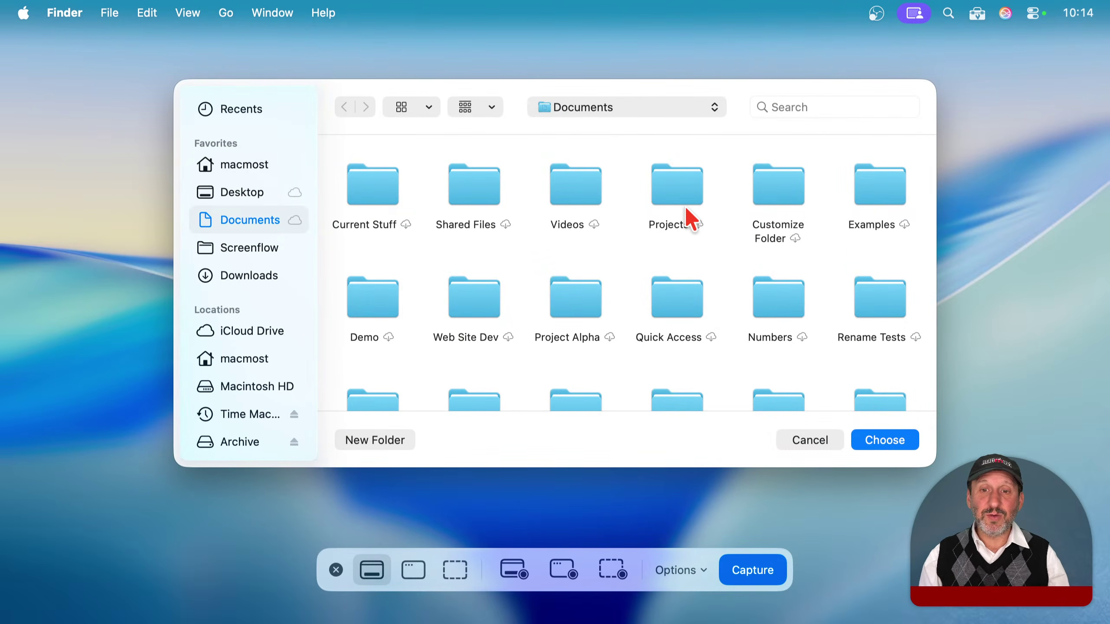
key("Escape")
Step: Set Preview as the screenshot destination, and capture the entire screen into a new Preview document
left_click(685, 565)
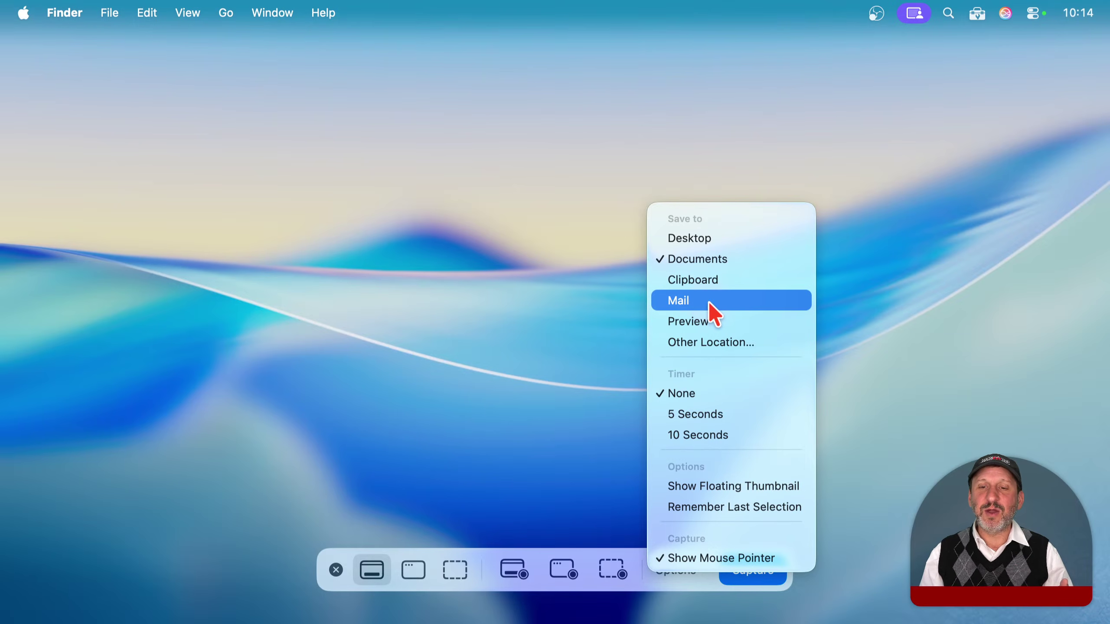
left_click(706, 321)
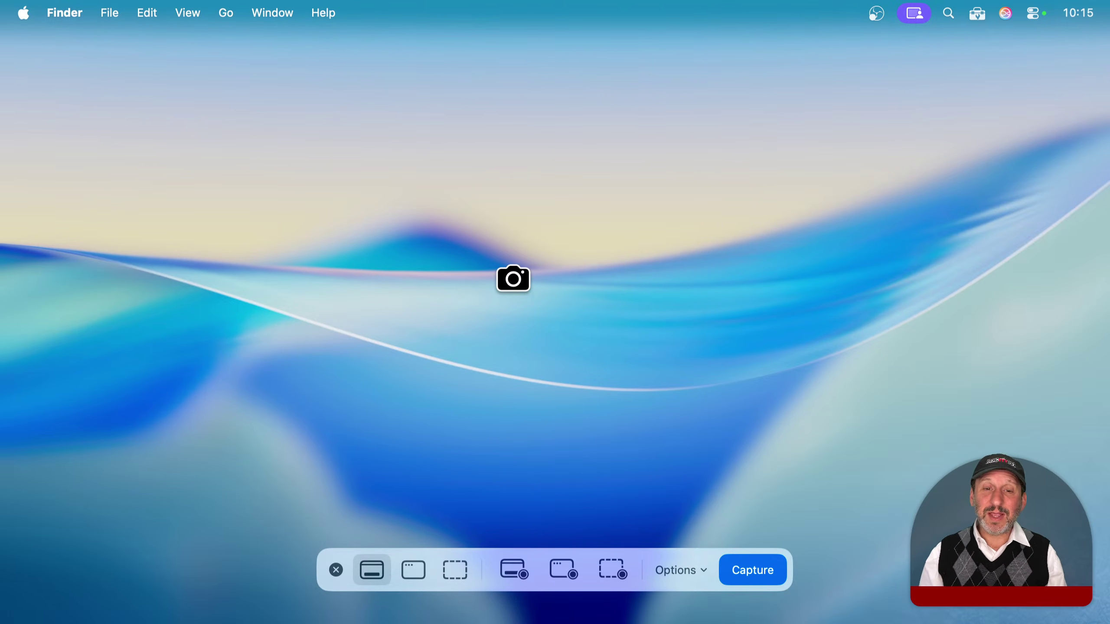
left_click(513, 279)
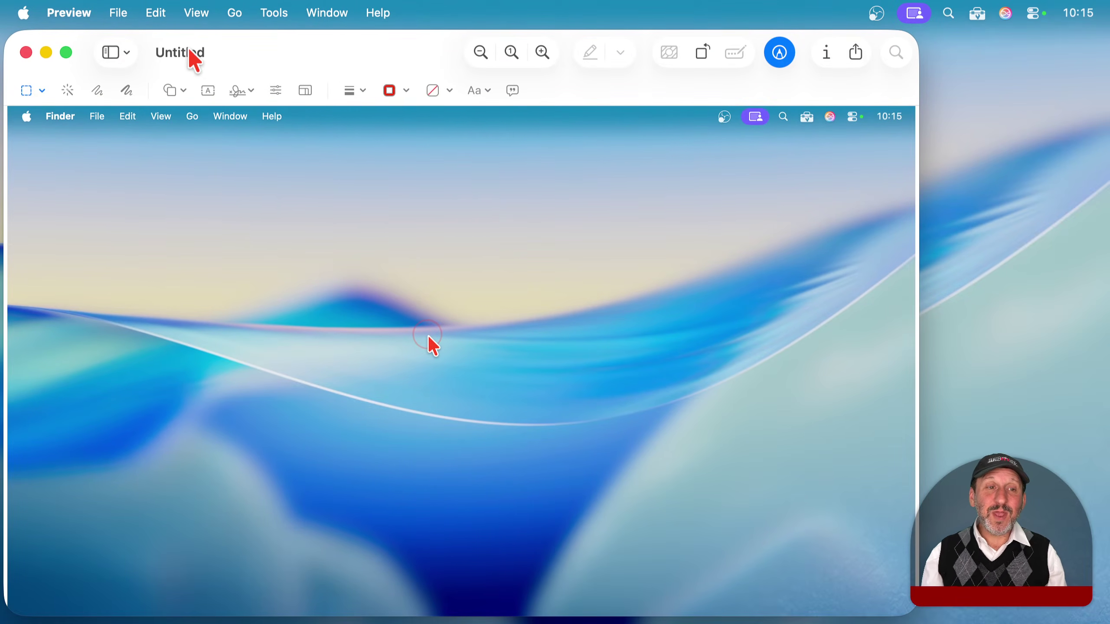
left_click_drag(308, 50, 387, 62)
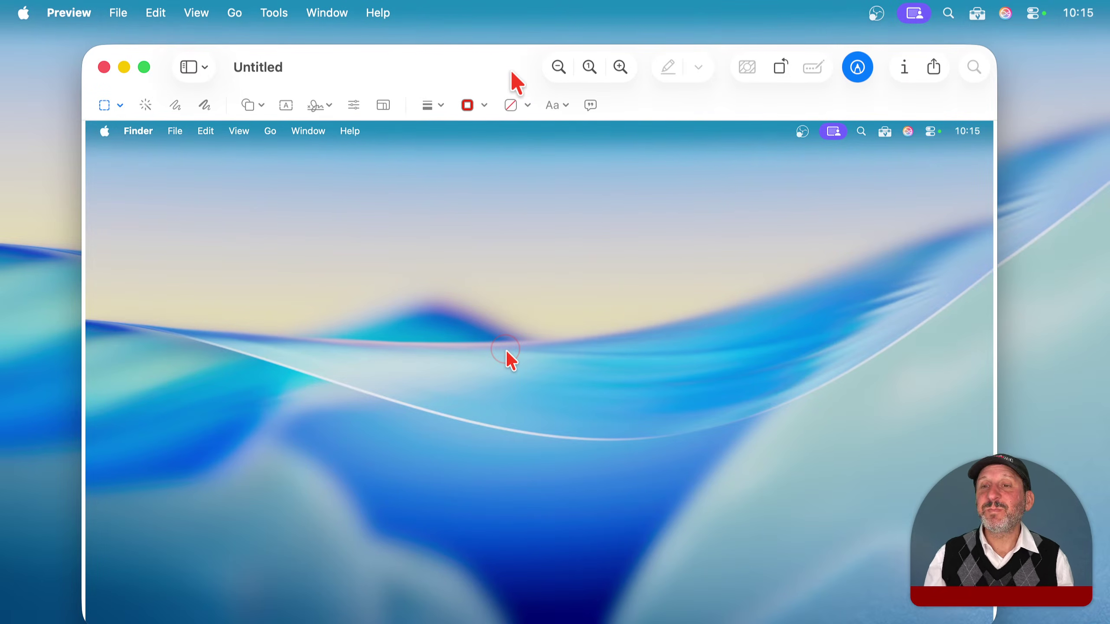
left_click_drag(451, 67, 396, 50)
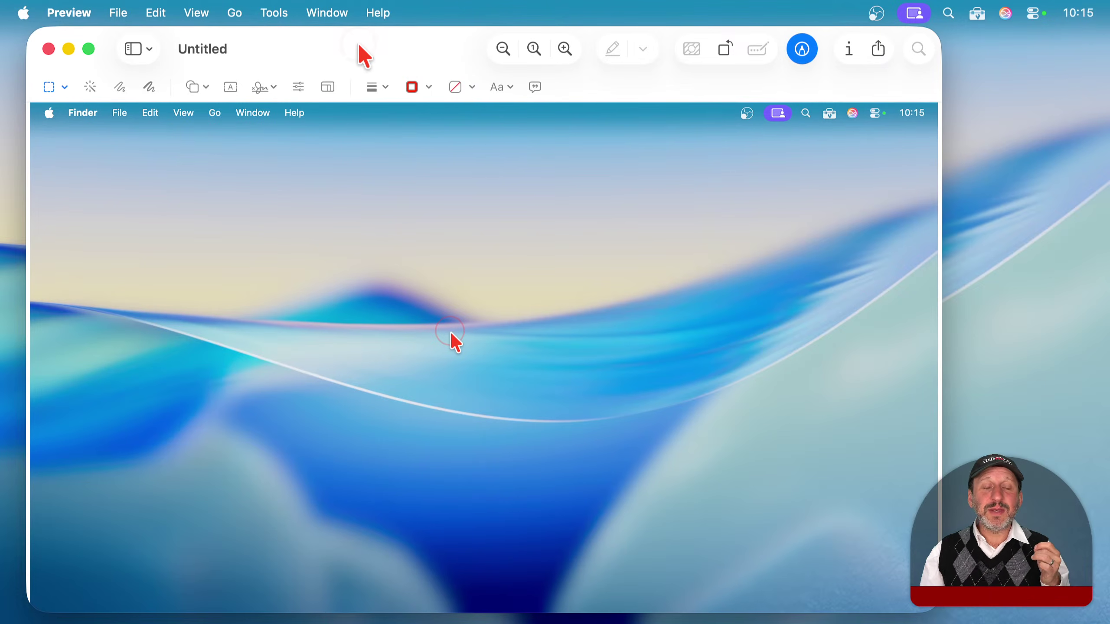
left_click_drag(359, 54, 390, 65)
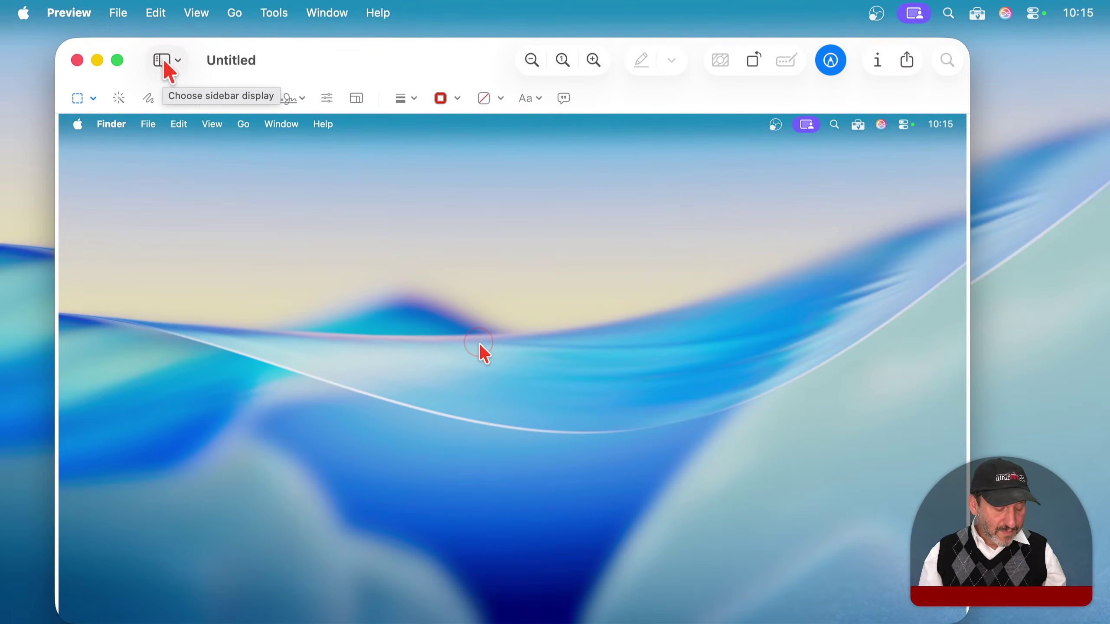
Step: View the save settings for the untitled capture in Preview, and close the capture without keeping it
left_click(113, 10)
left_click(112, 9)
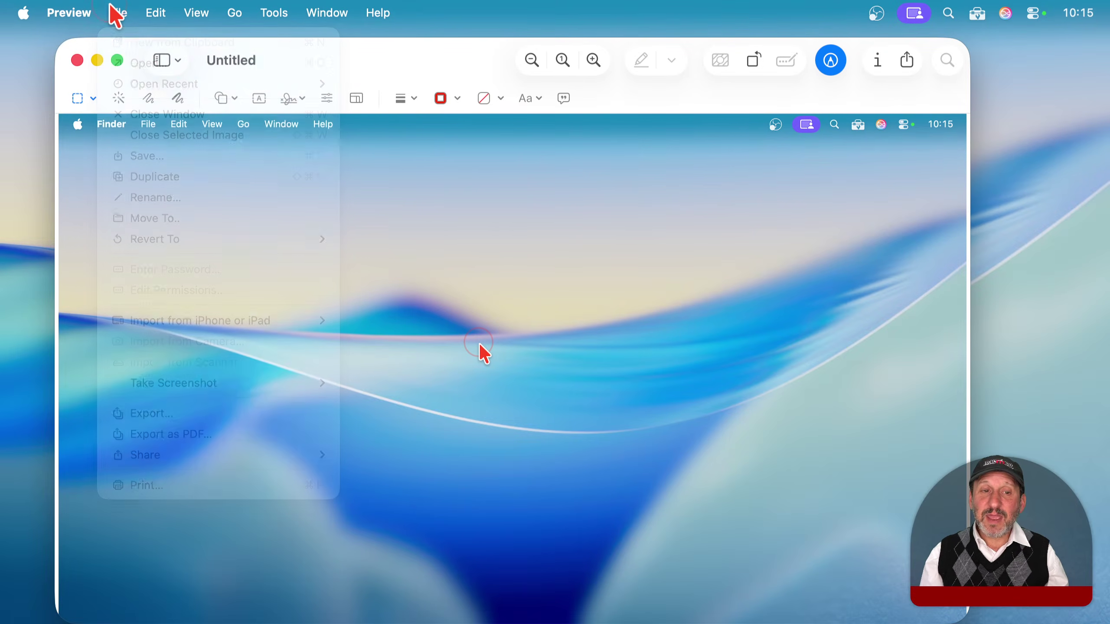
key("cmd+s")
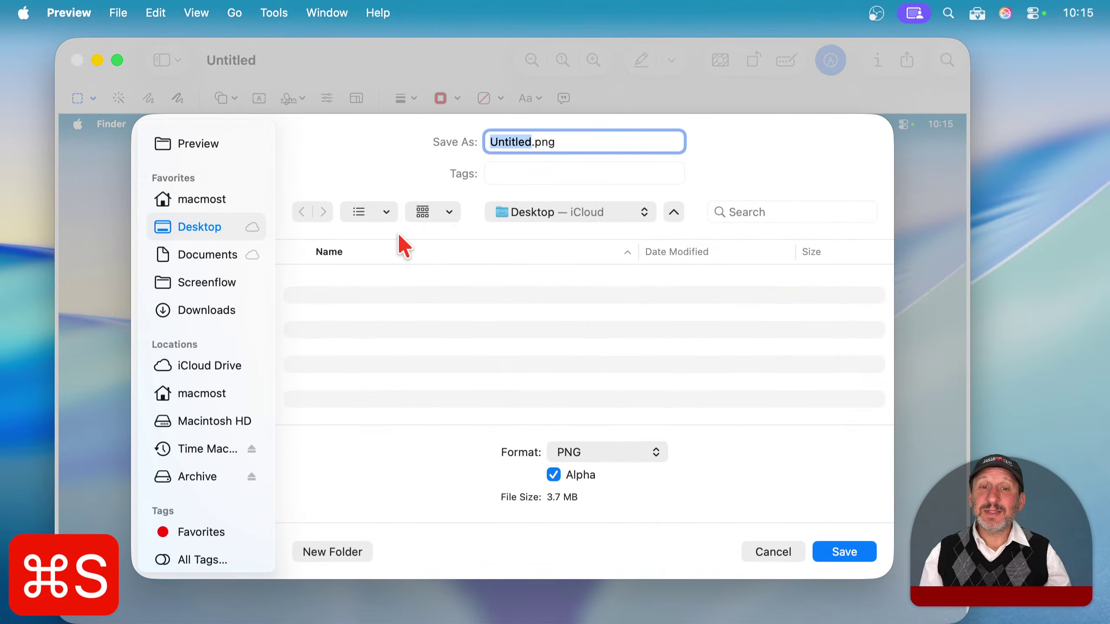
left_click(525, 213)
left_click(369, 278)
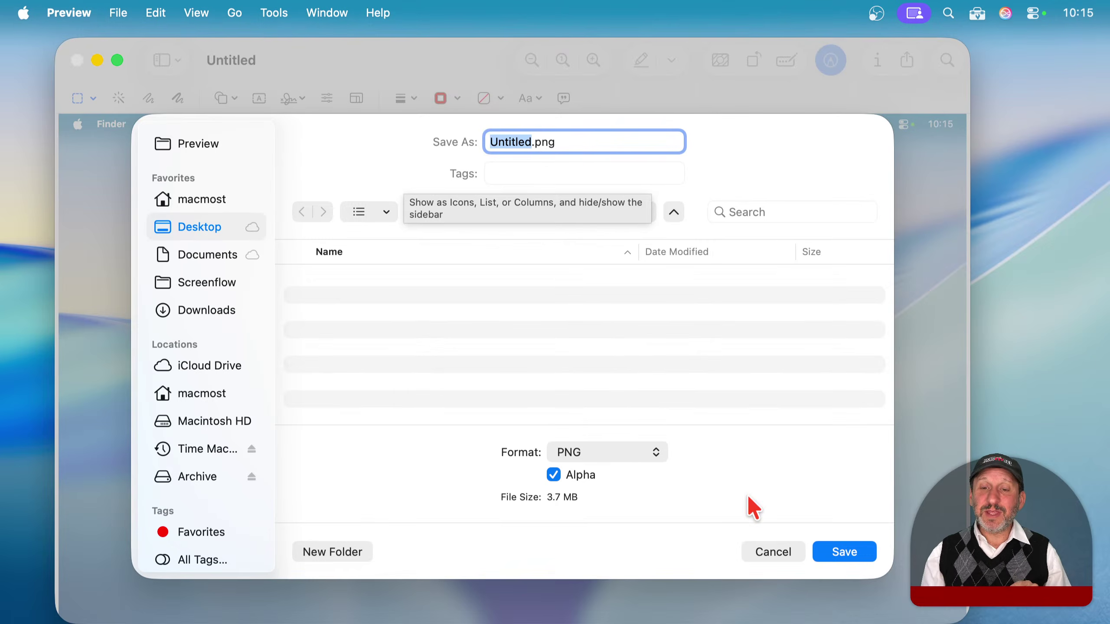
left_click(765, 552)
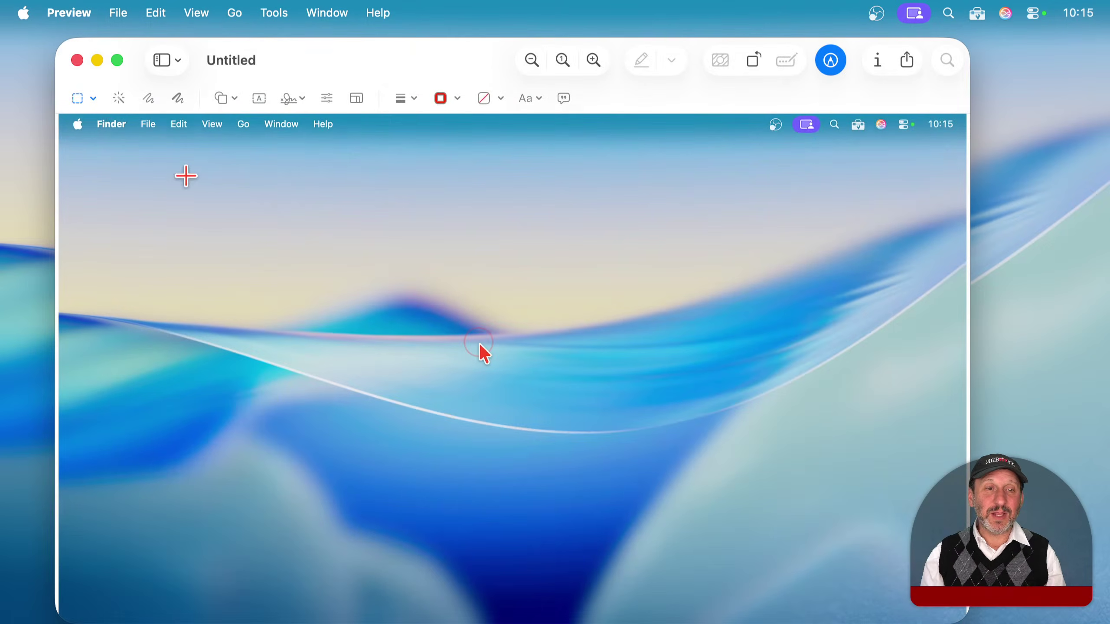
left_click(76, 61)
left_click(401, 480)
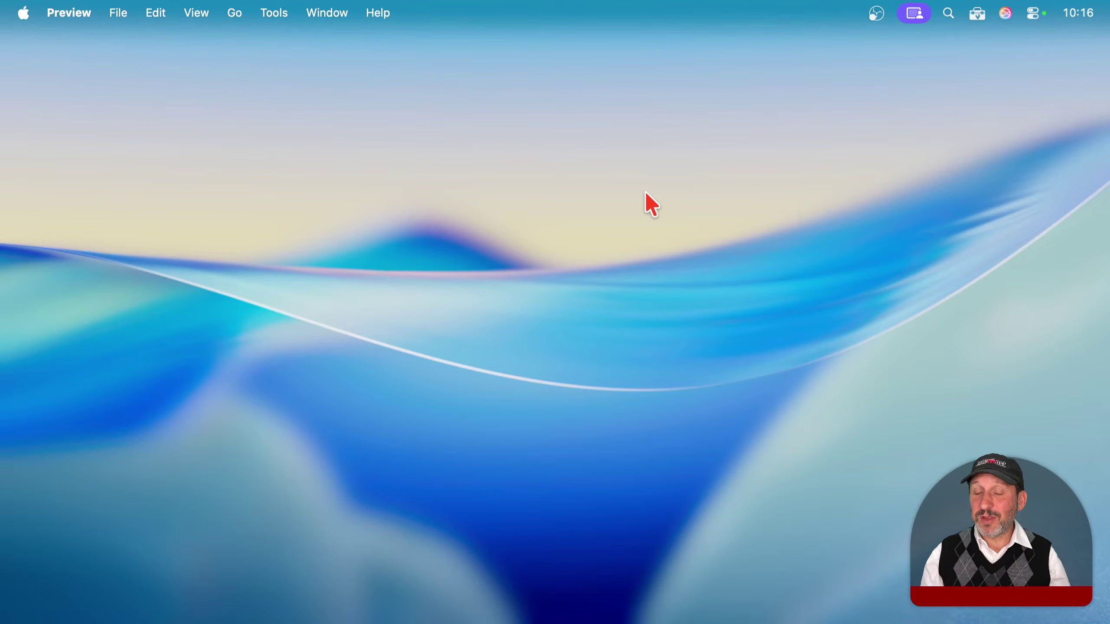
Step: Capture the entire screen from the Finder into Preview again, and dismiss the file-opening dialog
left_click(624, 222)
key("super+shift+5")
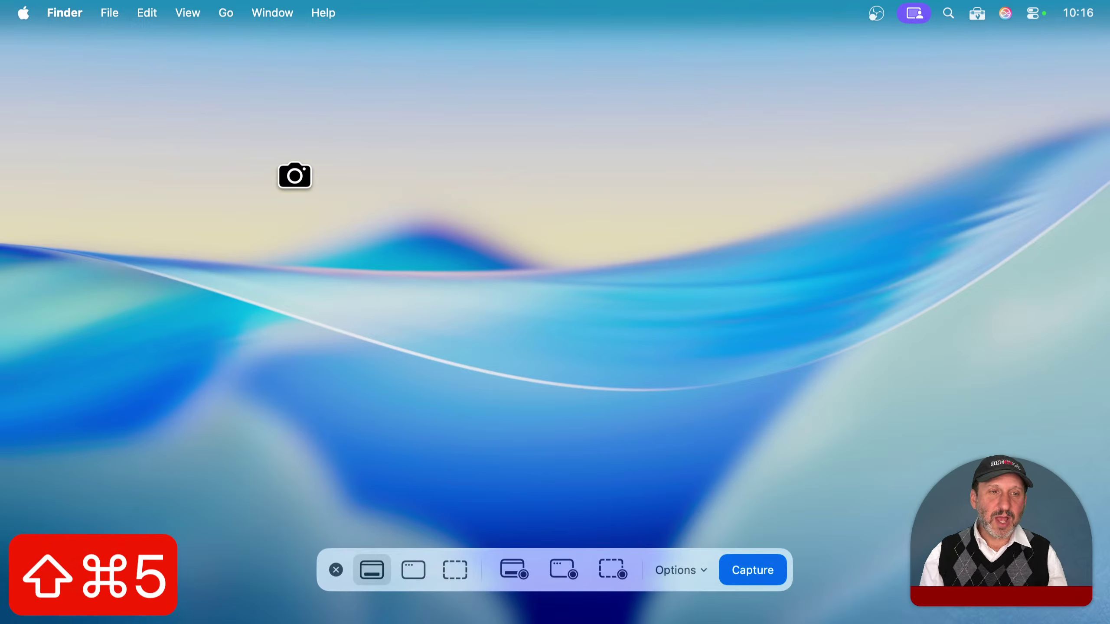
left_click(294, 175)
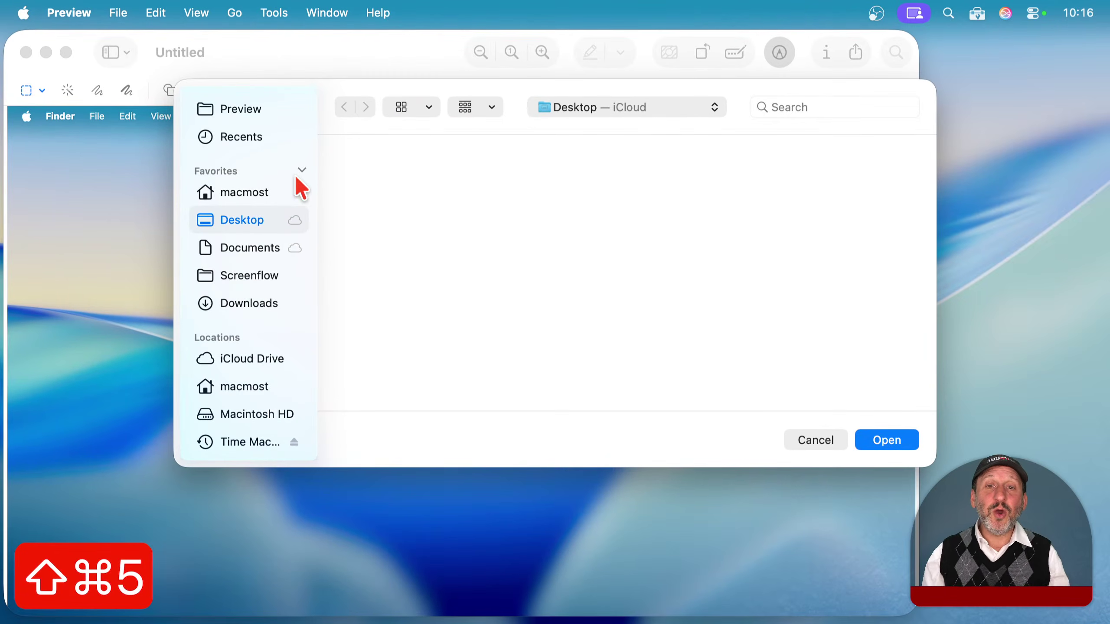
left_click(816, 439)
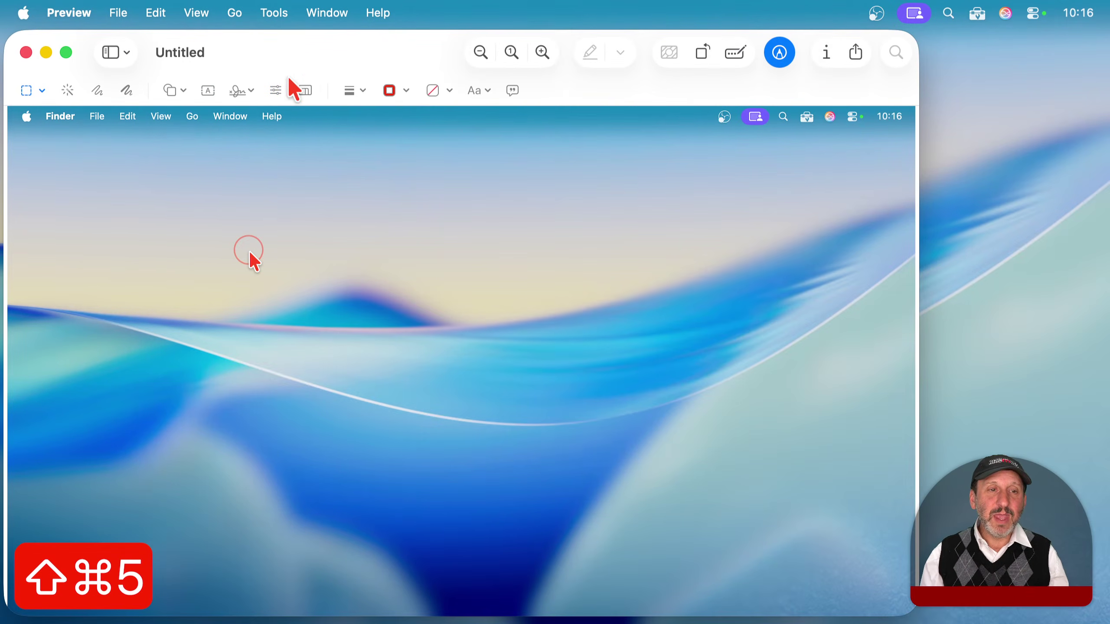
mouse_move(289, 54)
left_mouse_down()
mouse_move(414, 87)
mouse_move(311, 47)
left_mouse_up()
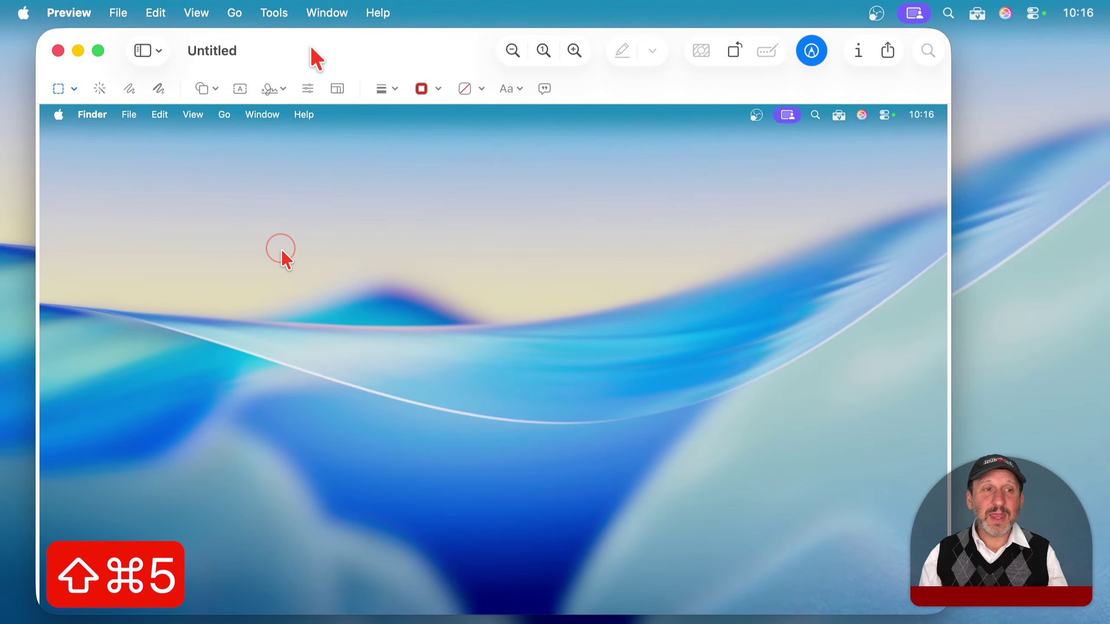
Step: Try out the JPEG format at reduced quality in the save settings, and close the capture by deleting the unsaved document
key("super+s")
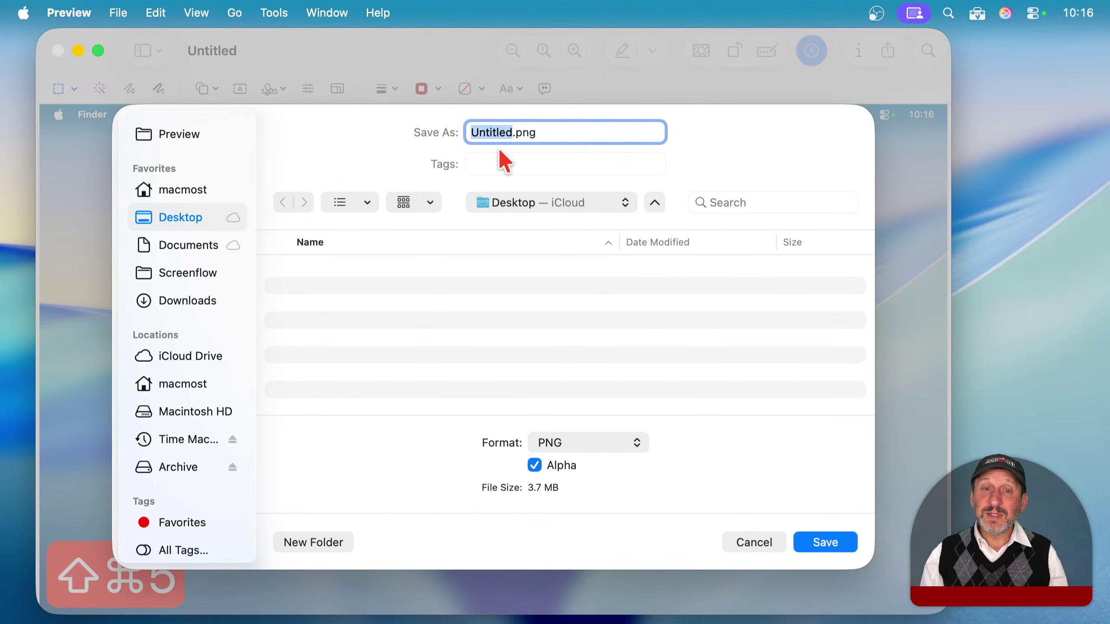
left_click(476, 132)
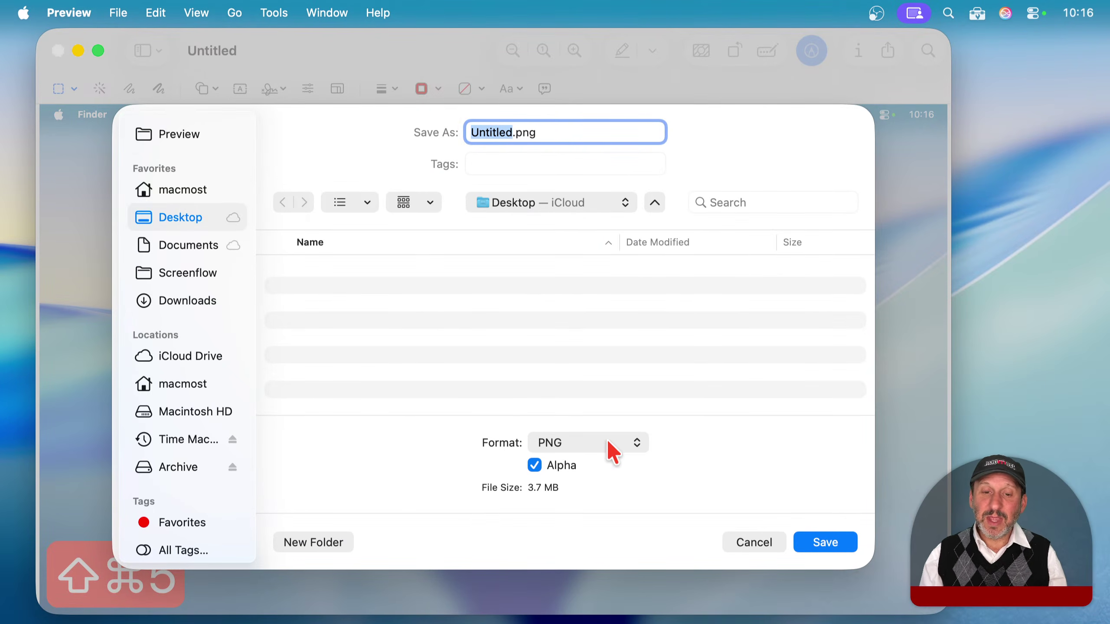
left_click(566, 443)
left_click_drag(567, 438, 375, 353)
left_click_drag(561, 444, 557, 358)
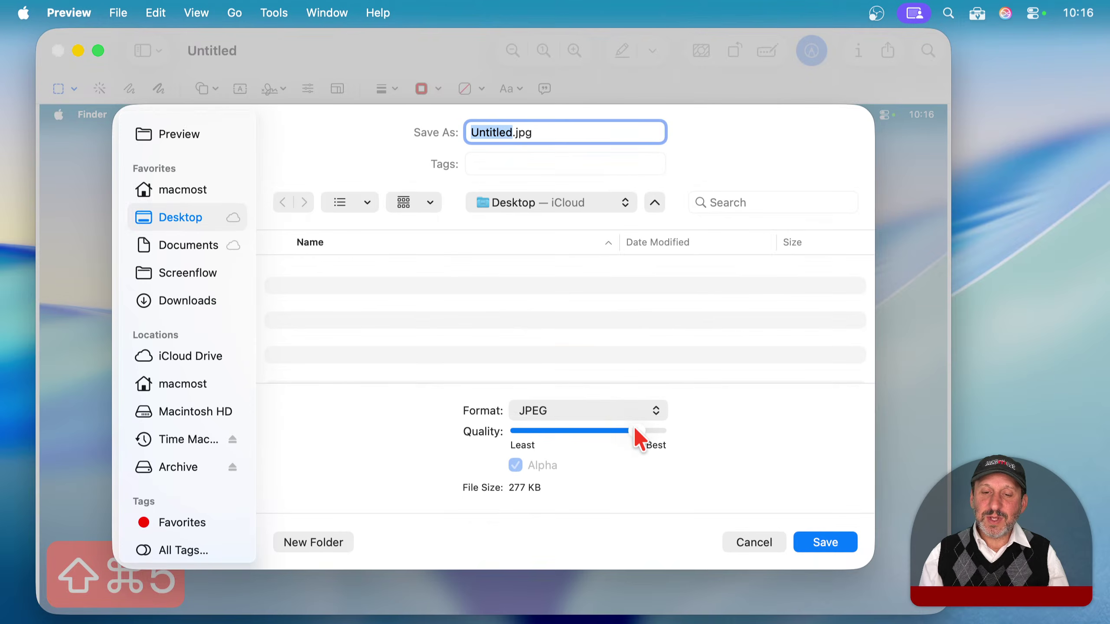
left_click_drag(633, 431, 567, 431)
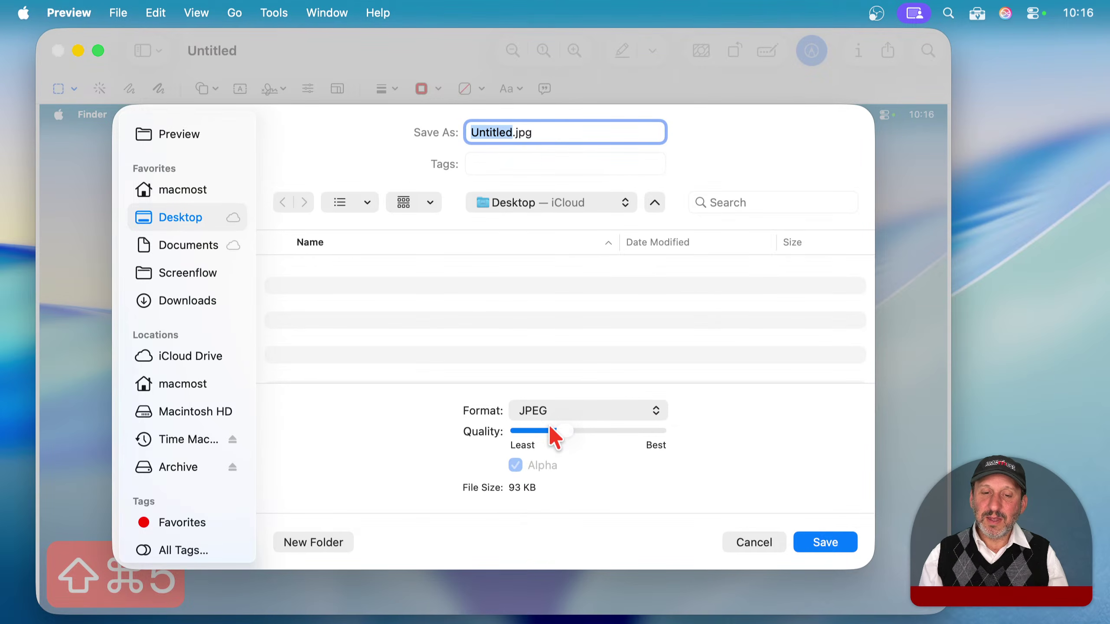
left_click(750, 547)
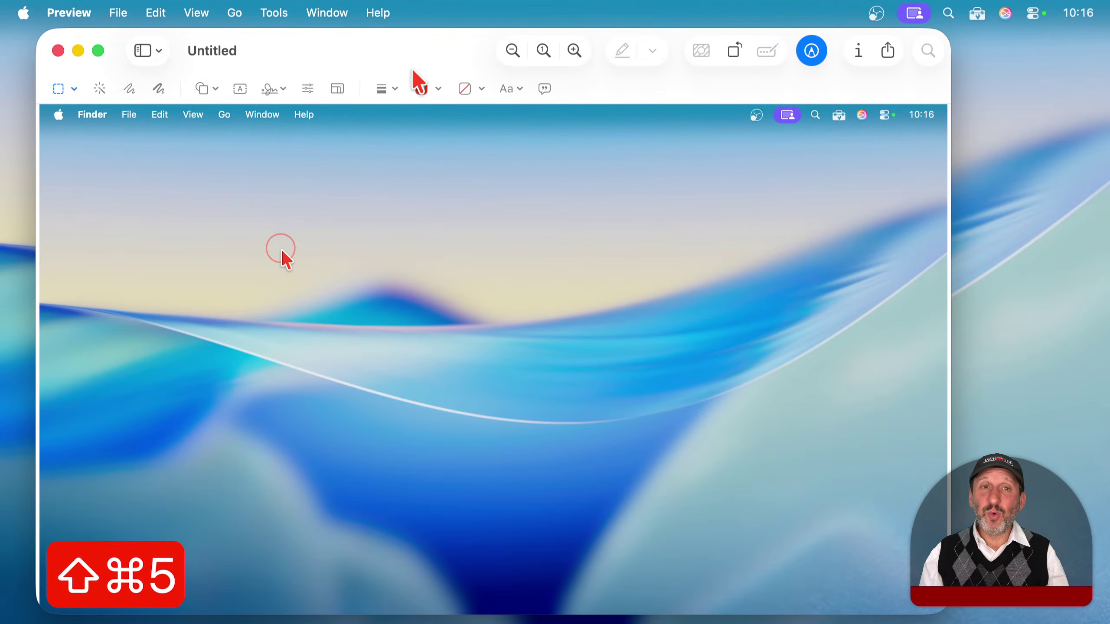
key("cmd+w")
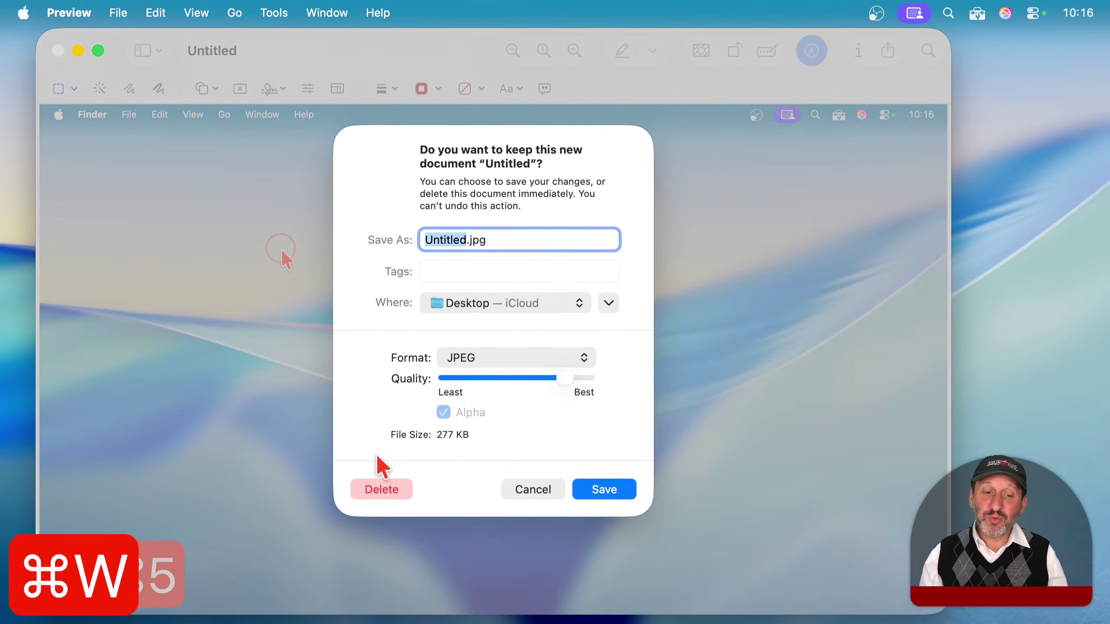
left_click(380, 482)
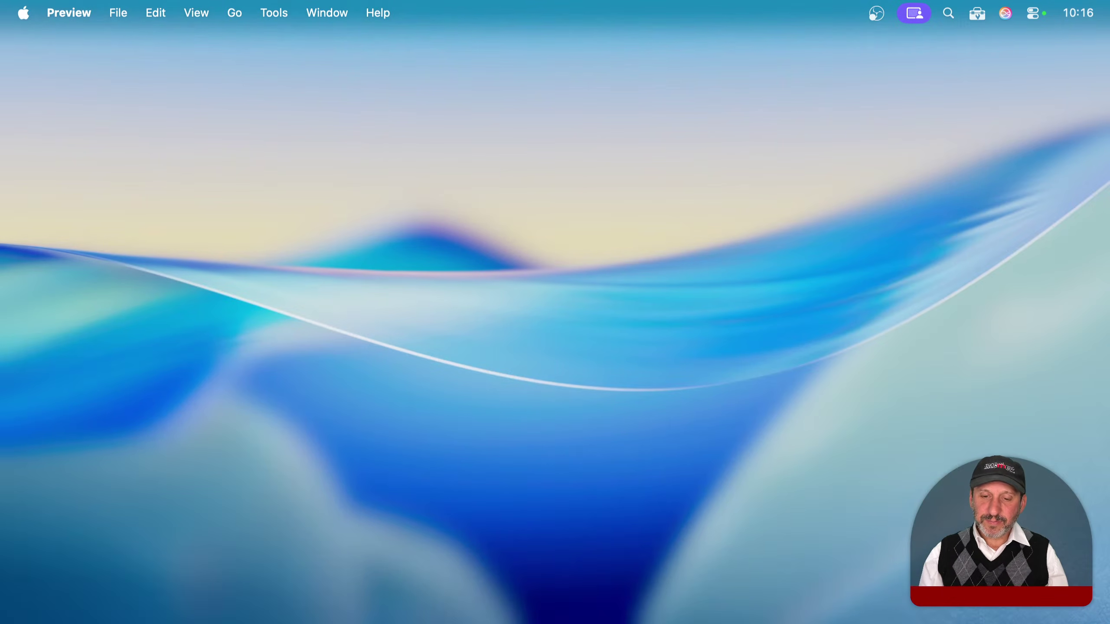
Step: Check the screenshot save destination in the capture options
key("shift+super+5")
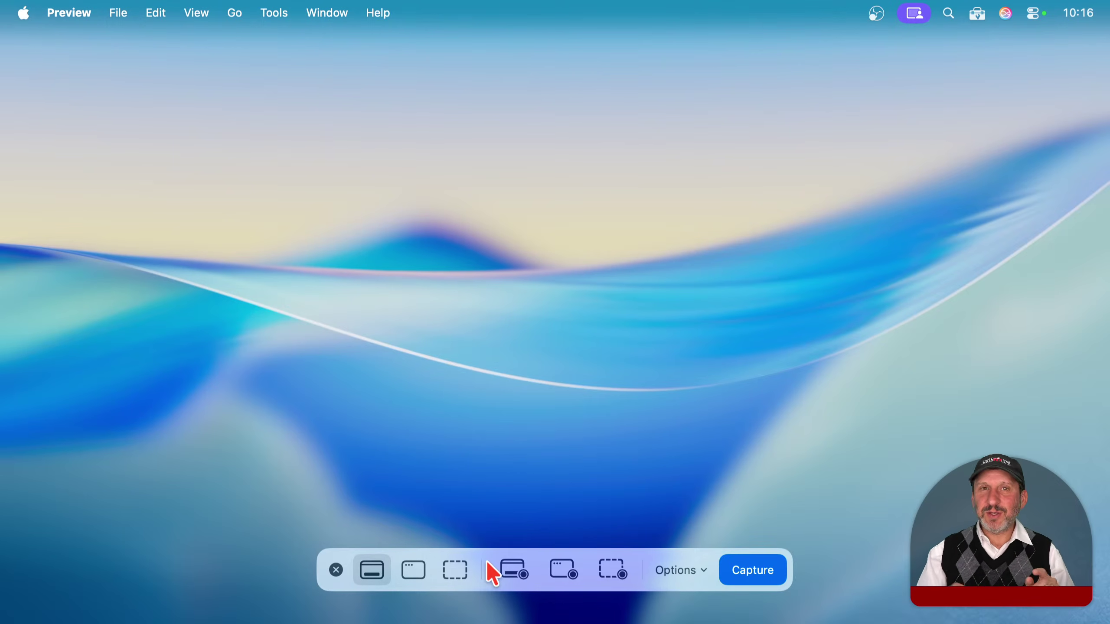
left_click(668, 569)
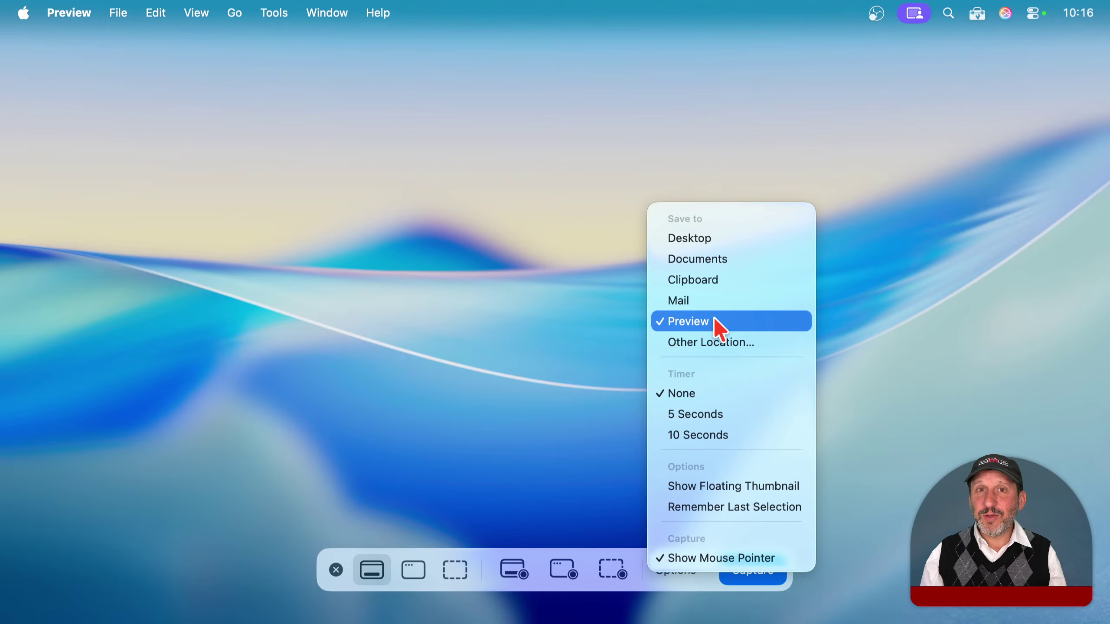
left_click(483, 568)
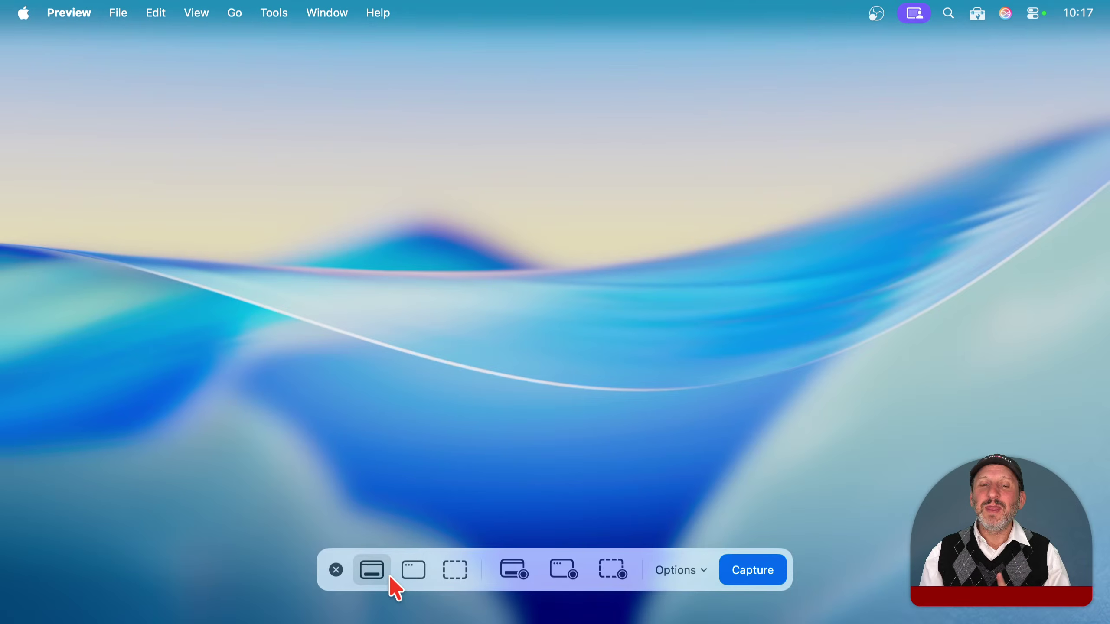
Step: Check the save destinations offered in the options for recording the entire screen
left_click(517, 575)
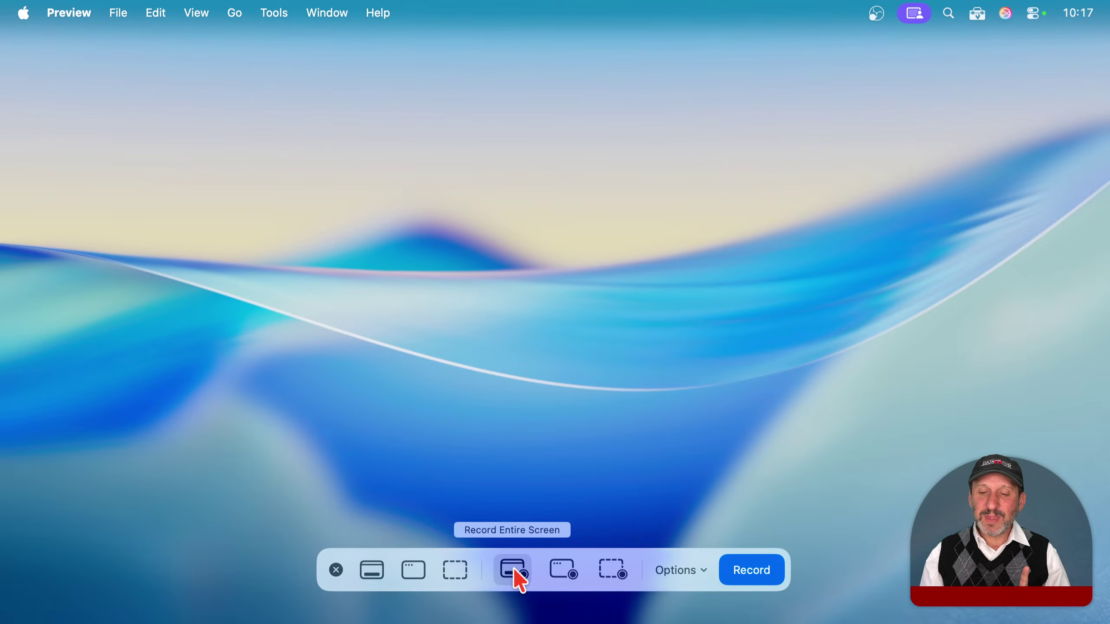
left_click(682, 569)
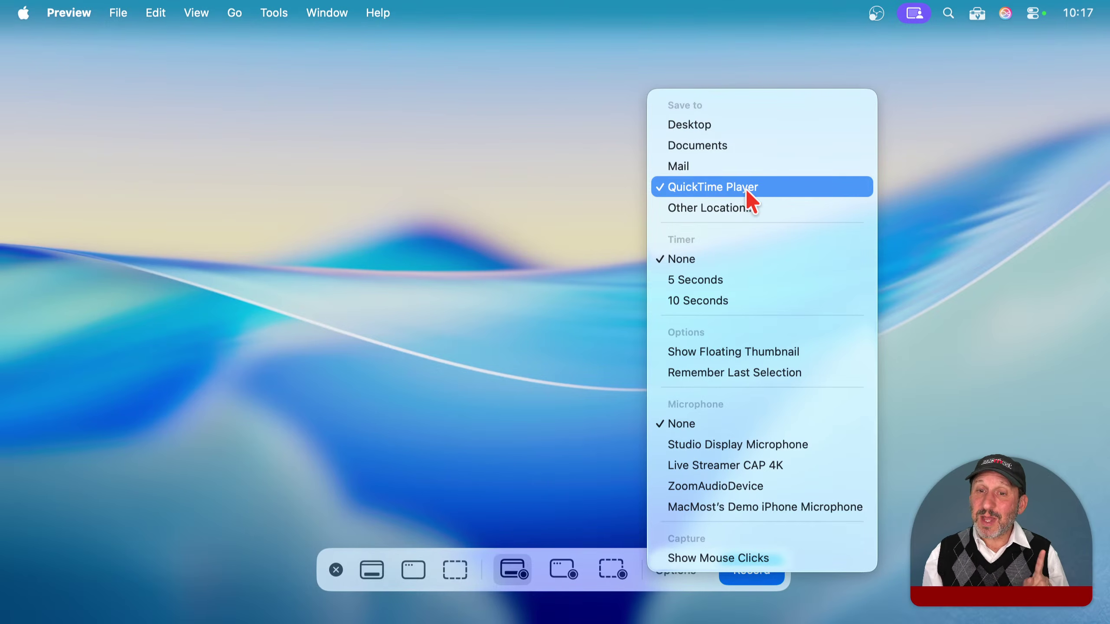
left_click(590, 574)
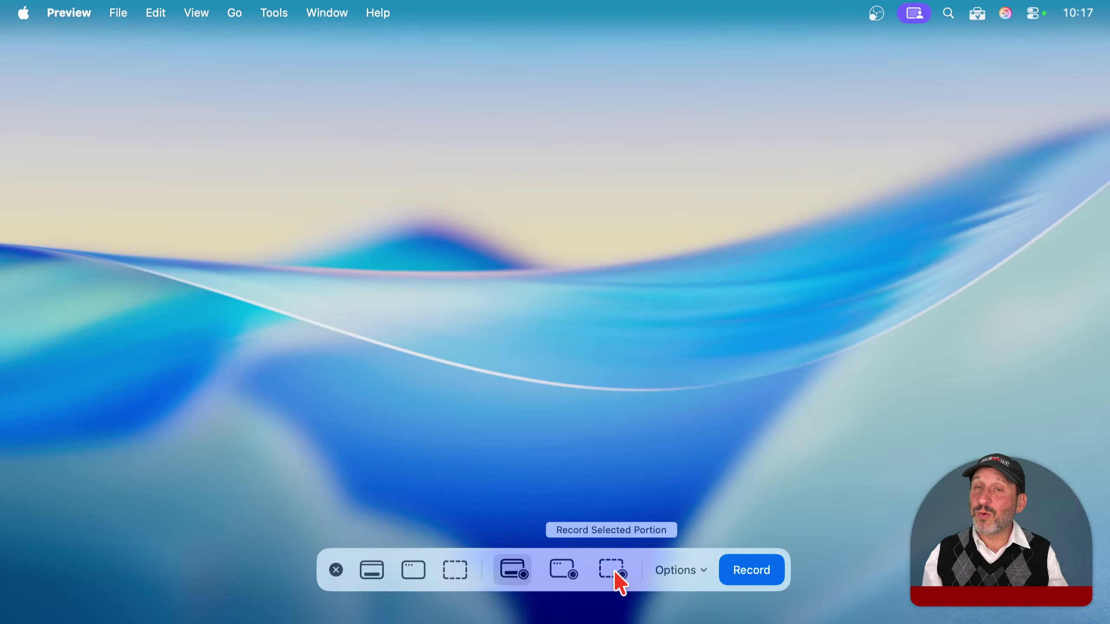
Step: Set entire-screen captures to save to the Clipboard, and capture the screen
left_click(371, 575)
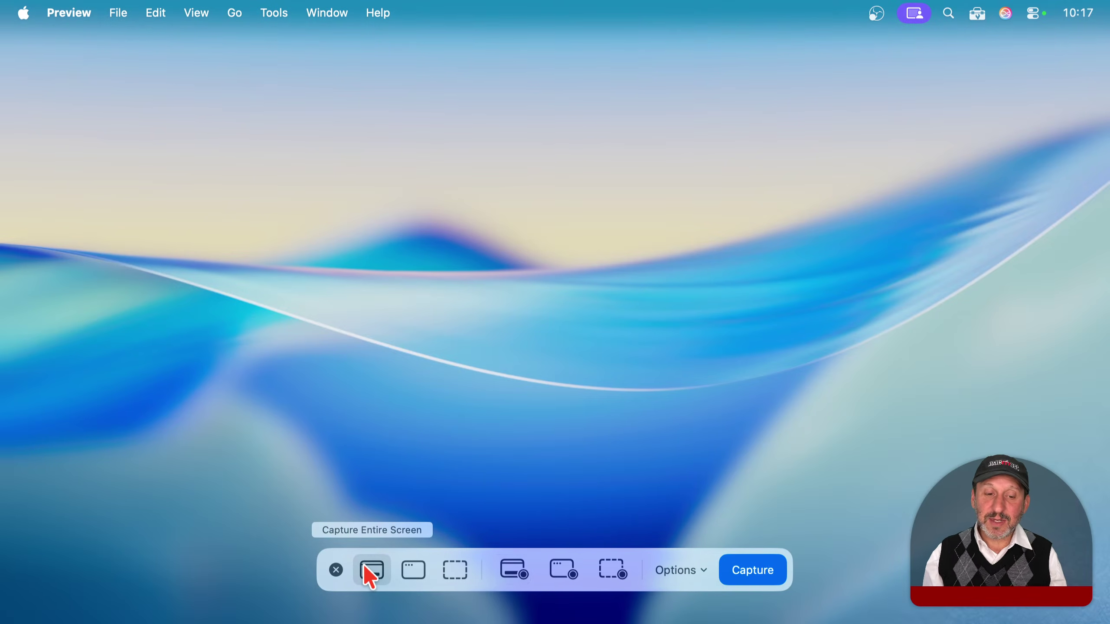
left_click(653, 573)
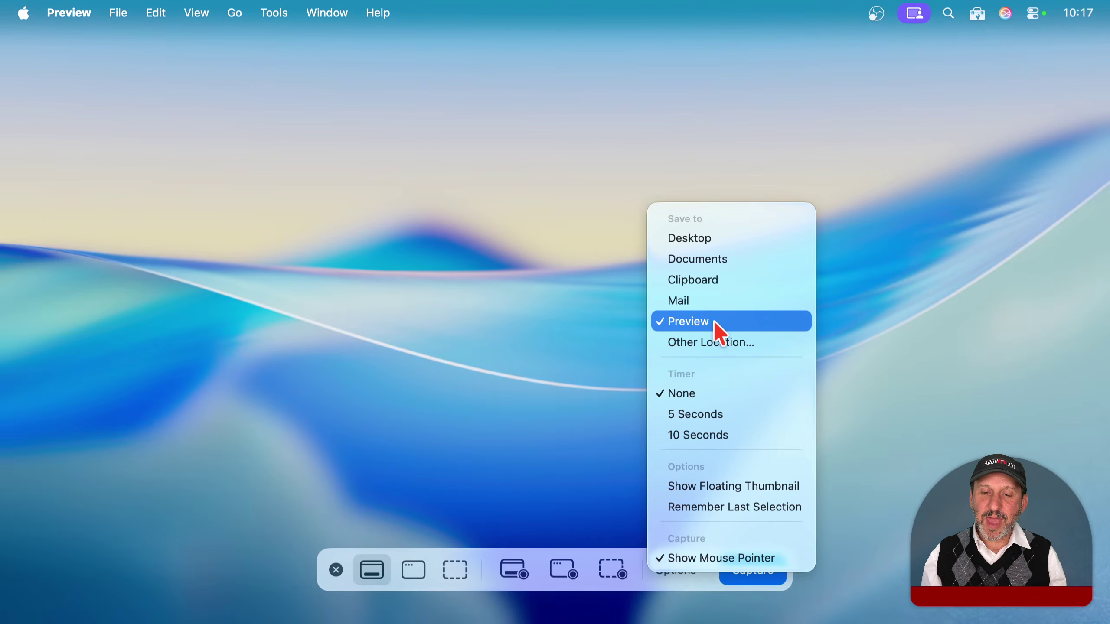
left_click(707, 279)
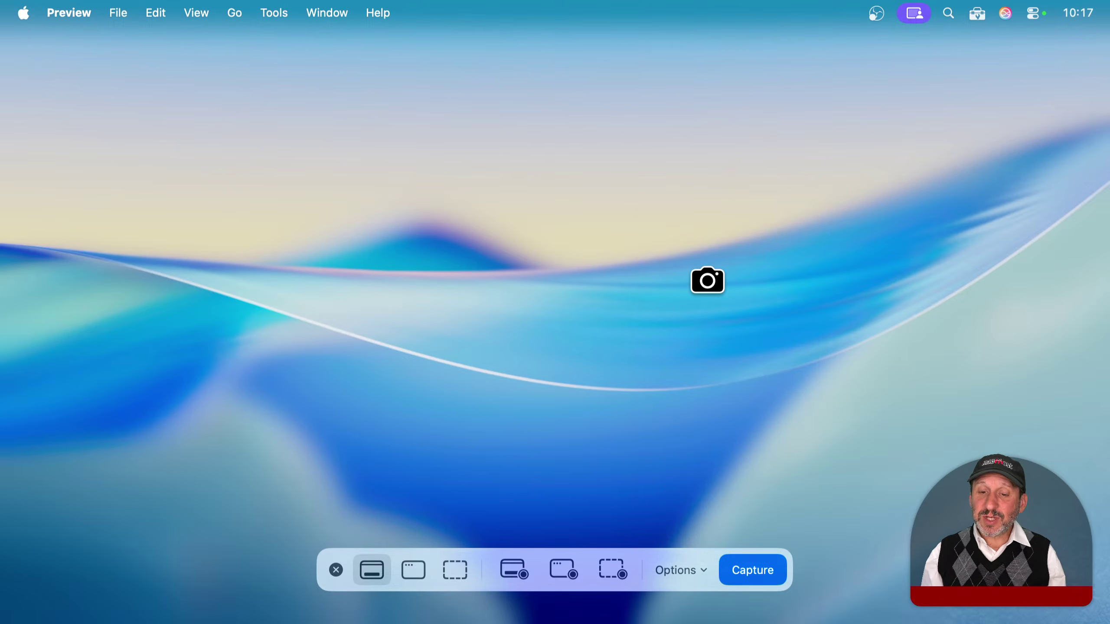
left_click(515, 250)
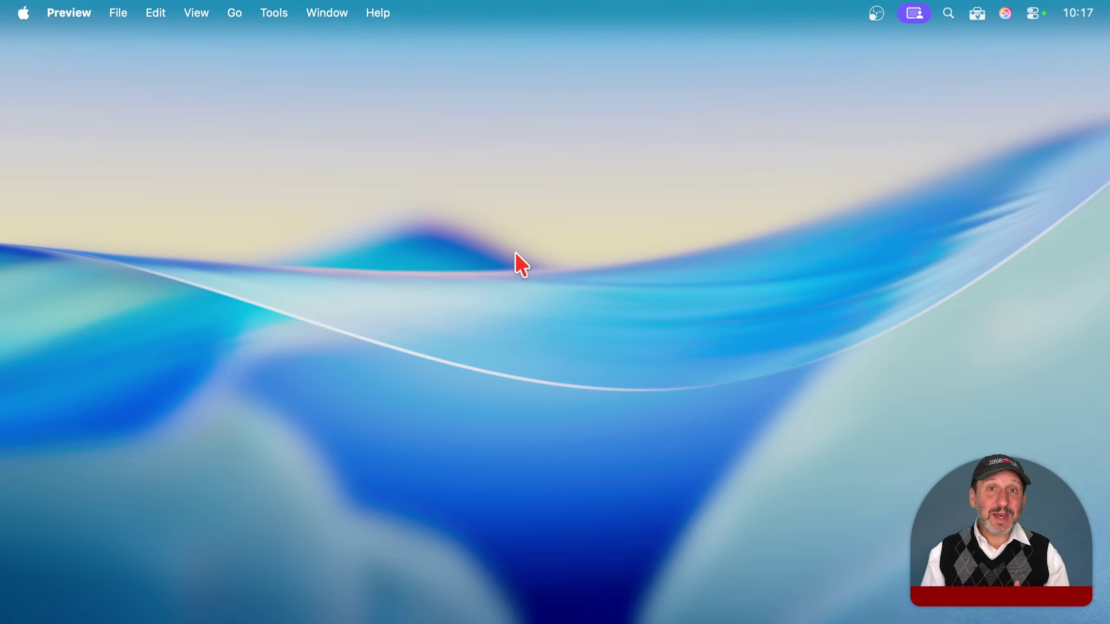
Step: Switch to Notes and paste the copied screenshot into the body of the Demo Note
mouse_move(529, 612)
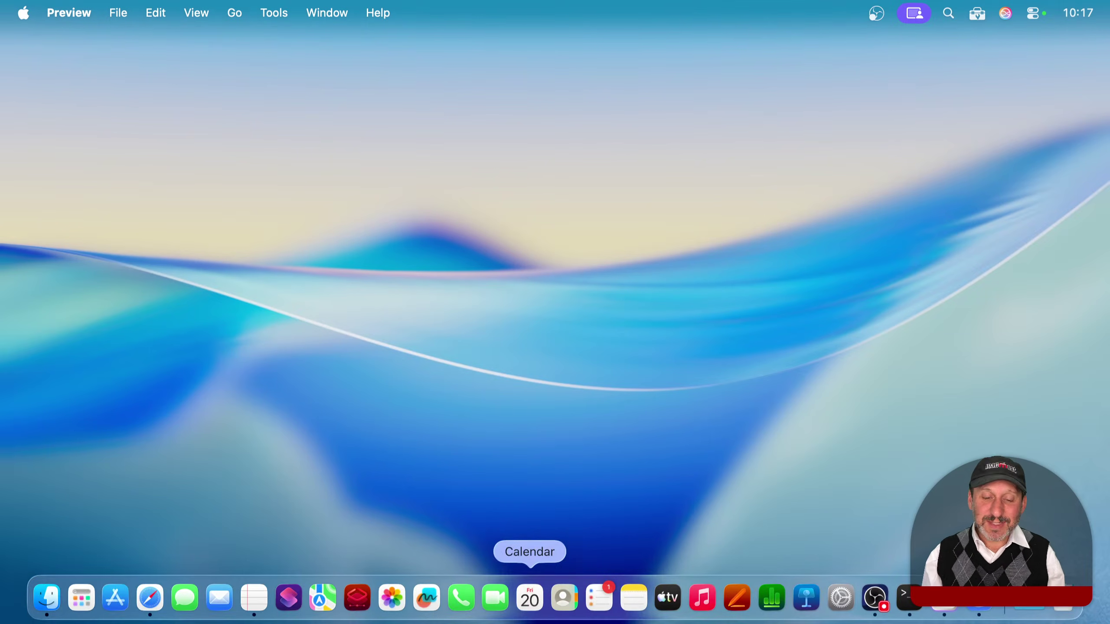
left_click(639, 605)
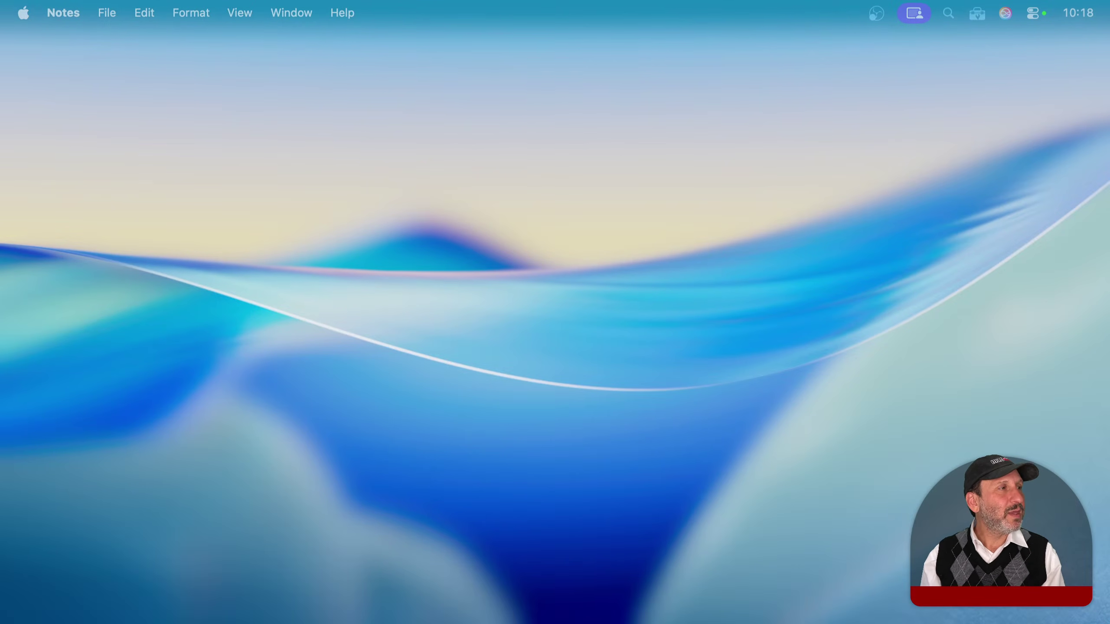
key("BackSpace")
key("BackSpace")
left_click_drag(0, 0, 551, 64)
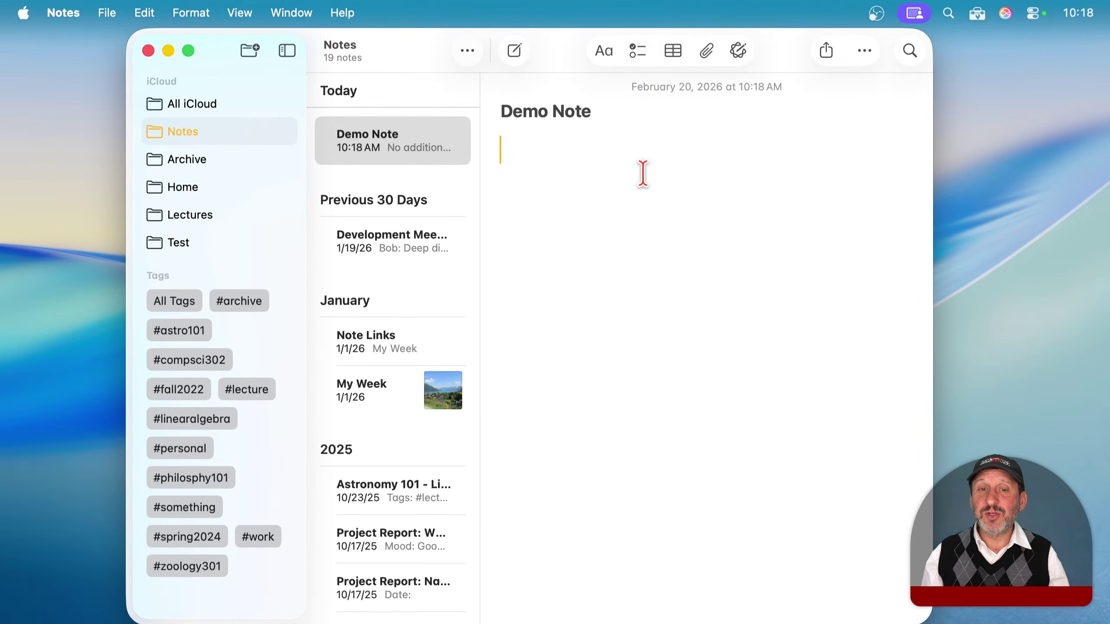
key("super+v")
left_click(728, 204)
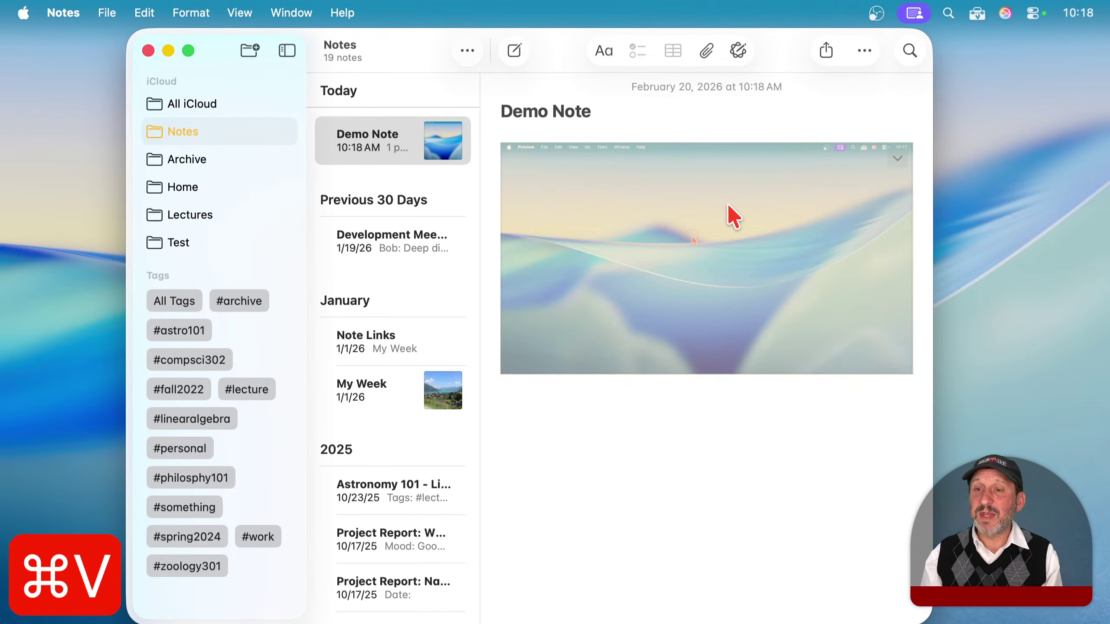
Step: Delete the pasted screenshot from the Demo Note and hide Notes
key("BackSpace")
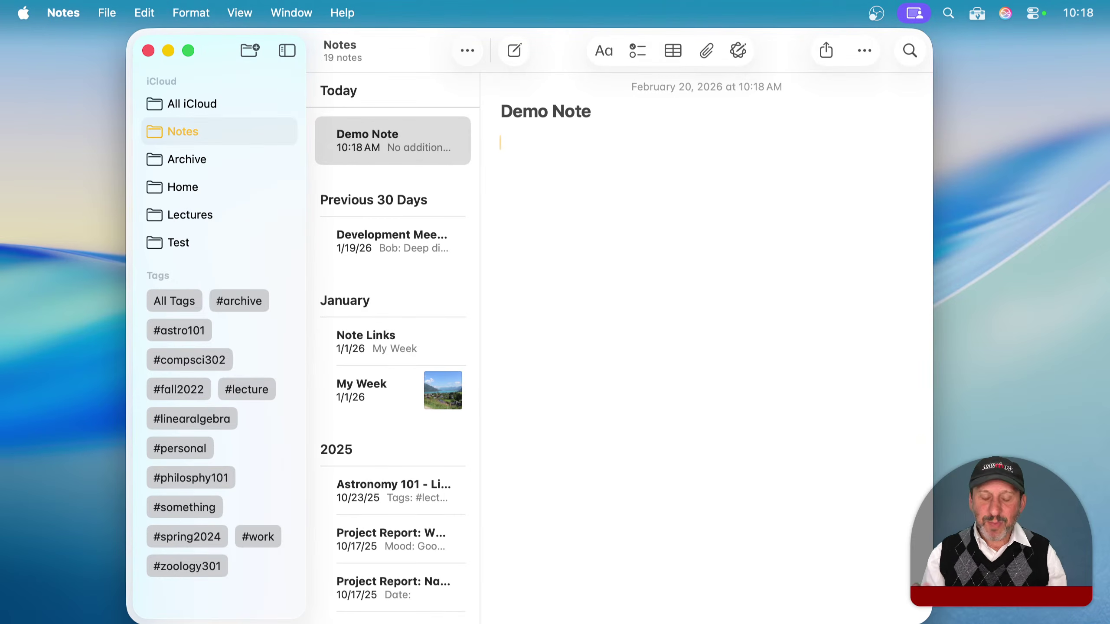
key("super+h")
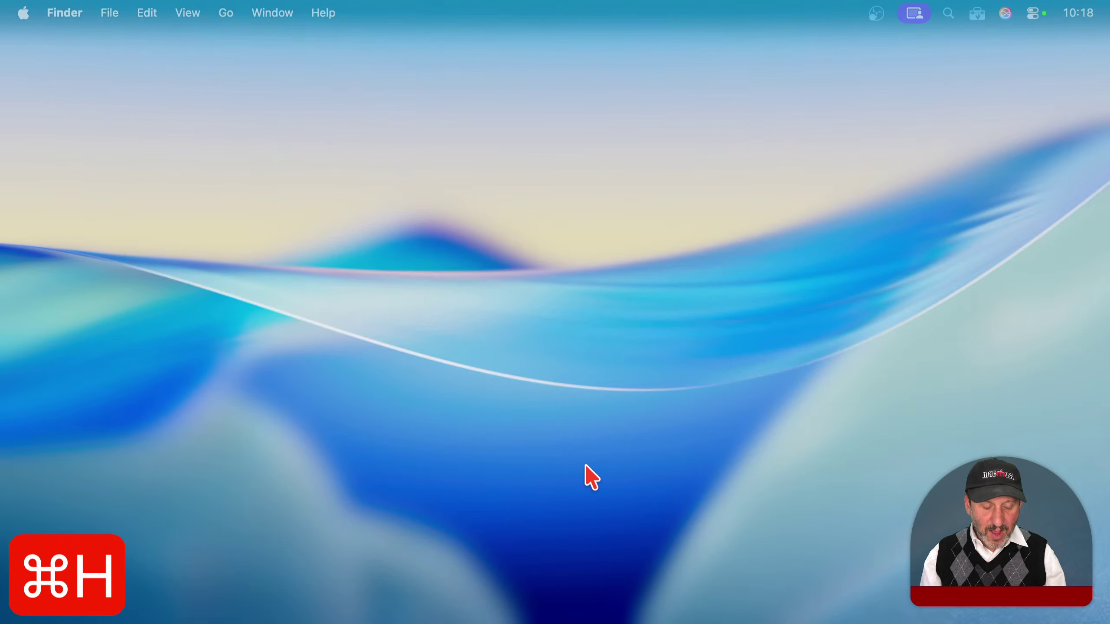
Step: Turn on Show Floating Thumbnail in the capture options, and capture the entire screen to the Clipboard
key("super+shift+5")
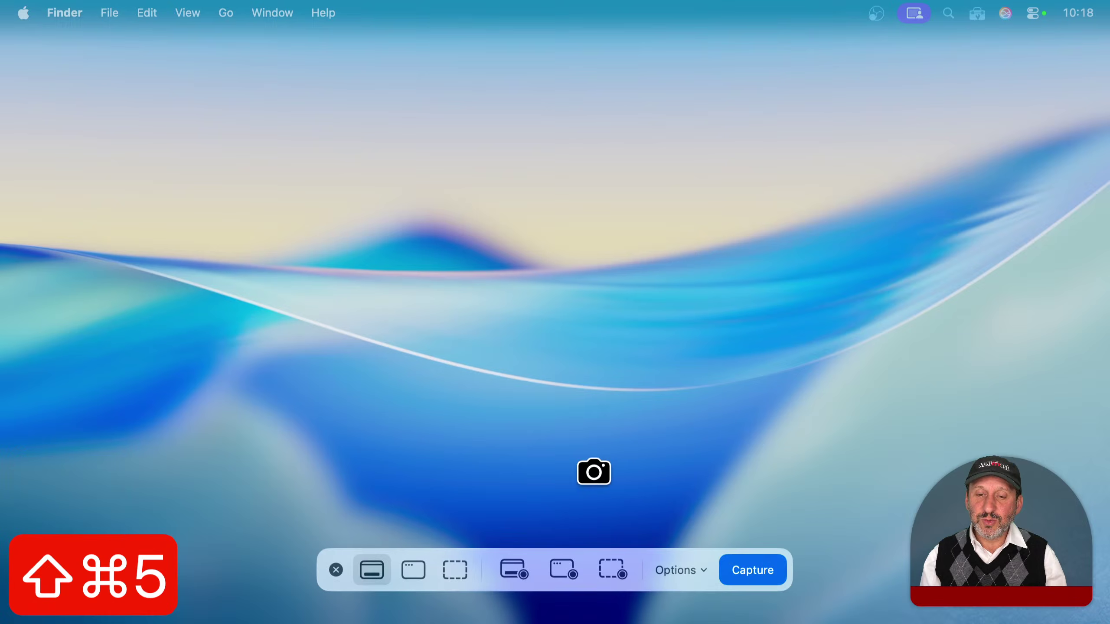
left_click(674, 573)
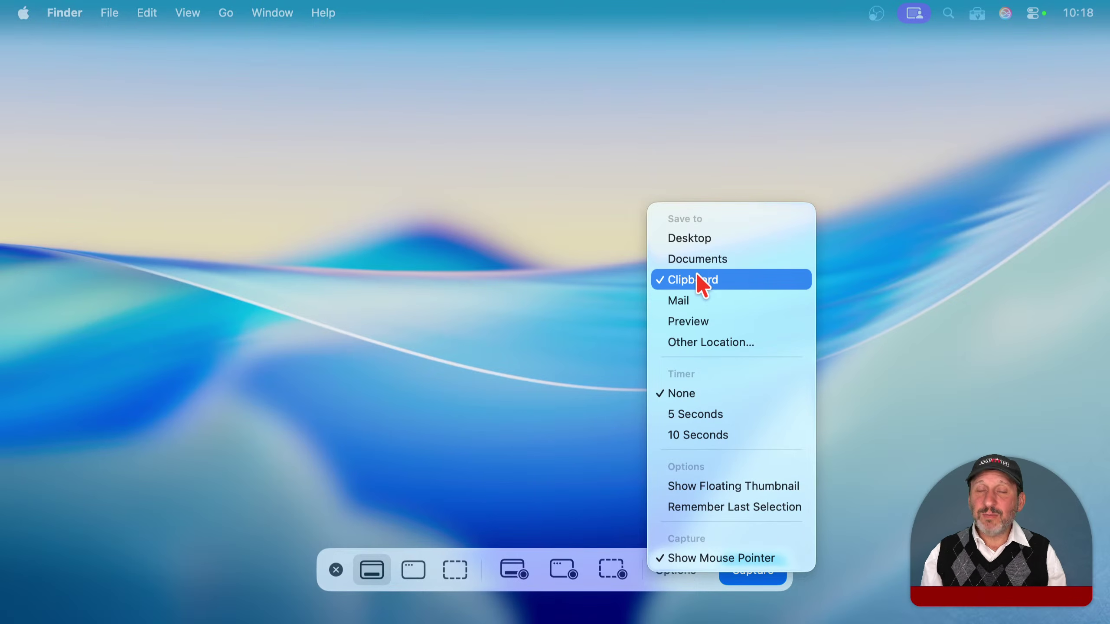
left_click(693, 486)
left_click(647, 360)
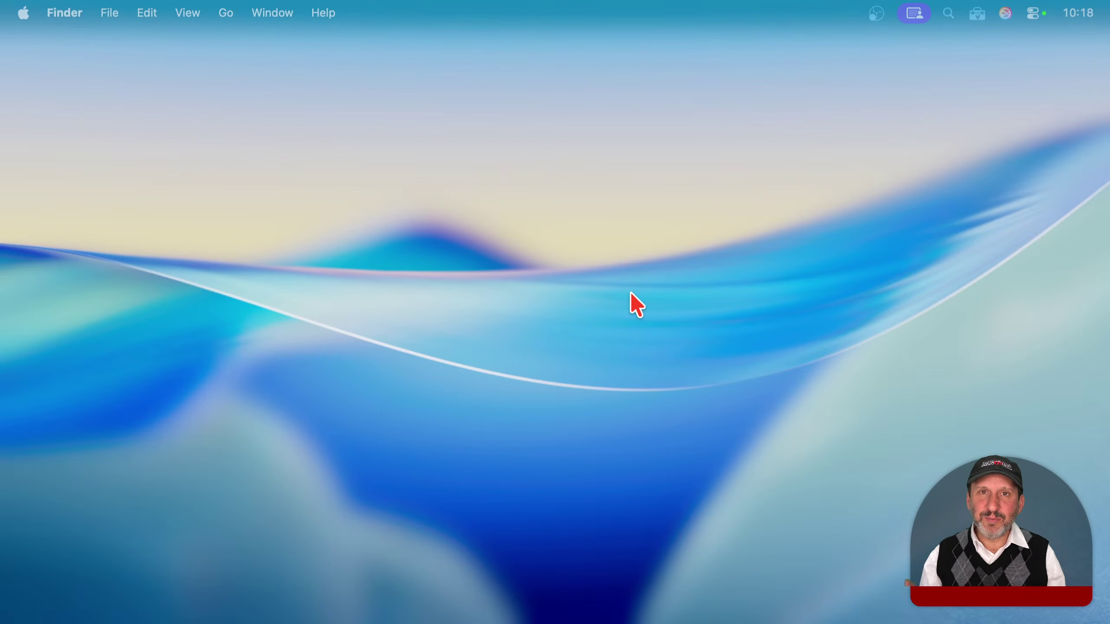
Step: Set the screenshot save destination to Preview and capture the entire screen
key("shift+super+5")
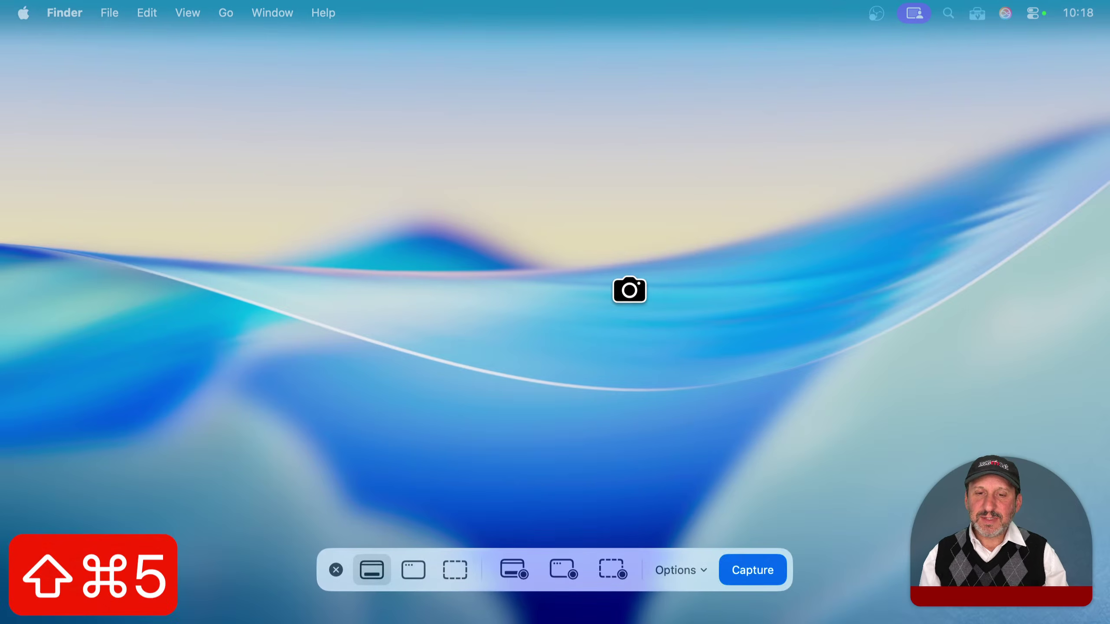
left_click(686, 567)
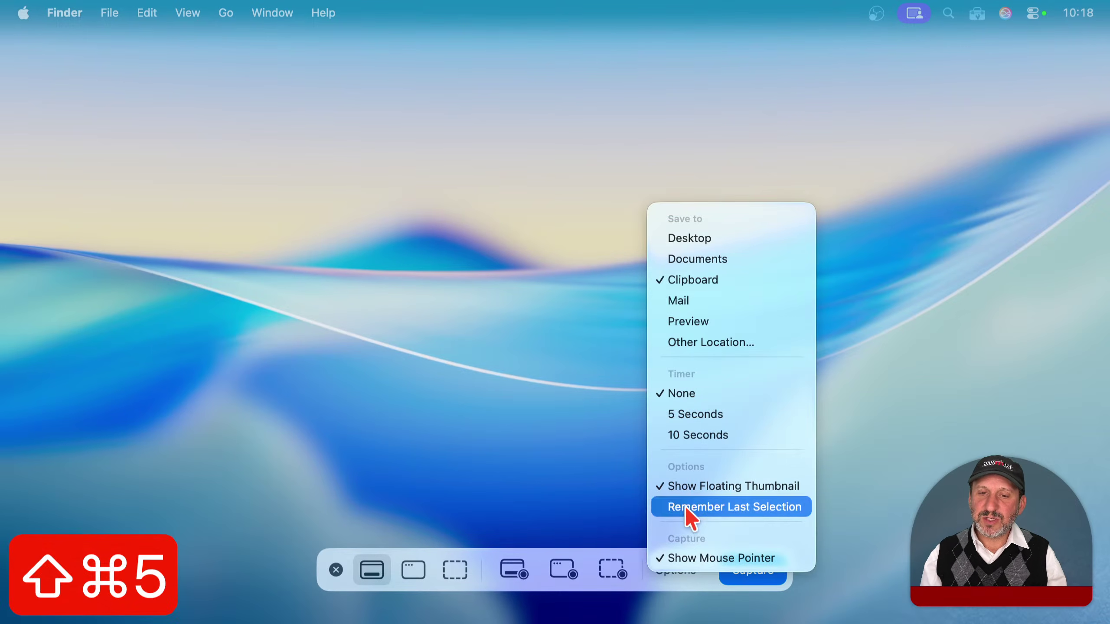
left_click(703, 305)
left_click(689, 569)
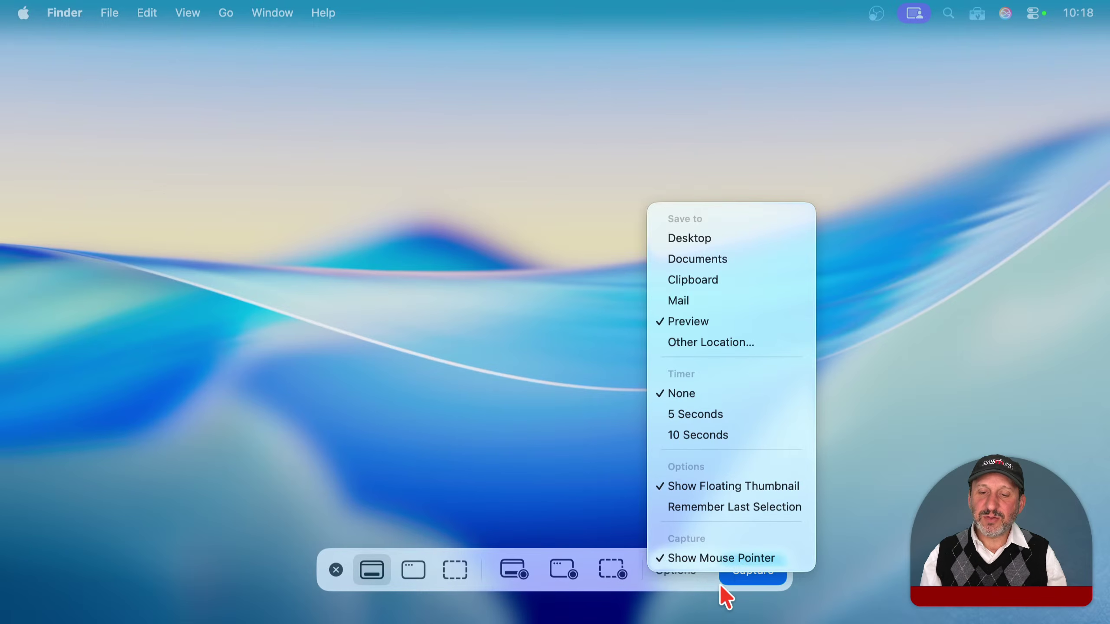
left_click(687, 585)
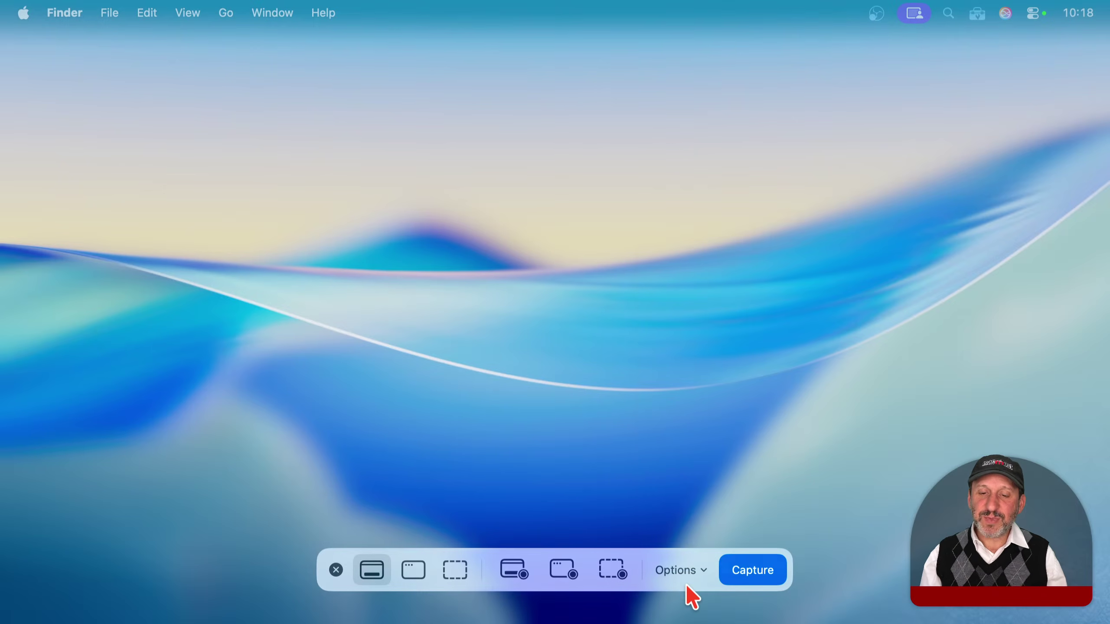
left_click(759, 569)
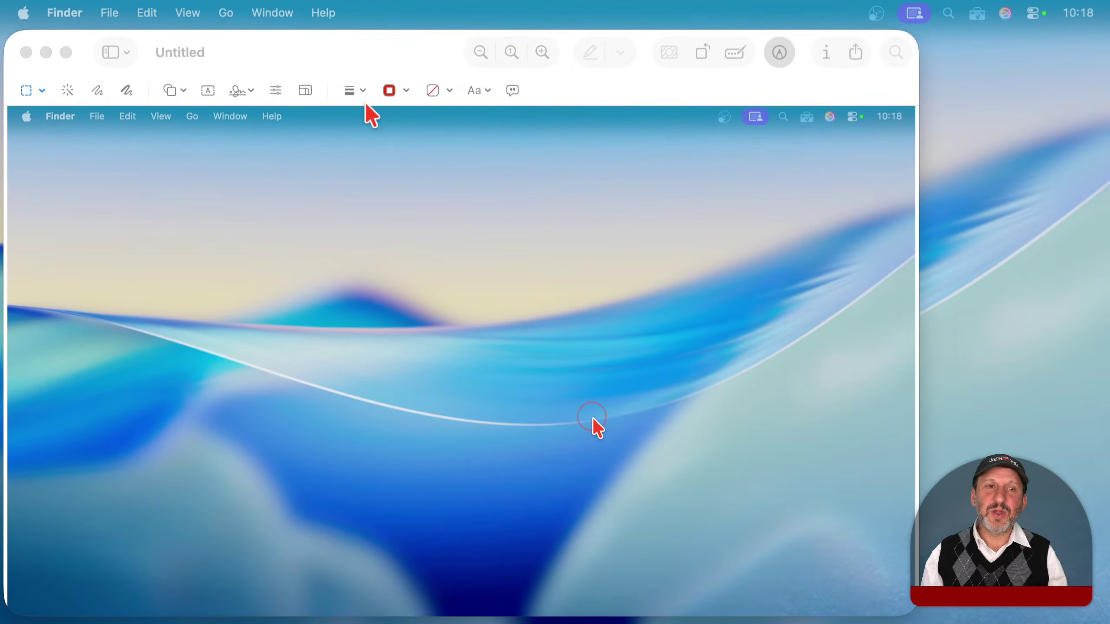
Step: Close the untitled capture by deleting the unsaved document, and quit Preview
left_click(271, 52)
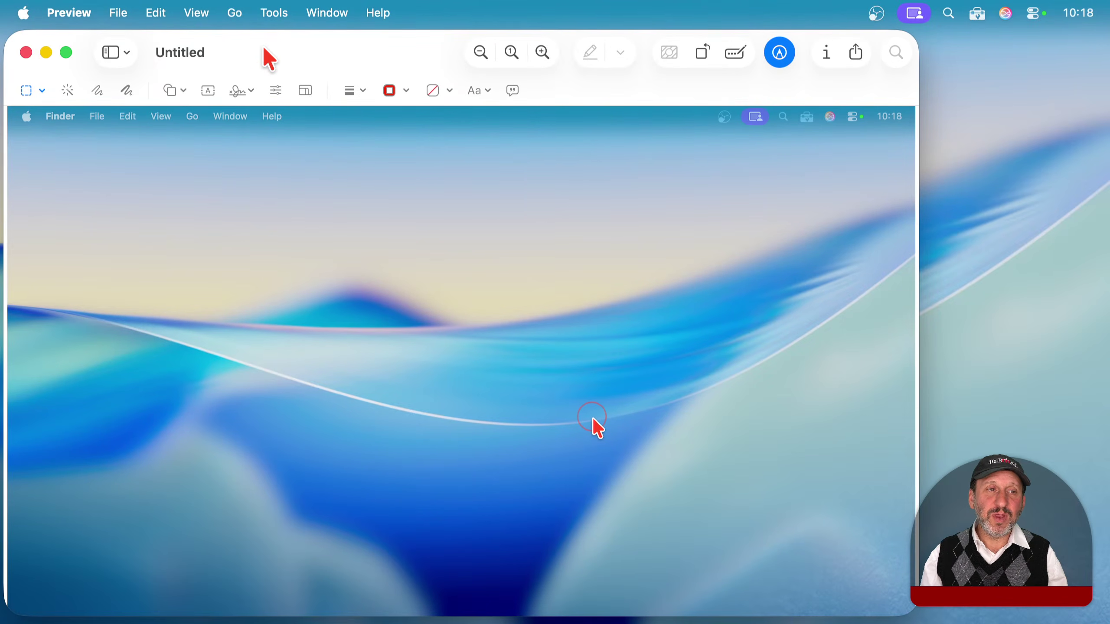
key("super+w")
left_click(356, 491)
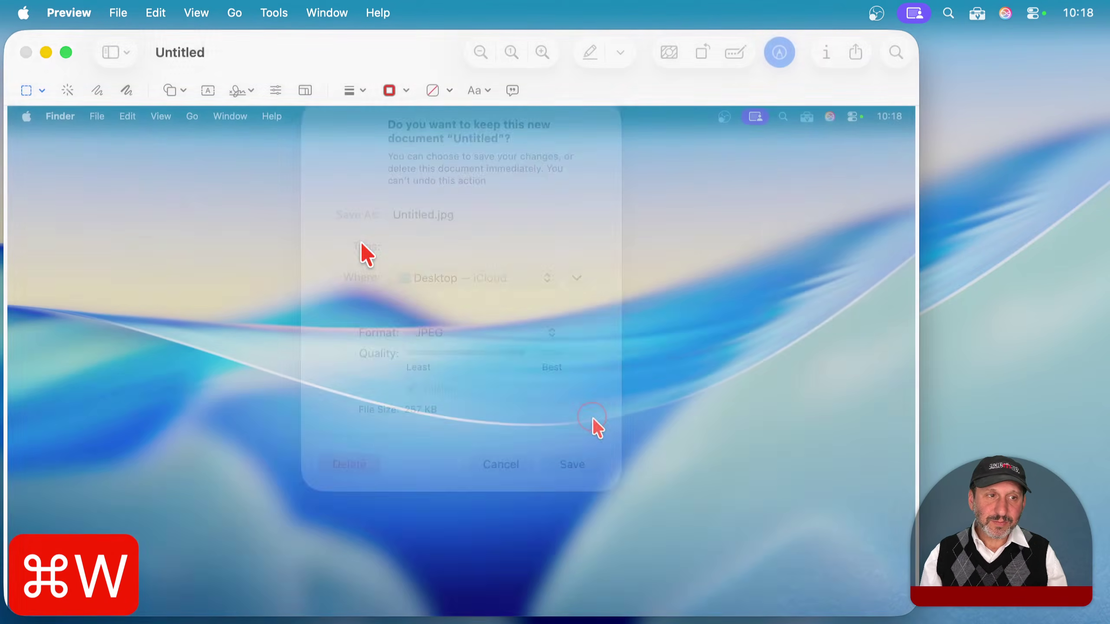
key("super+q")
Step: Review the save destination and thumbnail setting in the capture options, and dismiss the screenshot controls
mouse_move(653, 612)
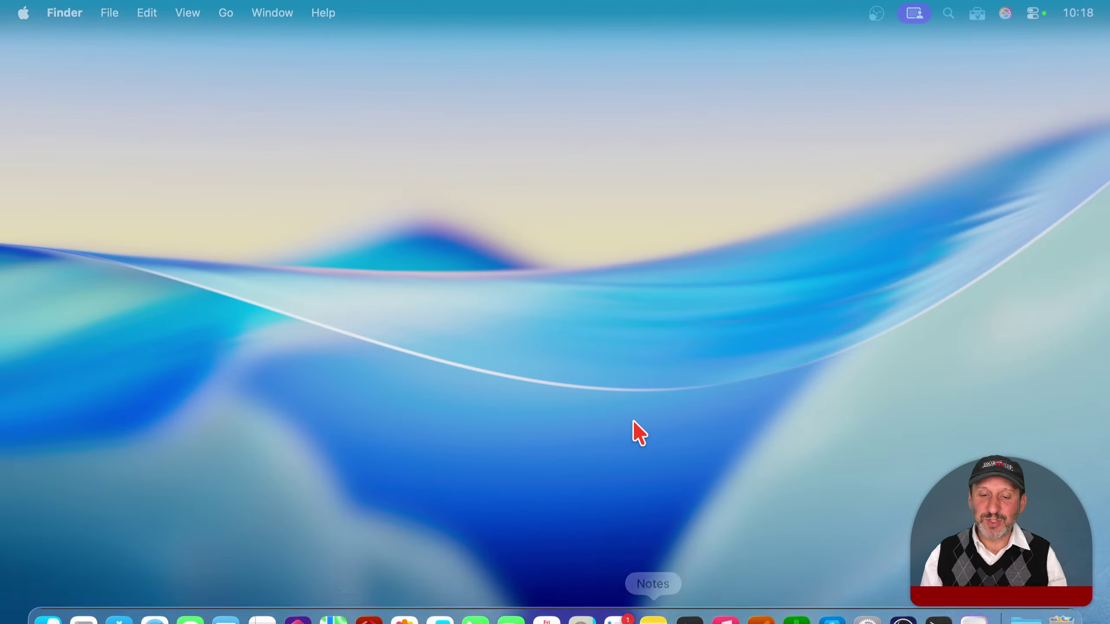
key("shift+super+5")
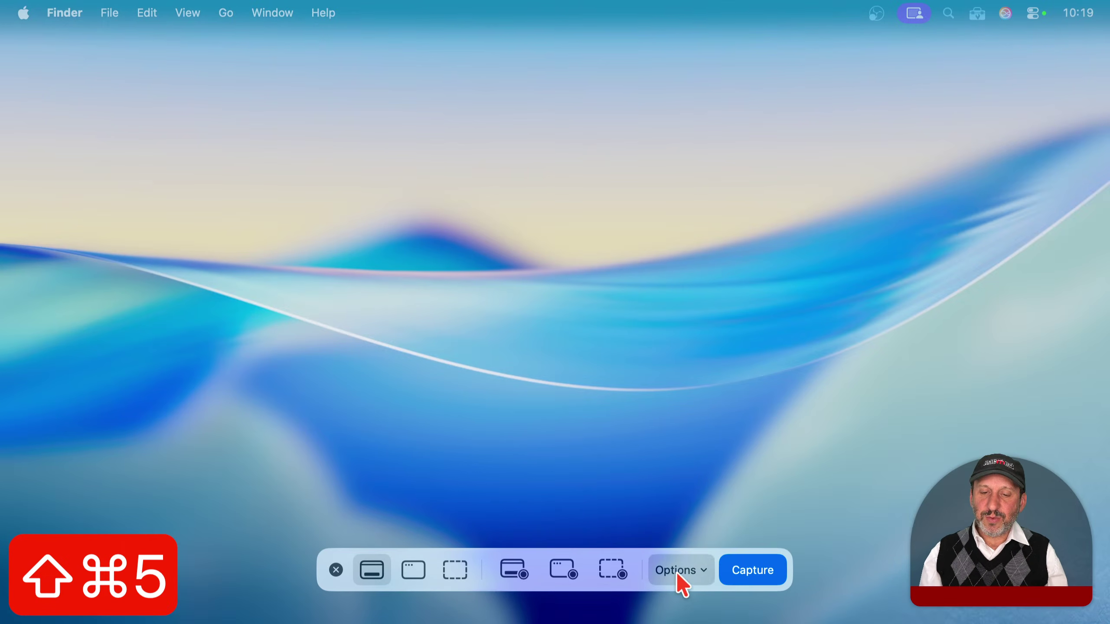
left_click(677, 571)
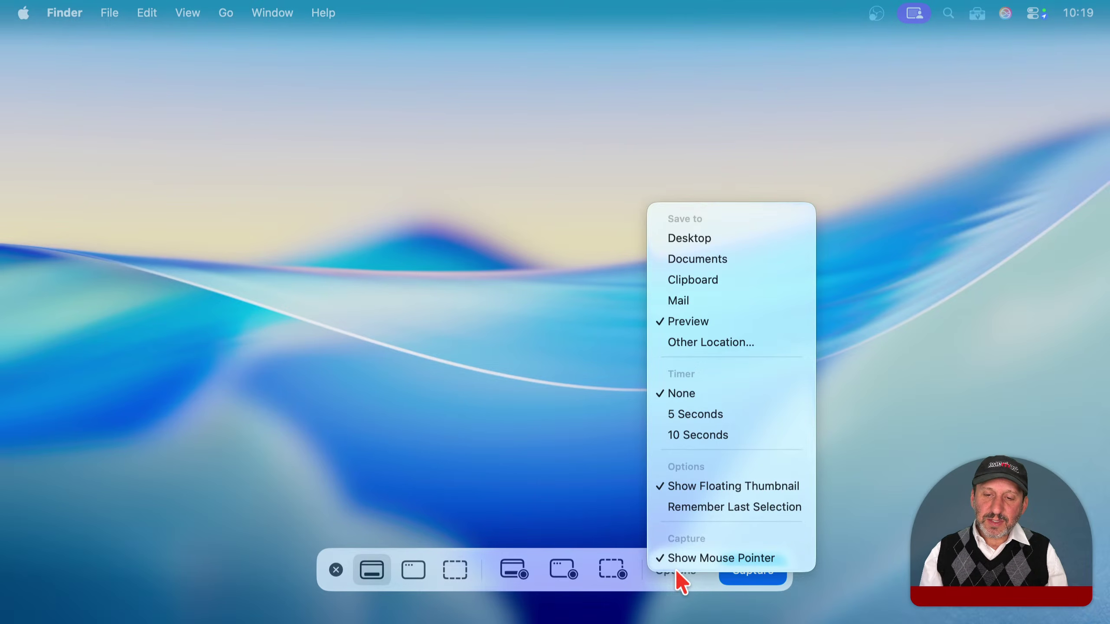
left_click(488, 576)
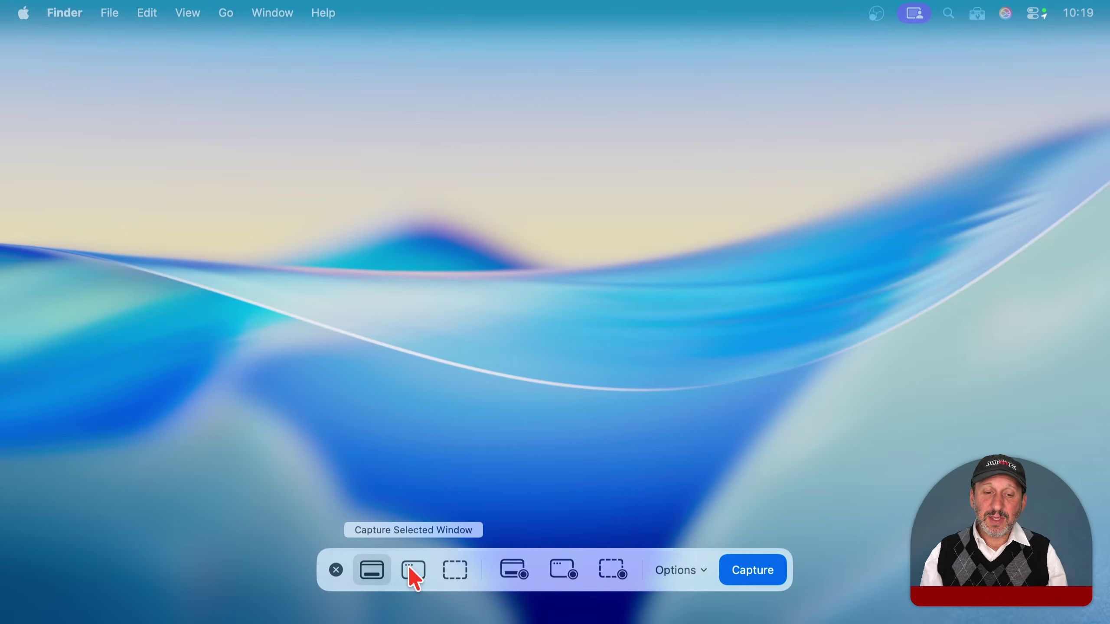
left_click(414, 577)
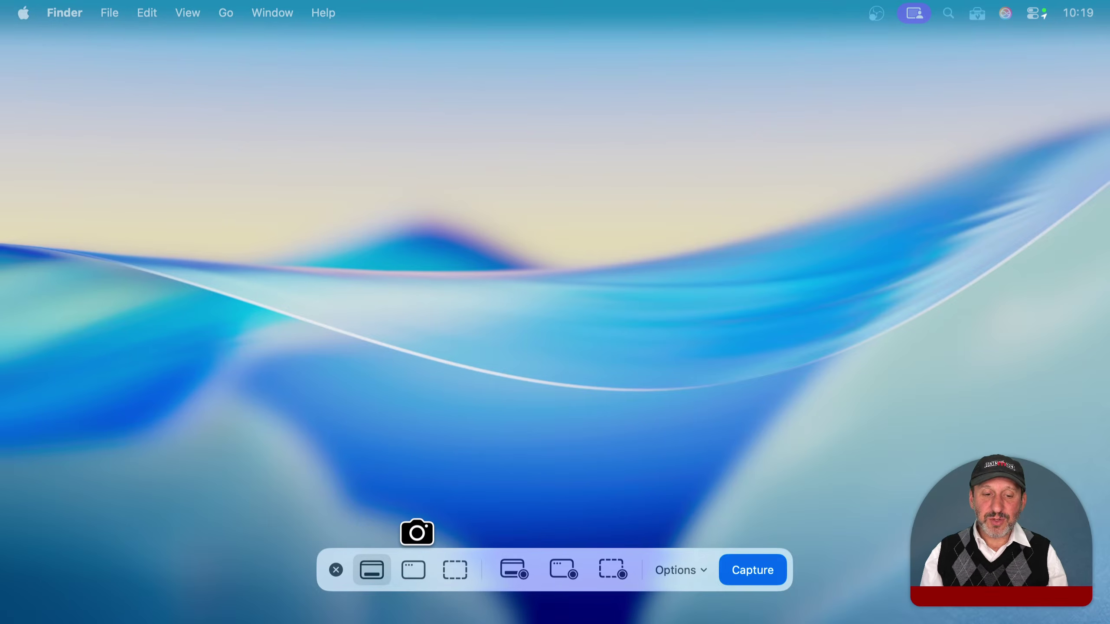
key("Escape")
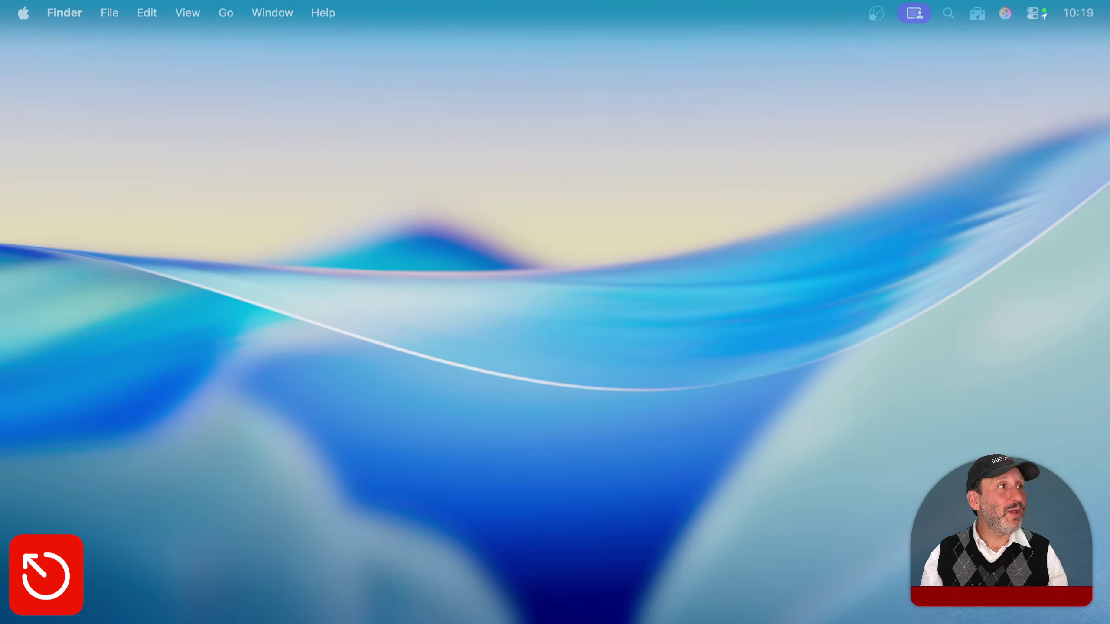
Step: Capture only the Finder's Documents window into Preview using the selected-window mode
left_click_drag(75, 30, 140, 60)
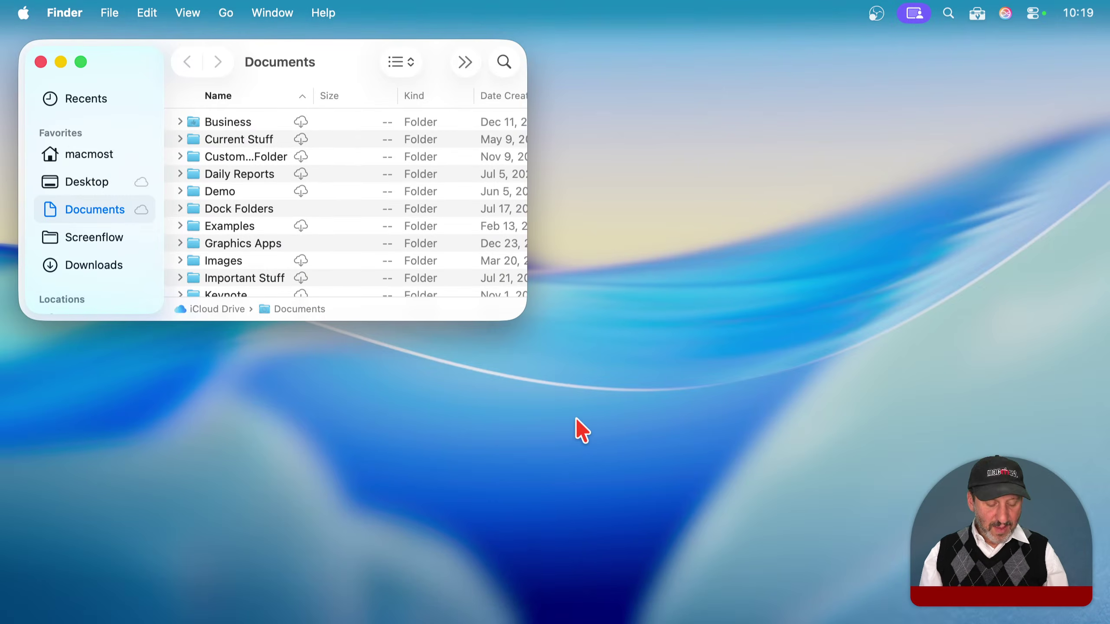
key("shift+super+5")
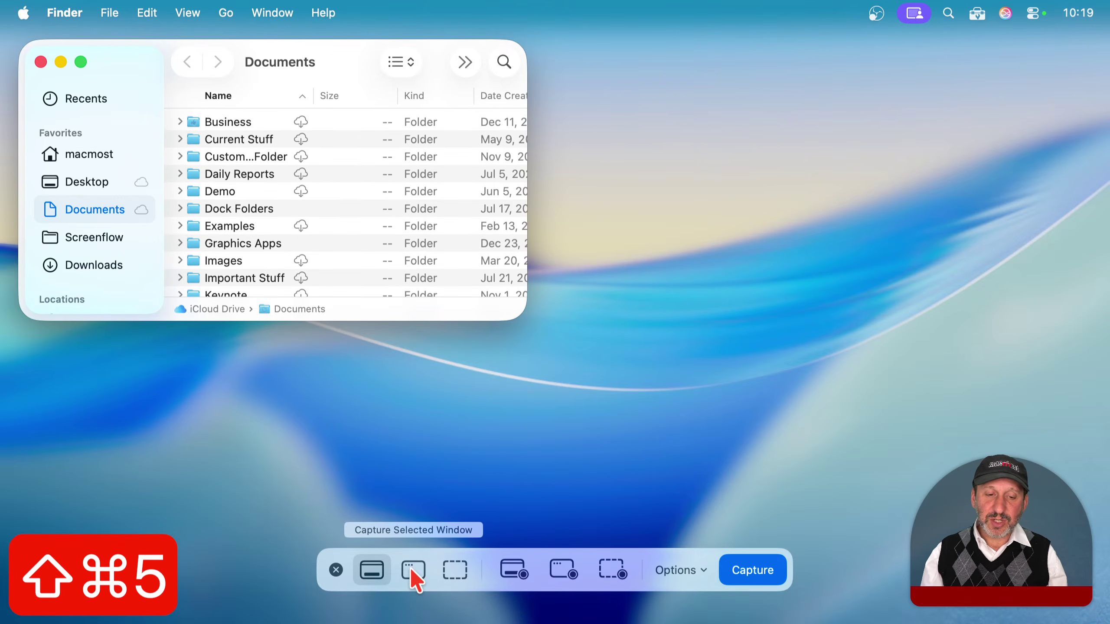
left_click(412, 570)
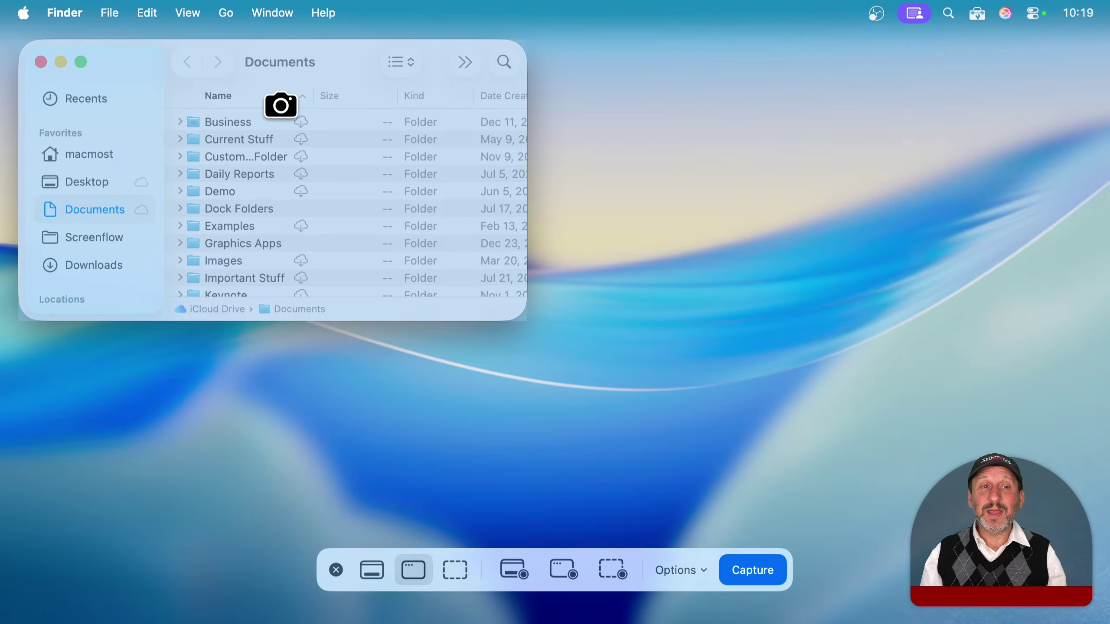
left_click(281, 107)
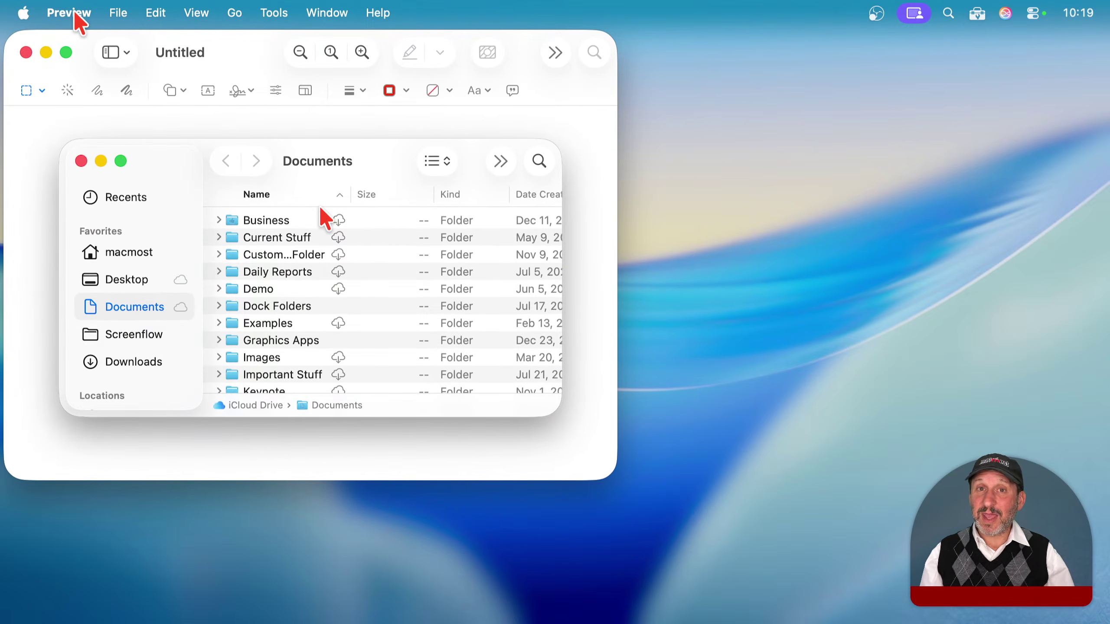
Step: Close the untitled window capture in Preview by deleting the unsaved document, and return to the Finder's Documents window
left_click_drag(260, 55, 546, 83)
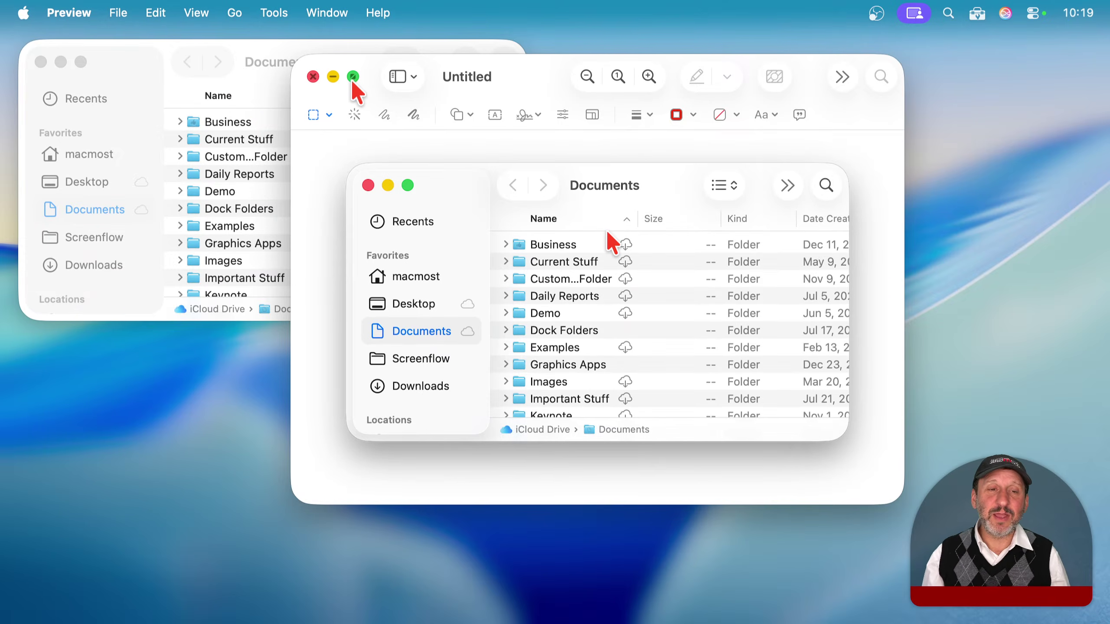
key("super+w")
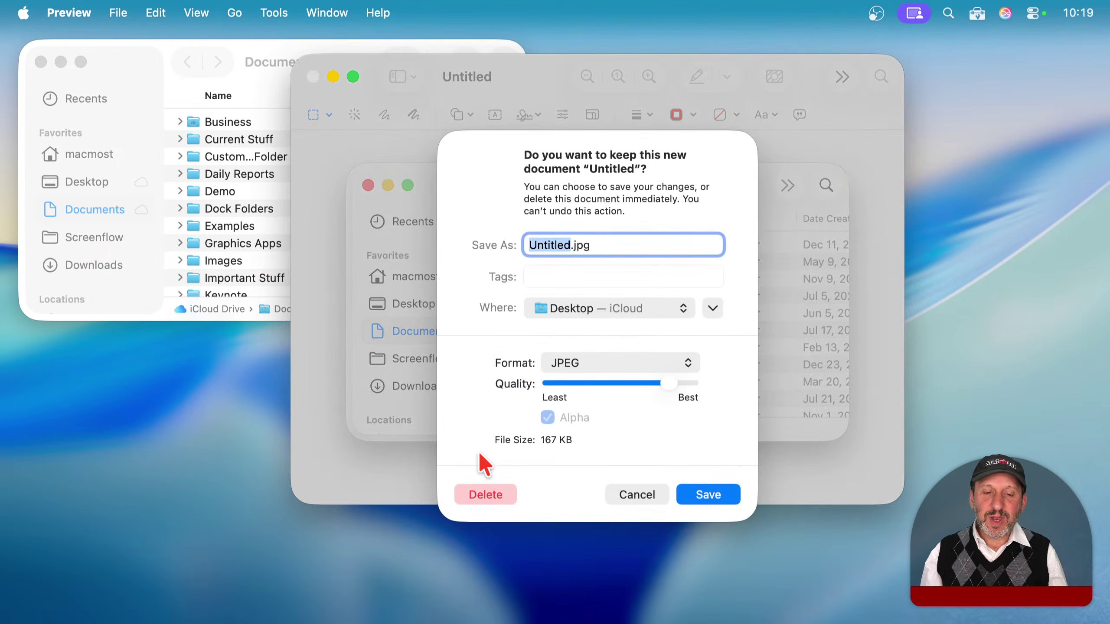
left_click(484, 496)
left_click(349, 42)
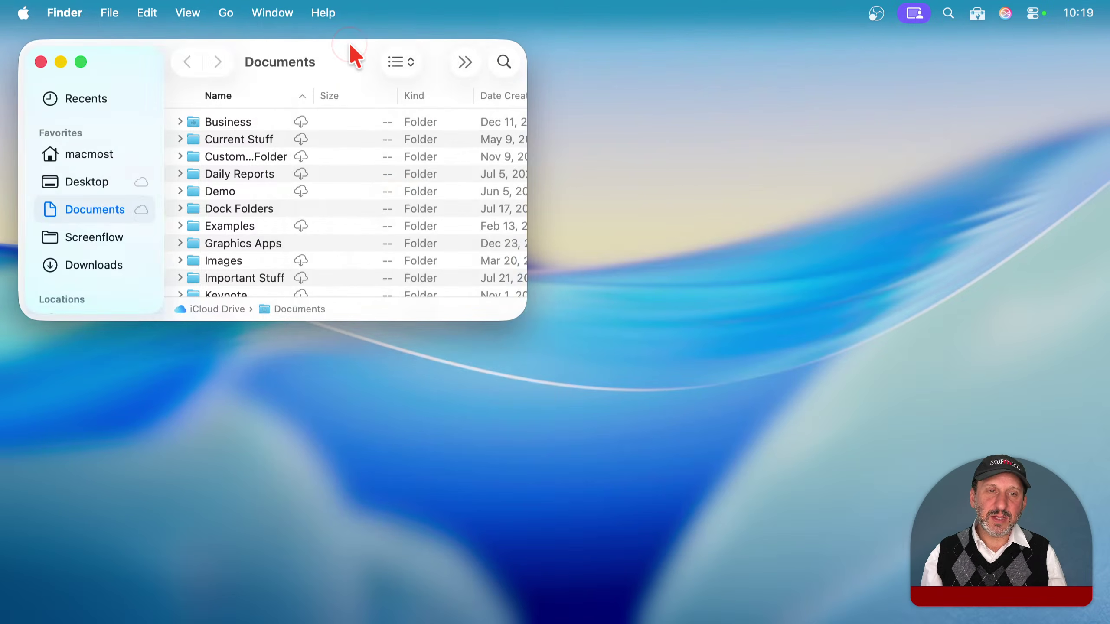
Step: Set the screenshot save destination to Desktop and verify the choice in the capture options
key("shift+super+5")
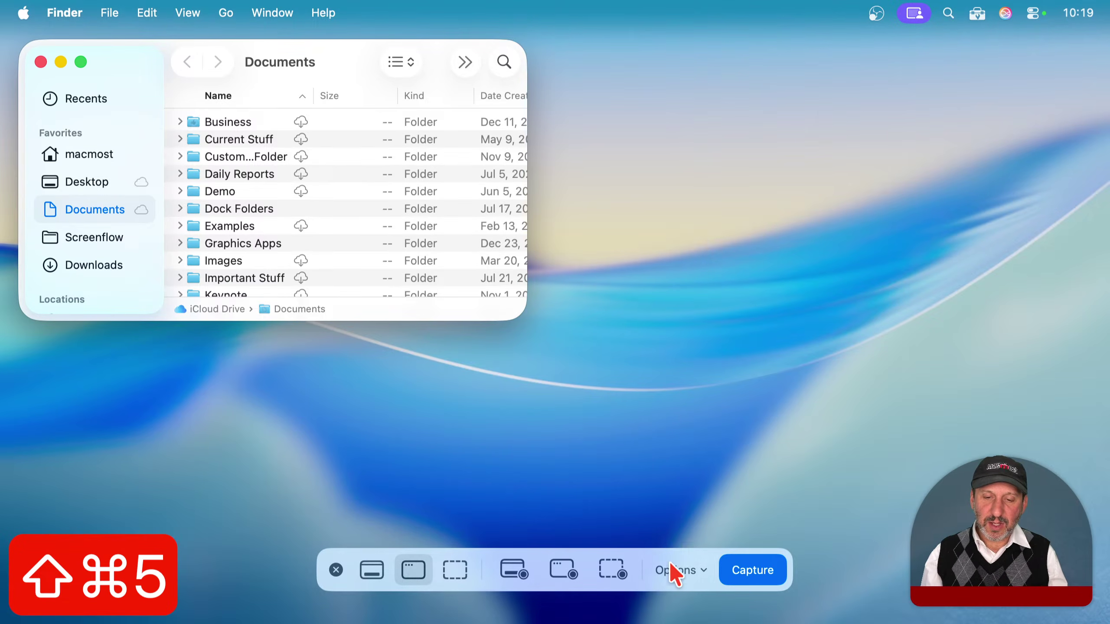
left_click(676, 571)
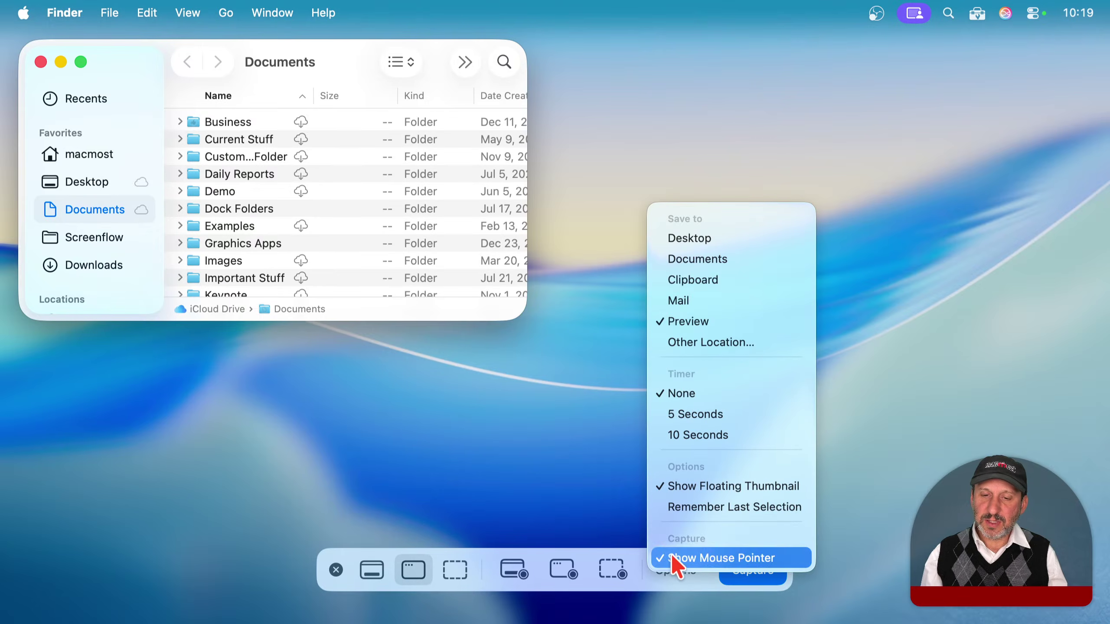
left_click(677, 239)
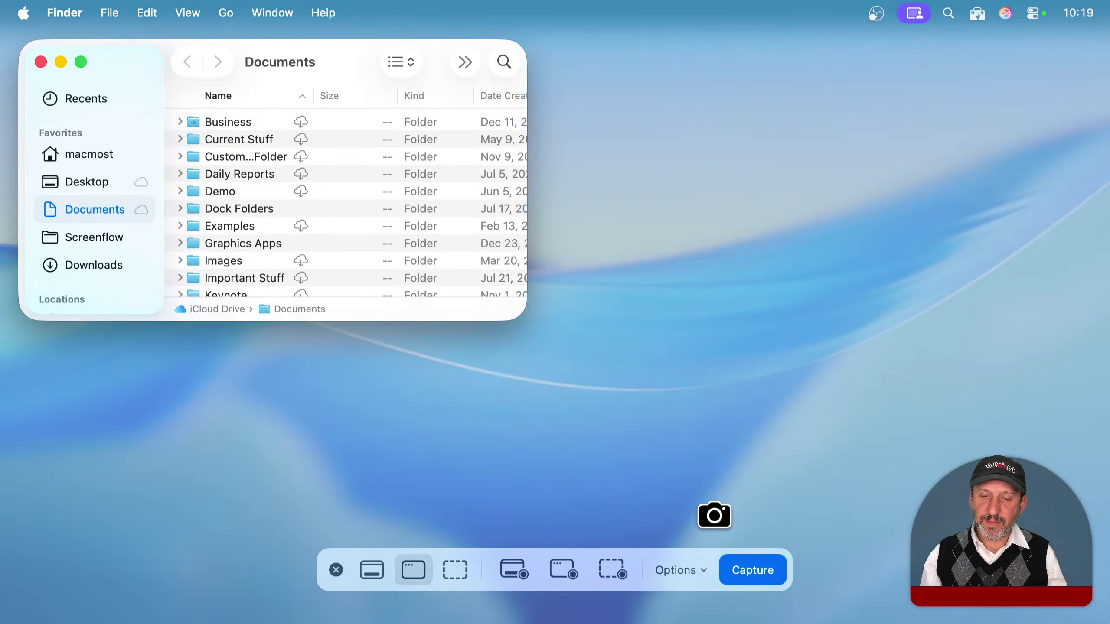
left_click(682, 578)
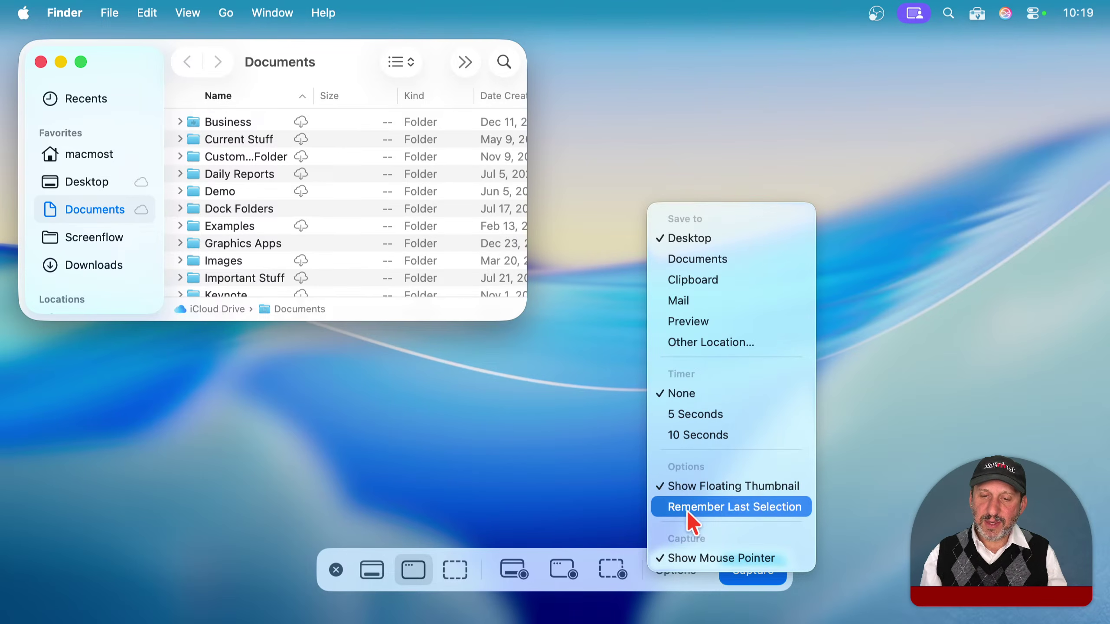
left_click(678, 578)
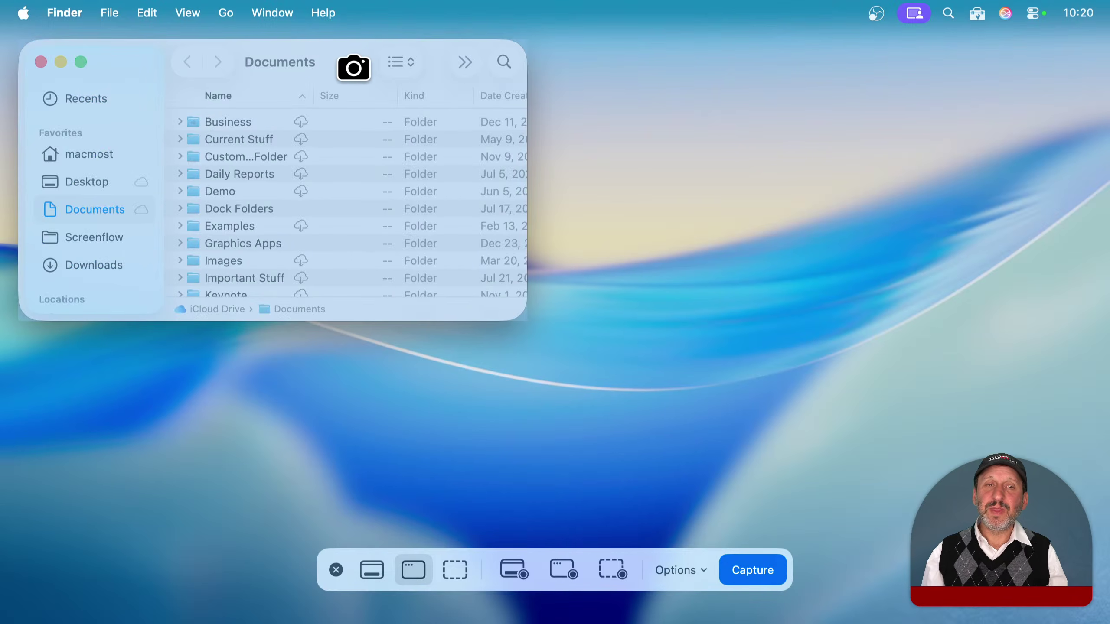
Step: Capture the Documents window, inspect the shot from its floating thumbnail, and close the enlarged view
left_click(355, 67)
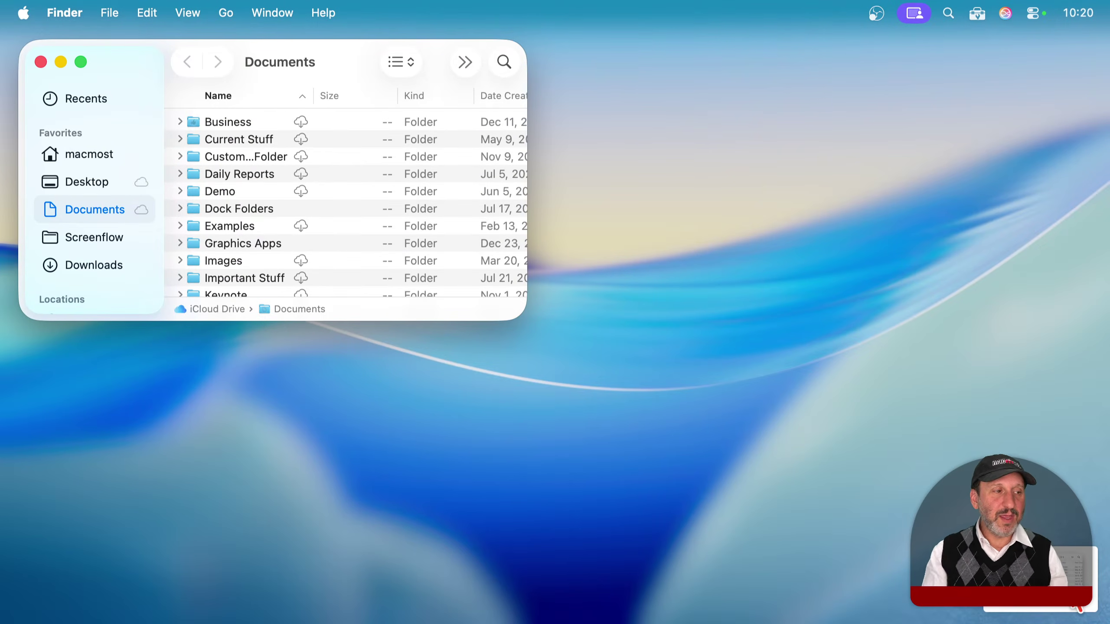
left_click(1077, 608)
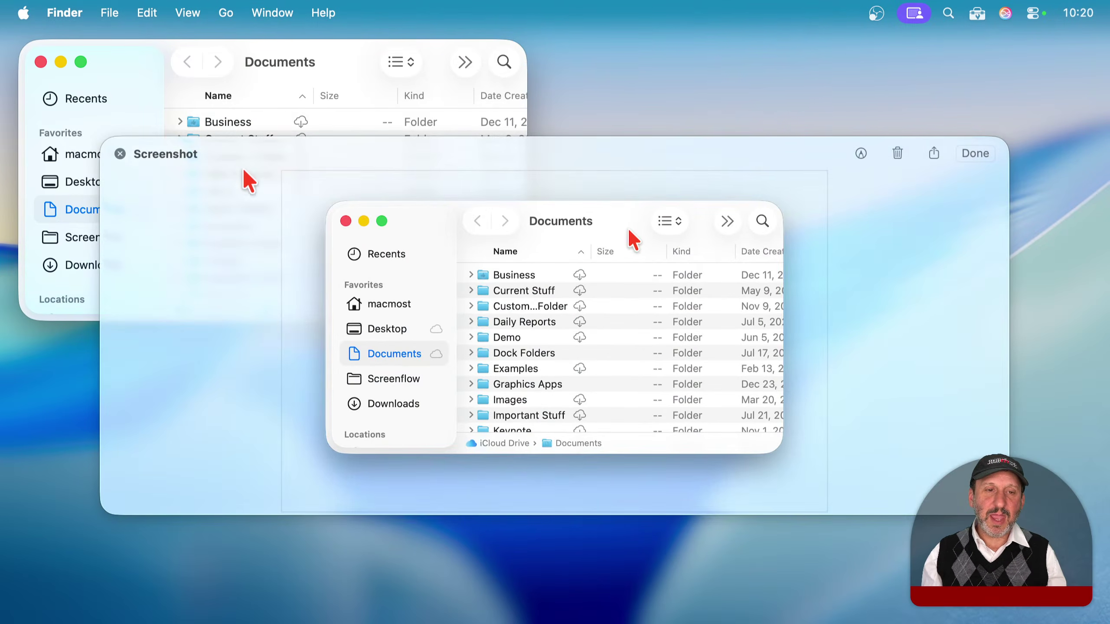
left_click(120, 154)
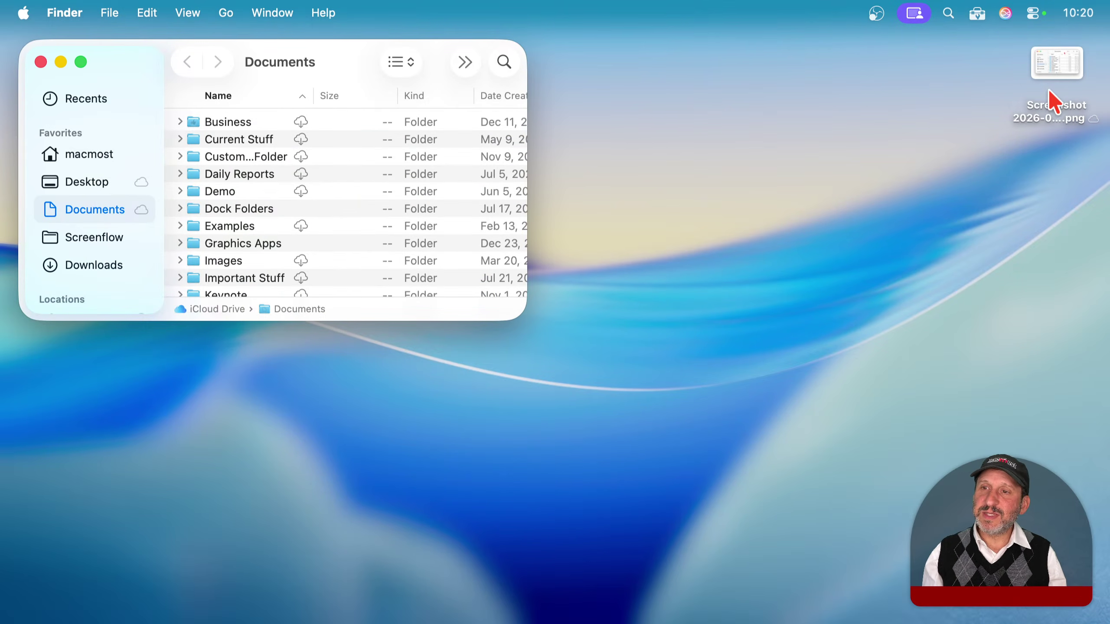
Step: Quick Look the window screenshot file on the desktop, and move the file to the Trash
left_click(1059, 64)
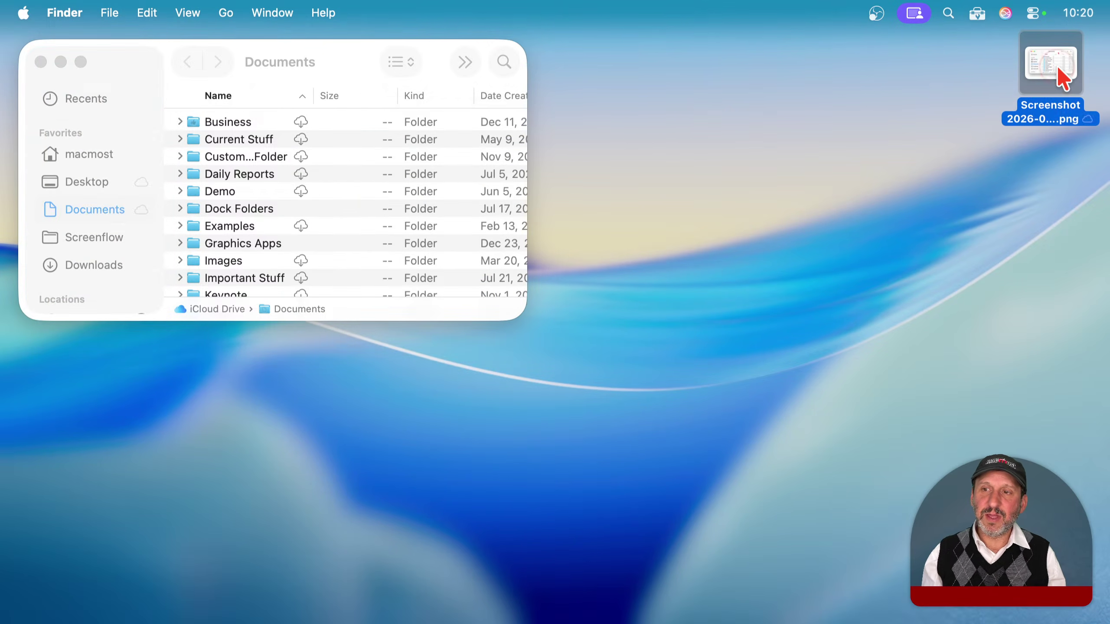
key("space")
key("space")
left_click_drag(1056, 65, 1067, 610)
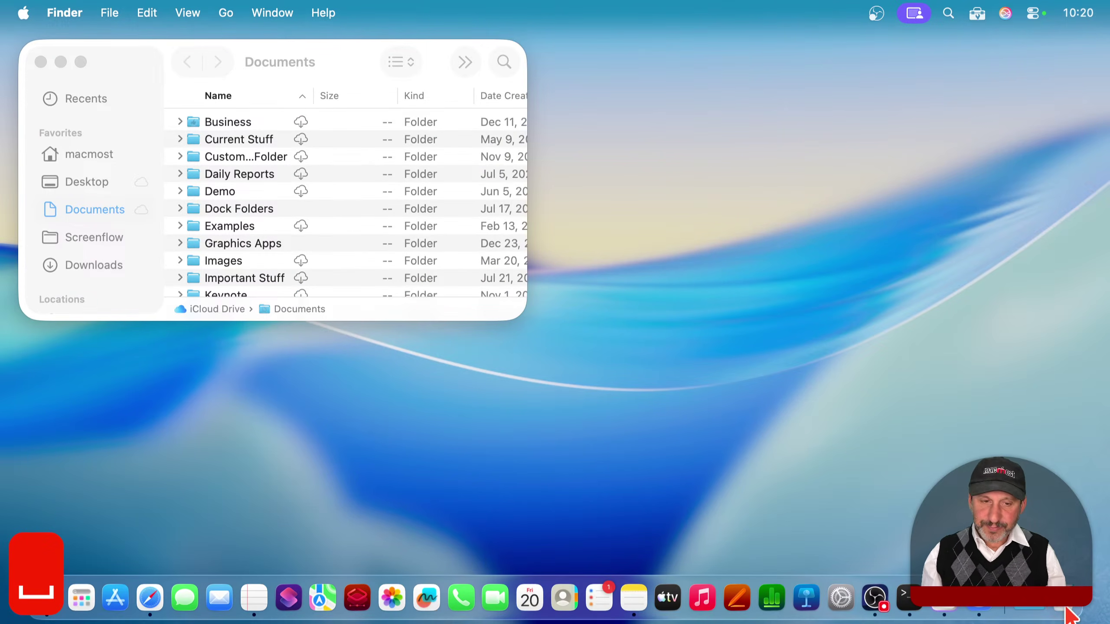
left_click(363, 72)
key("shift+super+5")
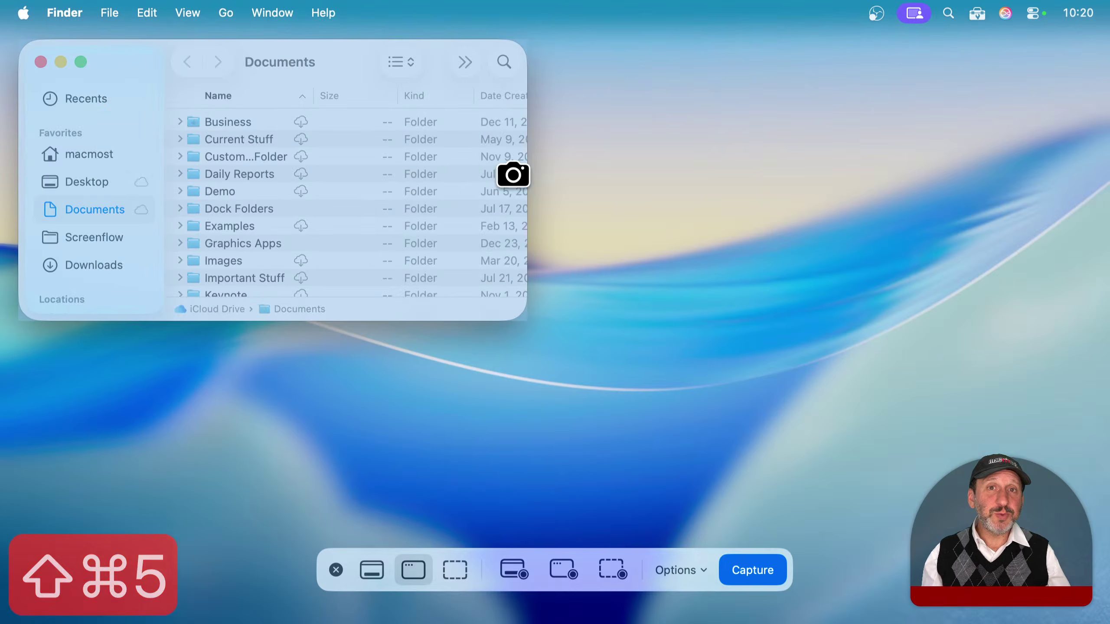
left_click(469, 158)
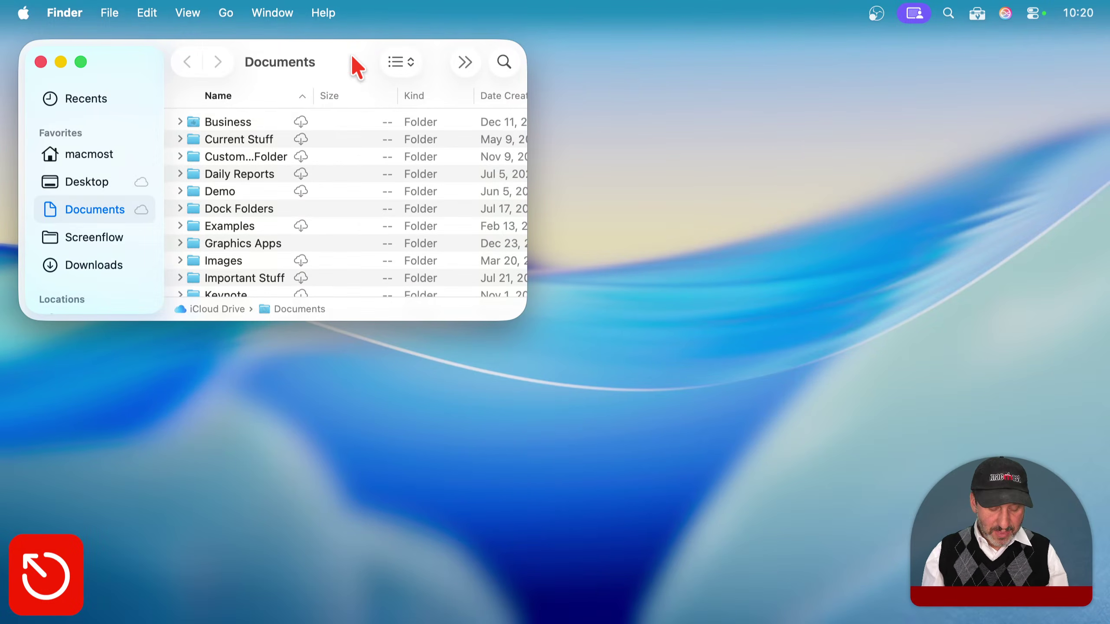
Step: Open a second Finder window partly overlapping the Documents window, and show the Business folder in it
key("super+n")
left_click_drag(365, 75, 590, 117)
double_click(489, 187)
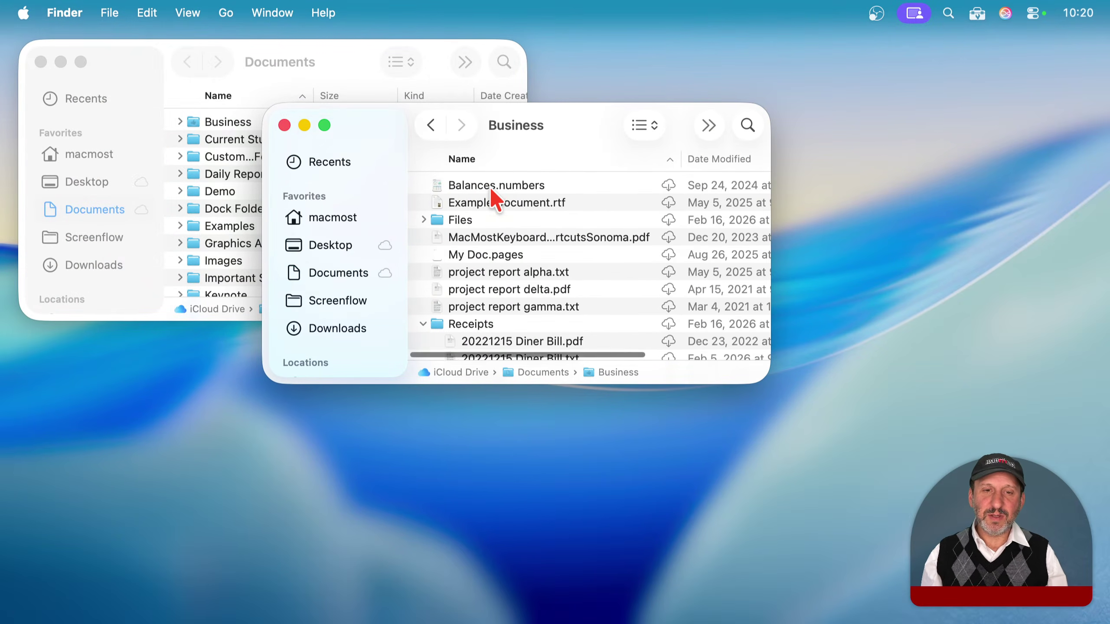
Step: Capture only the partly covered Documents window behind the Business window, review the shot, and move its desktop file to the Trash
key("shift+super+5")
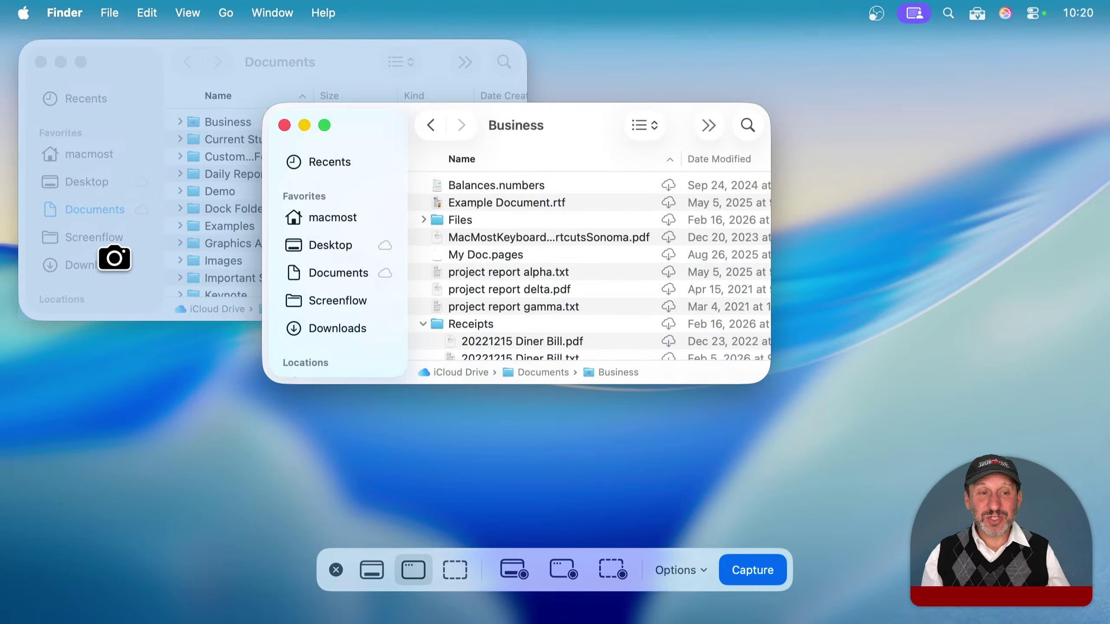
left_click(153, 69)
left_click(1095, 575)
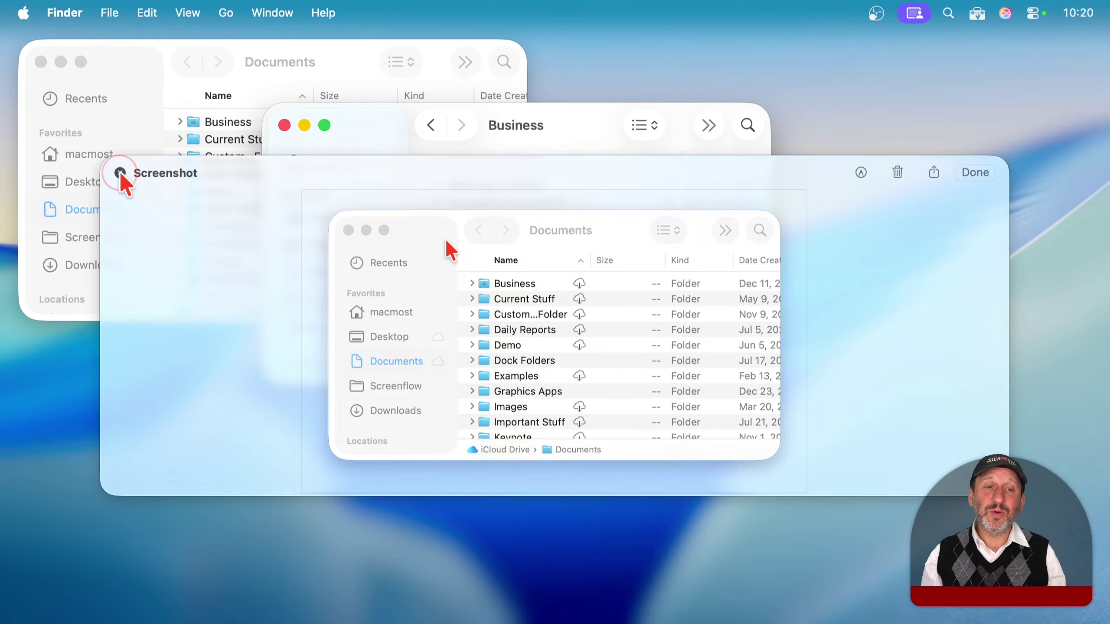
left_click(121, 173)
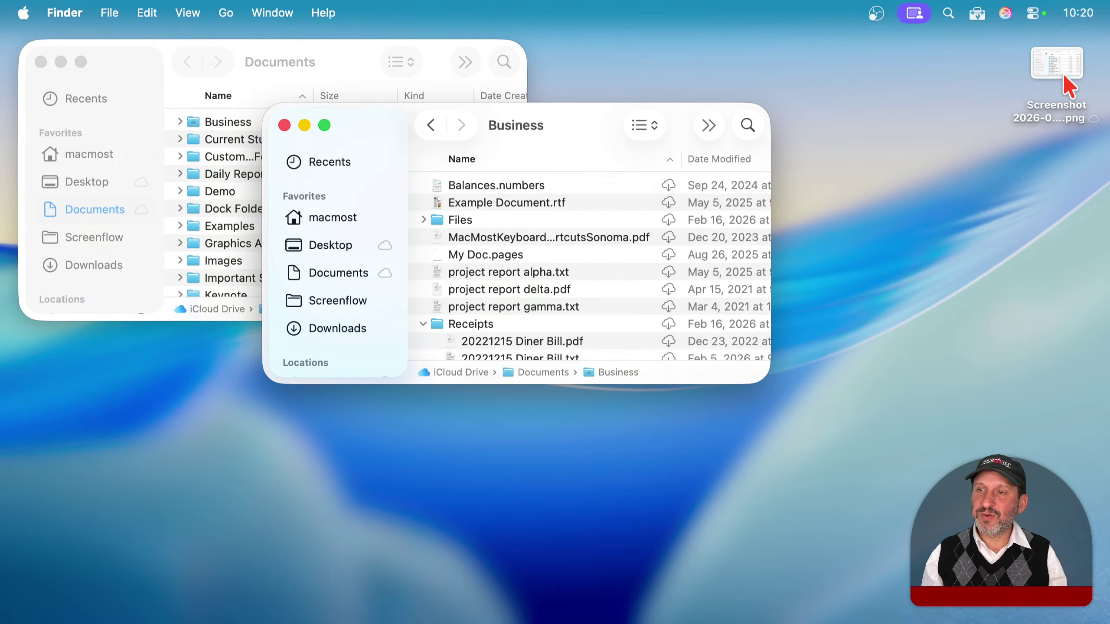
left_click_drag(1062, 71, 1065, 607)
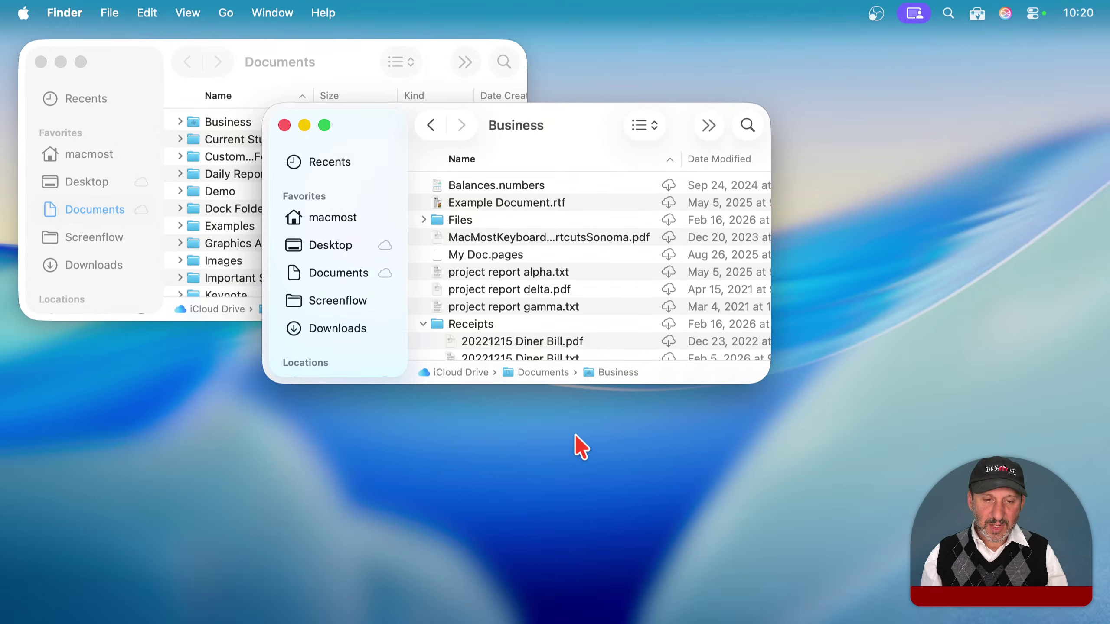
Step: Capture a selected portion spanning both Finder windows, extending the selection slightly at its right and bottom edges before taking the shot
key("super+shift+5")
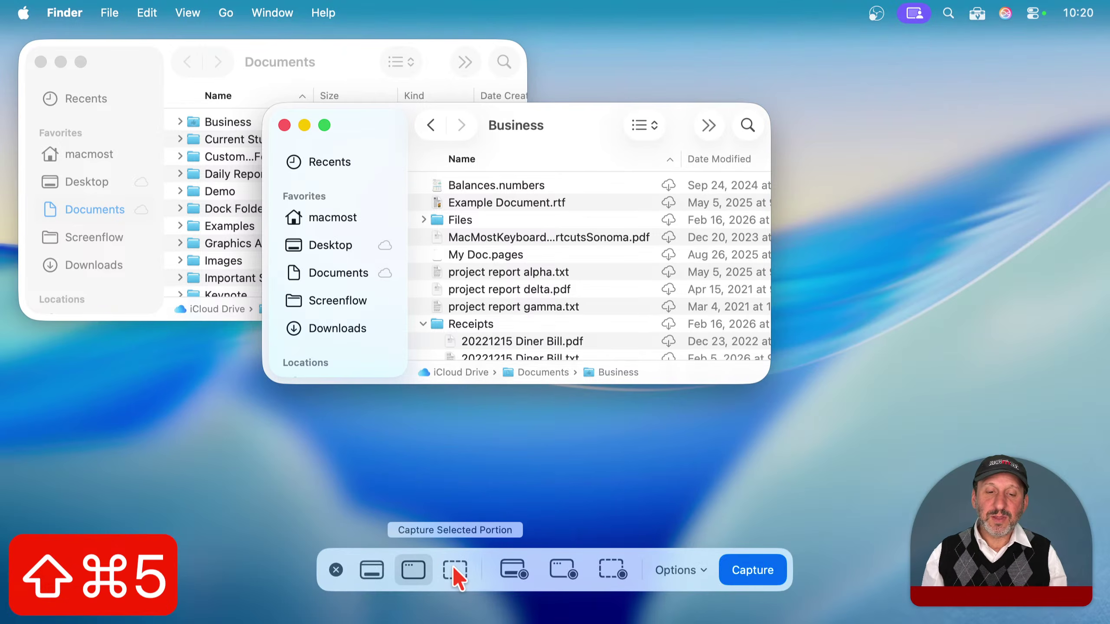
left_click(456, 567)
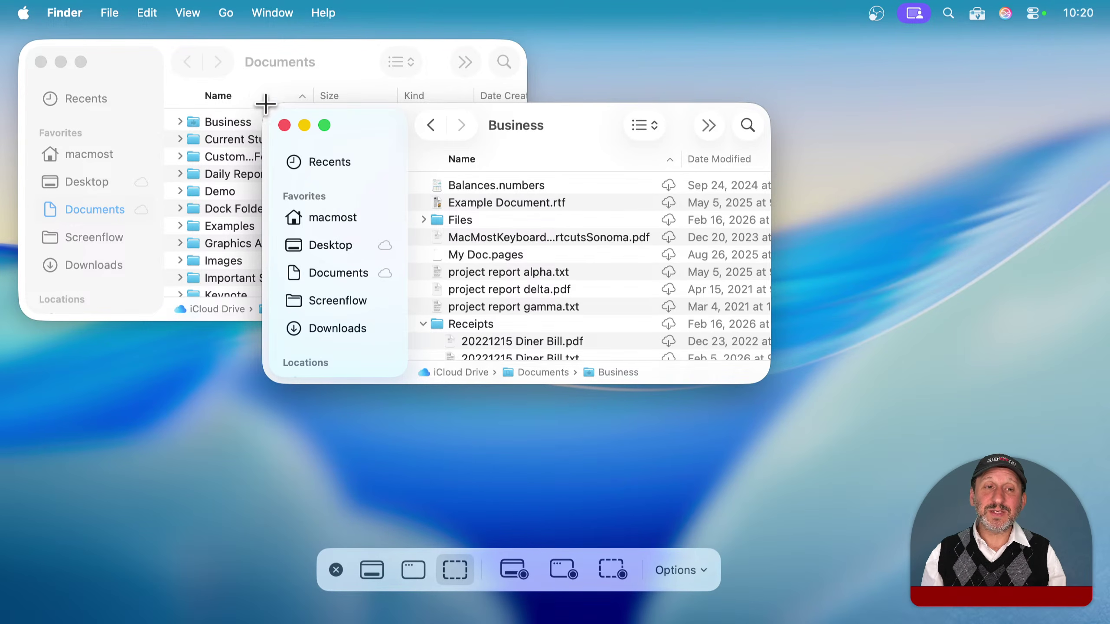
left_click_drag(174, 74, 489, 262)
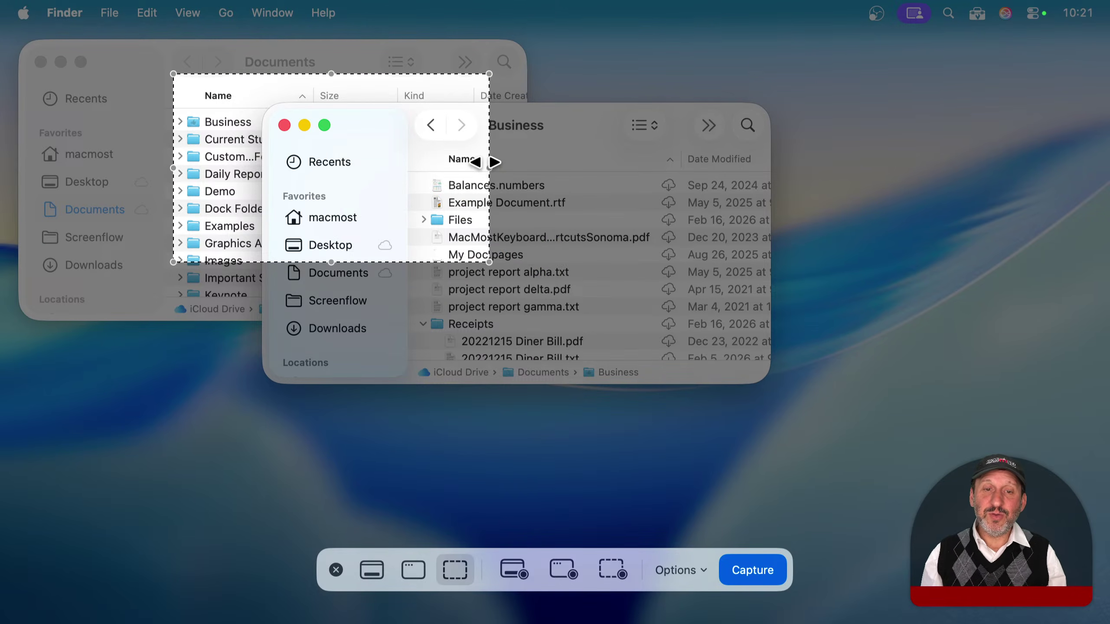
mouse_move(490, 167)
left_mouse_down()
mouse_move(474, 168)
mouse_move(494, 179)
left_mouse_up()
left_click_drag(338, 262, 338, 292)
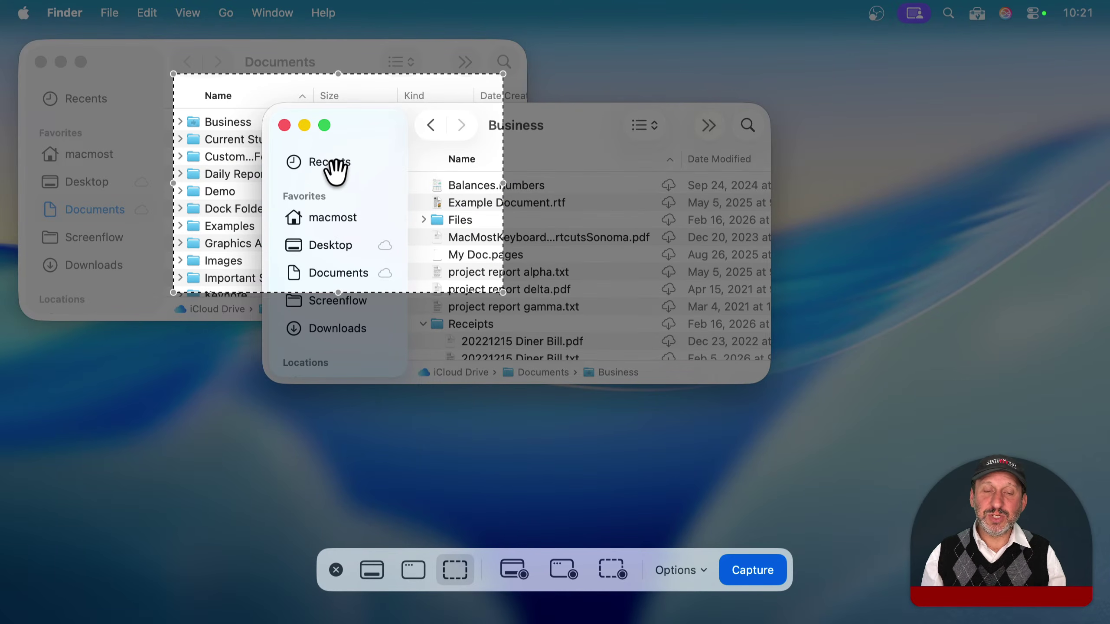
key("Return")
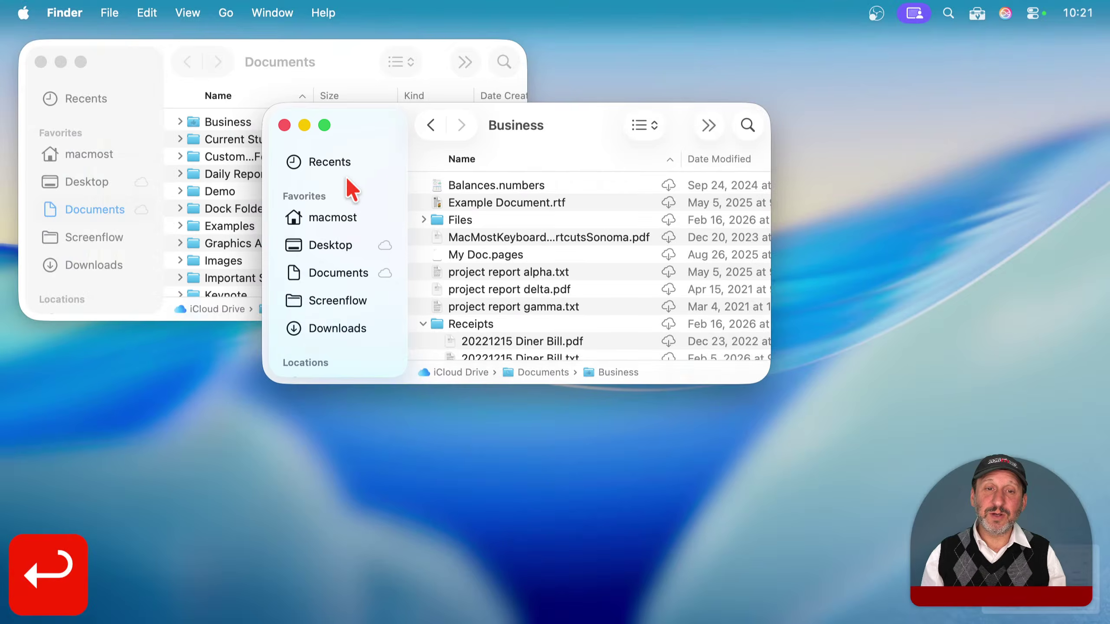
Step: Review the selected-portion capture from its floating thumbnail, and move the screenshot file from the desktop to the Trash
left_click(1076, 573)
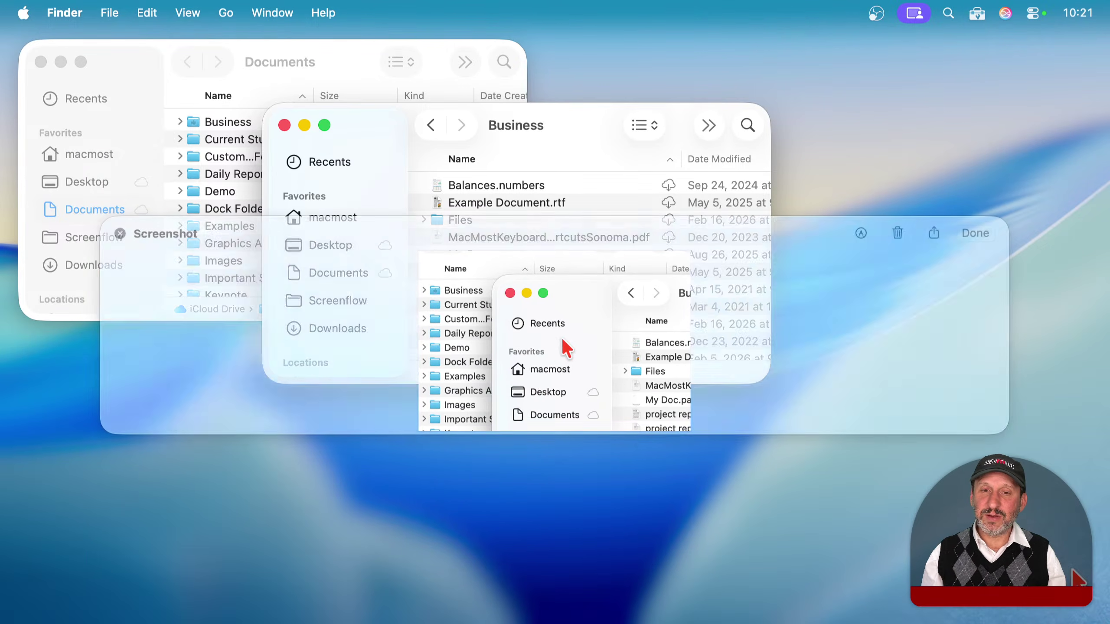
left_click(119, 233)
left_click_drag(1058, 70, 1078, 620)
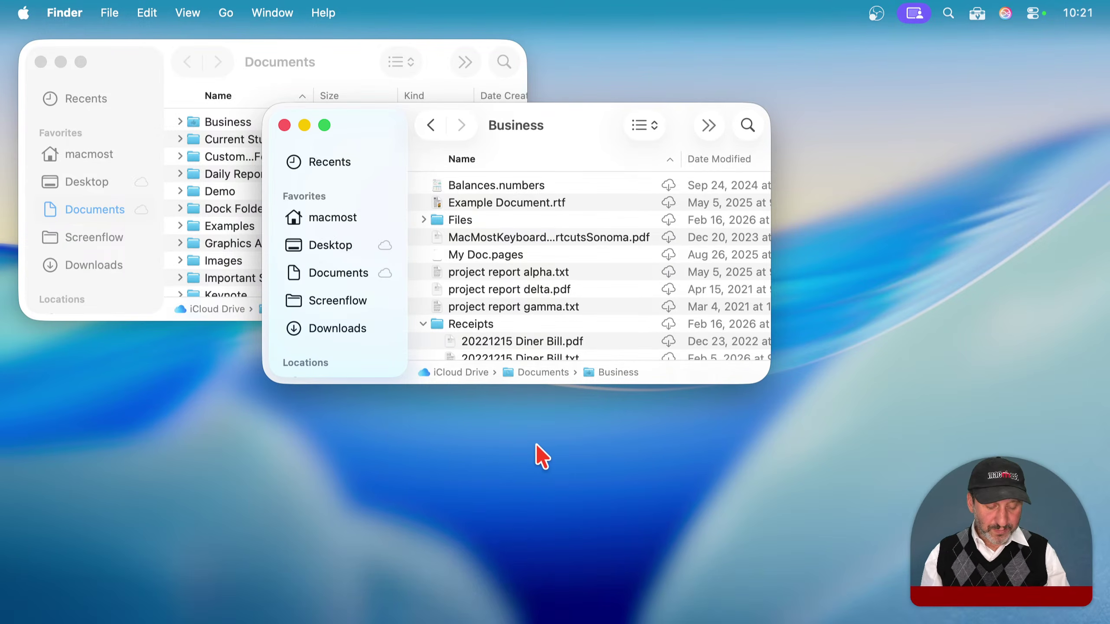
Step: Turn on Remember Last Selection in the capture options, turn it back off, and dismiss the screenshot controls
key("shift+super+5")
left_click(662, 571)
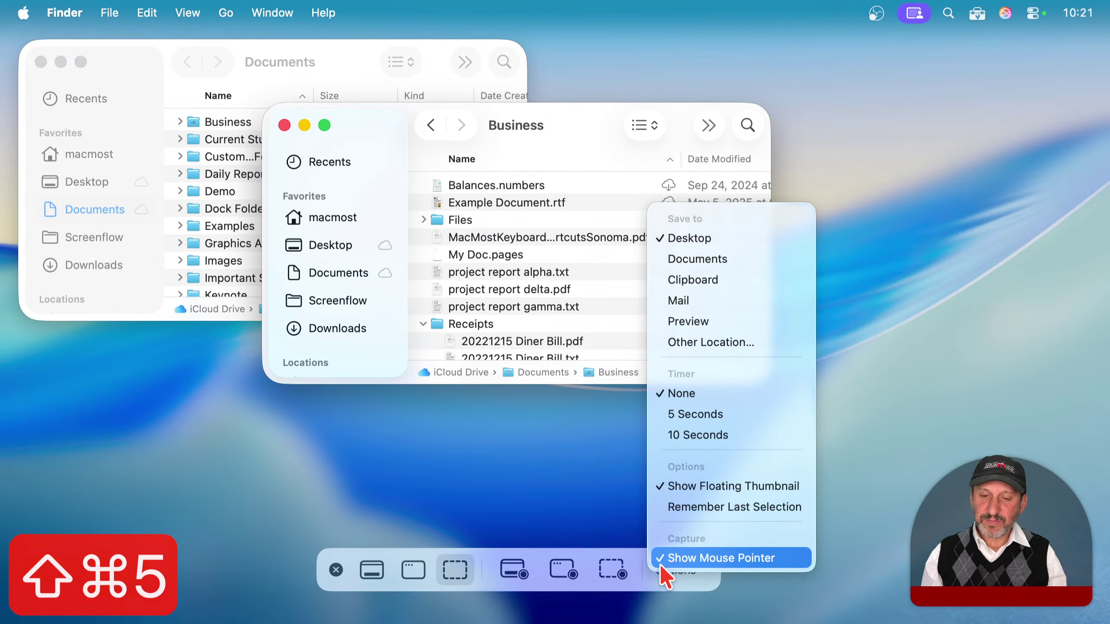
left_click(695, 508)
left_click(675, 565)
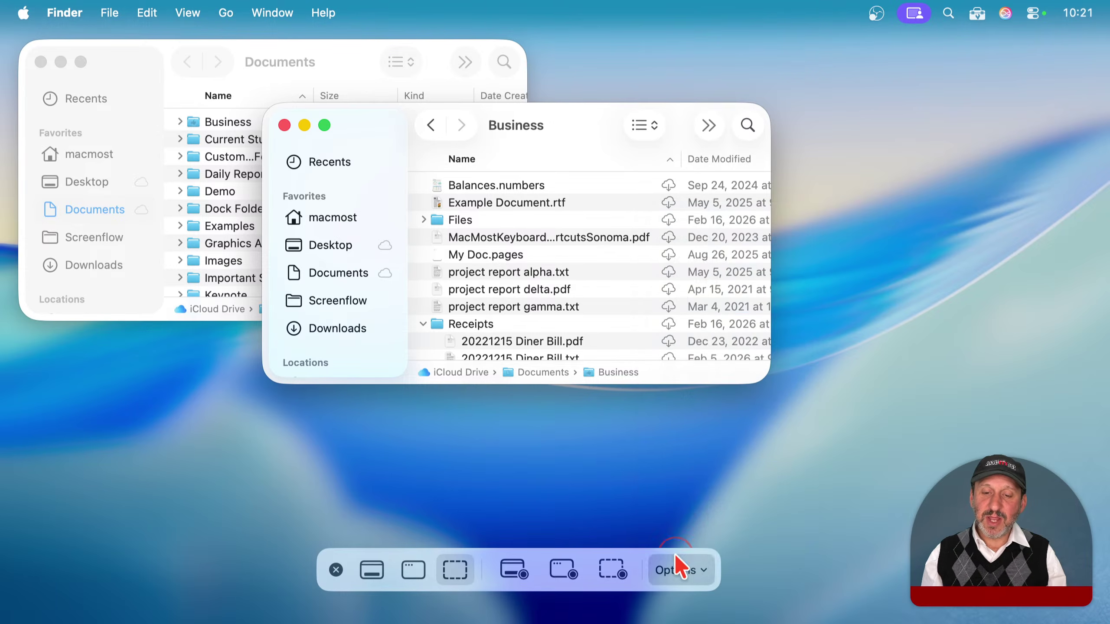
left_click(689, 508)
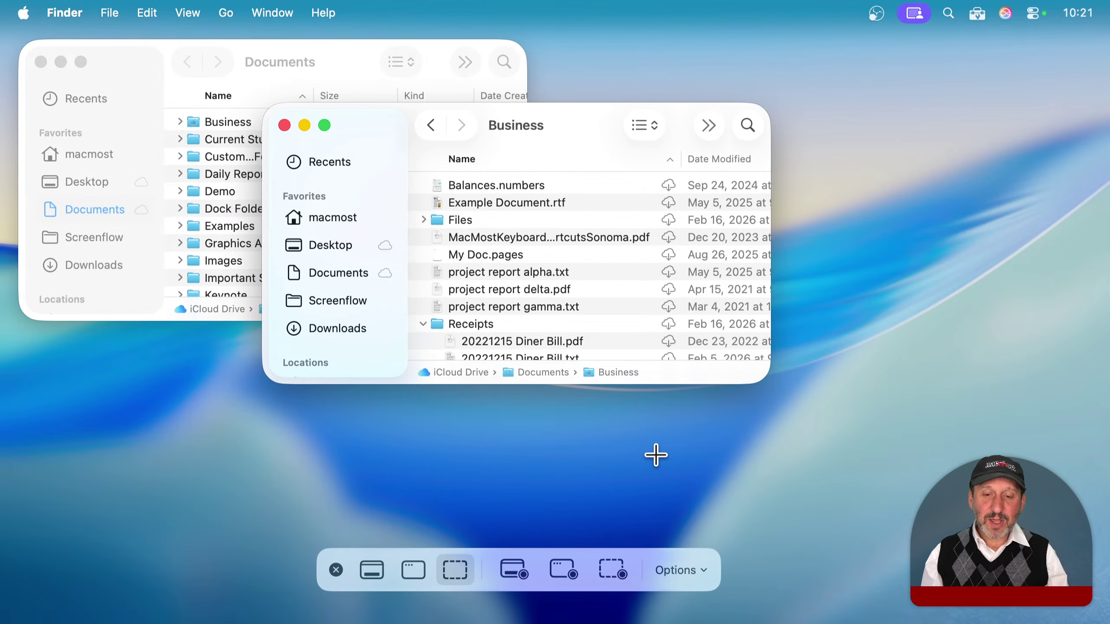
key("Escape")
Step: Capture a selected portion of the Business window covering its sidebar favorites and the file names down to the Receipts folder
key("shift+super+5")
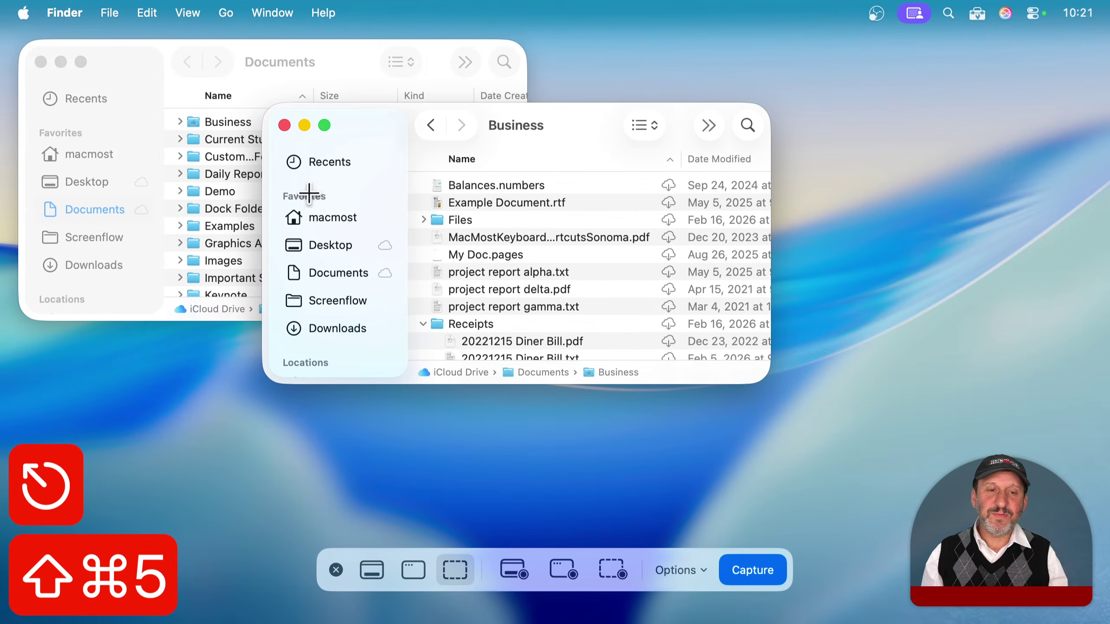
left_click_drag(253, 152, 597, 352)
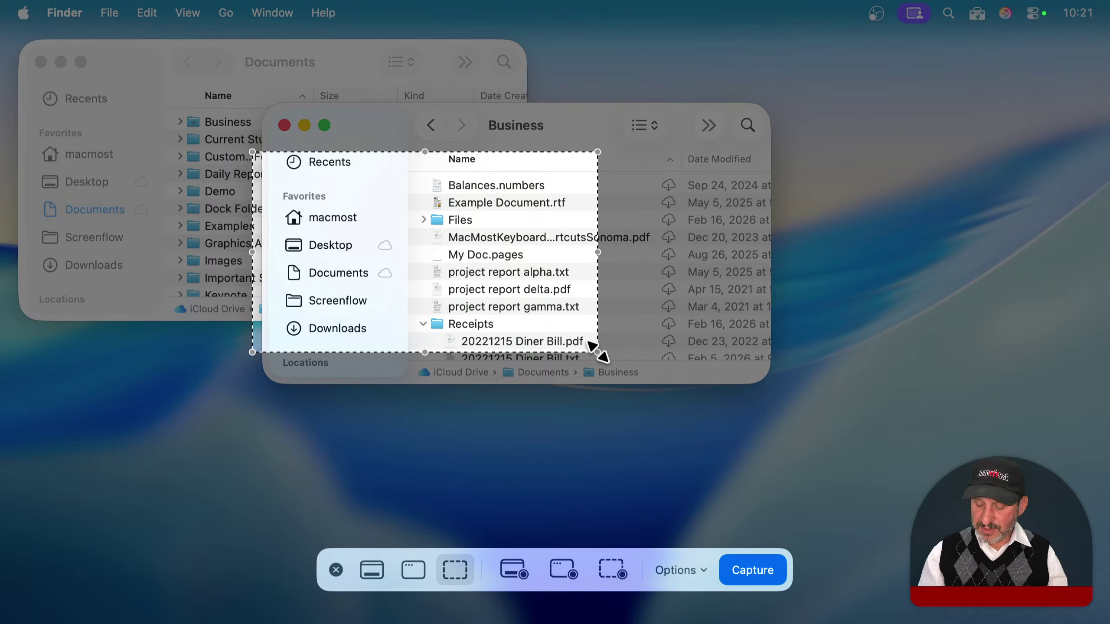
key("Return")
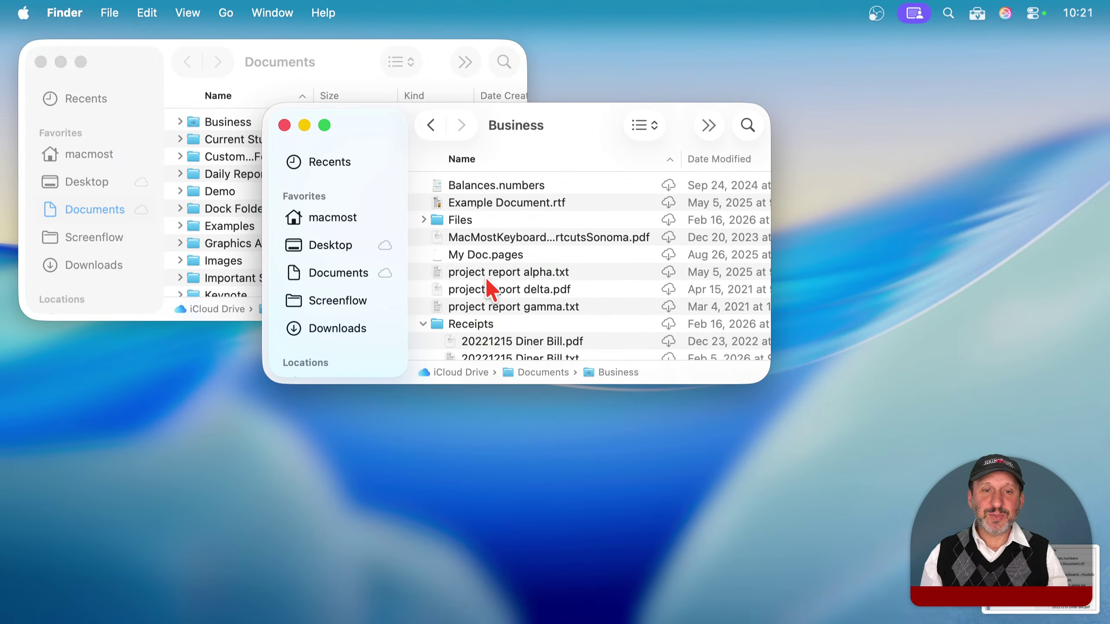
Step: Turn on Remember Last Selection and capture a small portion around the Business window's close, minimize and zoom buttons down to Recents
key("shift+super+5")
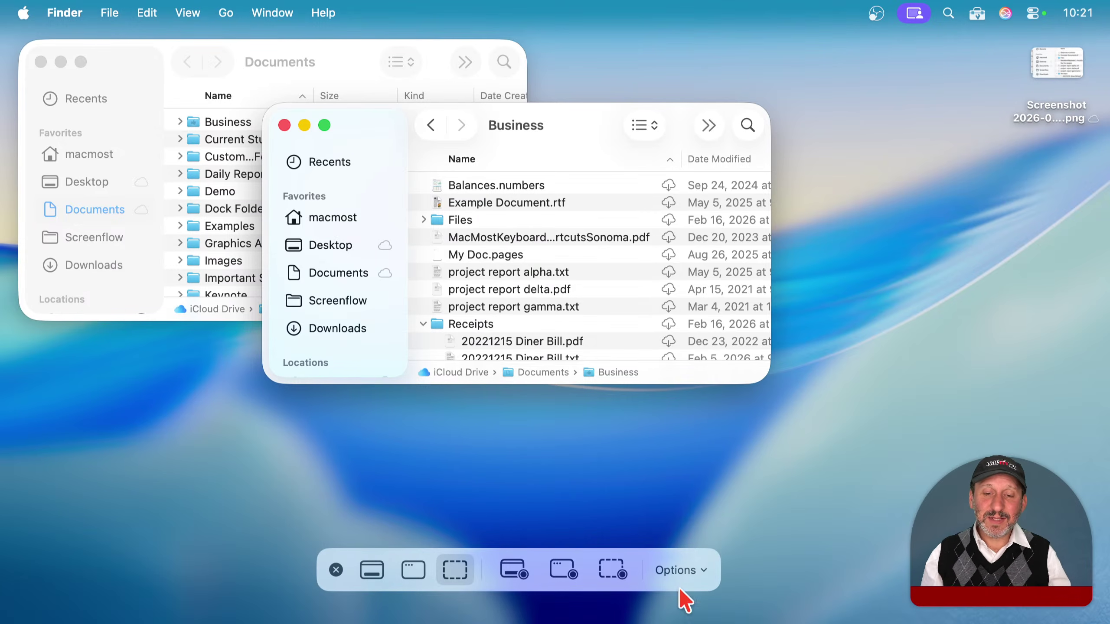
left_click(663, 568)
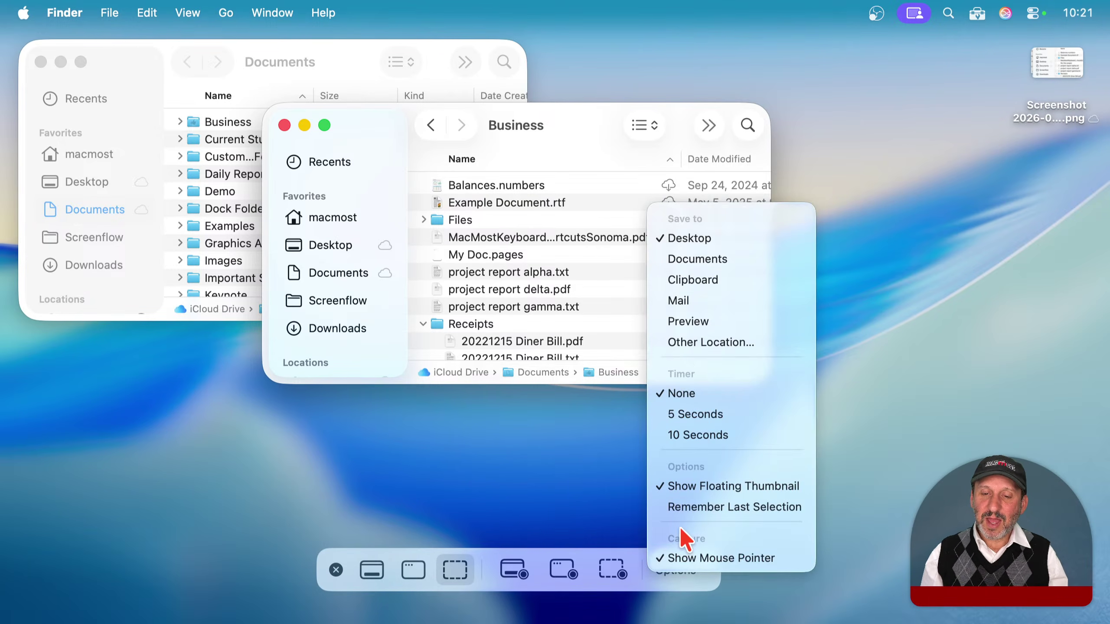
left_click(699, 507)
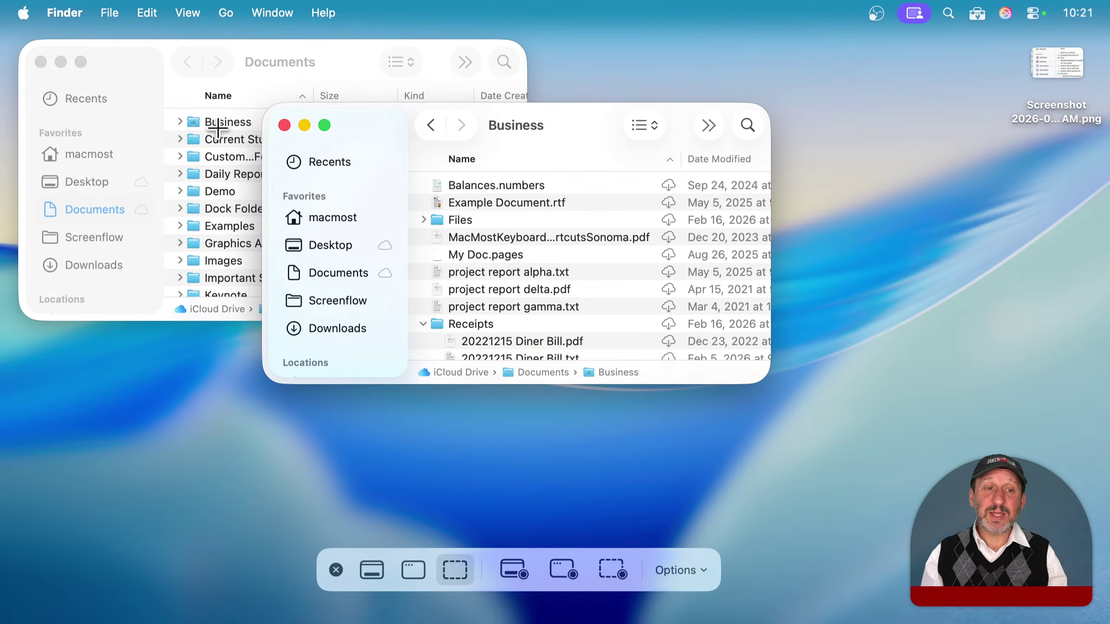
left_click_drag(245, 89, 383, 179)
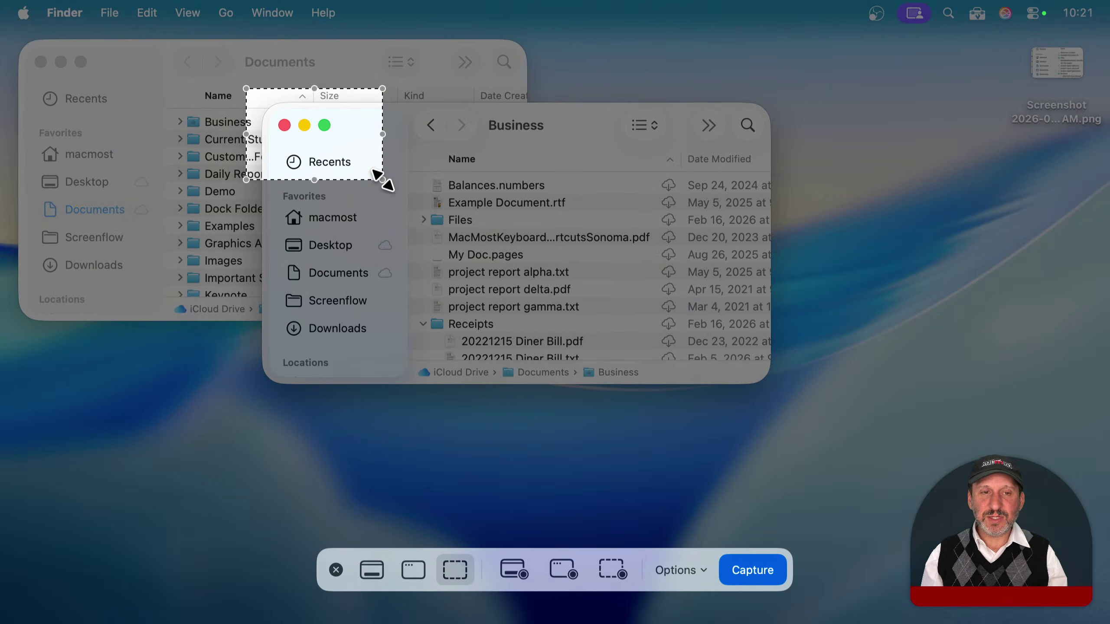
key("Return")
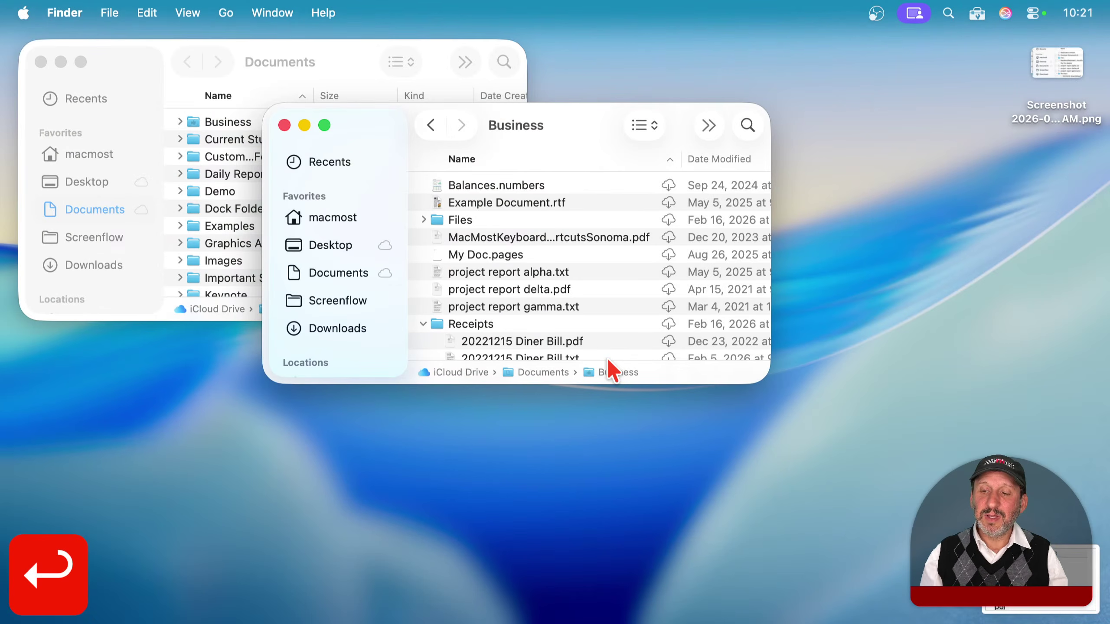
Step: Bring back the remembered selection around the Business window's corner and capture the same portion again
key("shift+super+5")
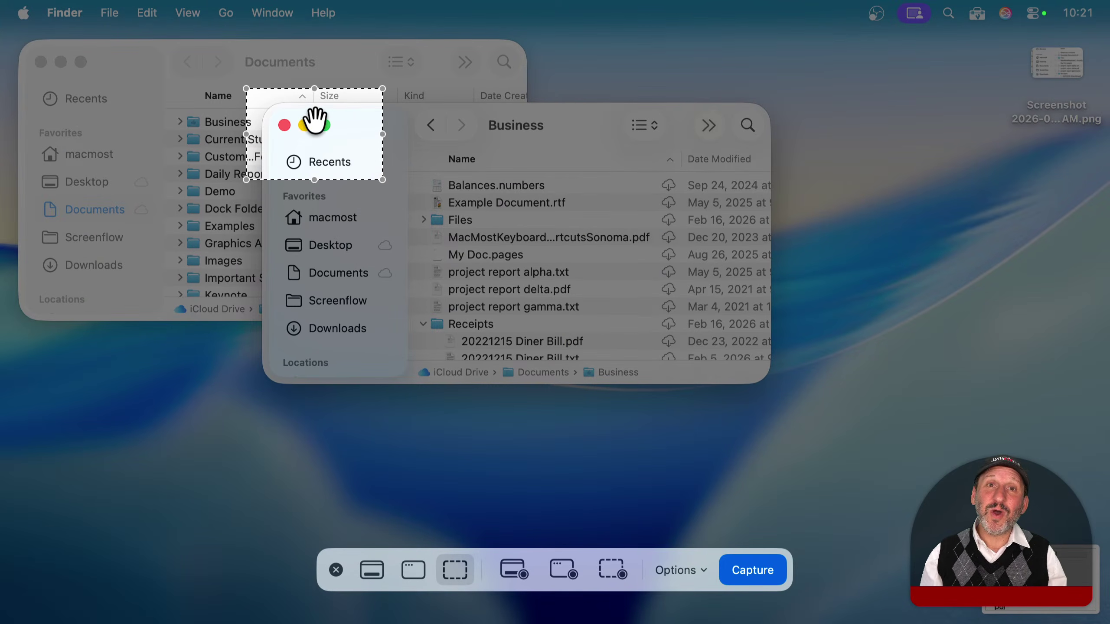
key("Return")
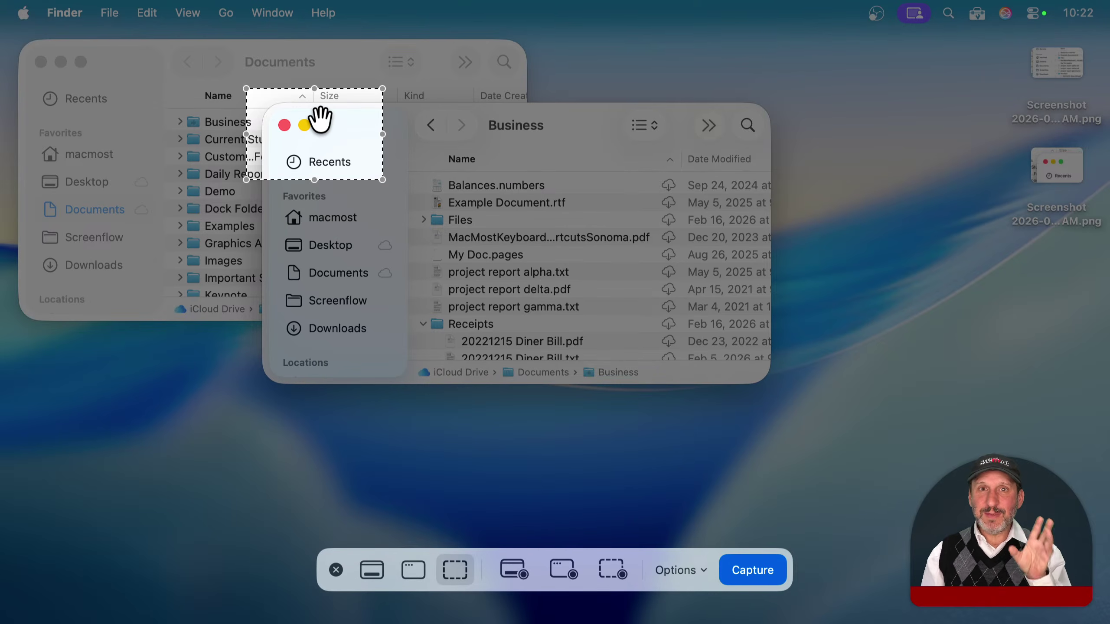
key("Return")
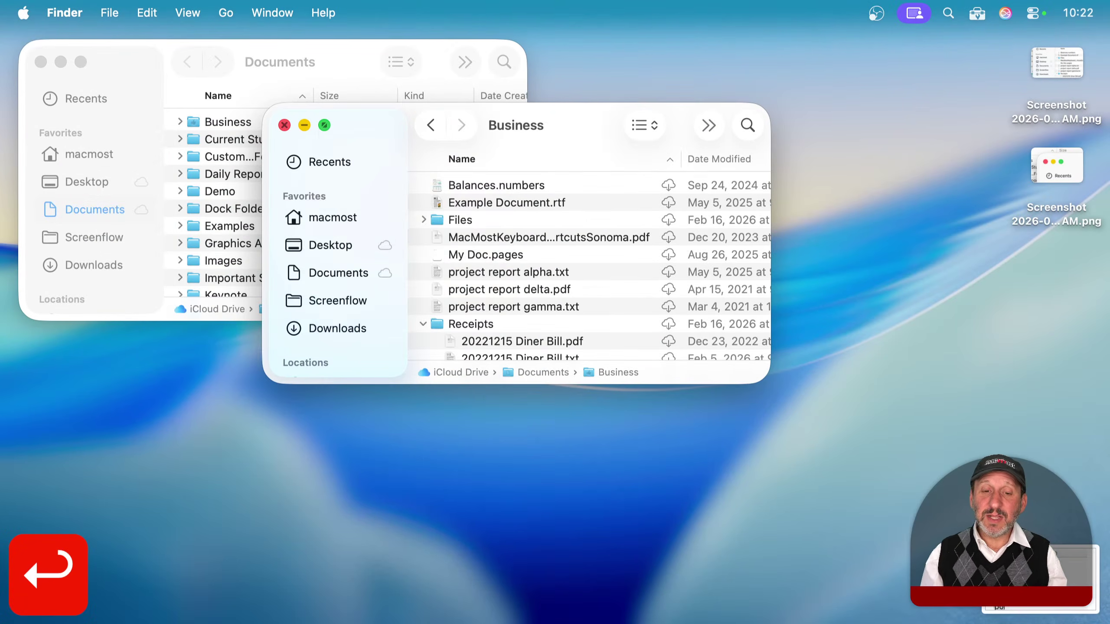
Step: Check the Show Mouse Pointer setting in the capture options and dismiss the screenshot controls without changing it
mouse_move(323, 124)
key("shift+super+5")
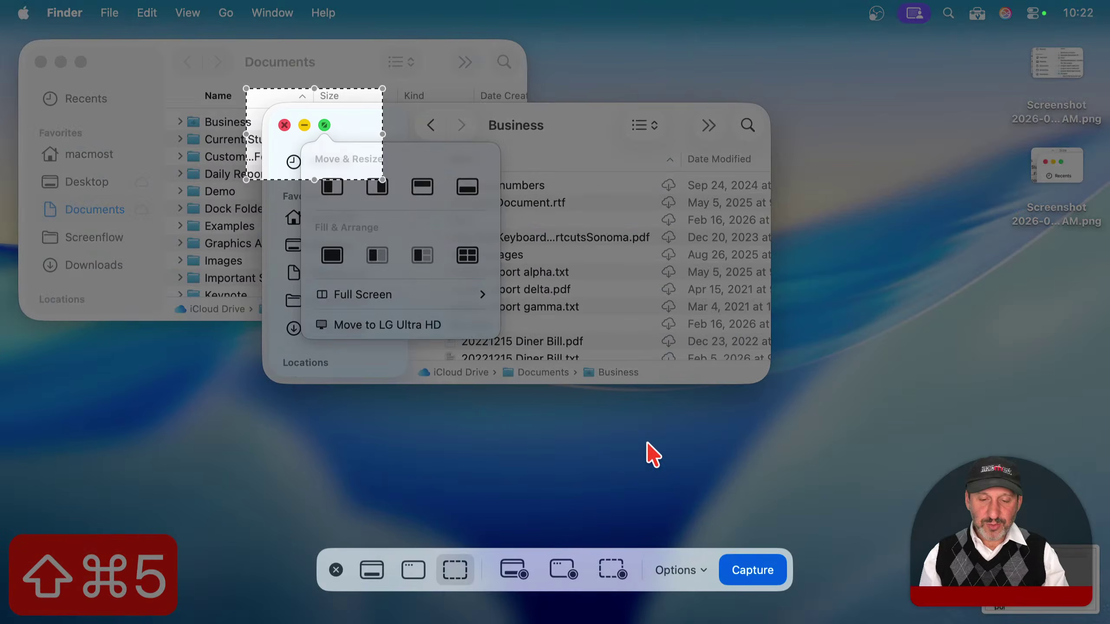
left_click(700, 564)
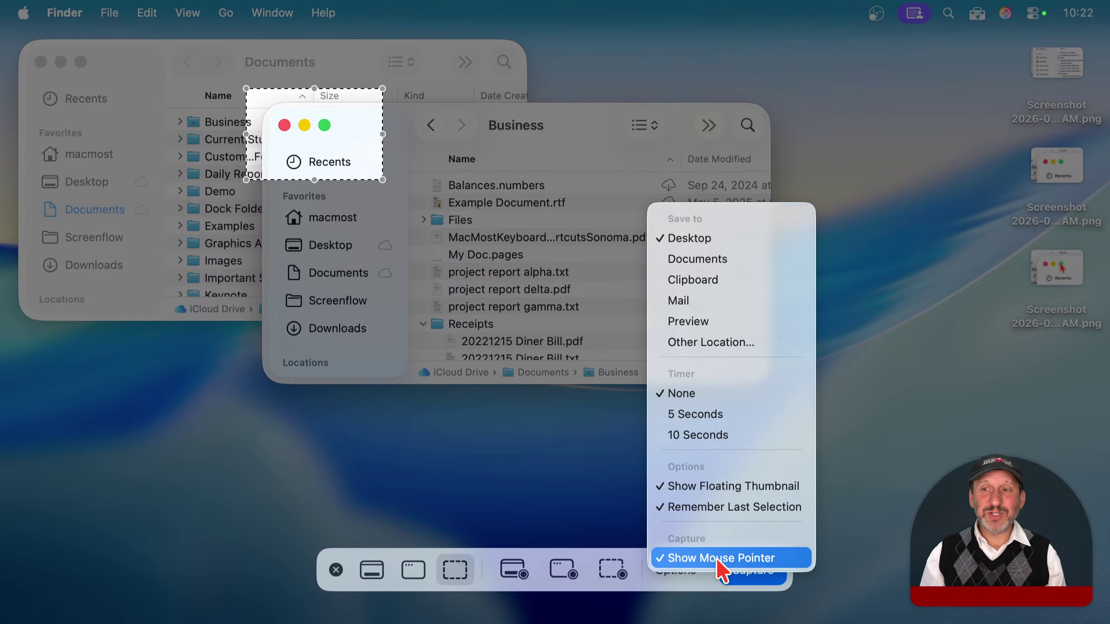
left_click(922, 176)
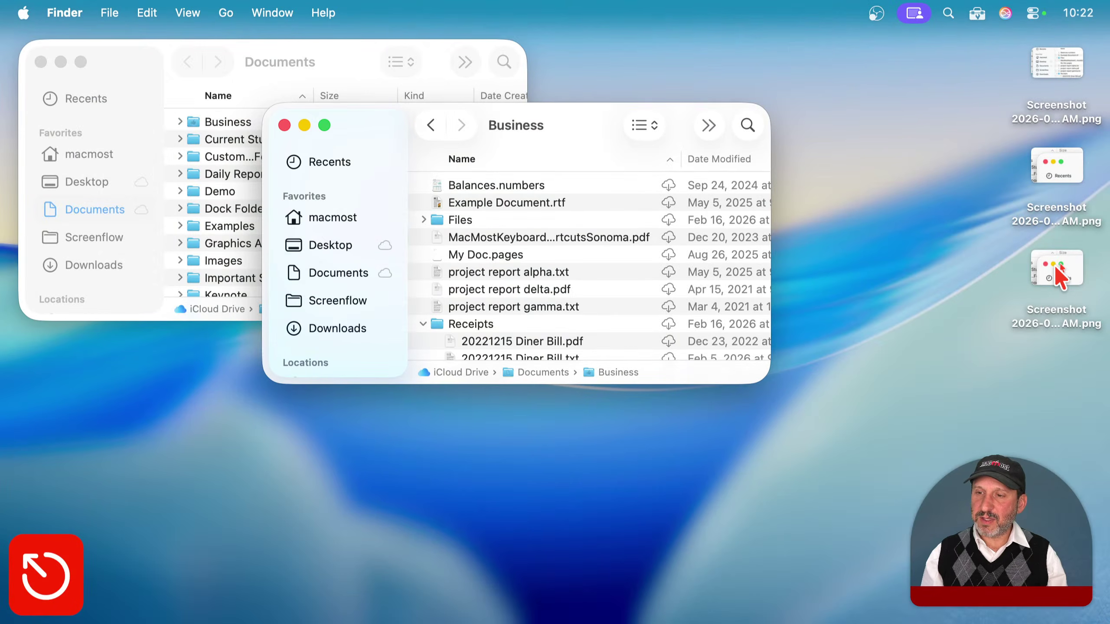
Step: Preview the newest screenshot file on the desktop with Quick Look and close the preview
left_click(1054, 264)
key("space")
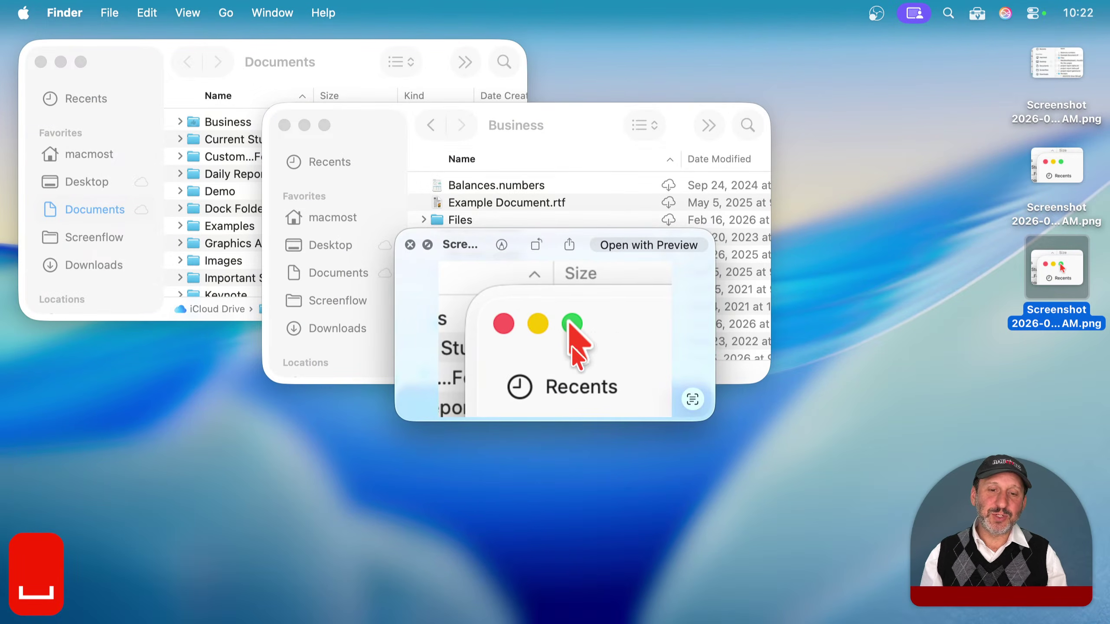
key("space")
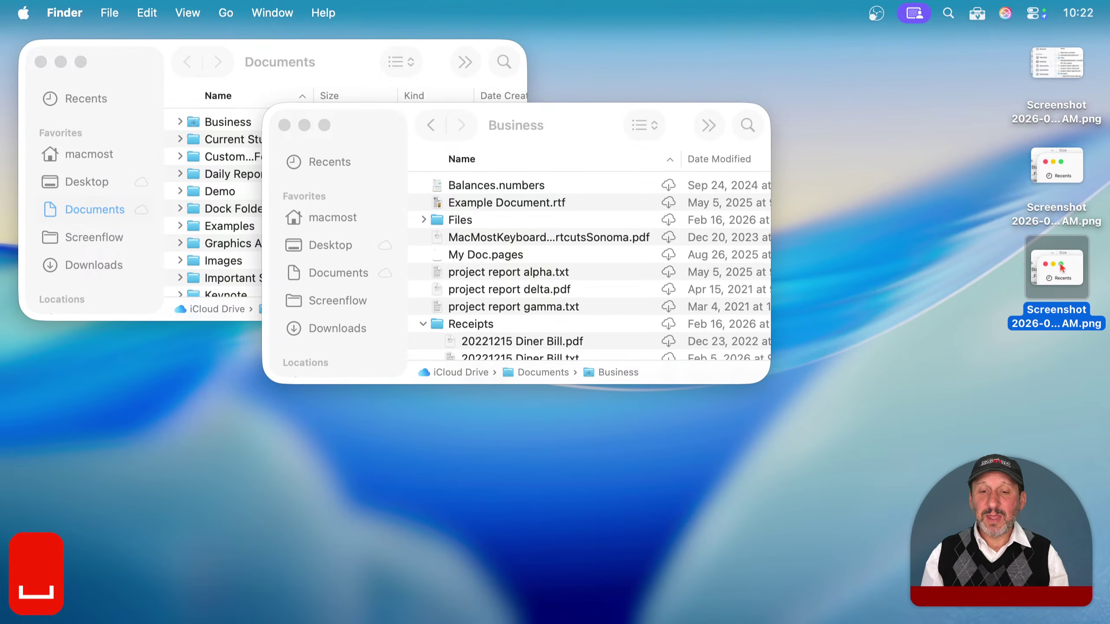
Step: Examine the Timer choices in the capture options and dismiss the screenshot controls without changing anything
mouse_move(461, 599)
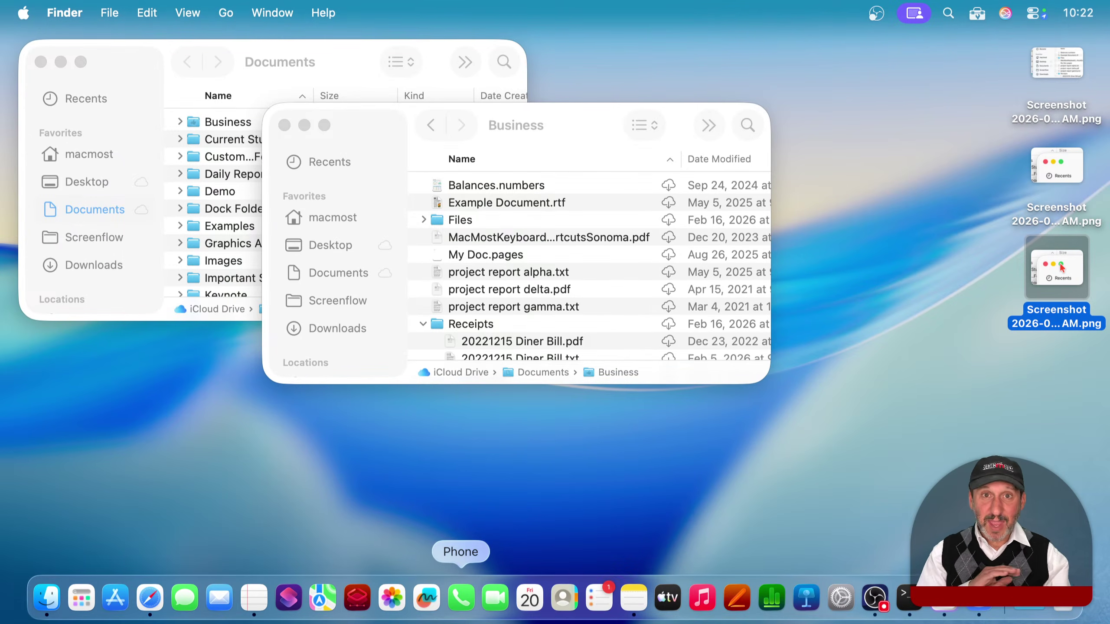
key("shift+super+5")
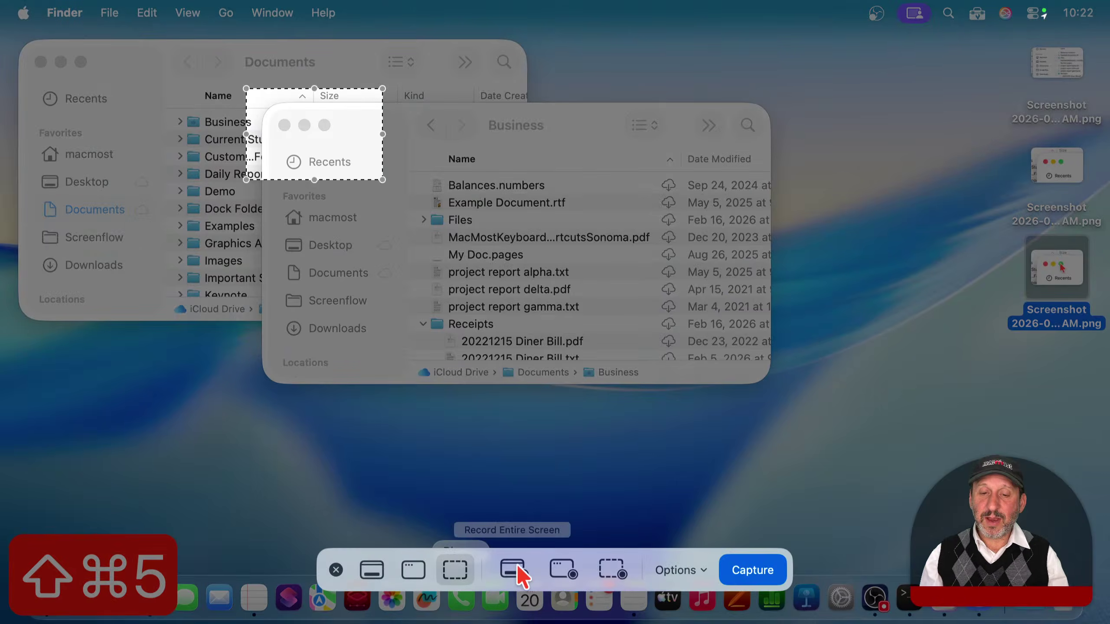
left_click(680, 570)
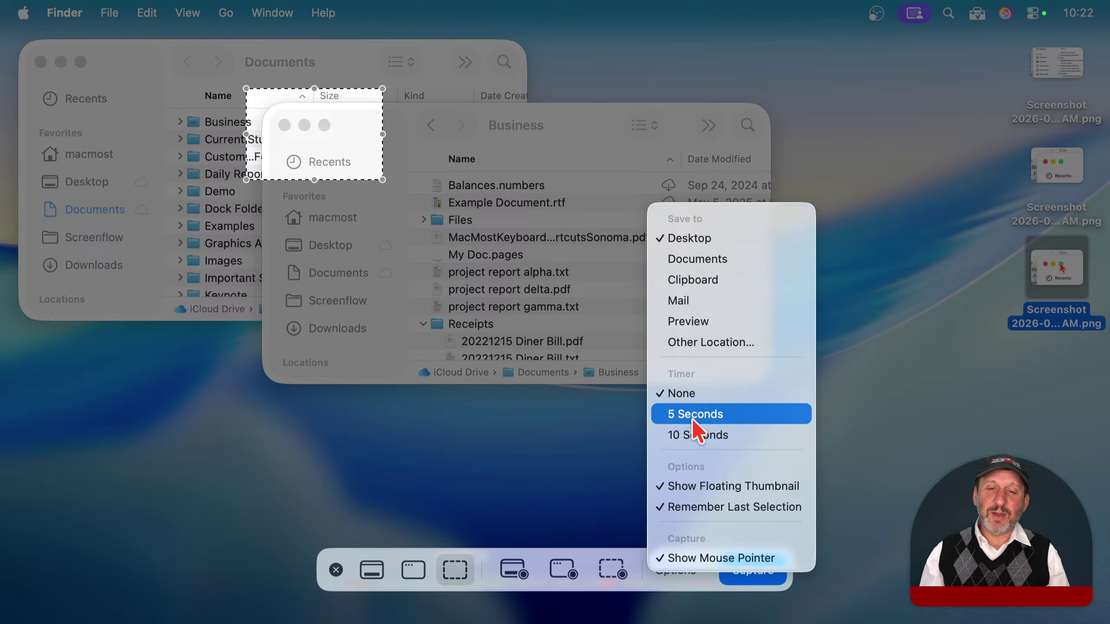
key("Escape")
key("Escape")
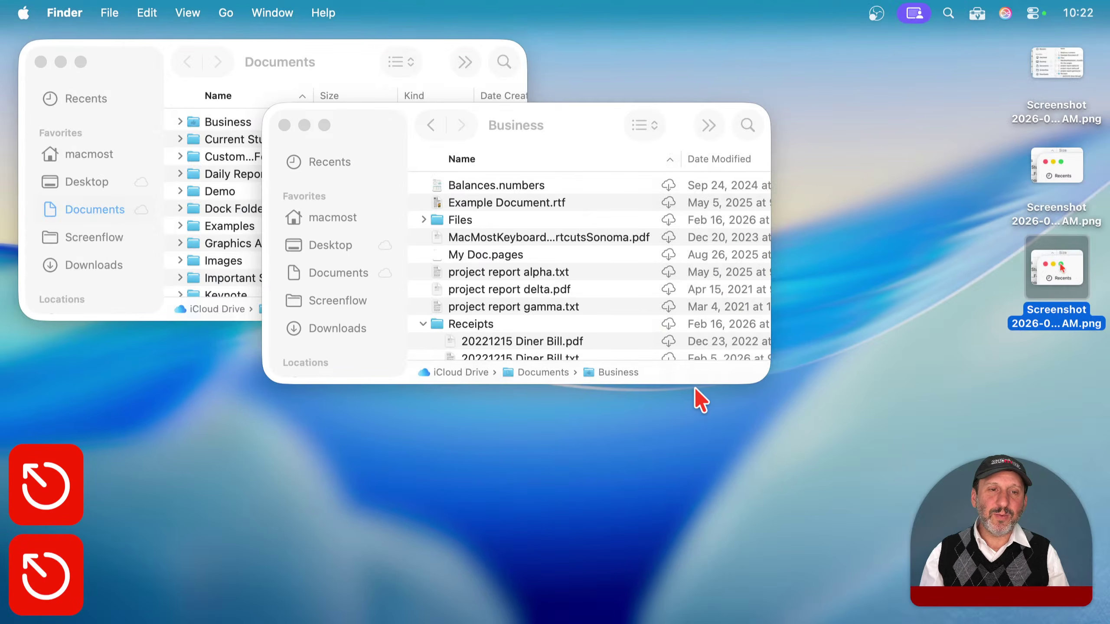
Step: Bring up the Type to Siri field
key("super")
key("super")
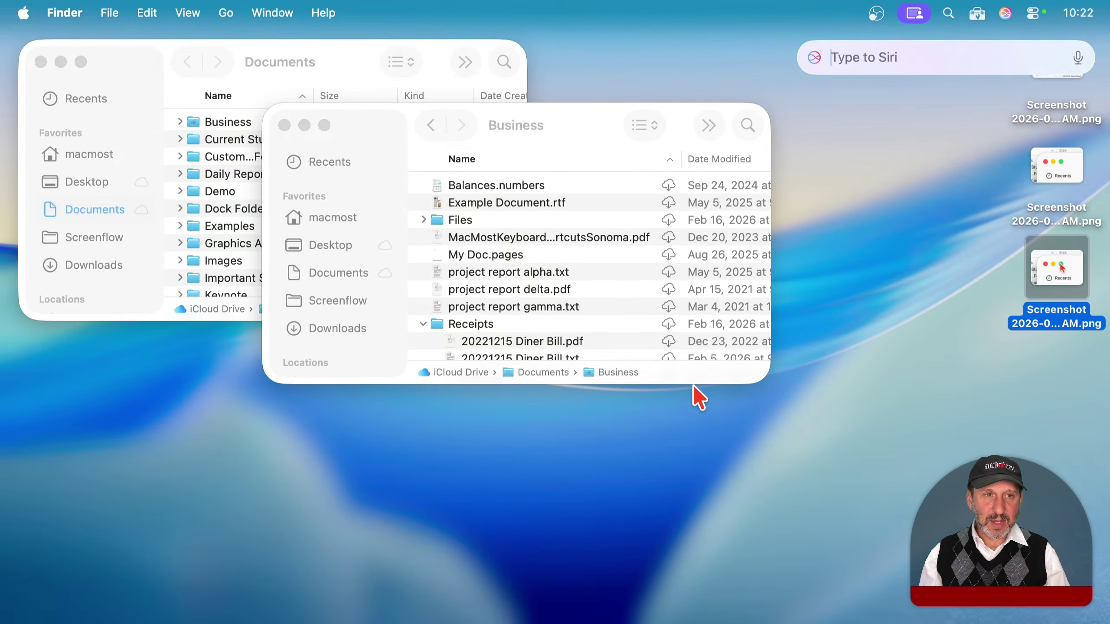
Step: Capture the Window menu's open Move & Resize submenu, moving and enlarging the remembered selection to cover it, and close the menu
left_click(259, 13)
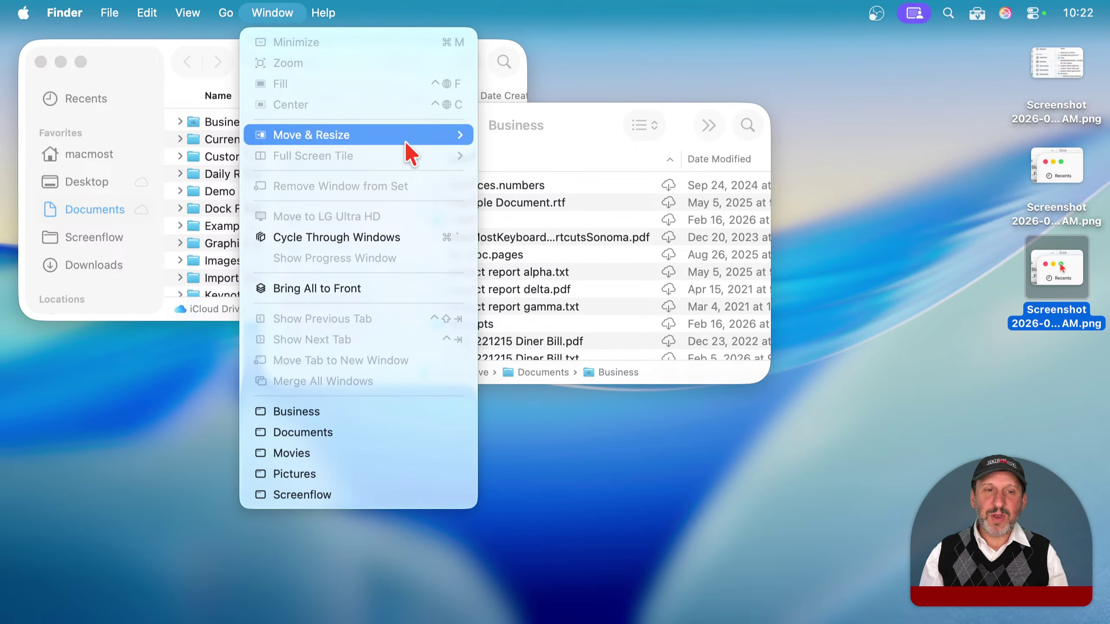
mouse_move(415, 139)
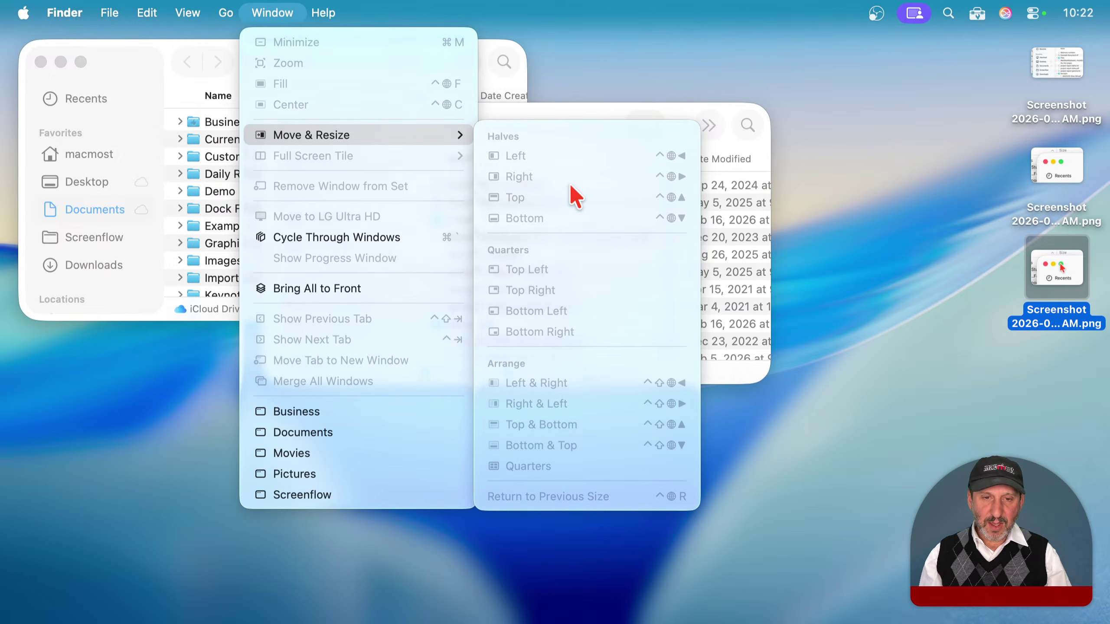
key("shift+super+5")
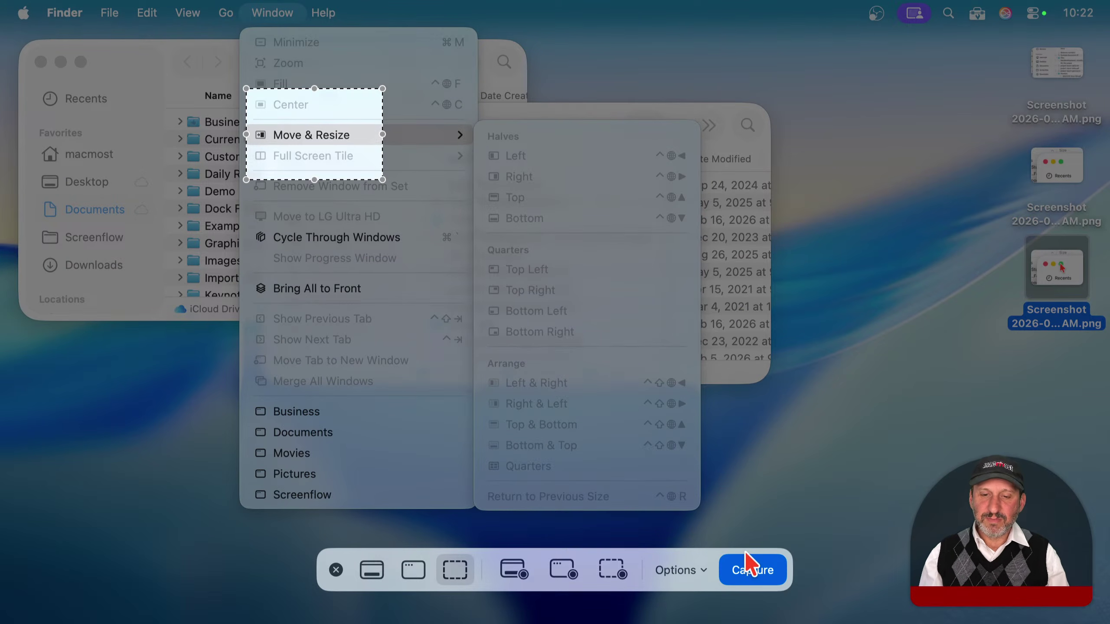
left_click_drag(323, 125, 498, 139)
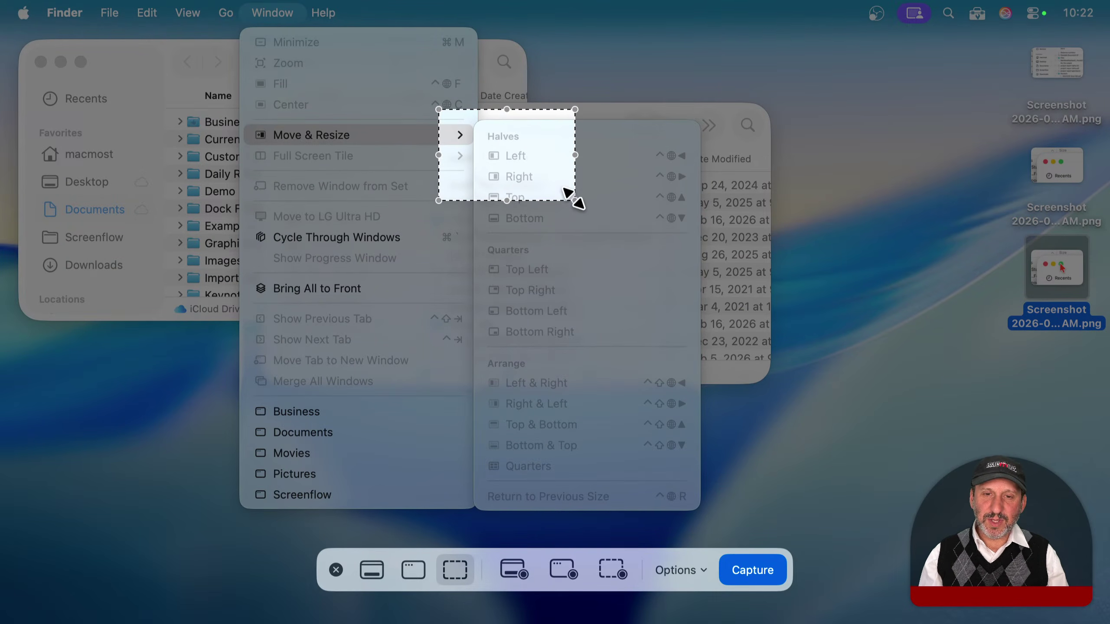
left_click_drag(575, 199, 710, 529)
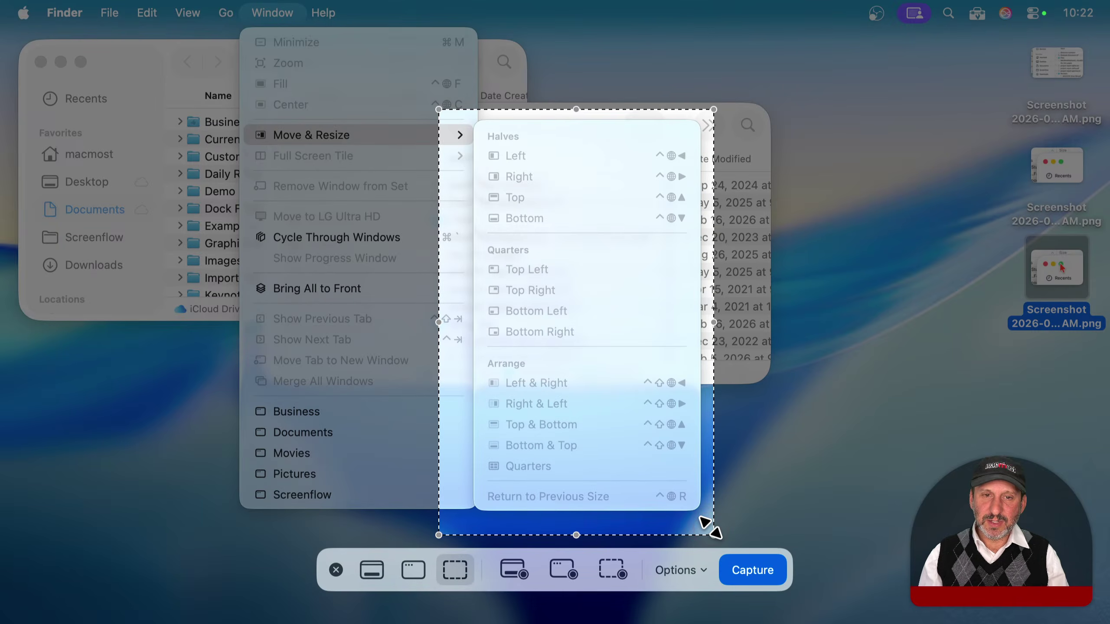
key("Return")
left_click(700, 459)
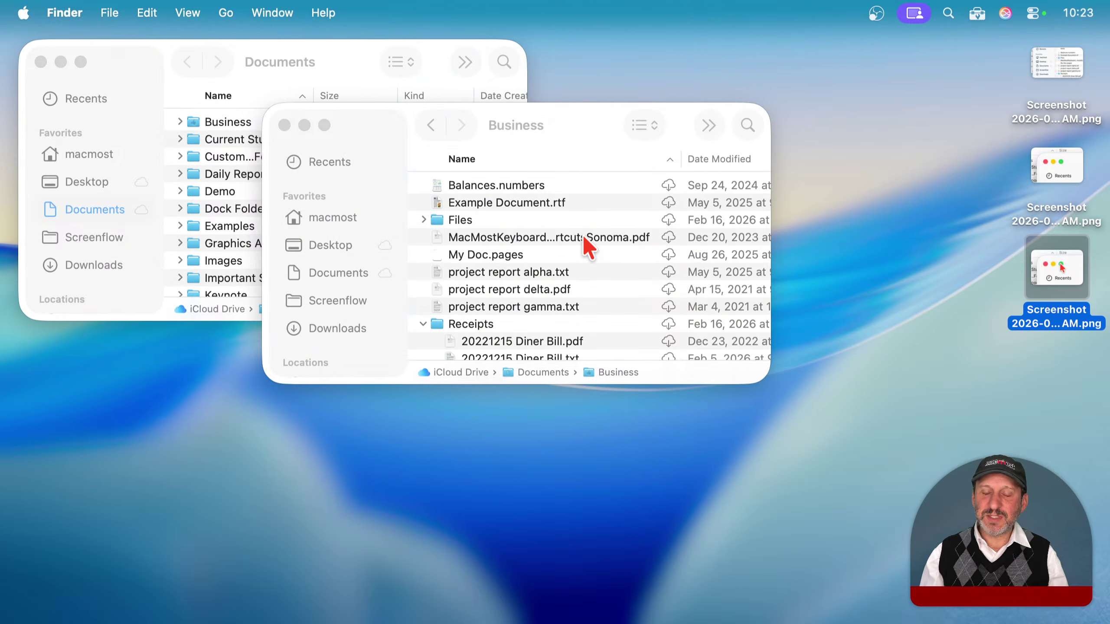
Step: Set the screenshot timer to 5 Seconds in the capture options
key("shift+super+5")
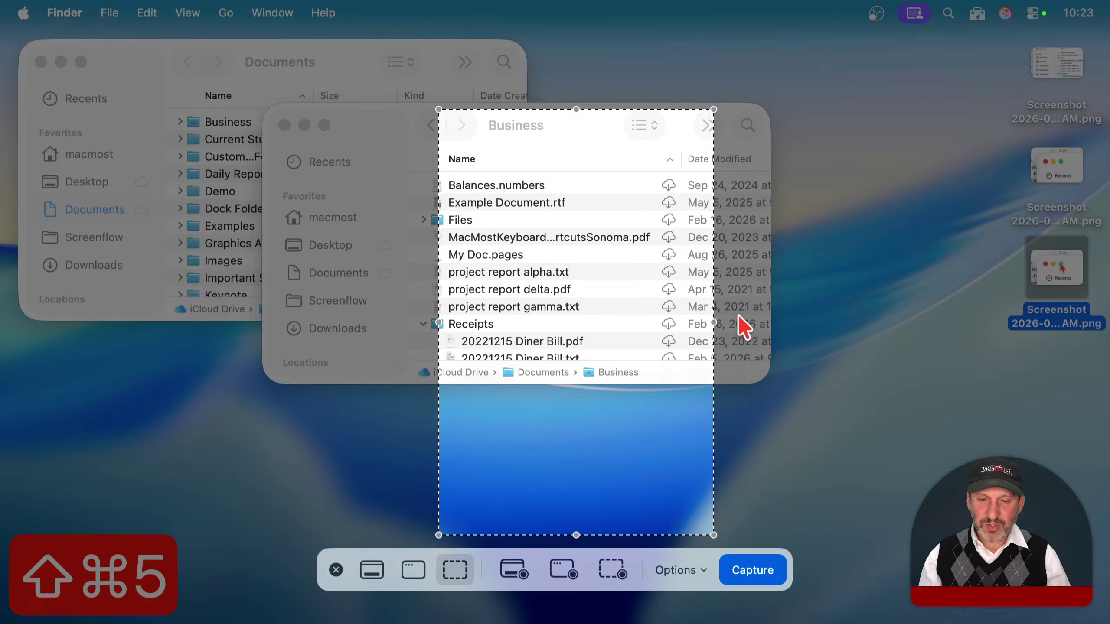
left_click(679, 570)
left_click(686, 411)
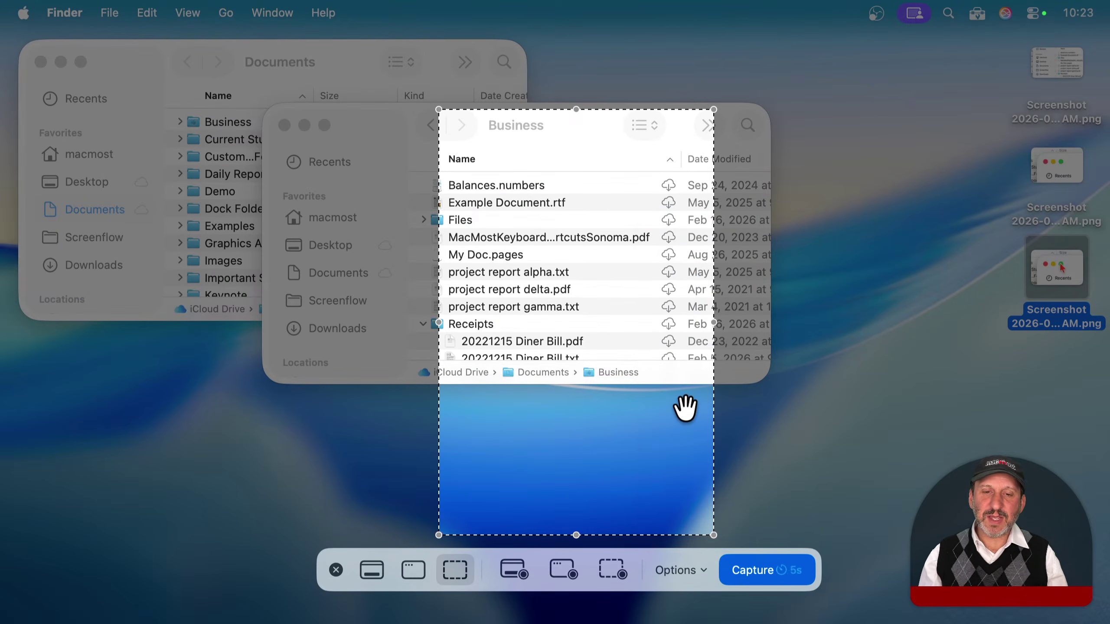
Step: Take a timed capture of the entire screen with the View menu's Sort By submenu opened during the countdown, and review it from its thumbnail
left_click(369, 564)
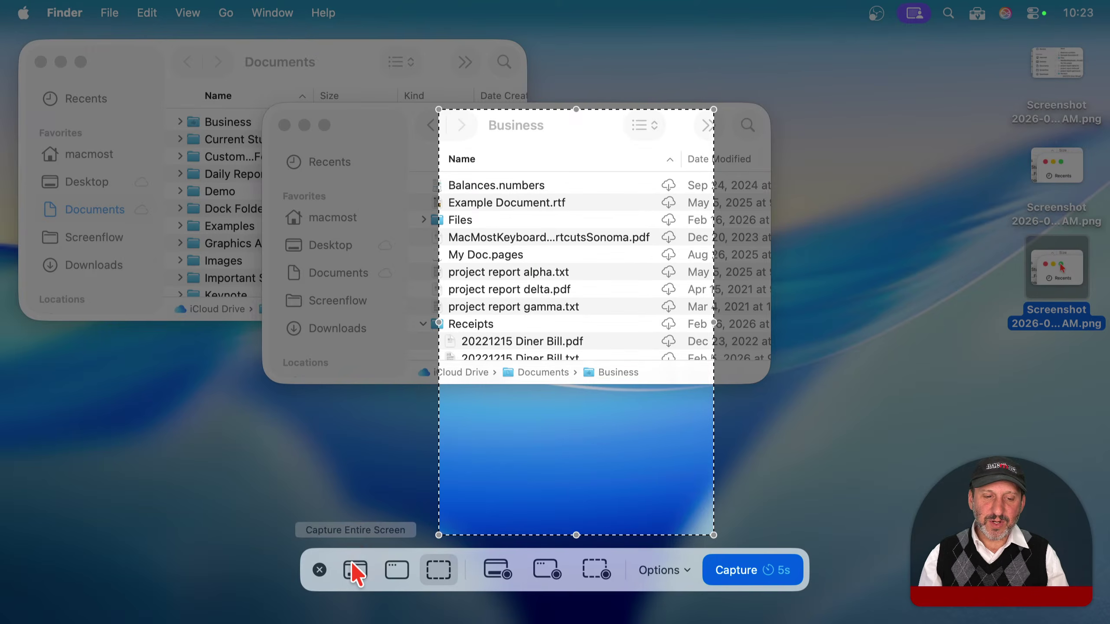
left_click(356, 570)
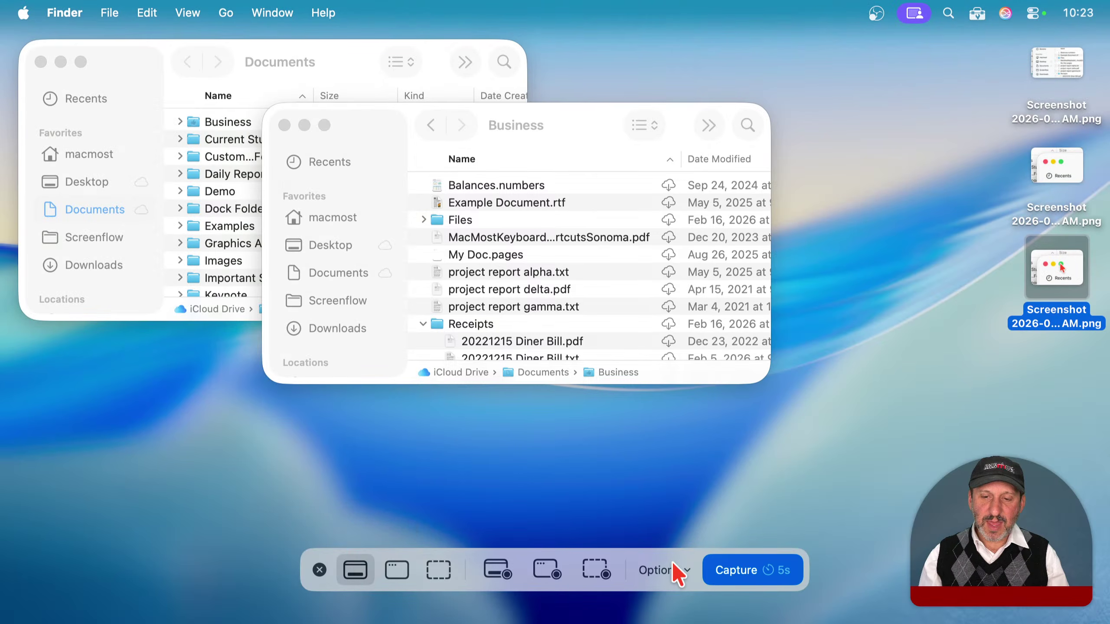
left_click(740, 568)
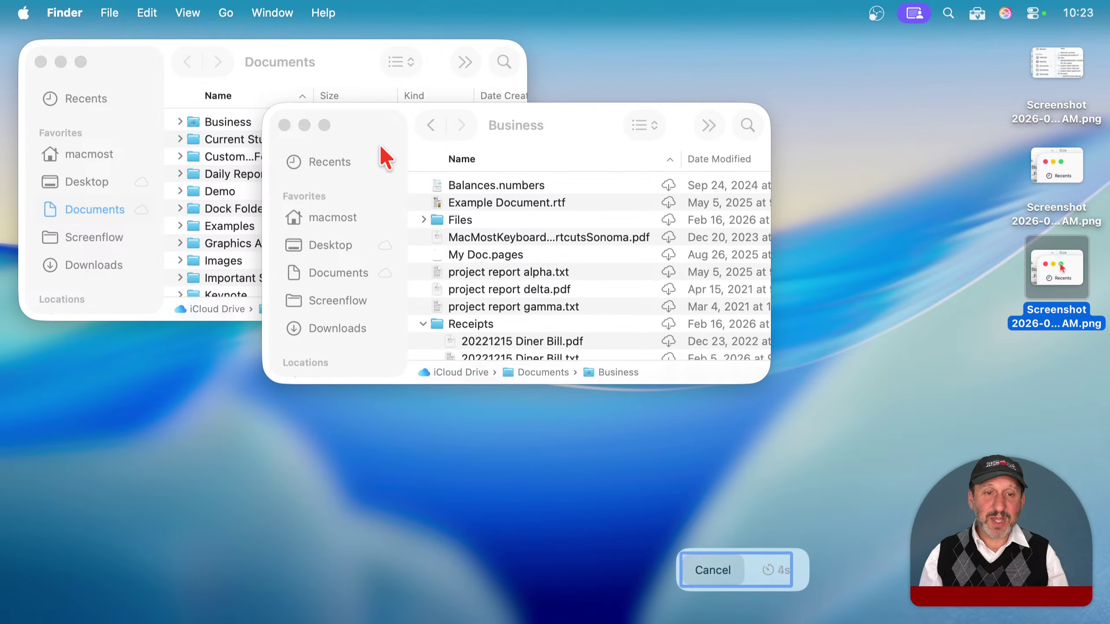
left_click(187, 12)
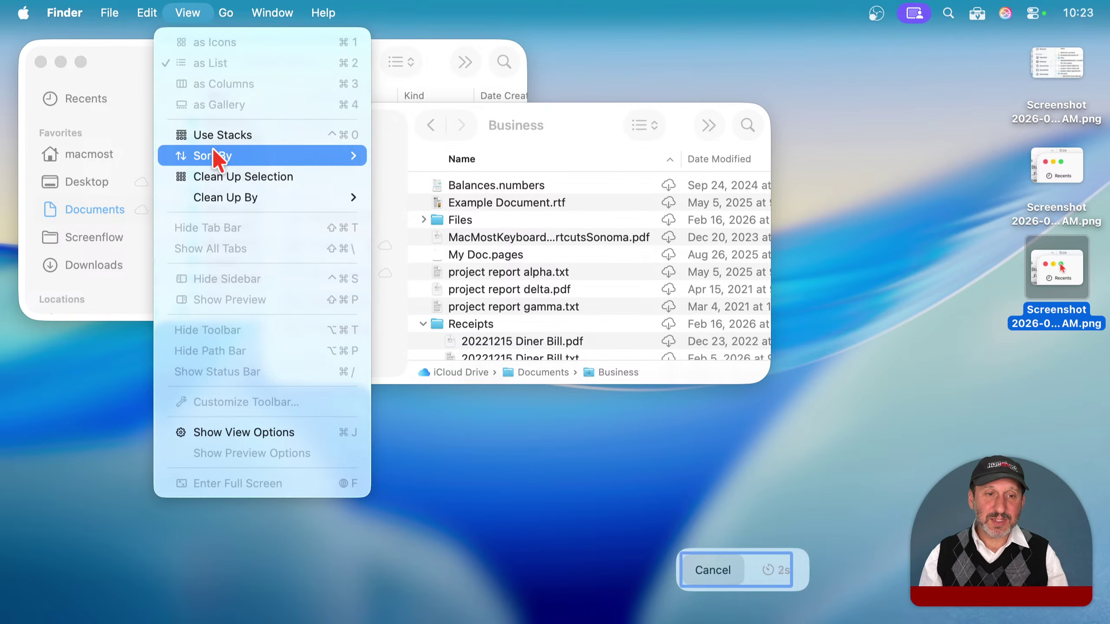
mouse_move(214, 155)
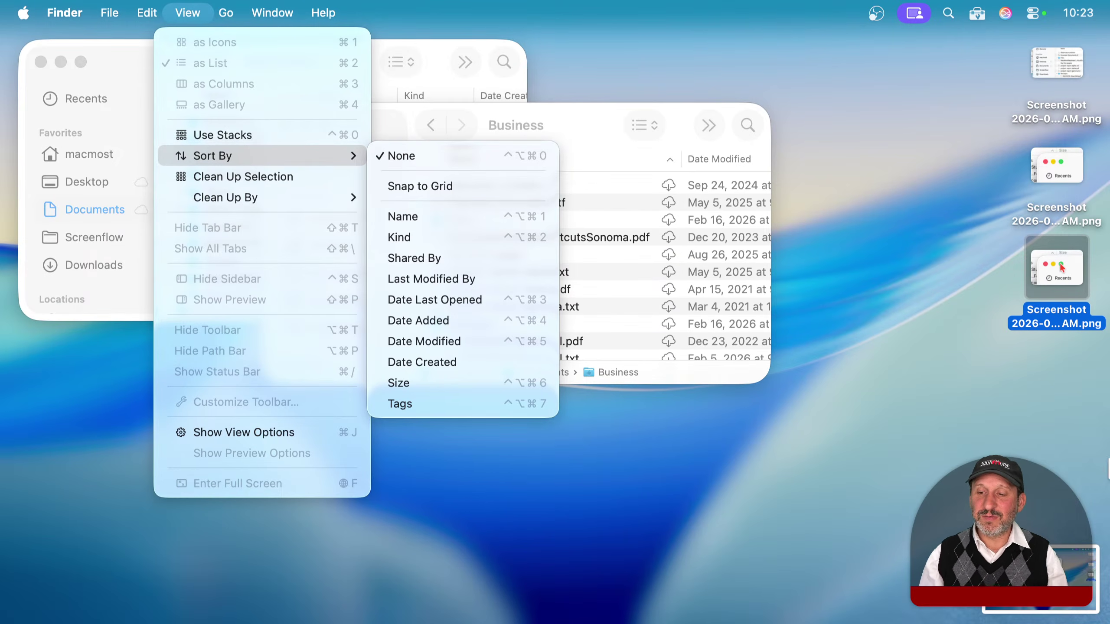
left_click(1063, 565)
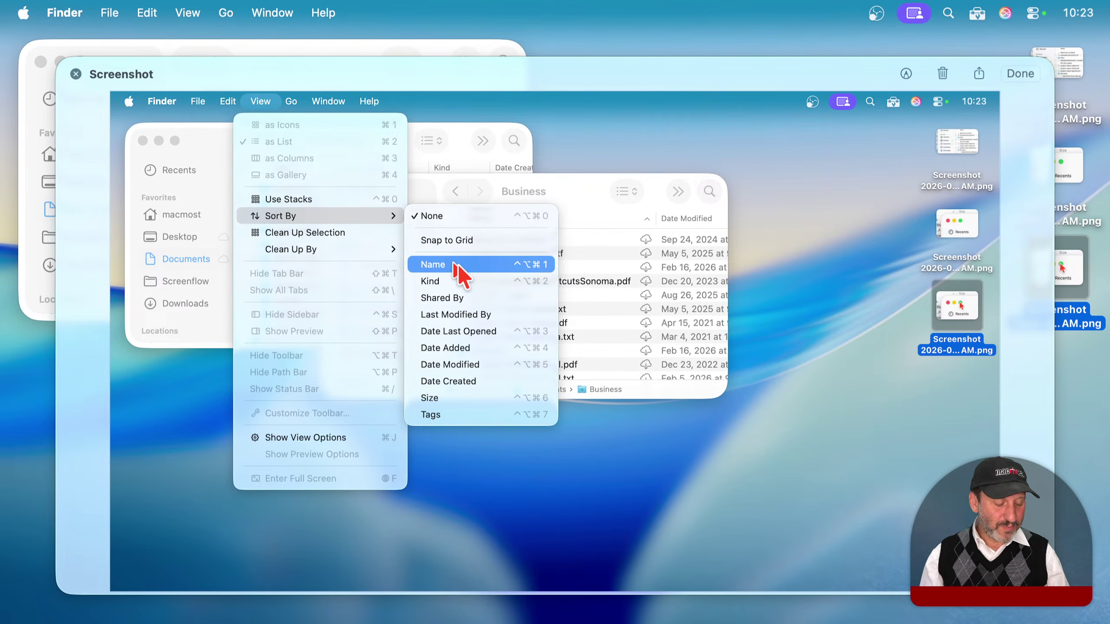
left_click(77, 73)
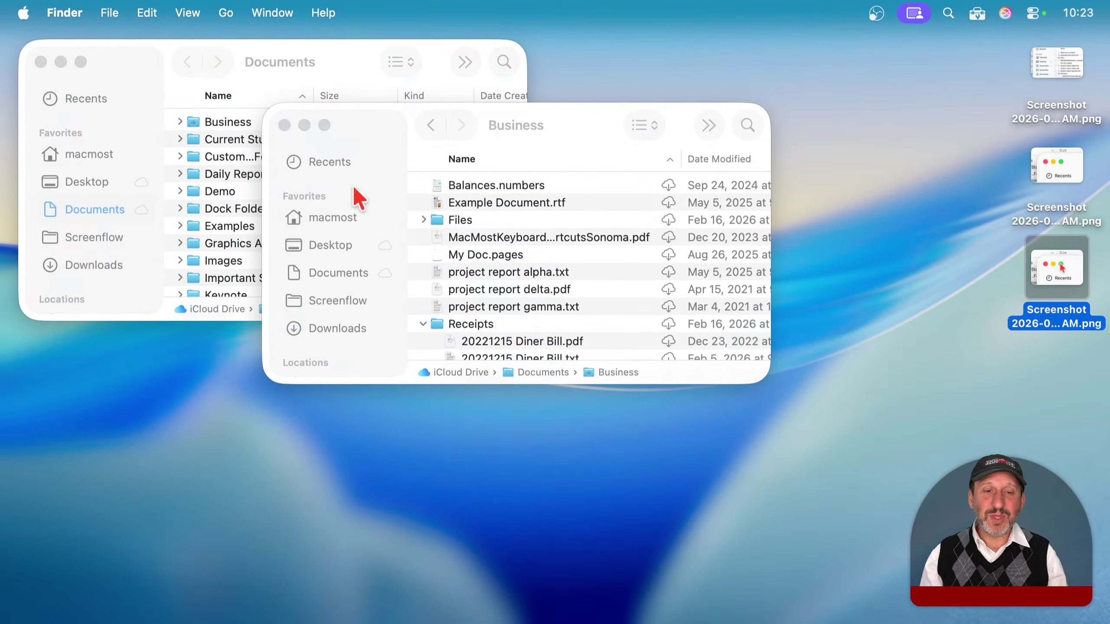
Step: Set the screenshot timer back to None in the capture options
mouse_move(683, 615)
key("shift+super+5")
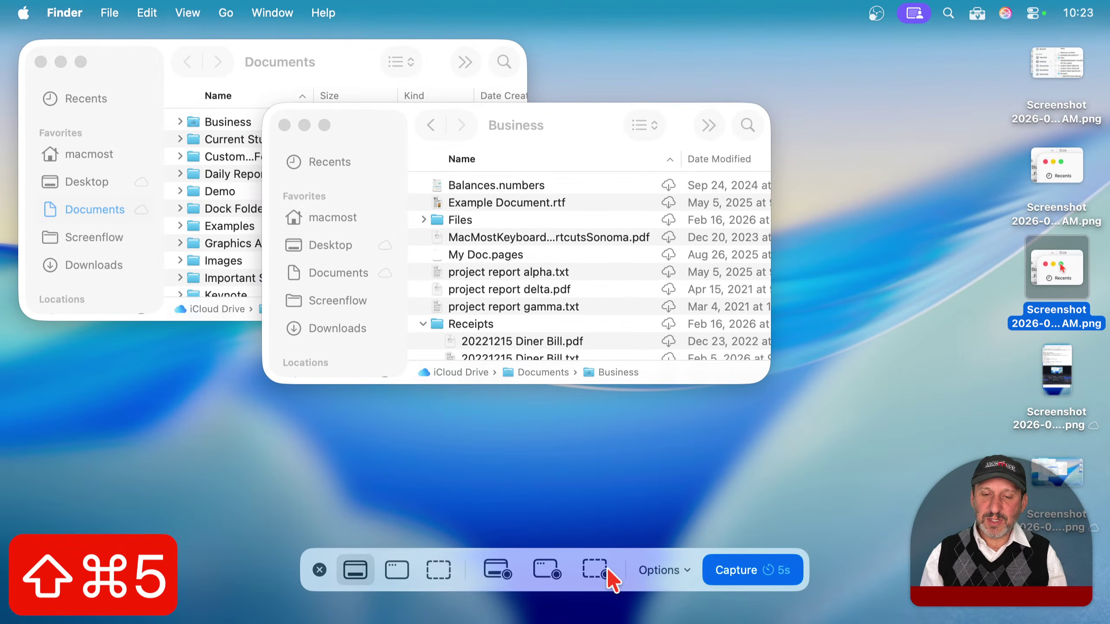
left_click(663, 570)
left_click(677, 393)
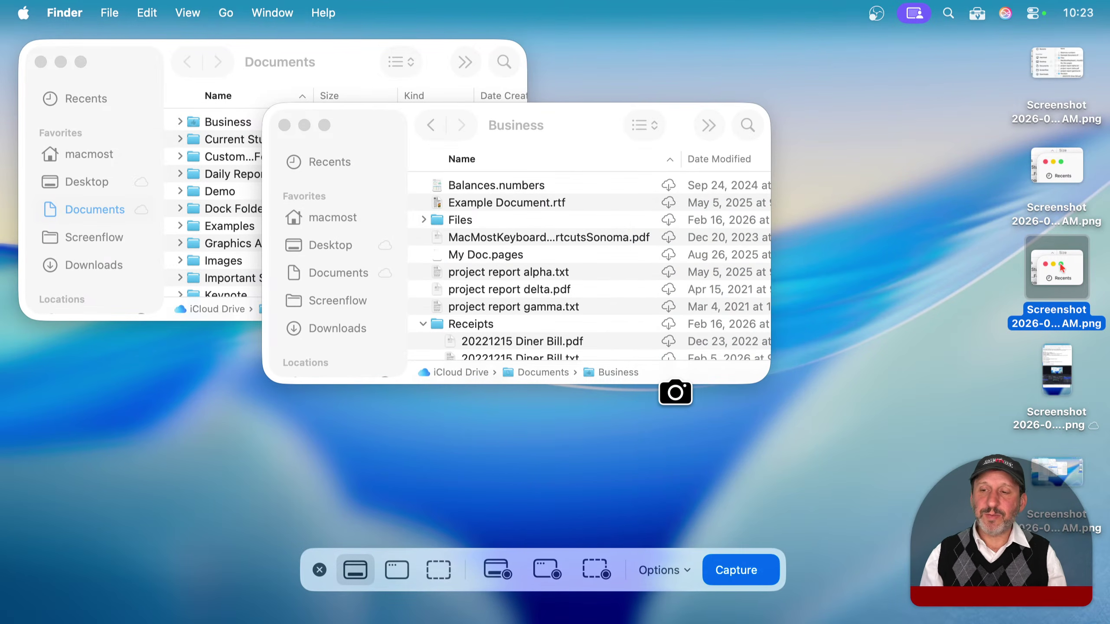
Step: Dismiss the capture controls and delete all the screenshot files from the desktop
left_click(927, 376)
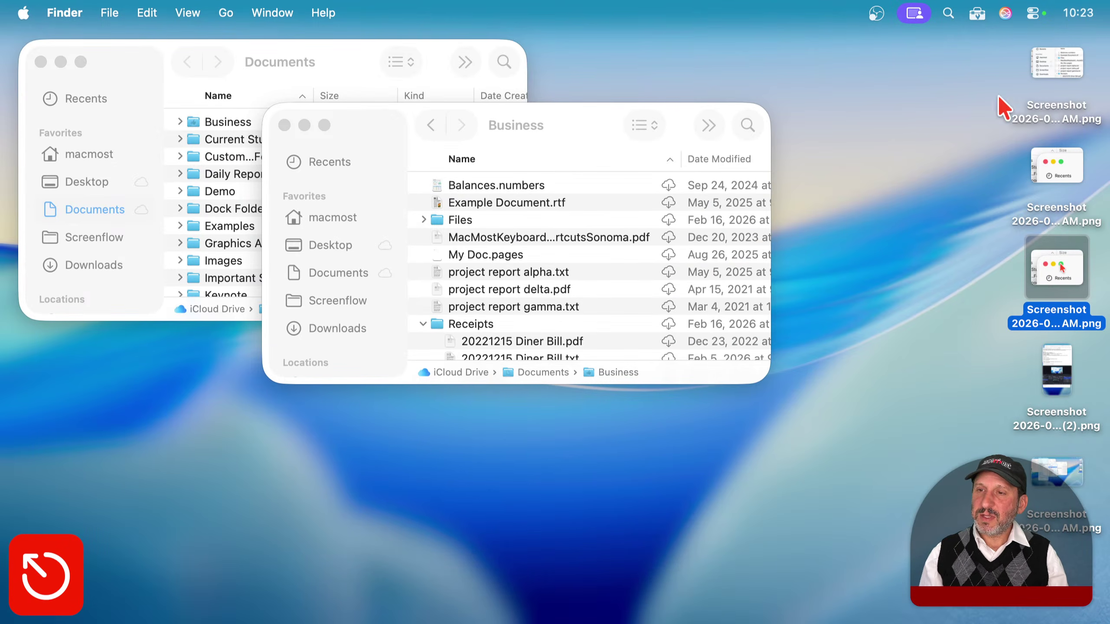
left_click_drag(1004, 107, 1090, 497)
key("super+BackSpace")
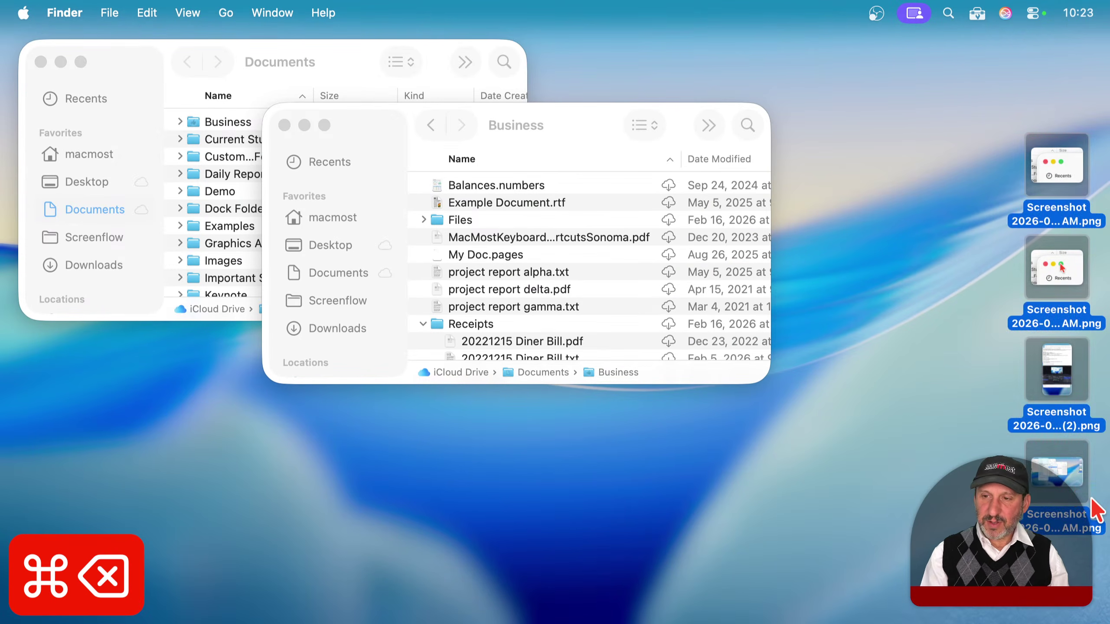
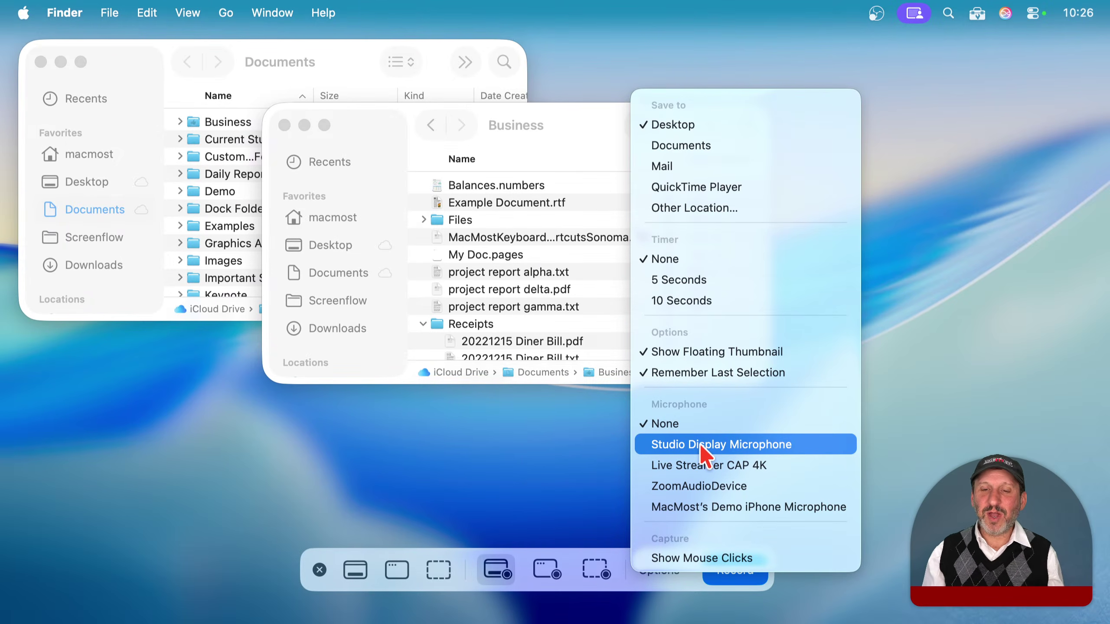
Step: Turn on Show Mouse Clicks and record the entire screen while moving the Business and Documents windows, ending the recording when done
left_click(670, 558)
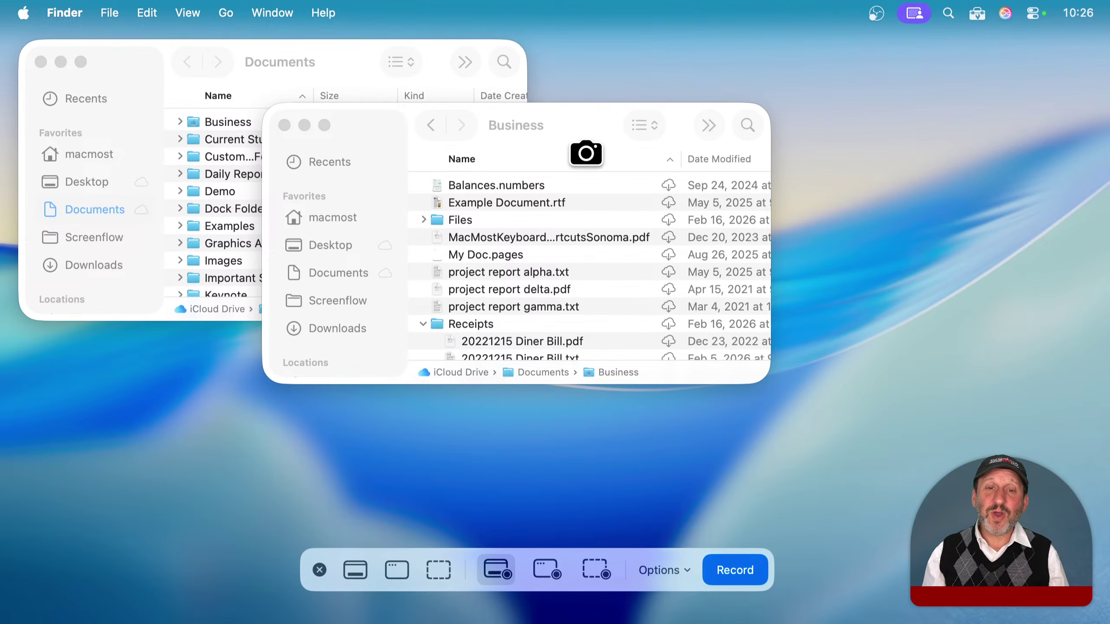
left_click(556, 123)
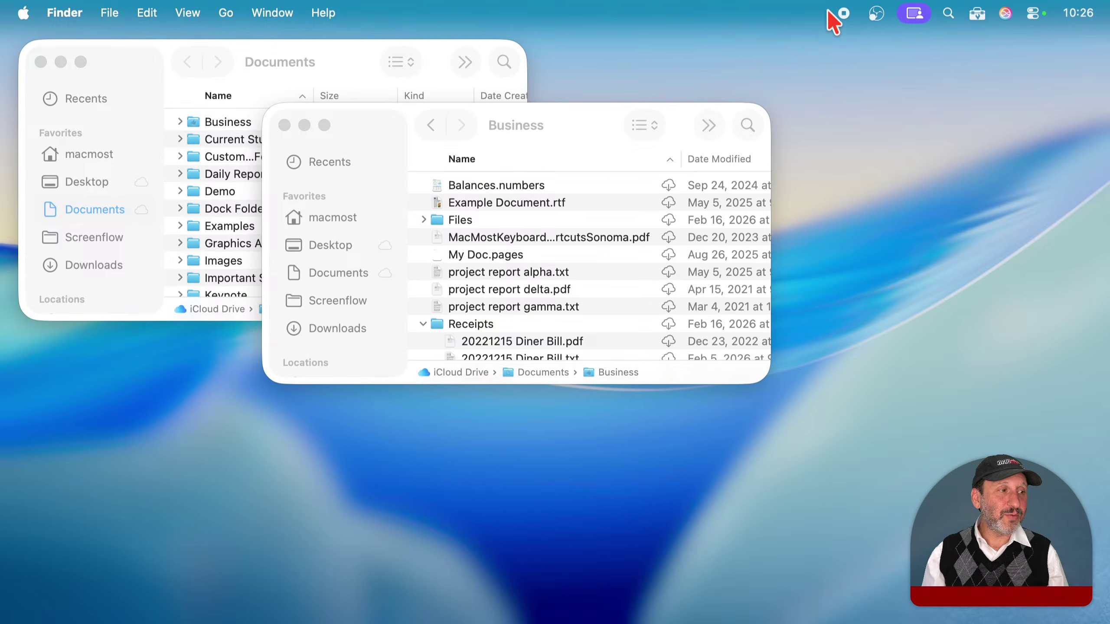
left_click_drag(587, 120, 477, 174)
left_click_drag(352, 61, 392, 61)
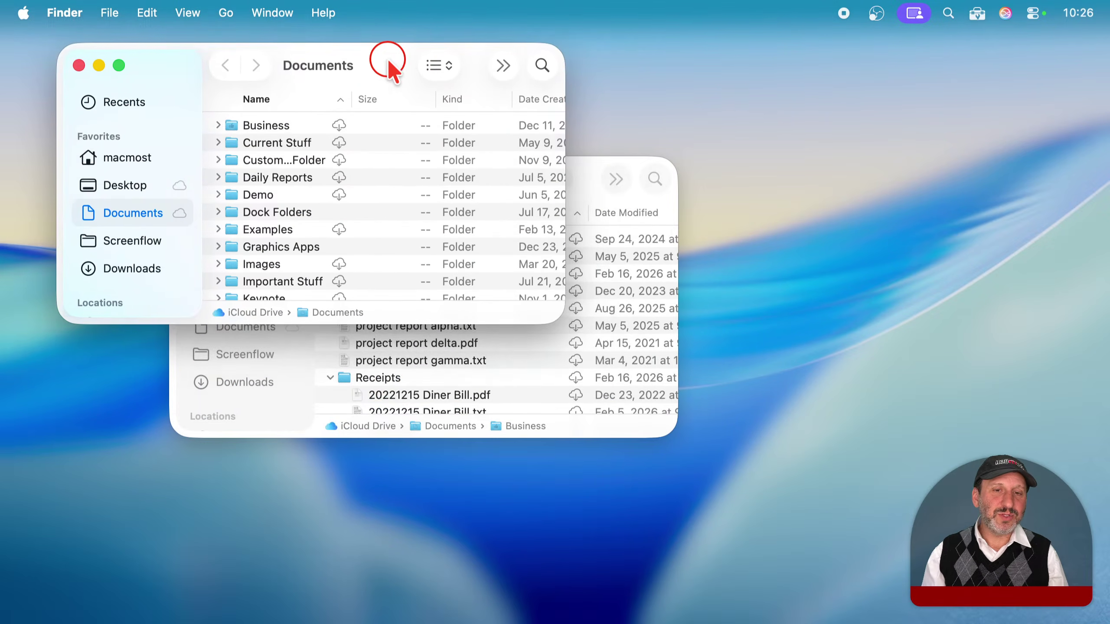
left_click_drag(579, 164, 630, 150)
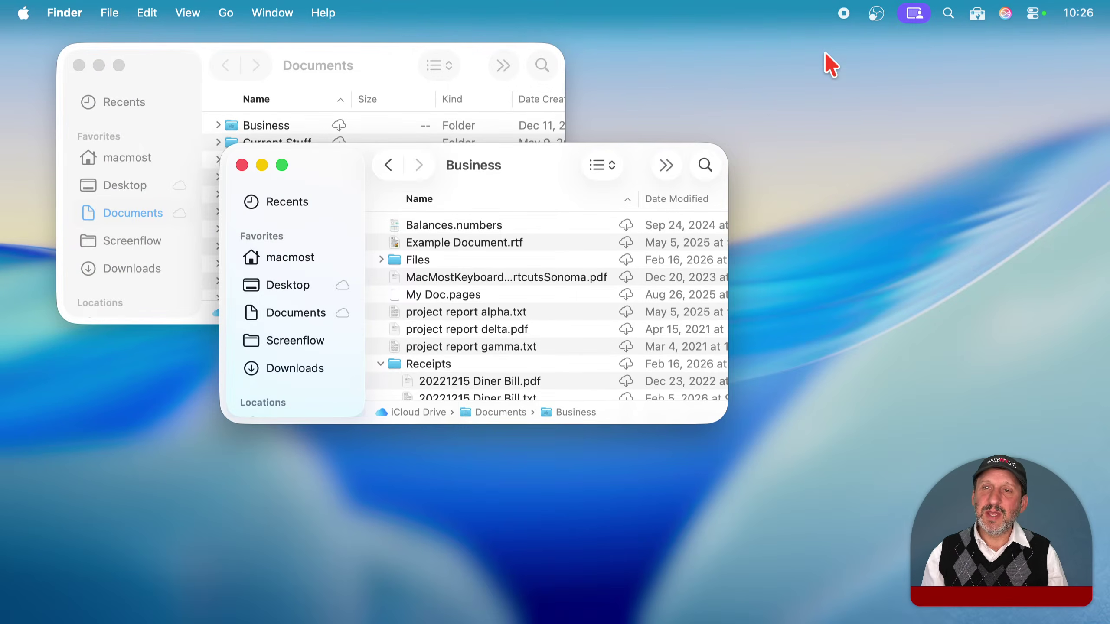
left_click(844, 13)
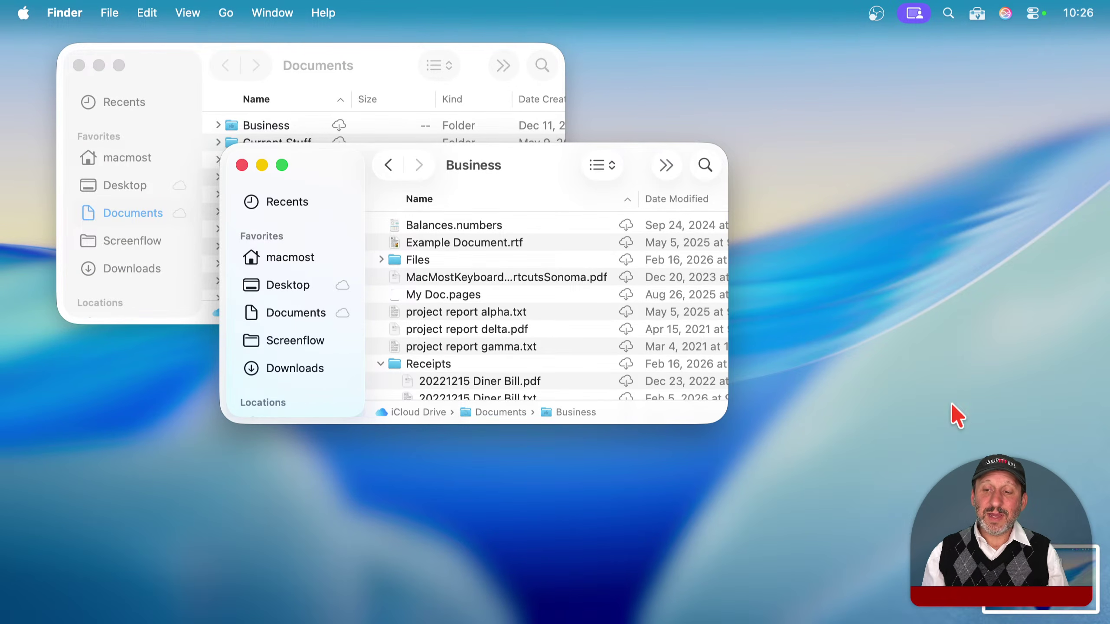
Step: Open the screen recording from its thumbnail, play it briefly, and view its sharing options
left_click(1096, 590)
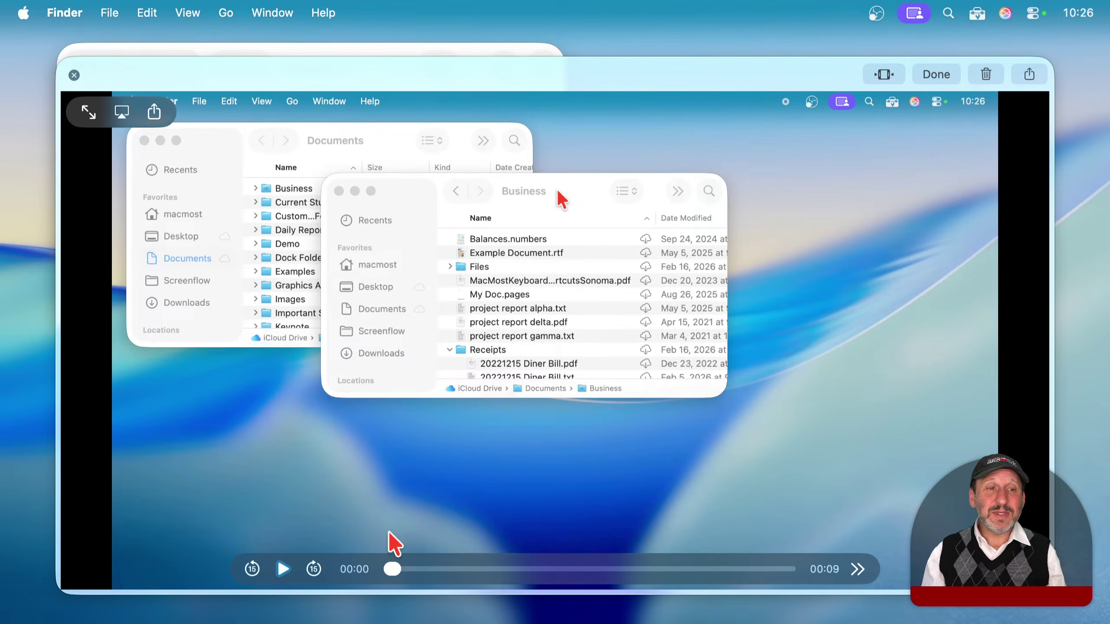
left_click_drag(391, 568, 369, 576)
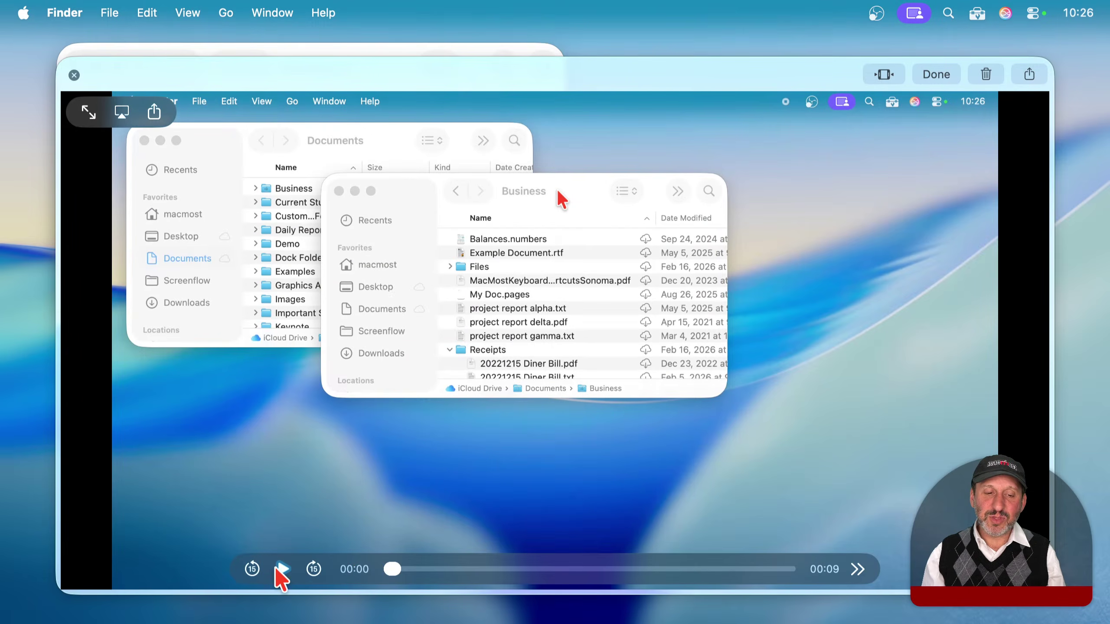
left_click(283, 568)
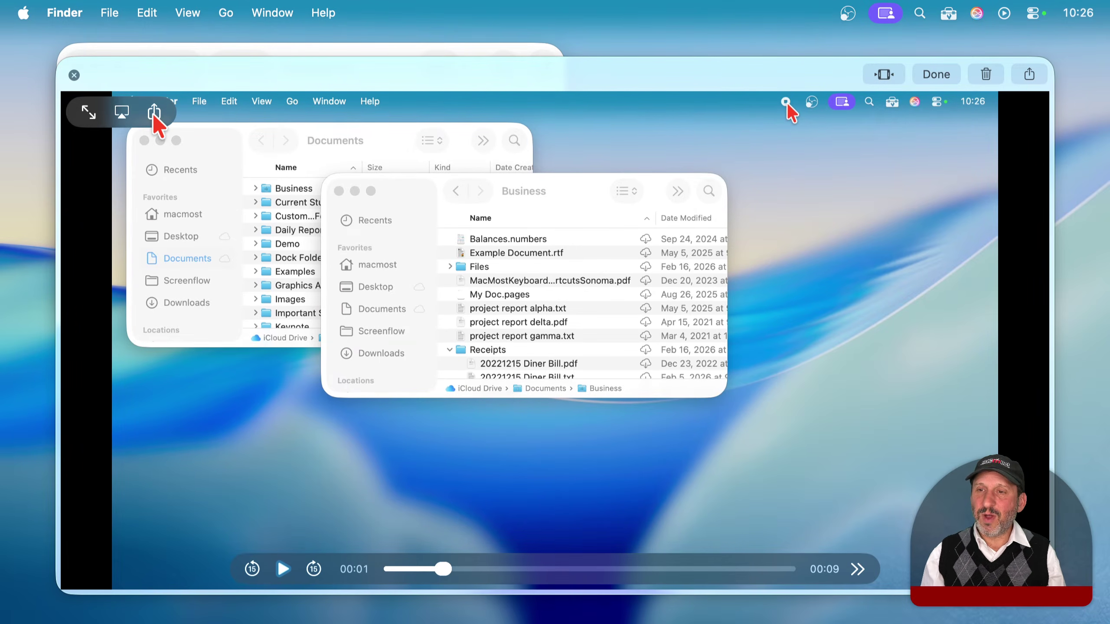
left_click(1029, 74)
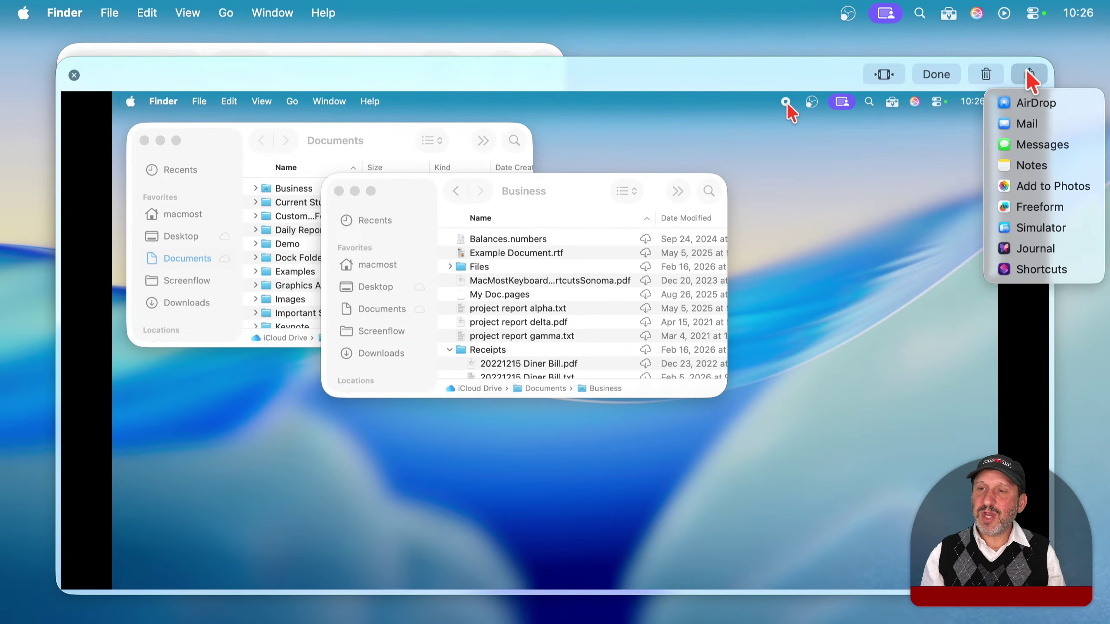
left_click(1027, 71)
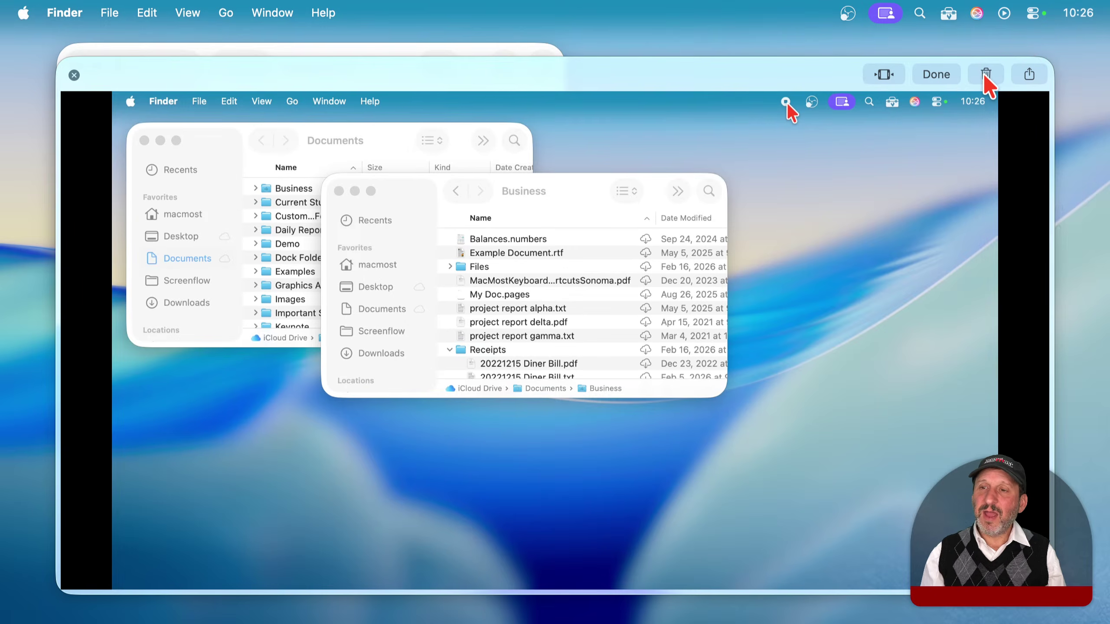
Step: Trim both the beginning and the end of the screen recording and save it
left_click(884, 74)
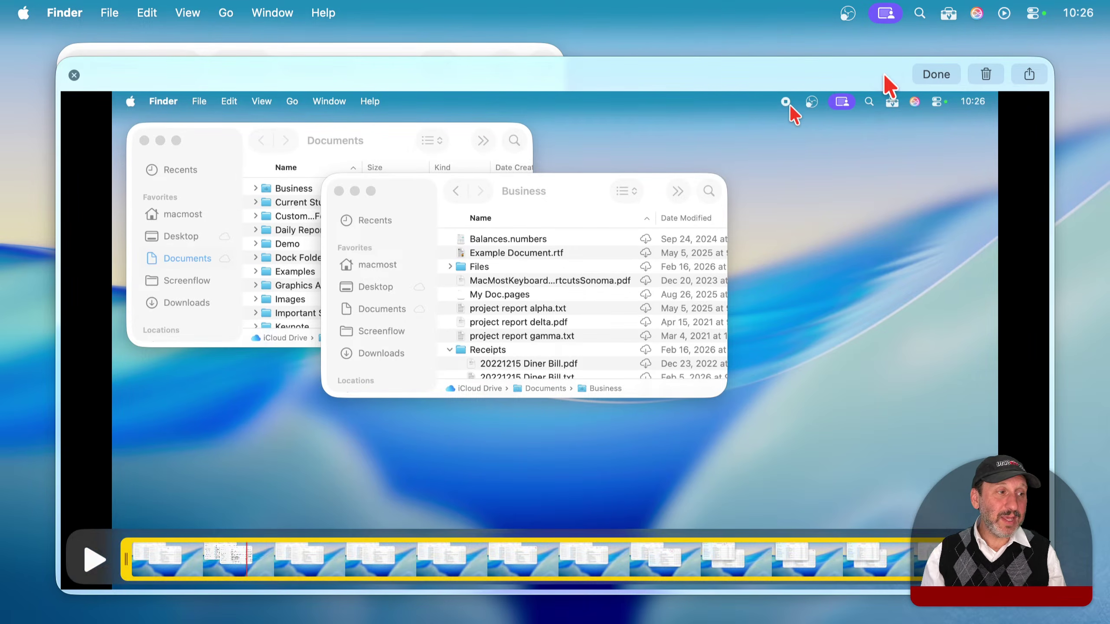
left_click_drag(136, 559, 198, 554)
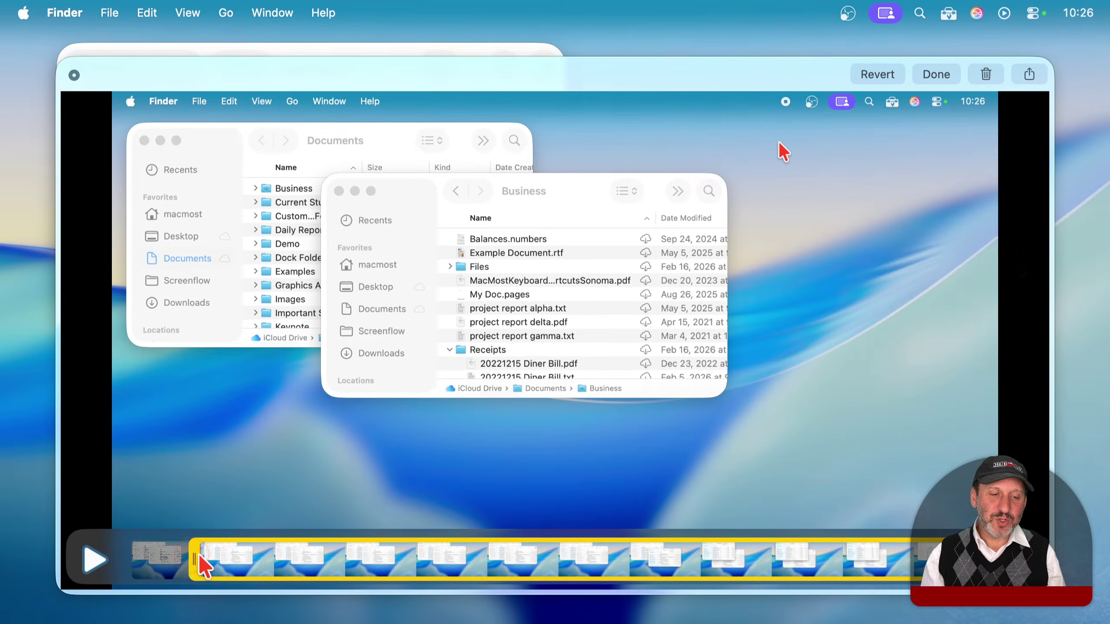
left_click_drag(916, 559, 790, 551)
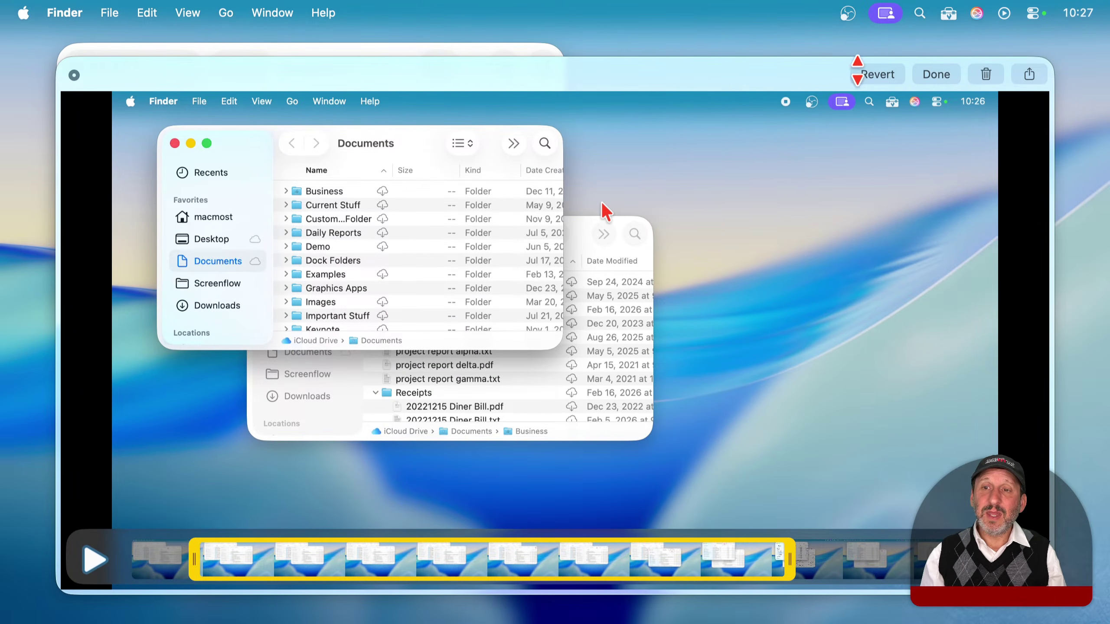
left_click(936, 74)
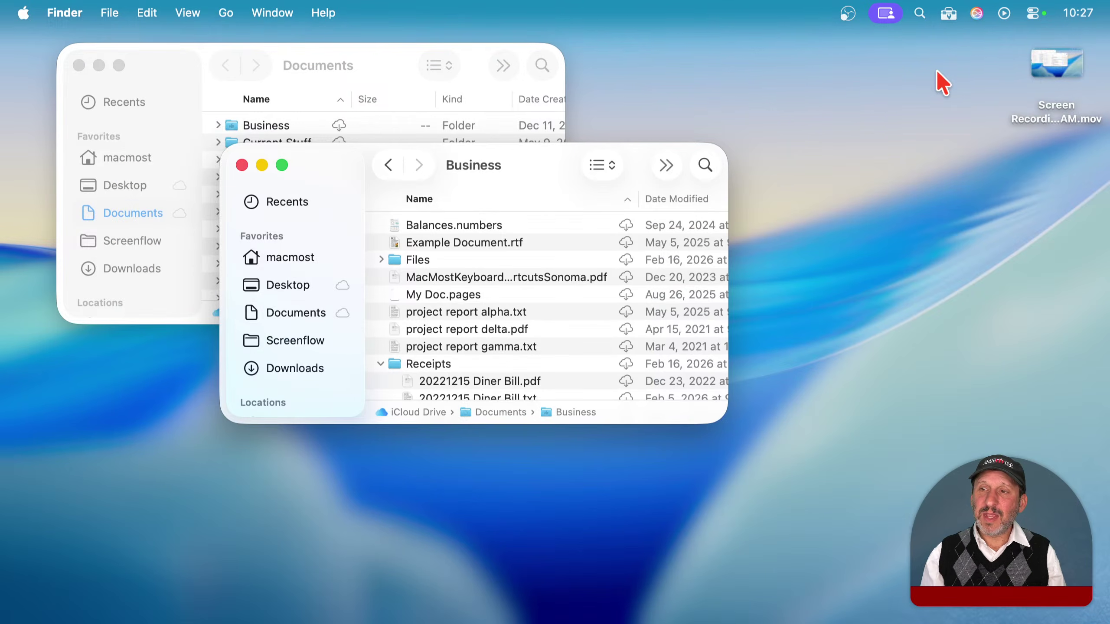
Step: Preview the trimmed recording on the desktop with Quick Look and move the file to the Trash
left_click(1076, 60)
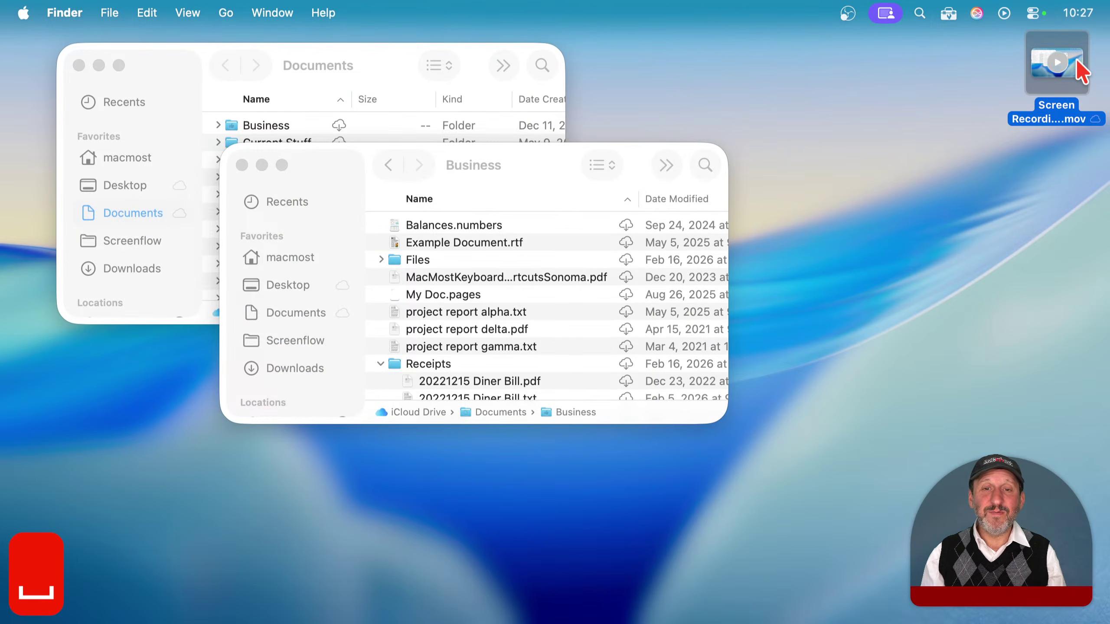
key("space")
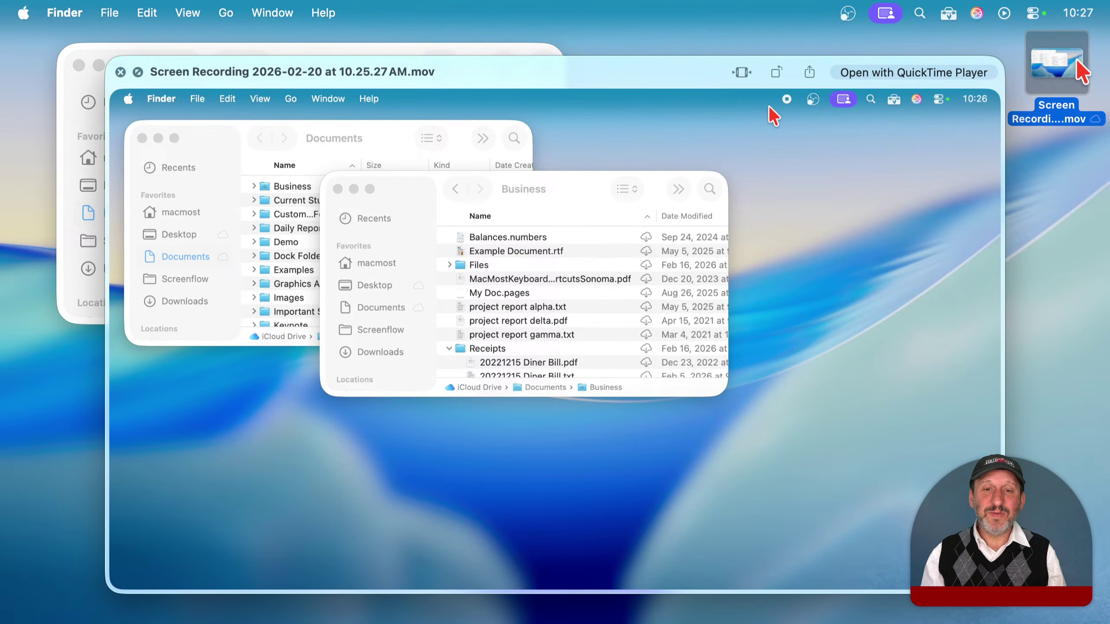
key("space")
left_click_drag(1042, 79, 1062, 614)
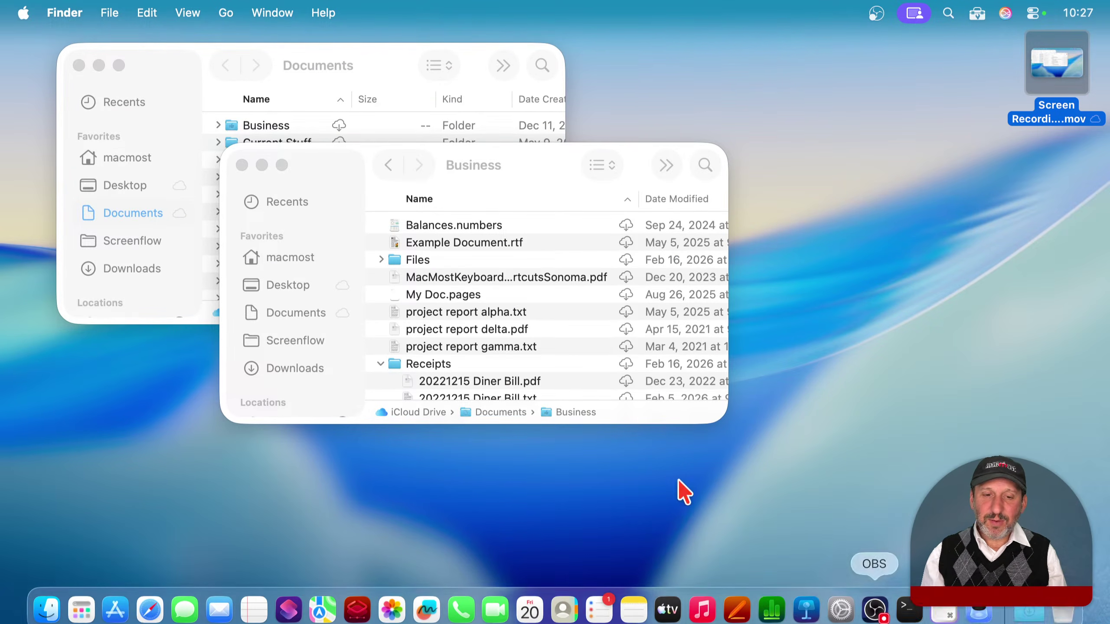
Step: Record only the Business window while selecting files, including project report alpha.txt and project report delta.pdf, and end the recording
key("shift+super+5")
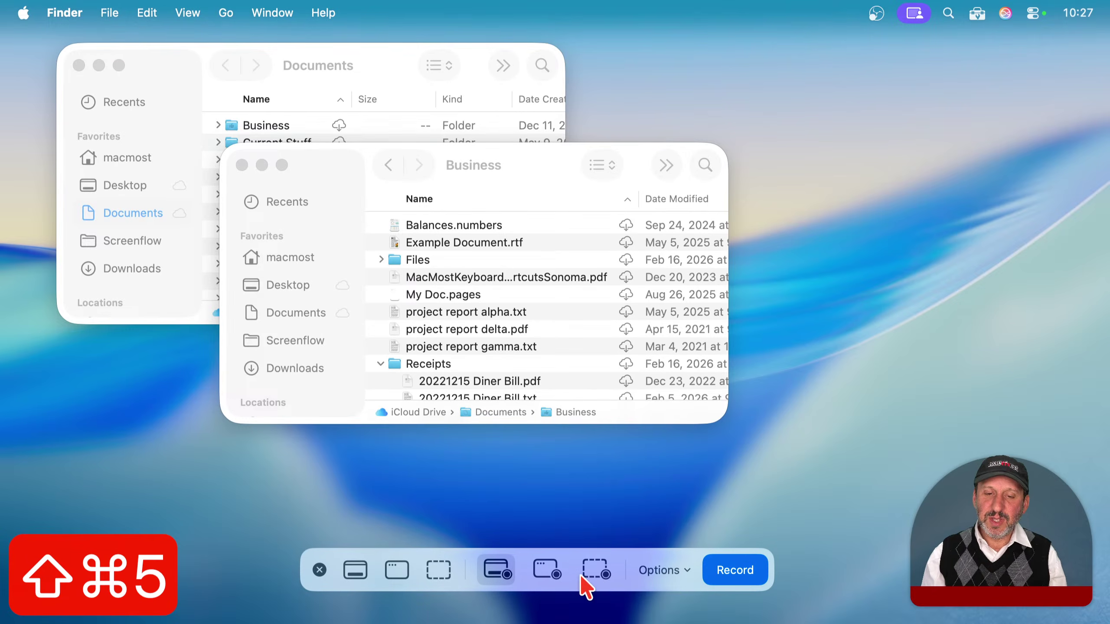
left_click(547, 570)
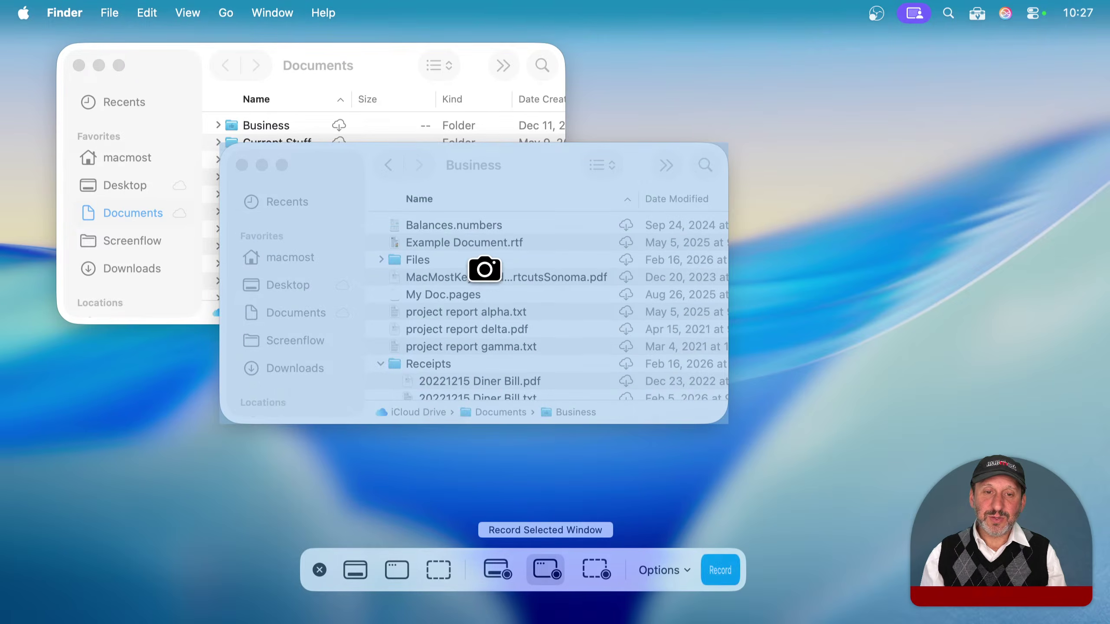
left_click(462, 207)
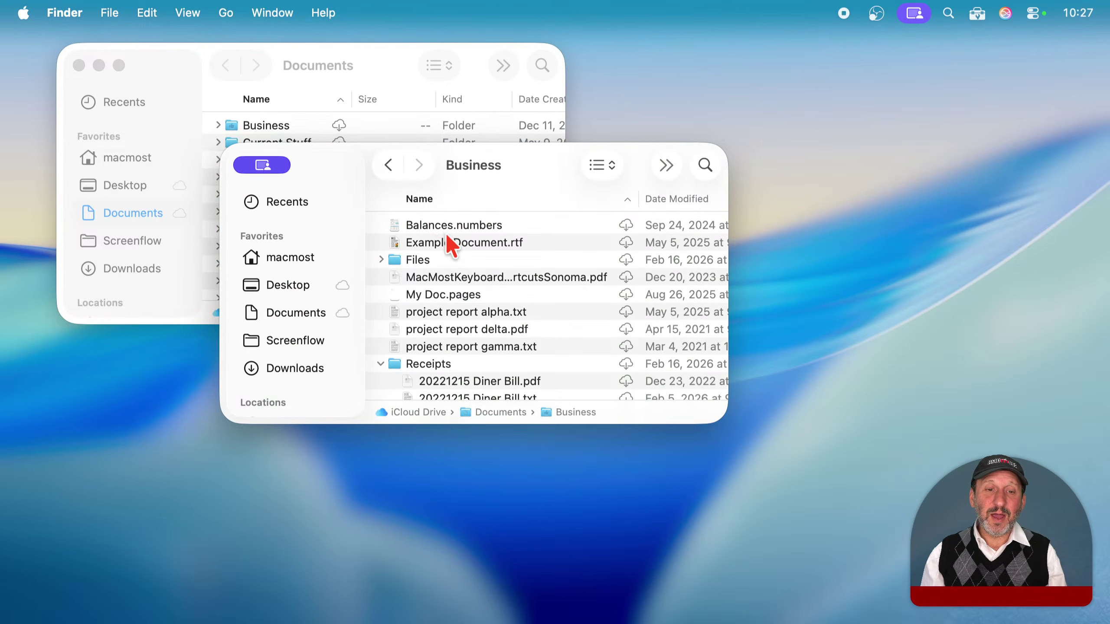
left_click(464, 232)
left_click(467, 244)
left_click(455, 311)
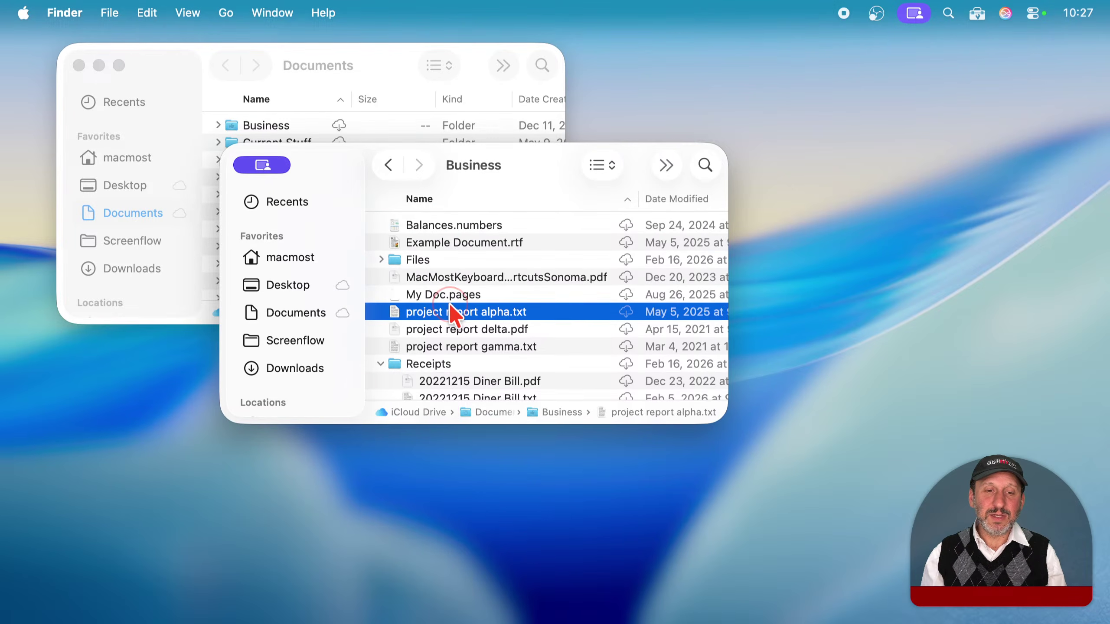
left_click(454, 330)
left_click(843, 13)
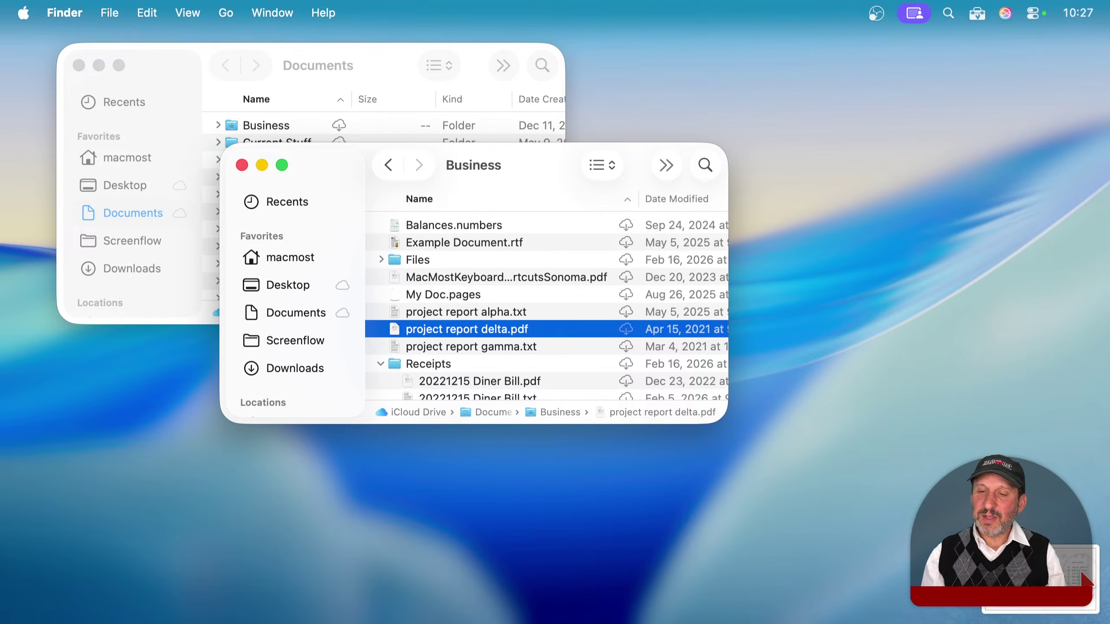
Step: Review the Business window recording from its thumbnail by scrubbing forward and back, and close the preview
left_click(1088, 566)
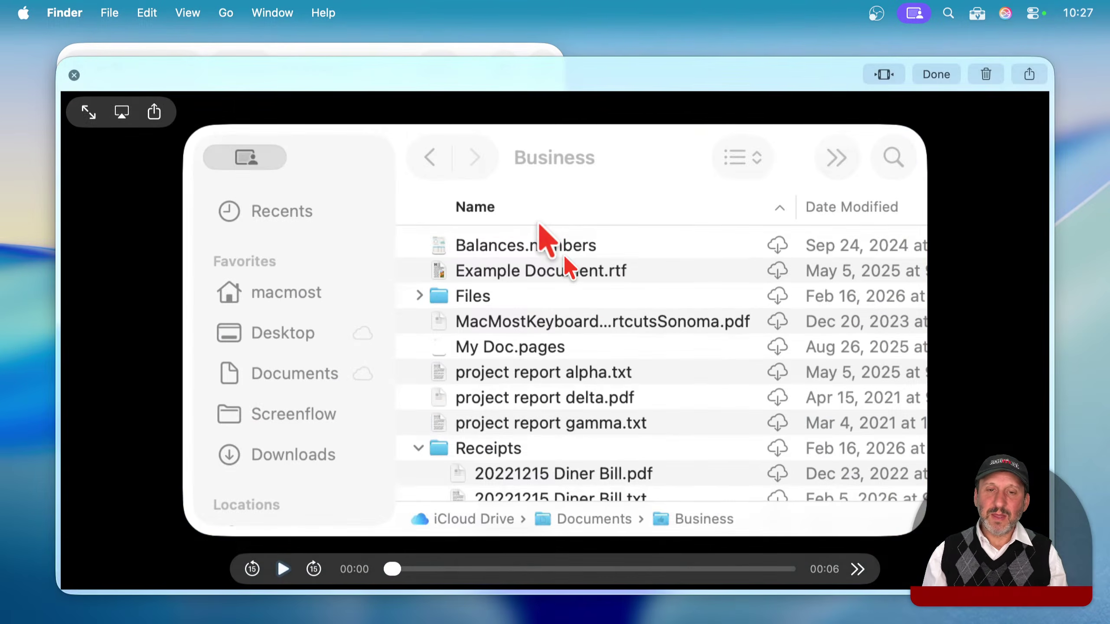
left_click_drag(396, 568, 680, 566)
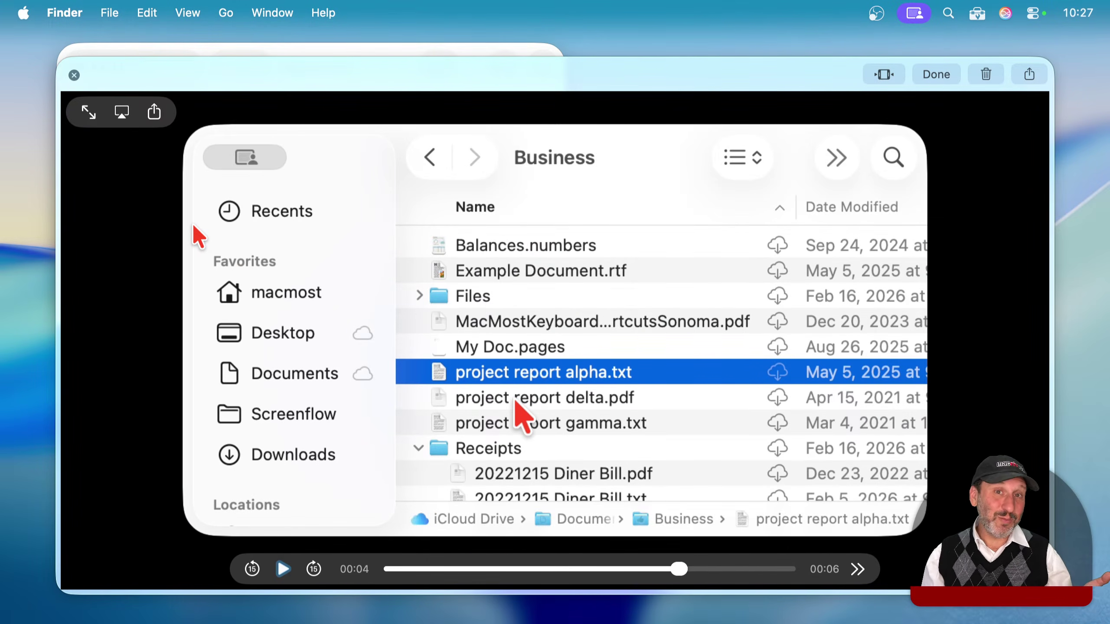
left_click_drag(690, 568, 510, 568)
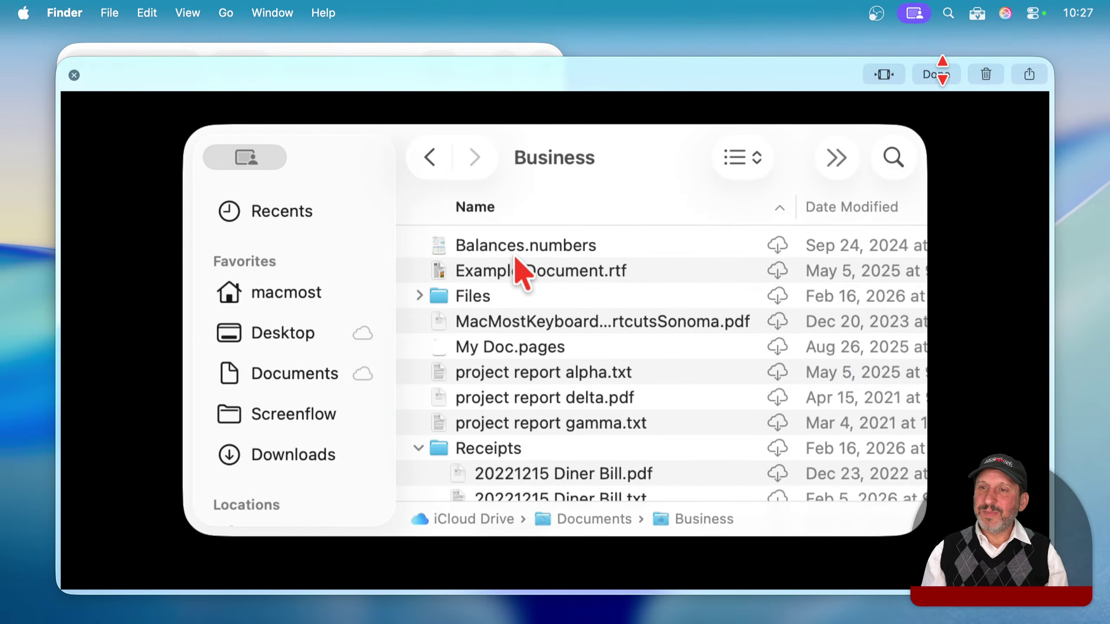
left_click(75, 76)
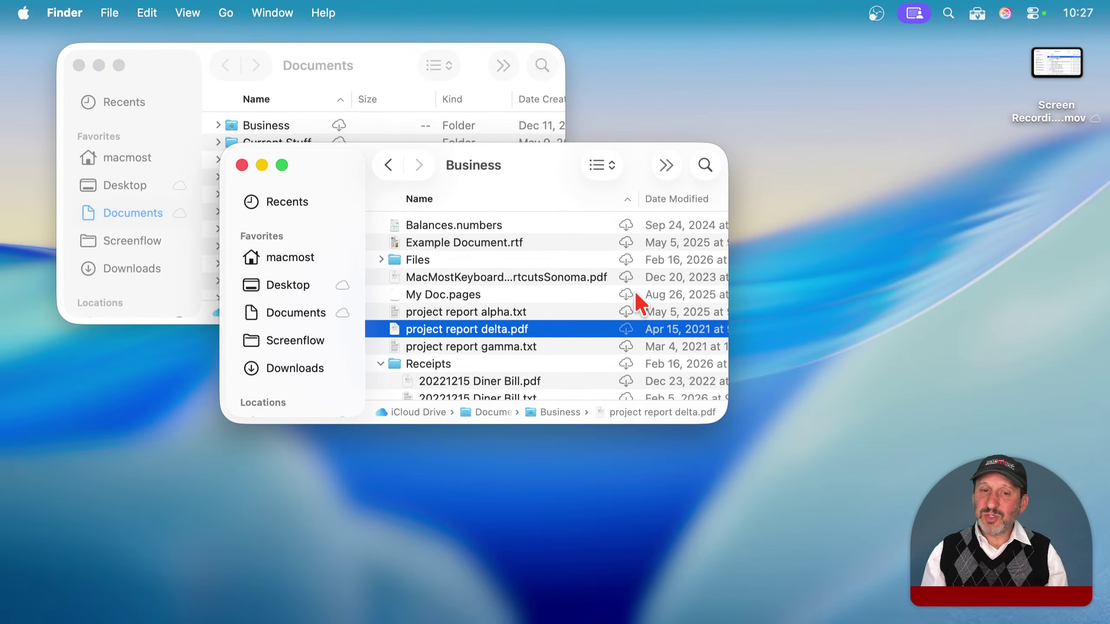
Step: Set the save destination for screen recordings to QuickTime Player
key("shift+super+5")
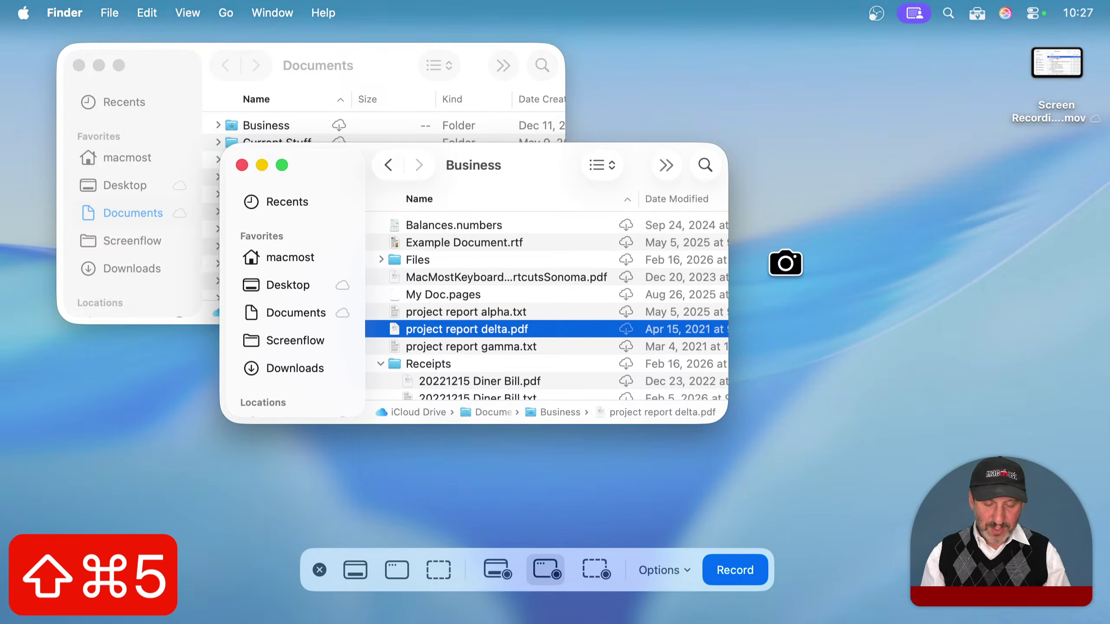
left_click(681, 577)
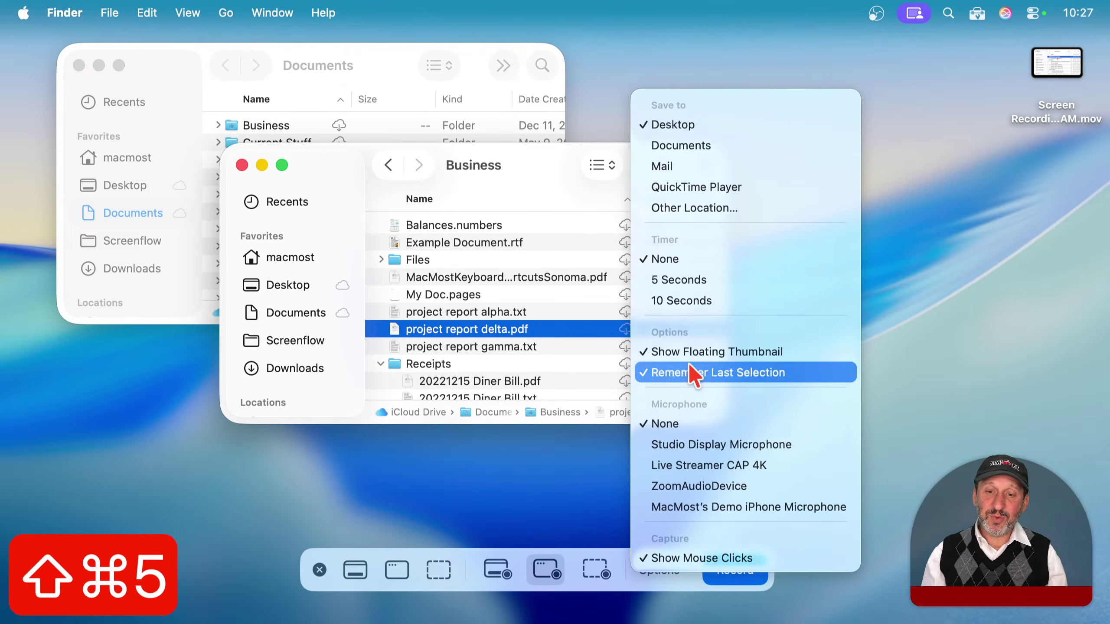
left_click(691, 191)
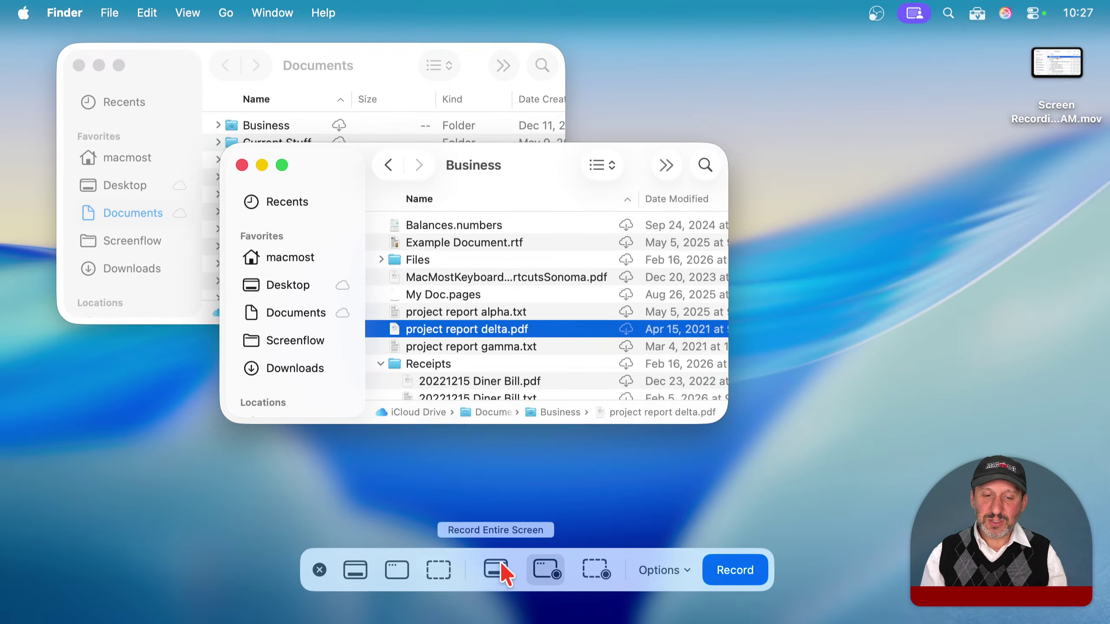
Step: Record a selected portion enclosing both Finder windows, move the Business and Documents windows within it, and end the recording
left_click(607, 569)
left_click_drag(550, 268, 159, 195)
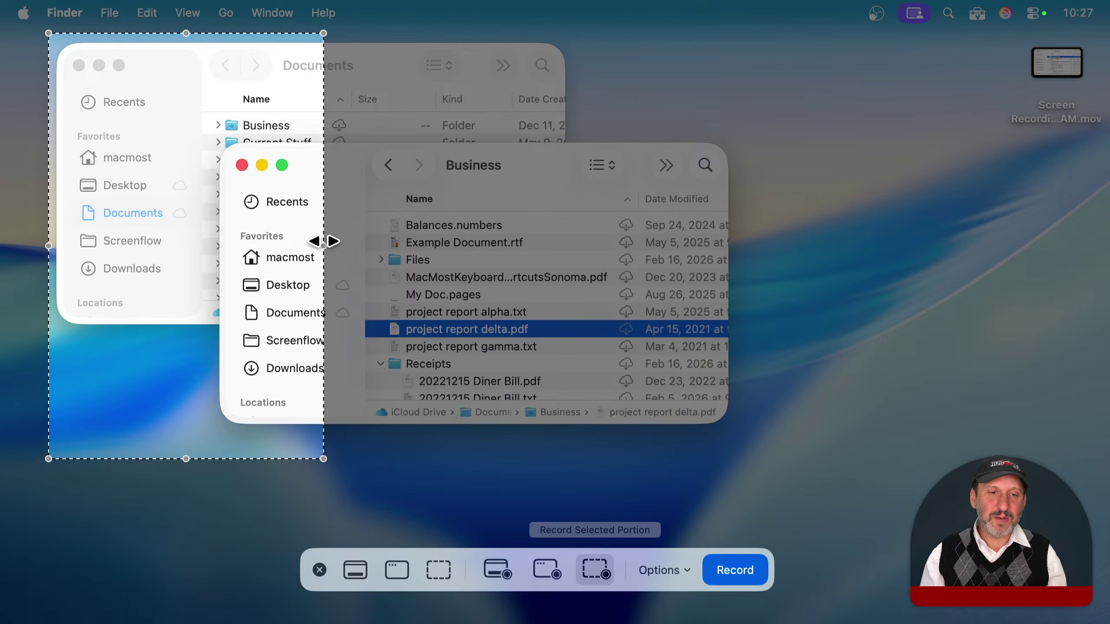
left_click_drag(324, 241, 771, 263)
left_click(723, 567)
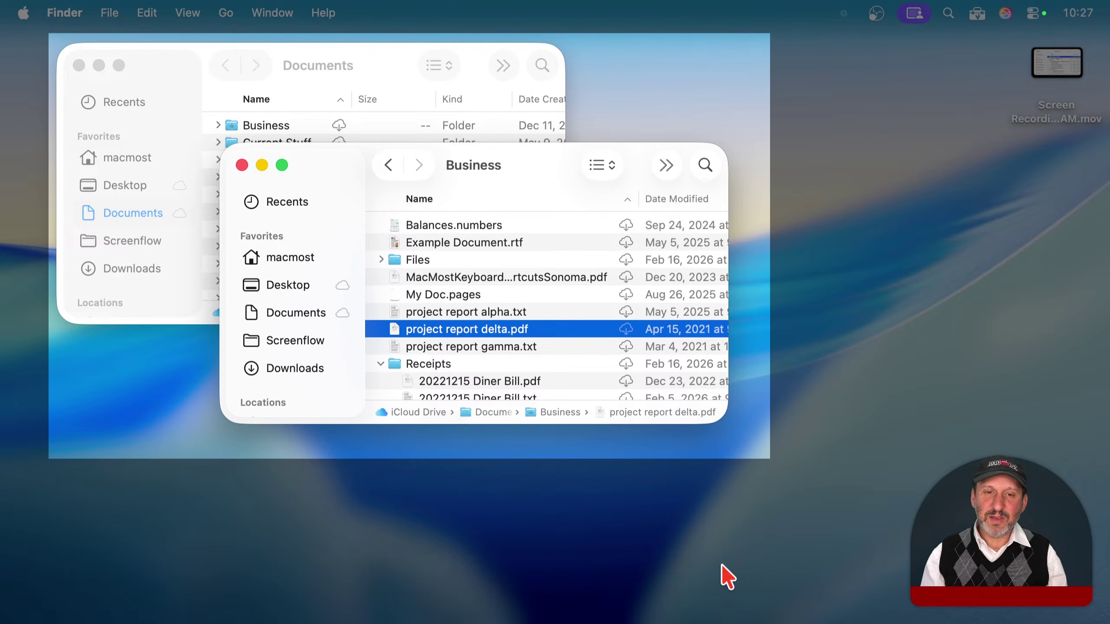
mouse_move(518, 174)
left_mouse_down()
mouse_move(546, 169)
mouse_move(534, 176)
left_mouse_up()
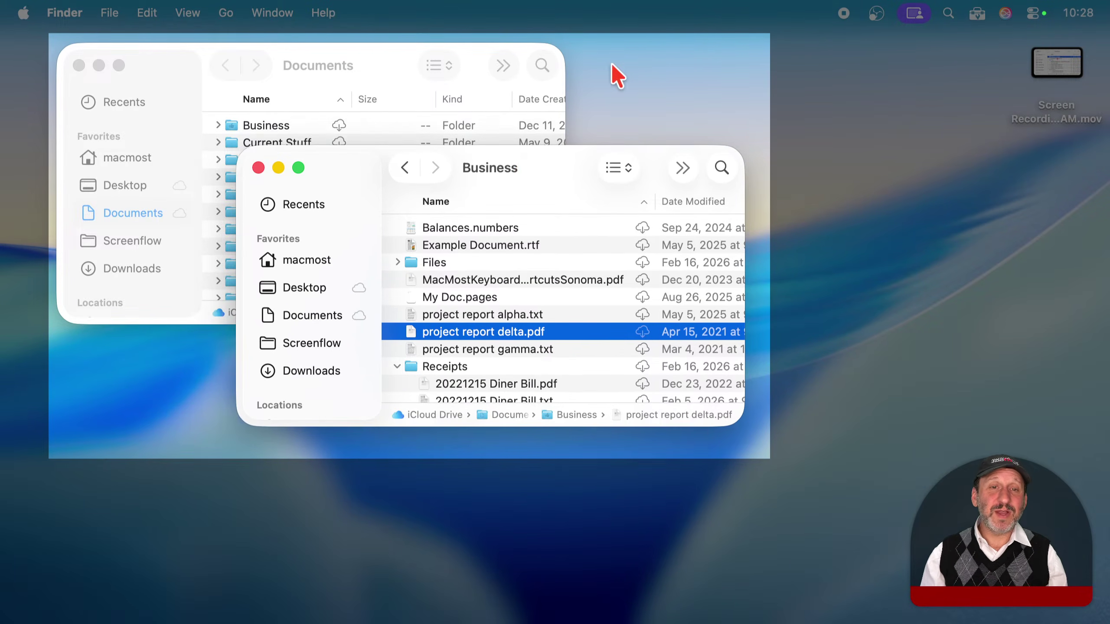
left_click_drag(381, 69, 385, 72)
left_click_drag(651, 165, 602, 170)
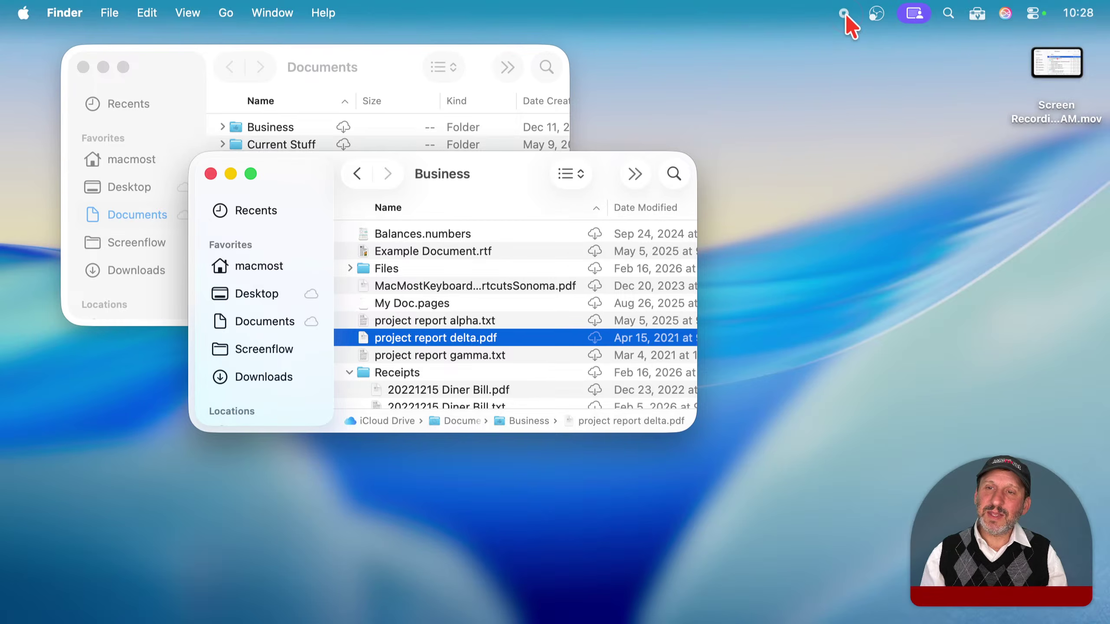
left_click(843, 13)
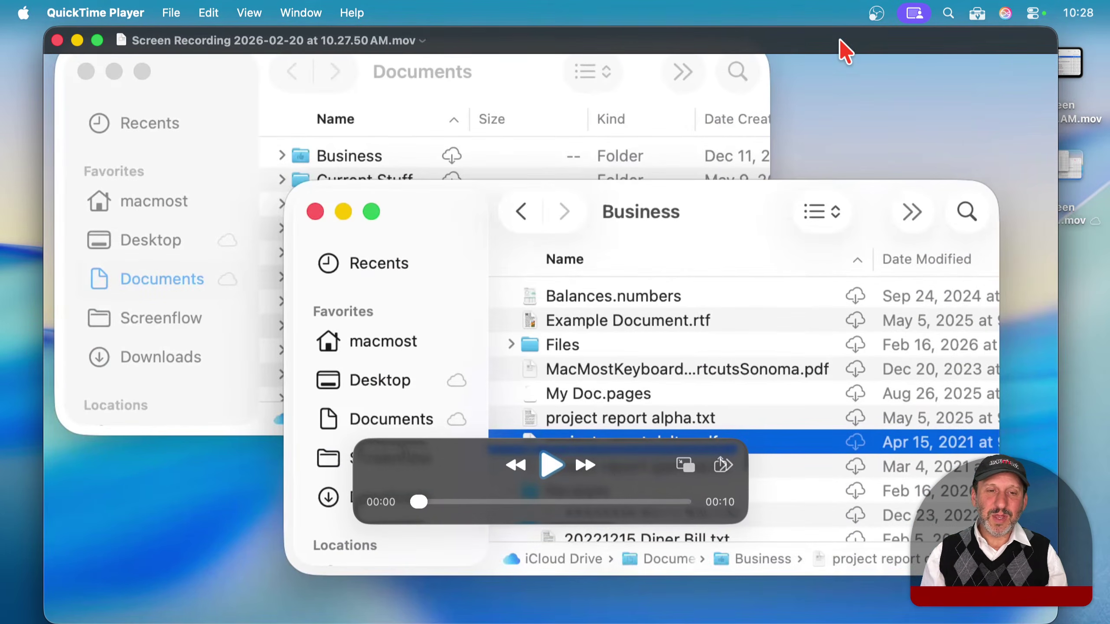
Step: Show QuickTime Player's application commands with the new portion recording open
left_click(112, 7)
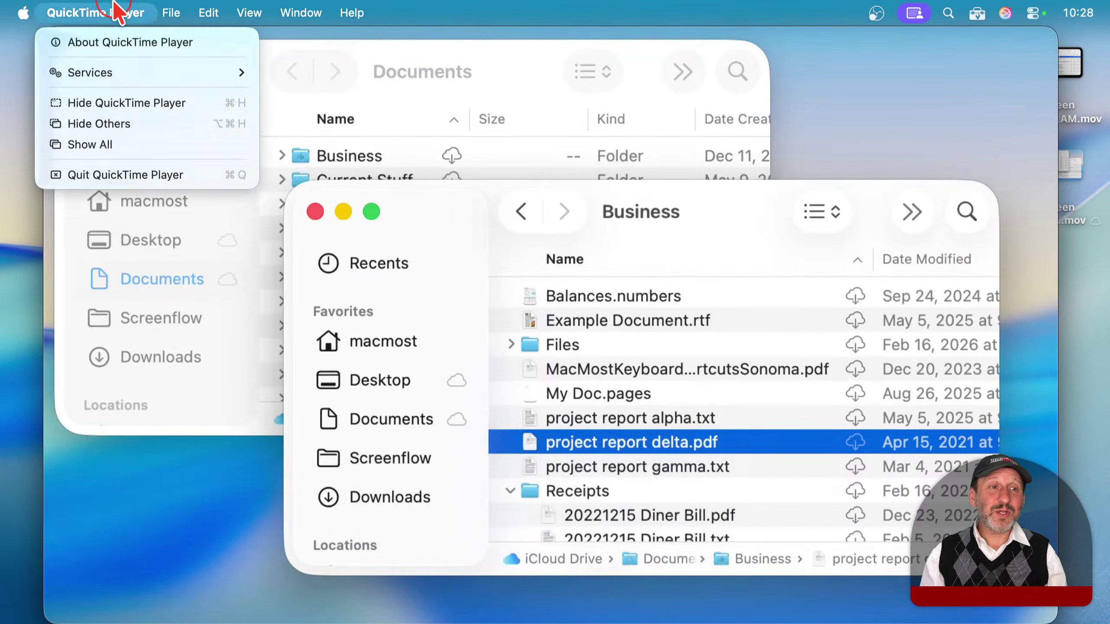
Step: Examine the save dialog for the open screen recording, including its destination choices, and leave without saving
left_click(105, 9)
left_click_drag(405, 497, 592, 504)
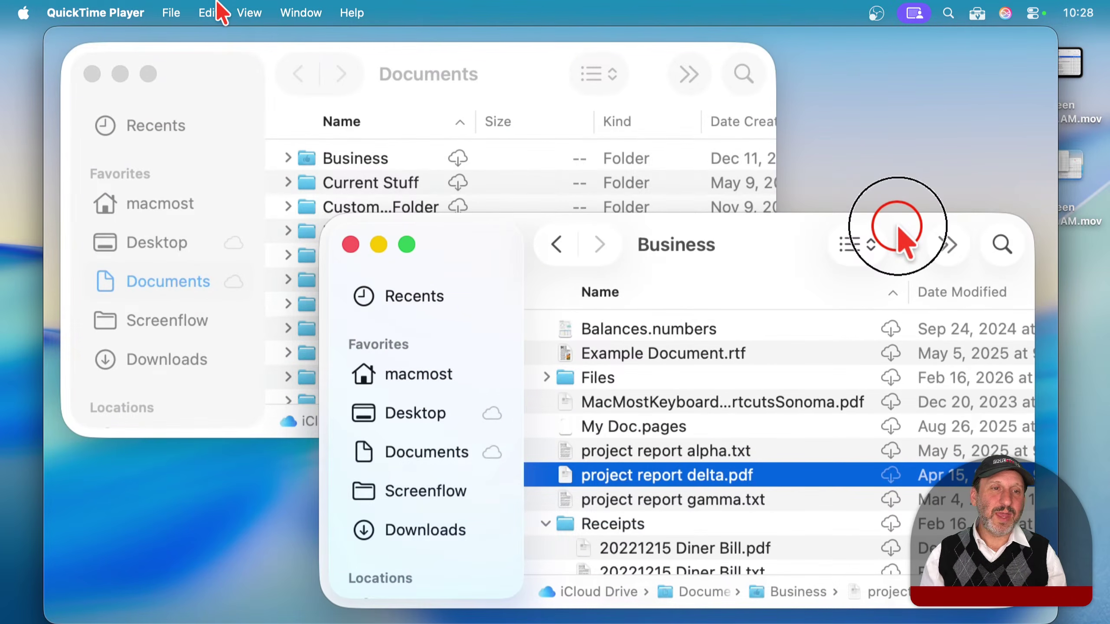
left_click(172, 13)
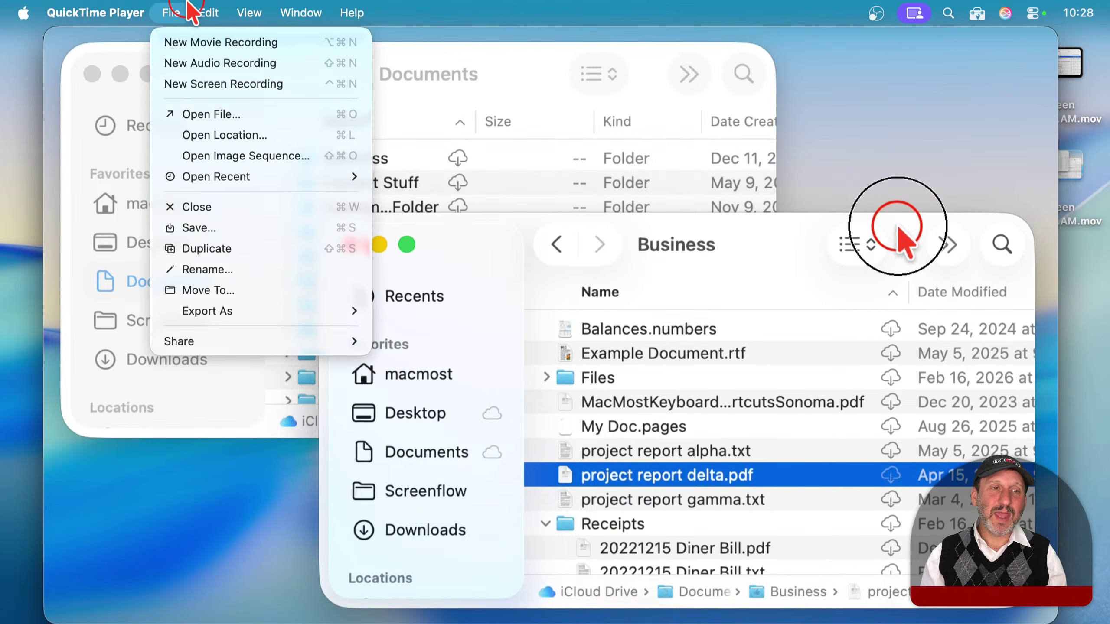
left_click(209, 223)
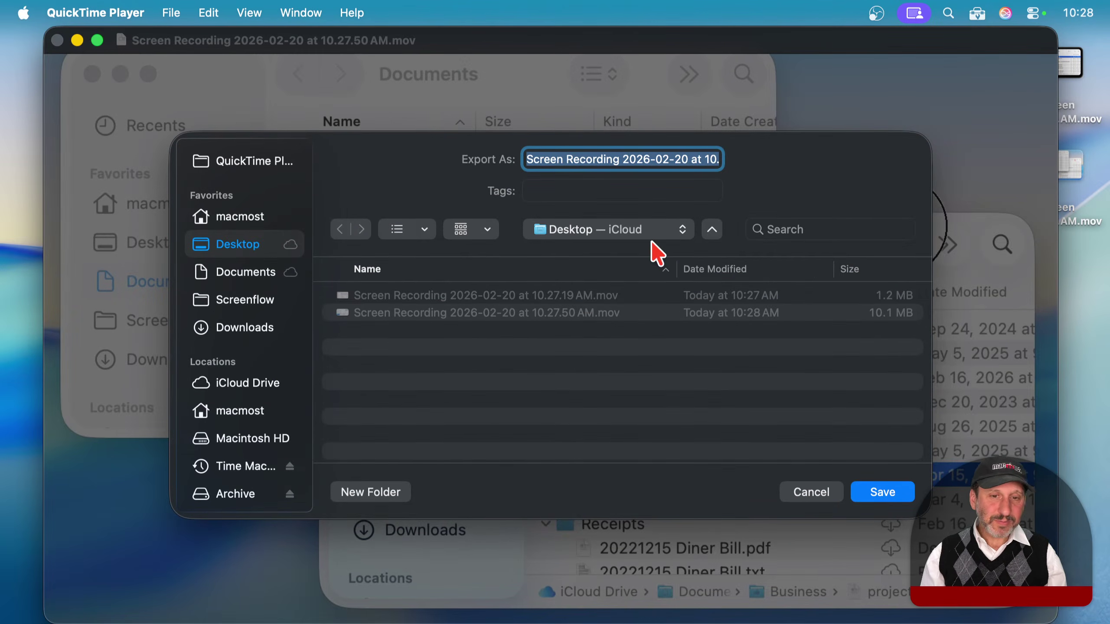
left_click(804, 485)
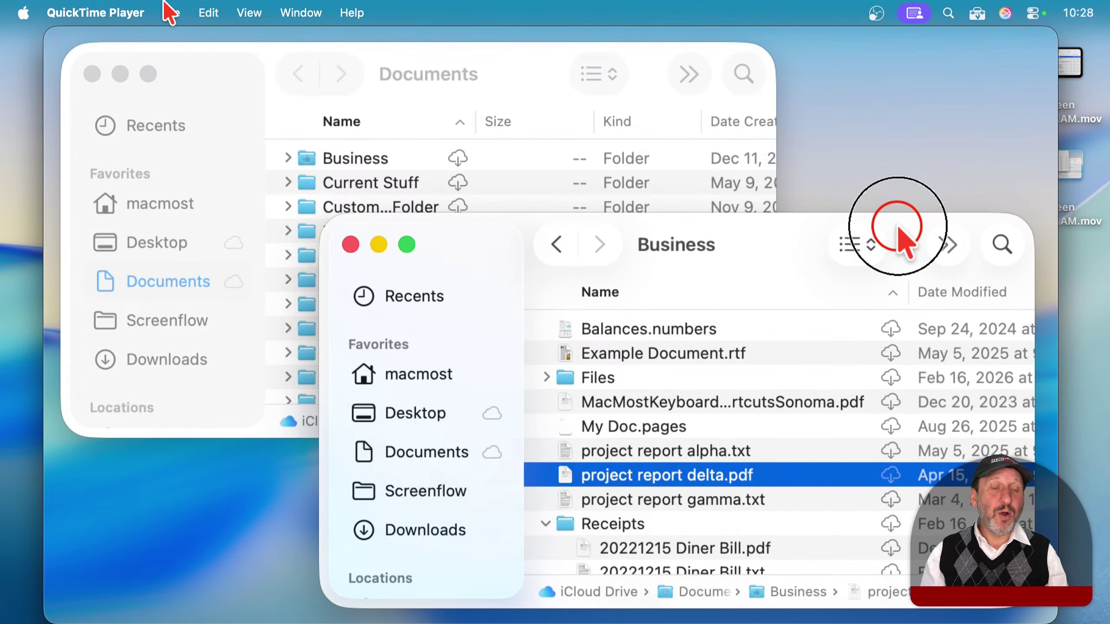
key("super+s")
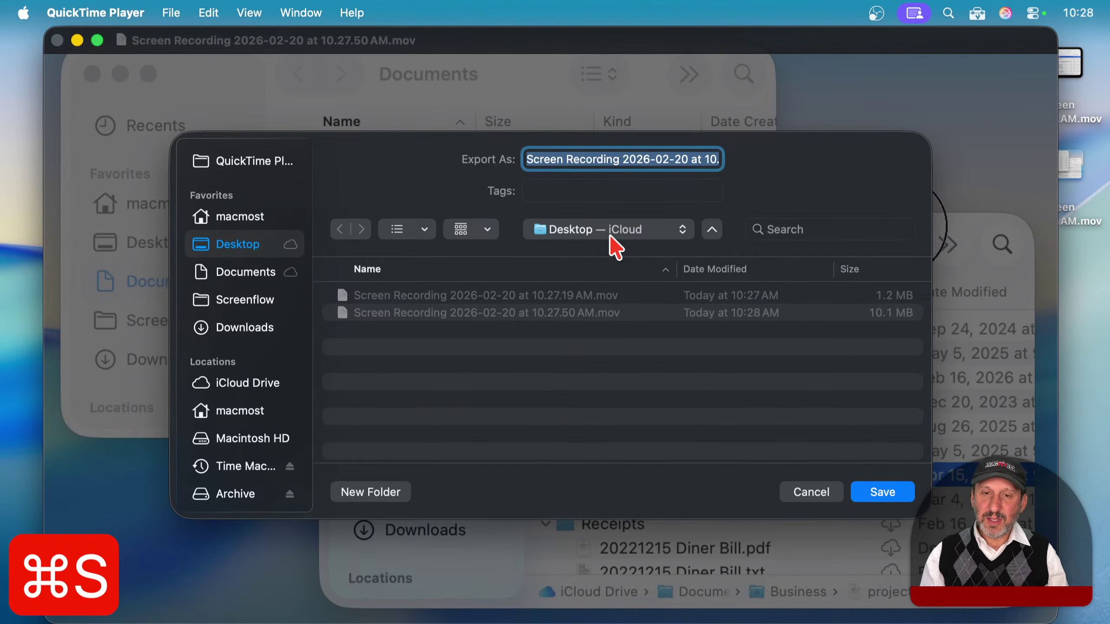
left_click(610, 231)
left_click(825, 203)
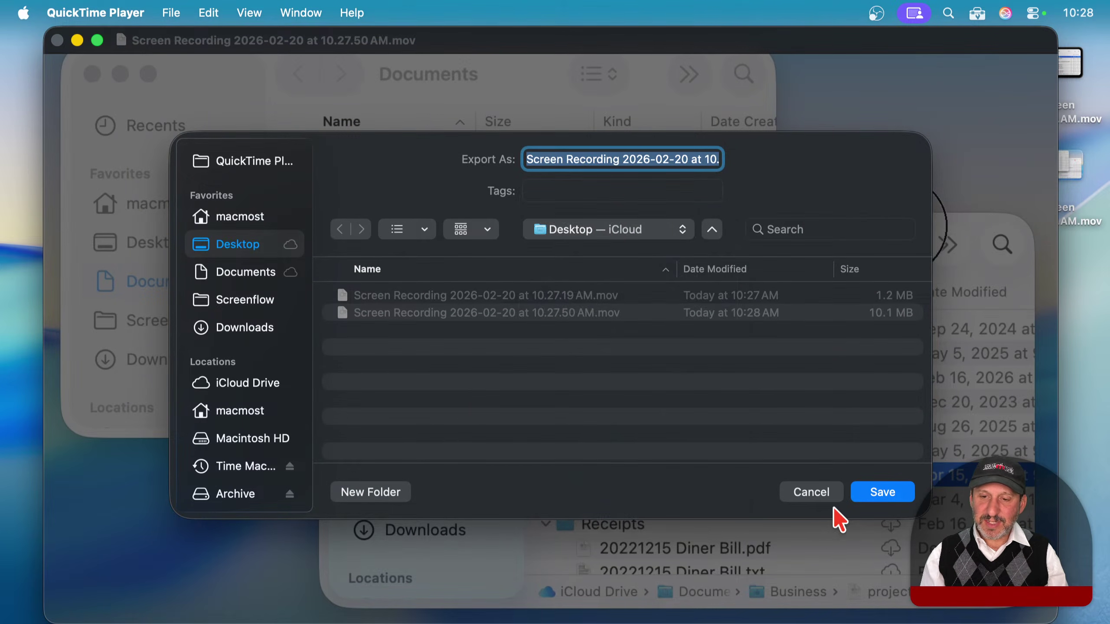
left_click(824, 492)
Step: Review the resolution options available for exporting the screen recording
left_click(172, 11)
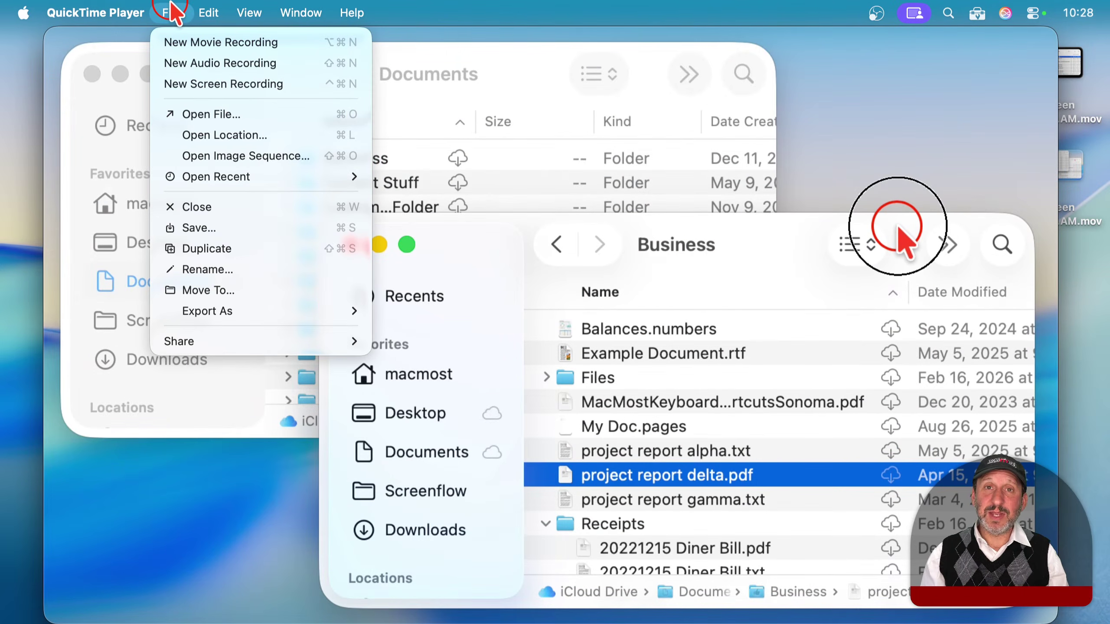
mouse_move(210, 311)
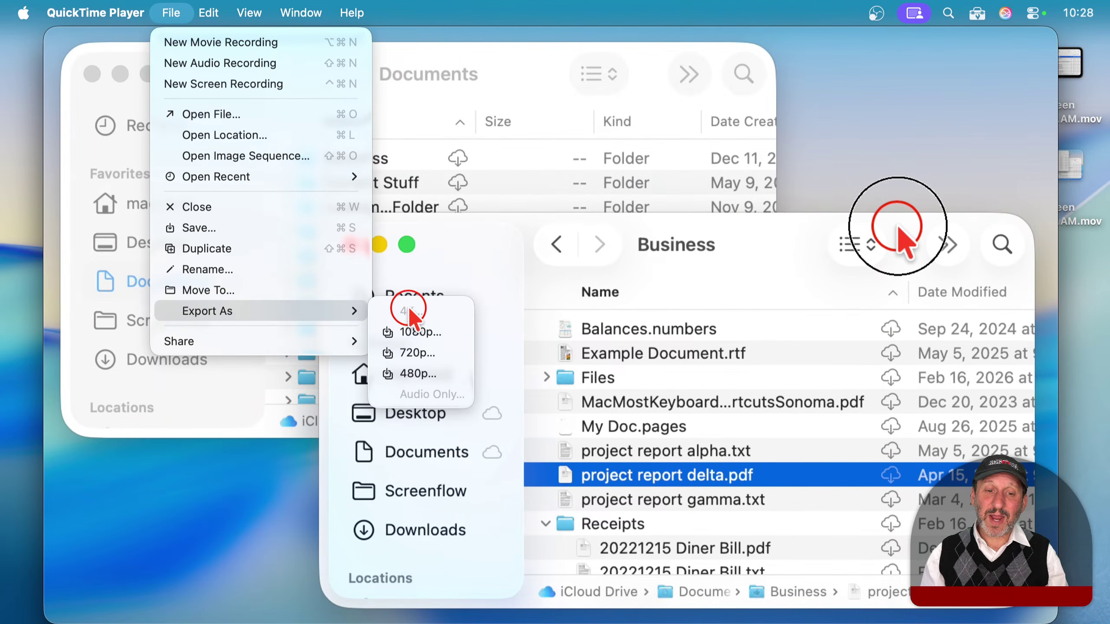
left_click(420, 355)
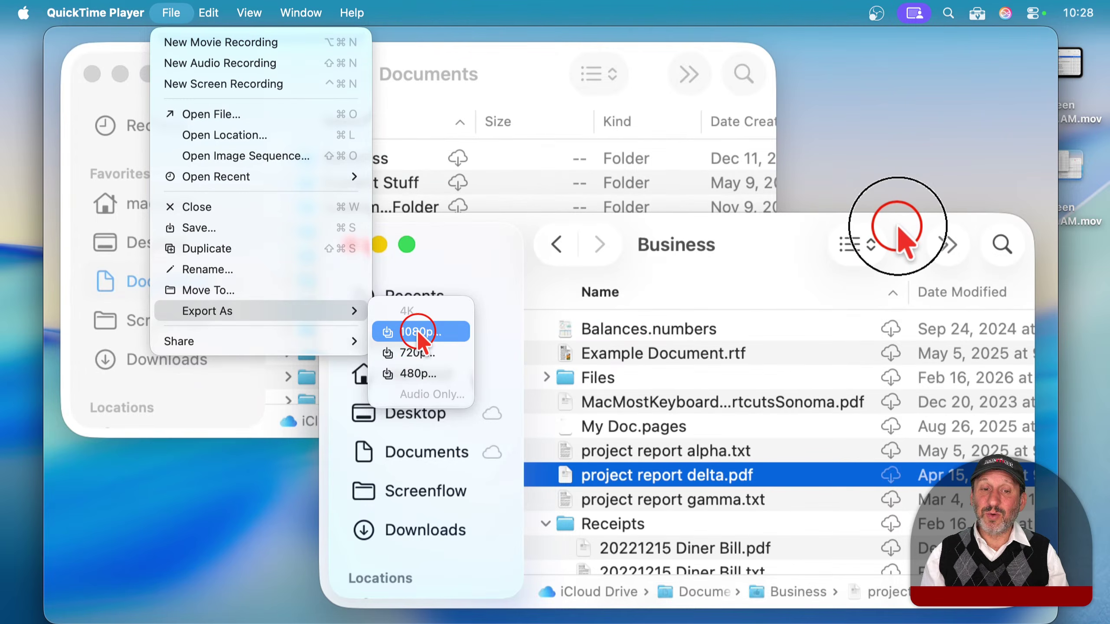
left_click(416, 374)
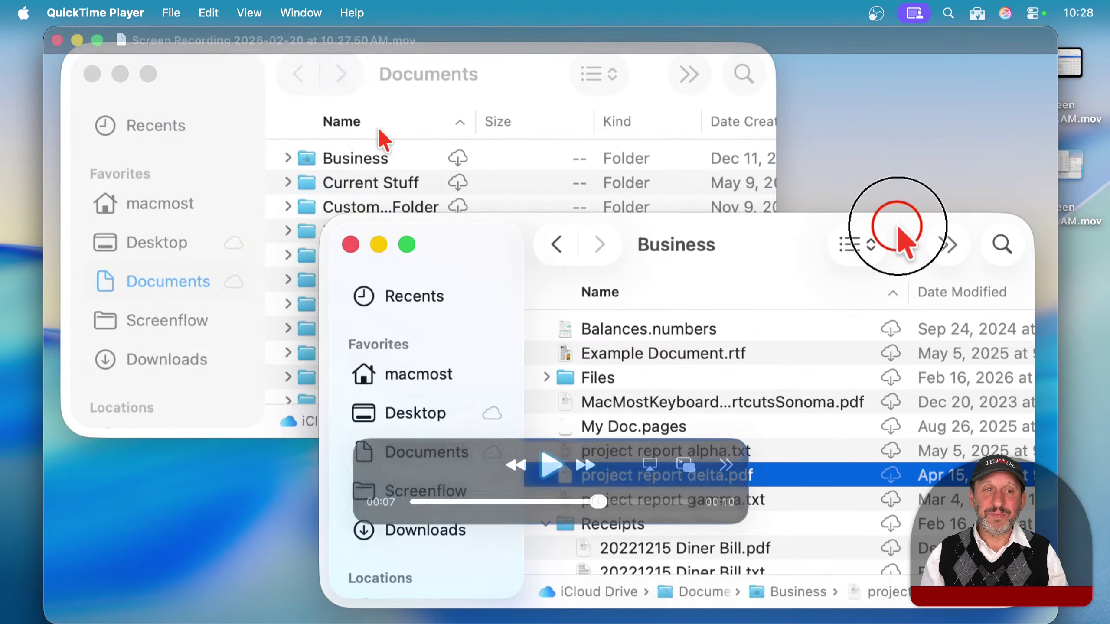
Step: Try to trim off the beginning of the screen recording by moving the start of the trim selection
left_click(247, 12)
left_click(206, 12)
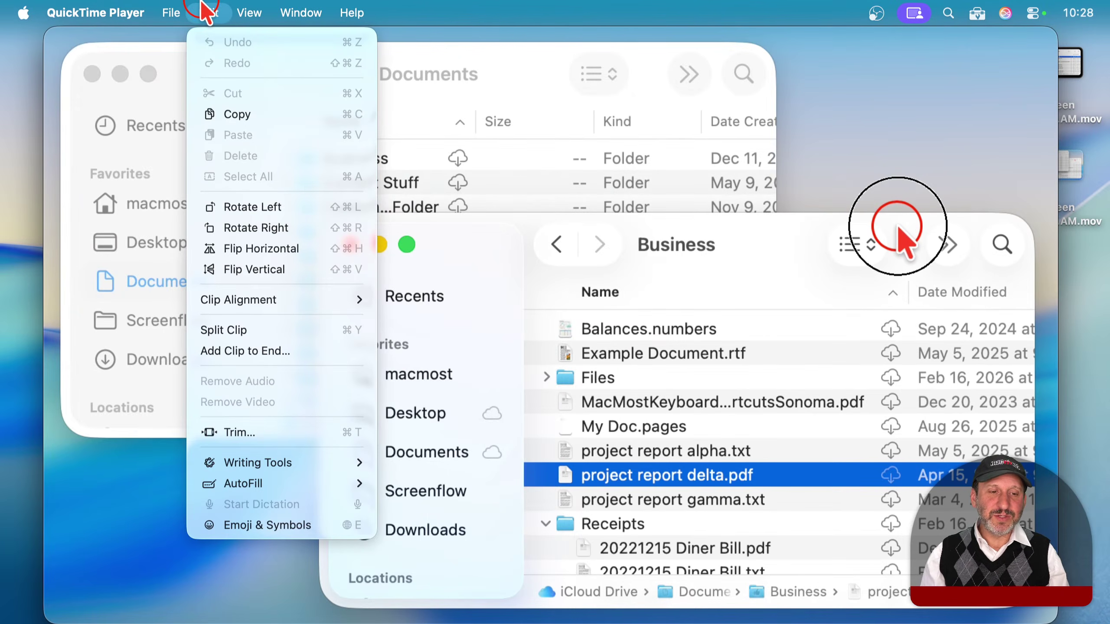
mouse_move(238, 300)
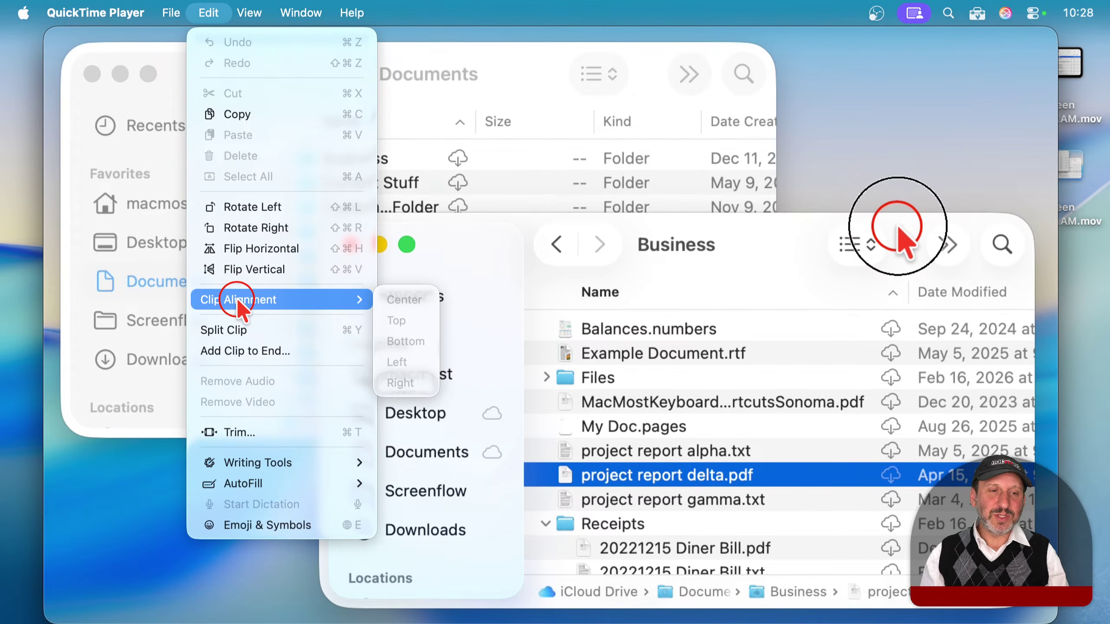
left_click(245, 432)
left_click_drag(163, 562, 326, 557)
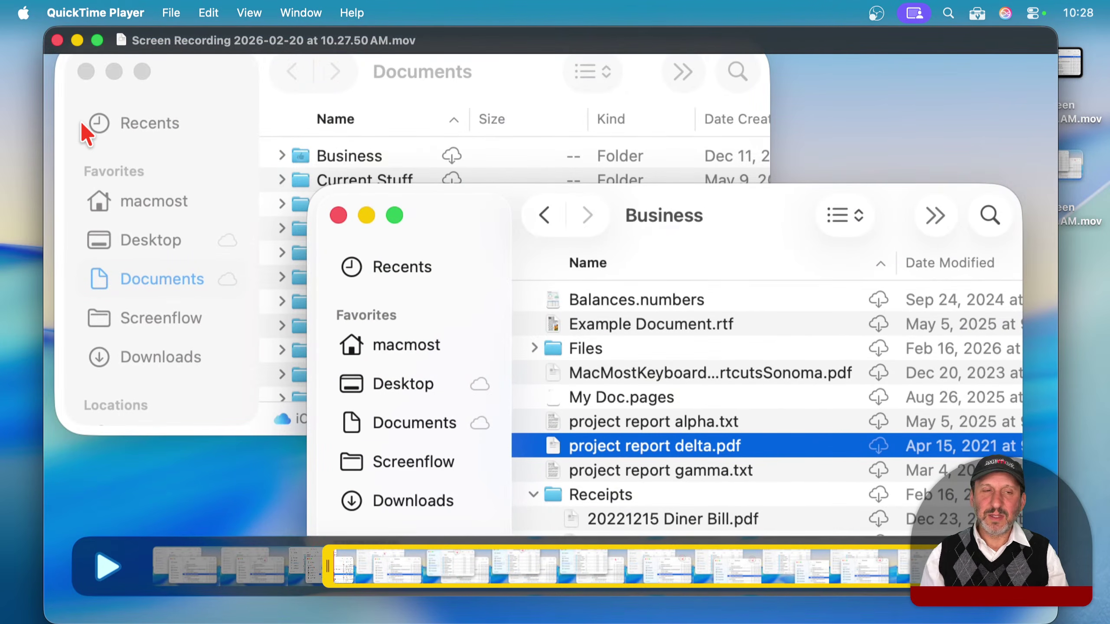
Step: Close the screen recording and discard the pending trim changes
left_click(58, 40)
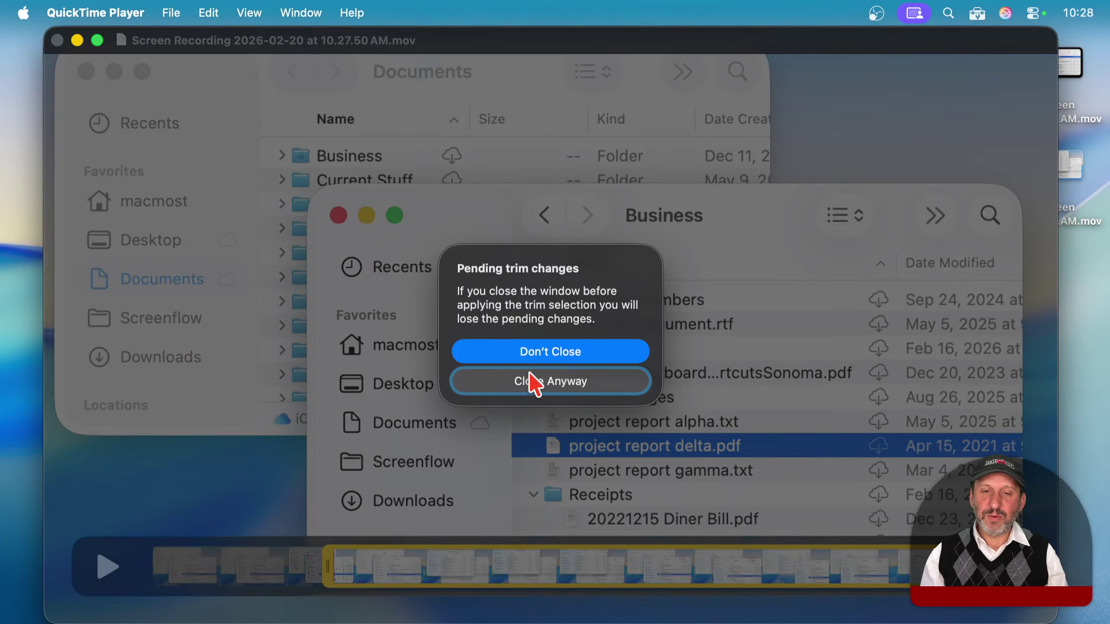
left_click(530, 350)
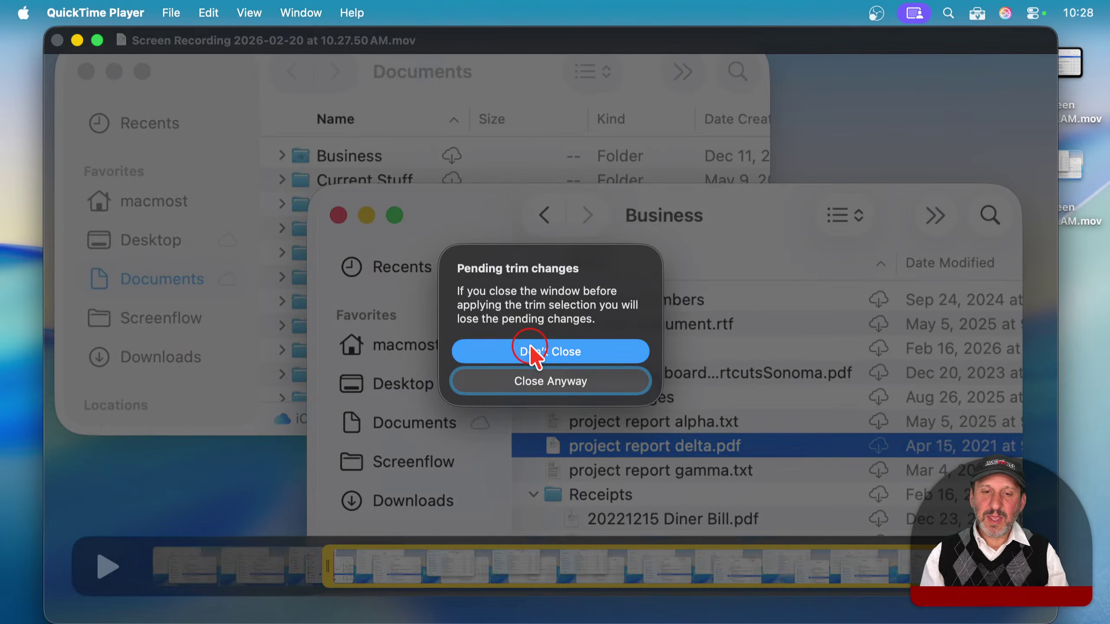
left_click(516, 376)
Step: Clear both screen recording files off the desktop and bring the Business folder window to the front
left_click(914, 119)
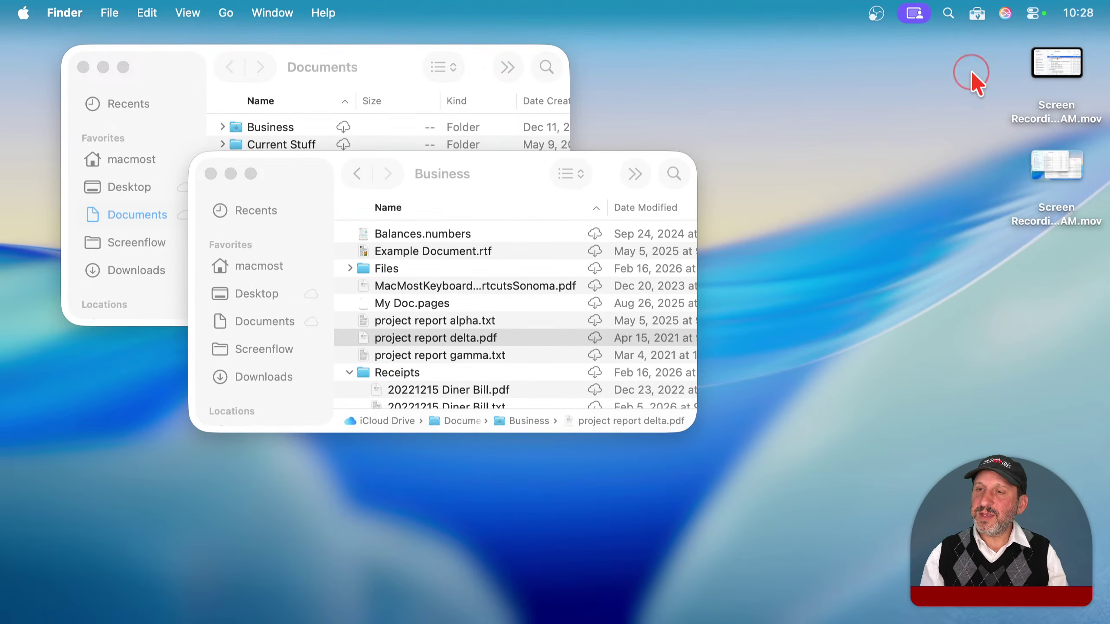
left_click_drag(971, 73, 1067, 612)
left_click(497, 177)
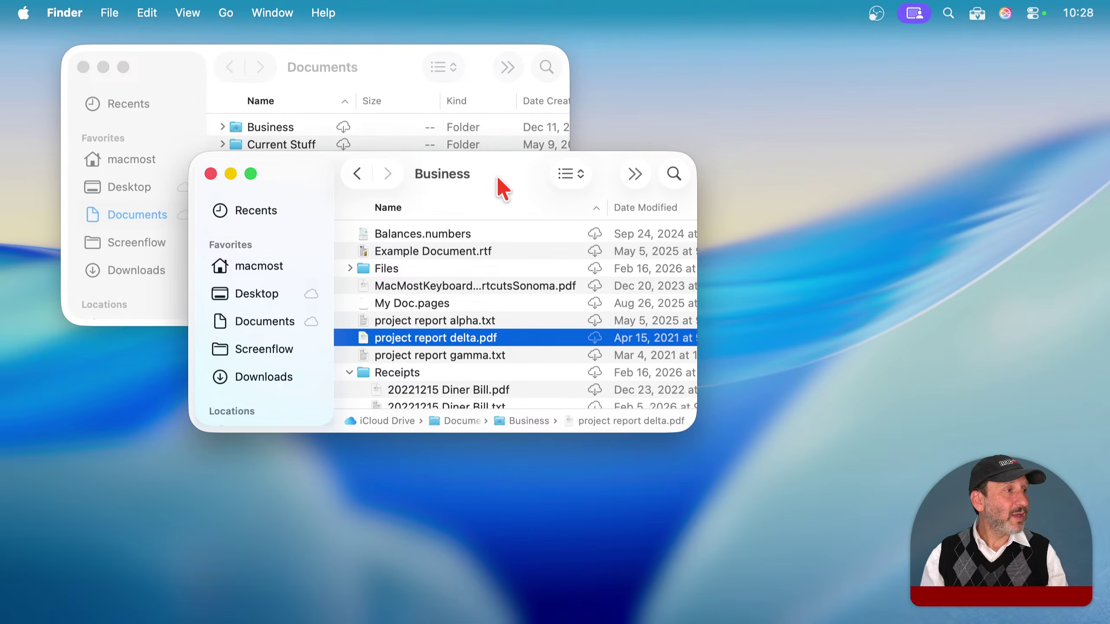
Step: Set up an entire-screen screenshot capture that saves to the Screenshots folder inside Documents
key("shift+super+5")
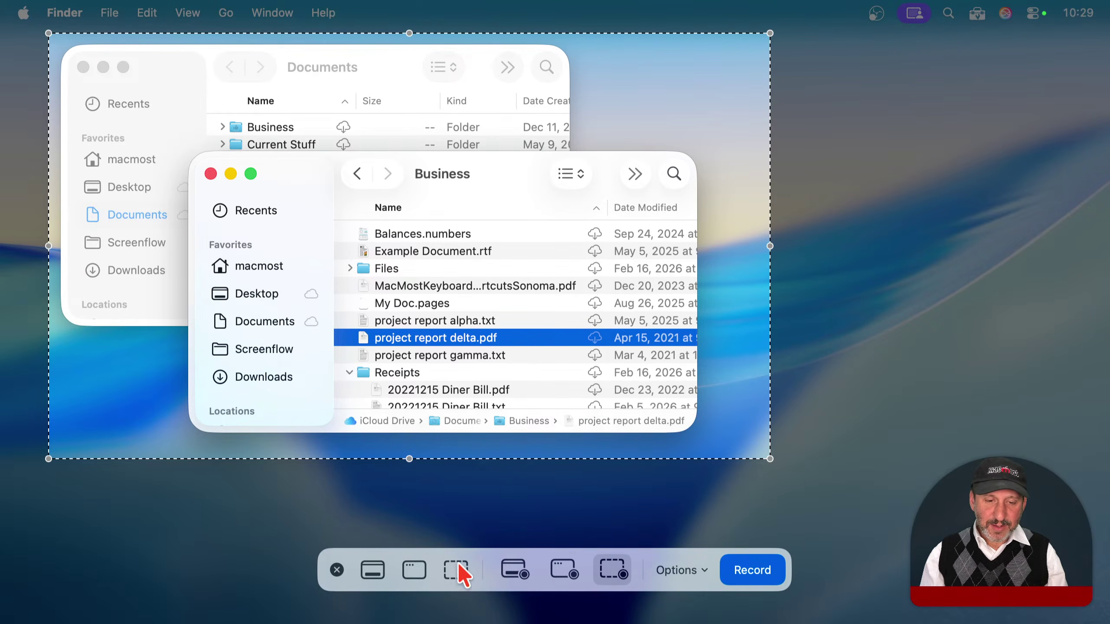
left_click(365, 569)
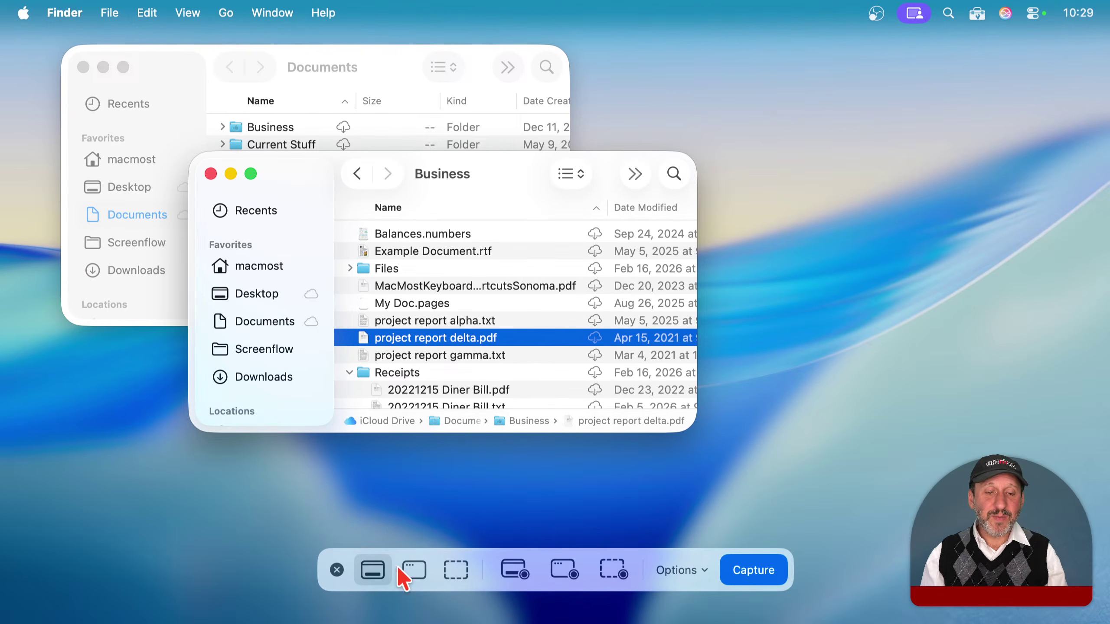
left_click(677, 568)
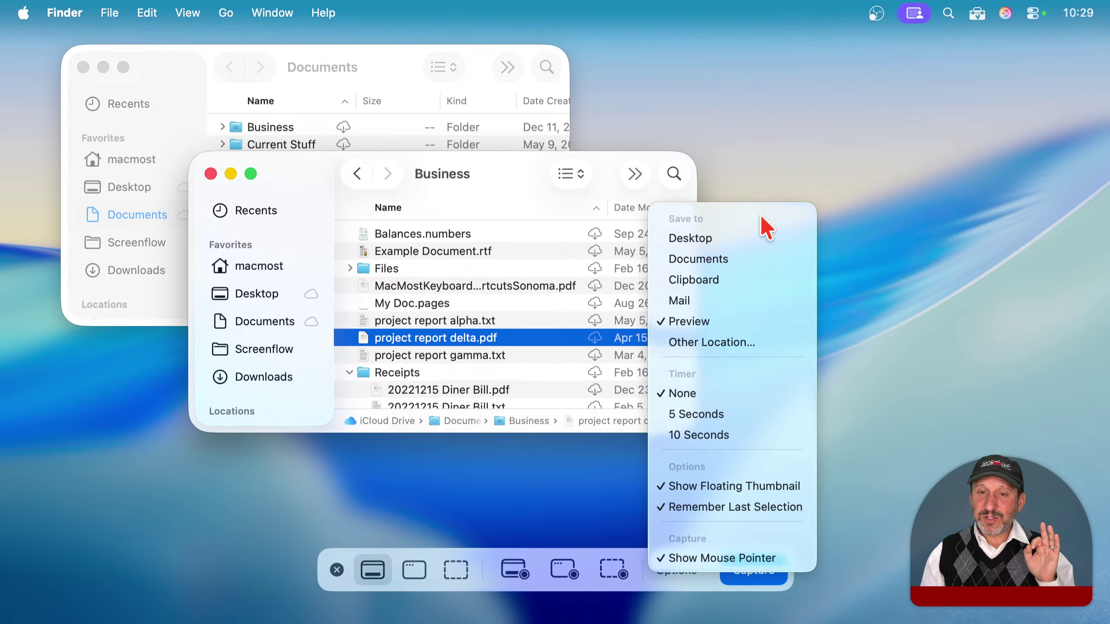
left_click(698, 340)
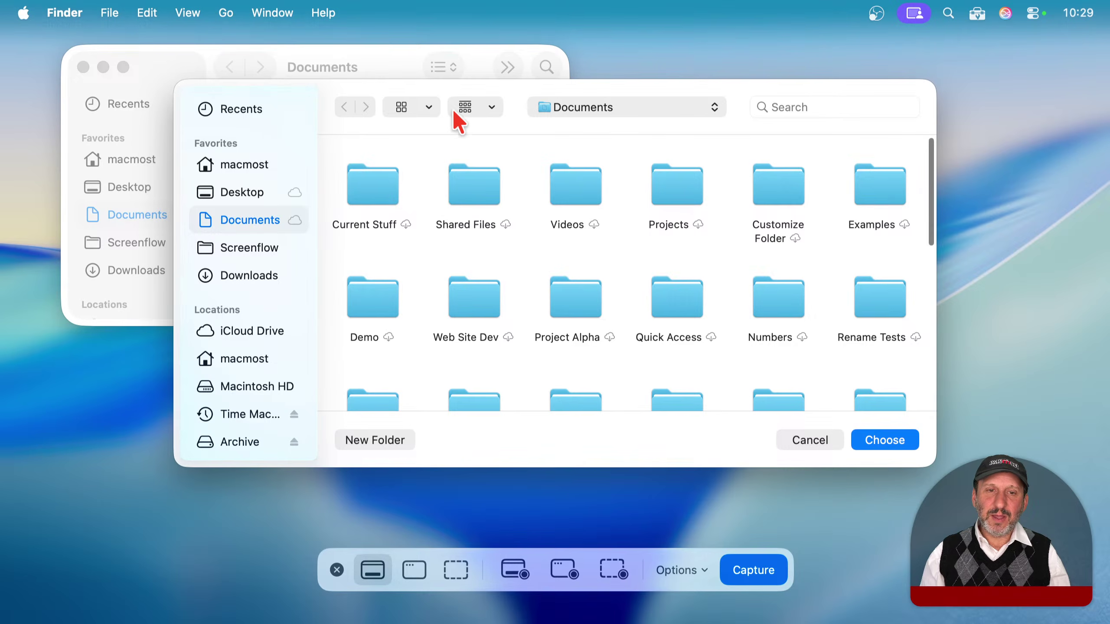
left_click(478, 107)
left_click(422, 108)
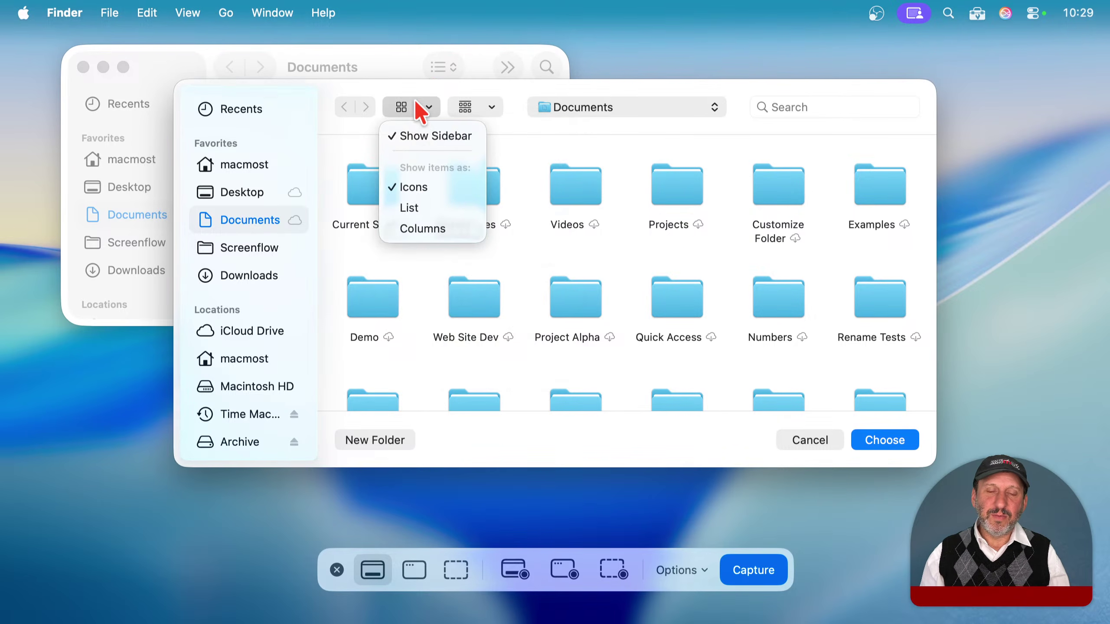
left_click(421, 208)
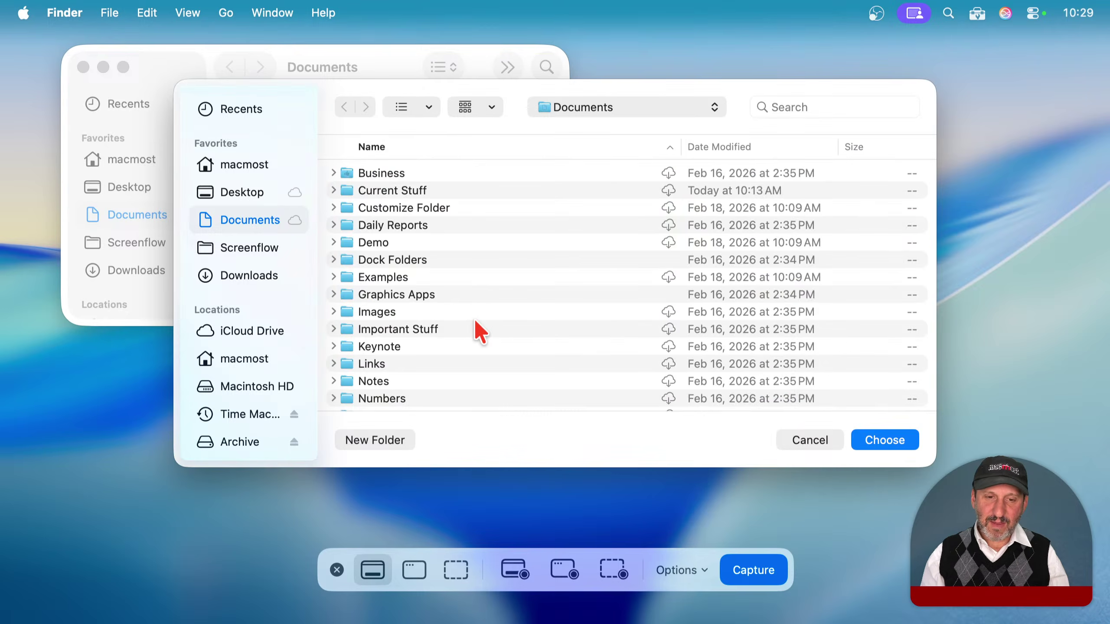
scroll(480, 331, "down", 5)
scroll(479, 330, "down", 6)
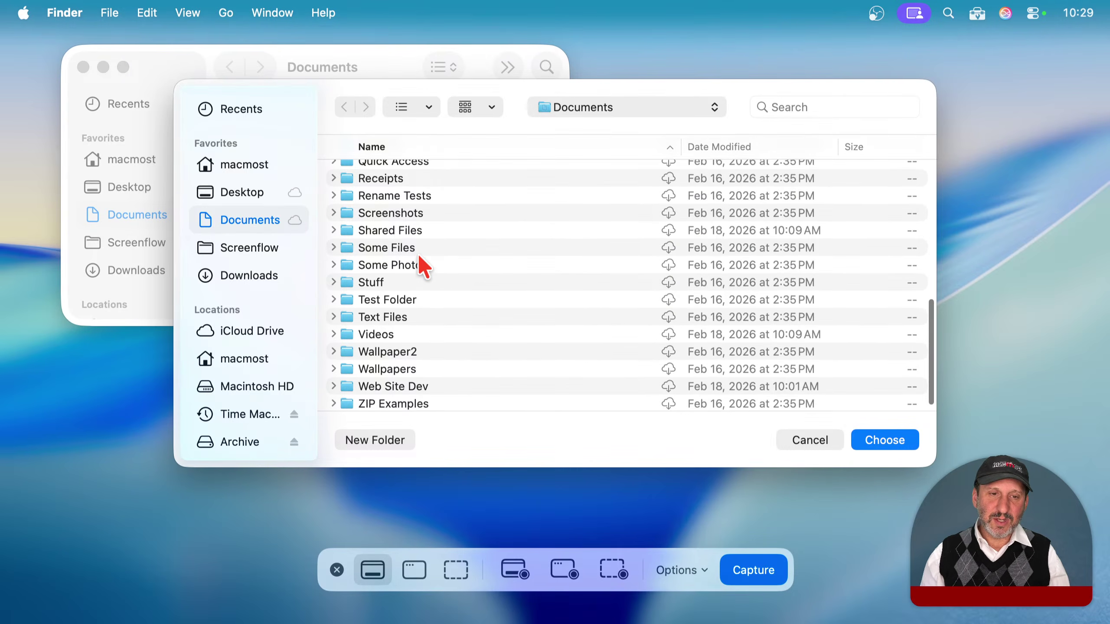
double_click(390, 214)
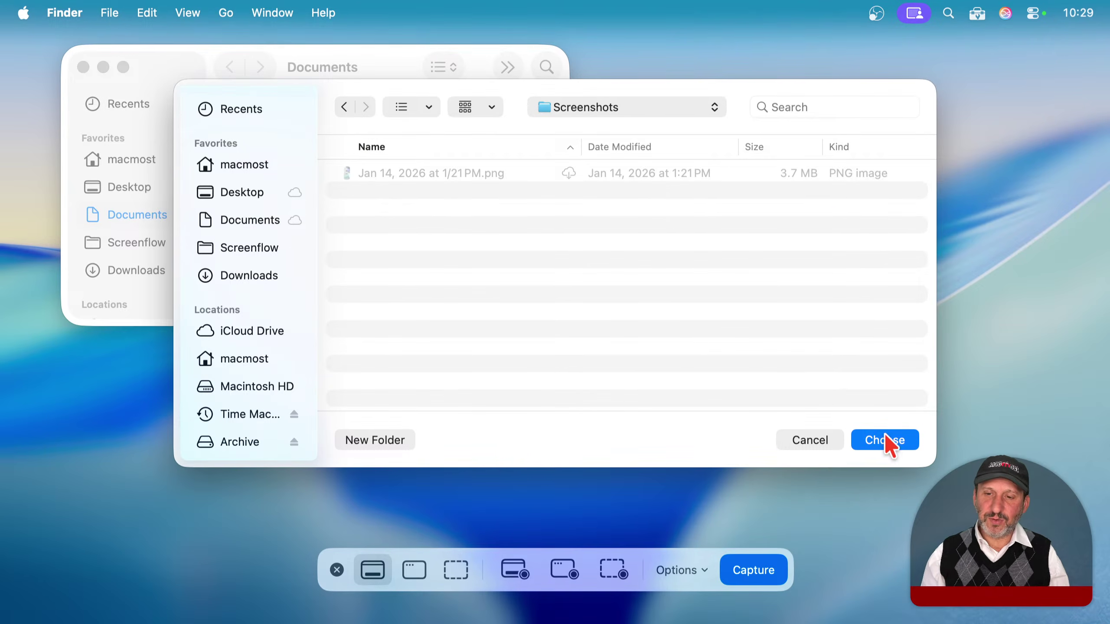
left_click(885, 440)
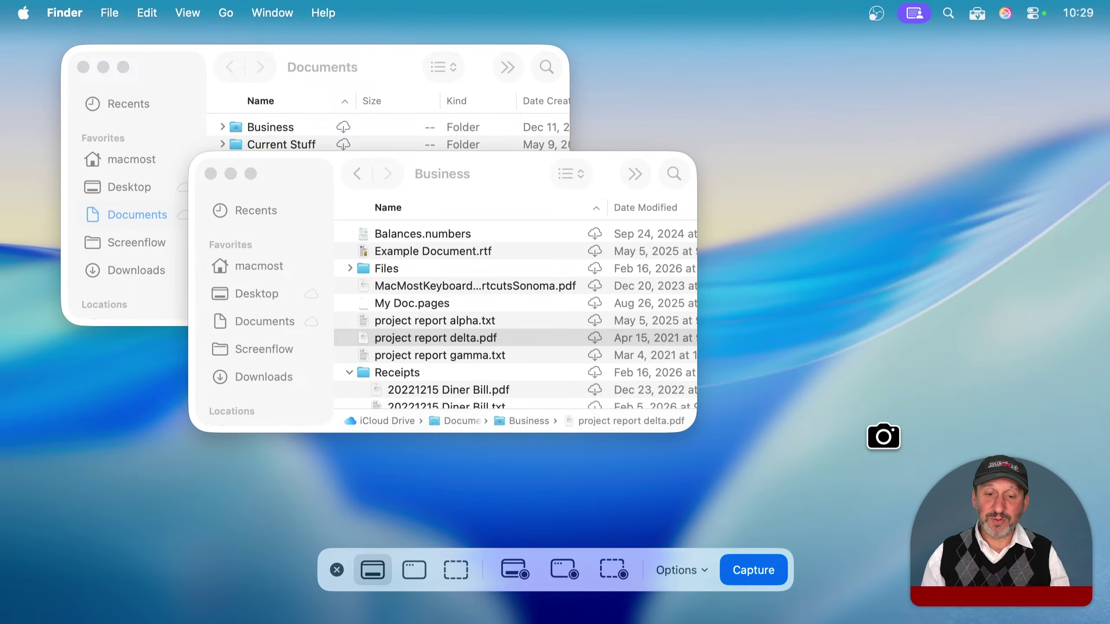
Step: Turn off the floating thumbnail and the mouse pointer for screenshots, and capture the entire screen
left_click(678, 568)
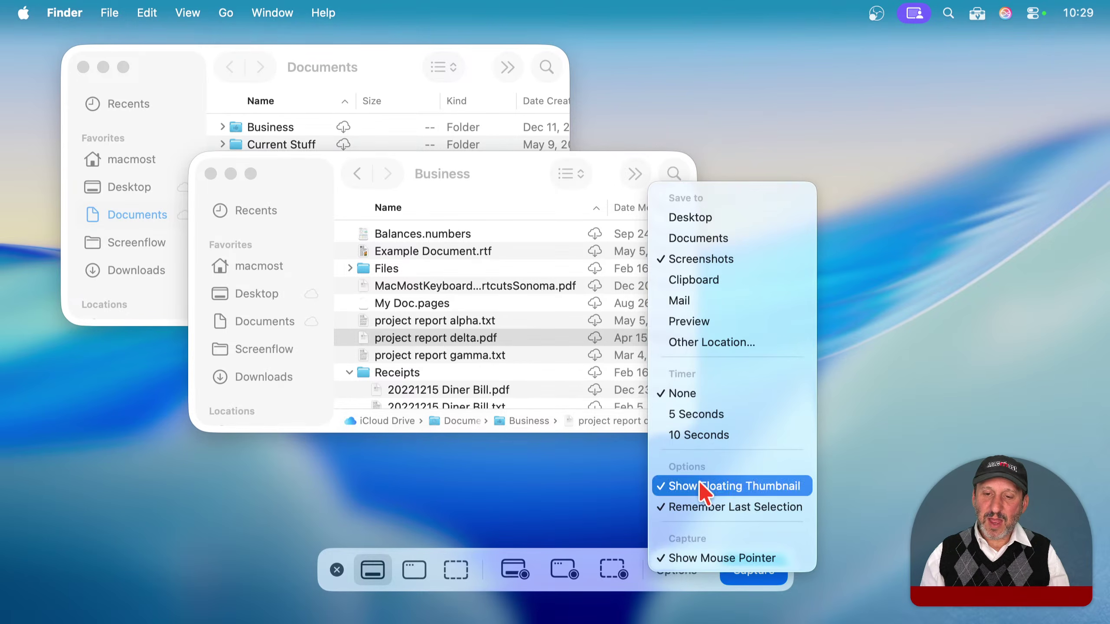
left_click(700, 484)
left_click(680, 566)
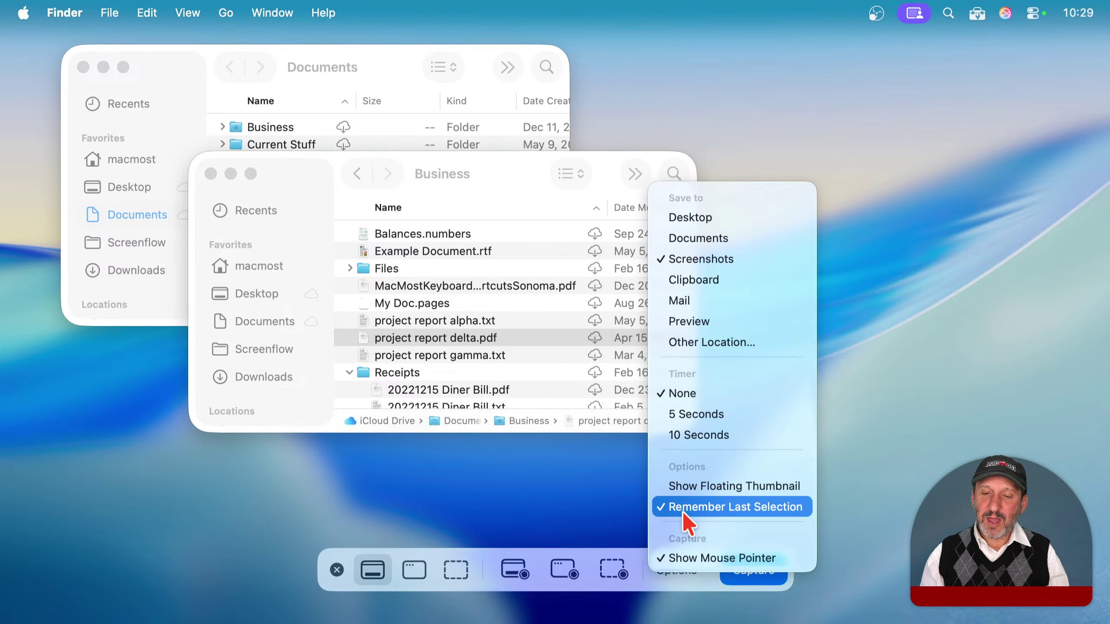
left_click(677, 564)
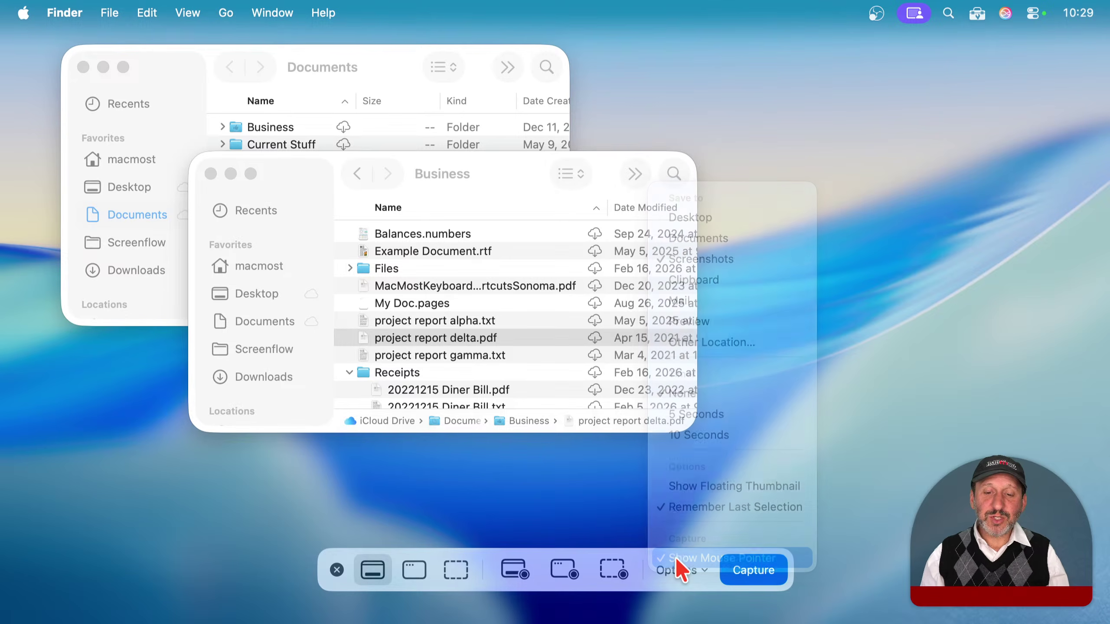
left_click(678, 570)
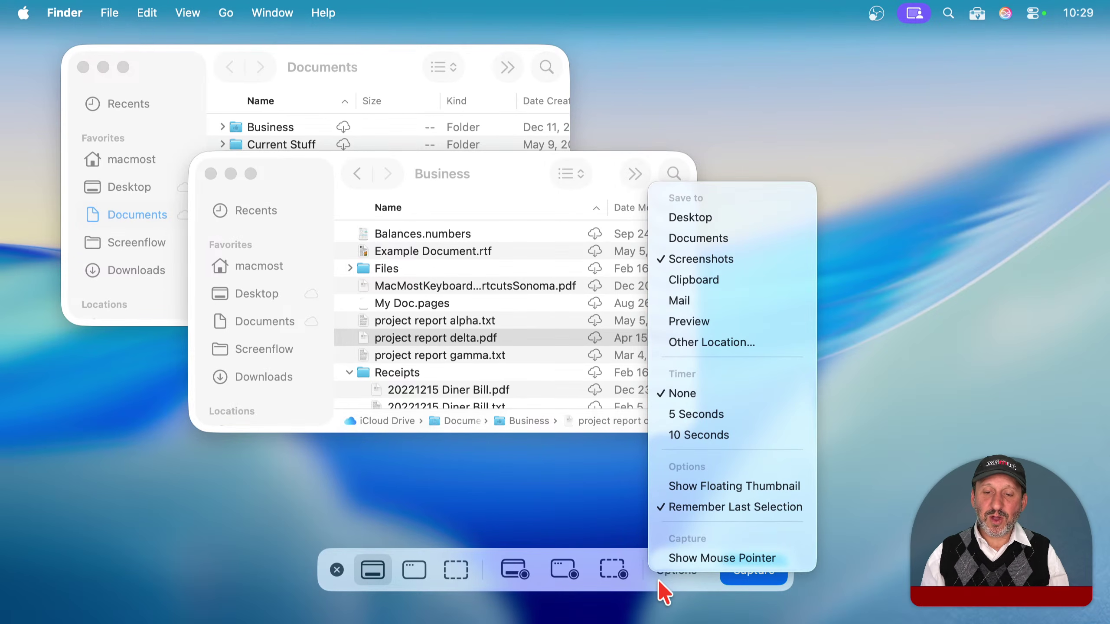
left_click(659, 581)
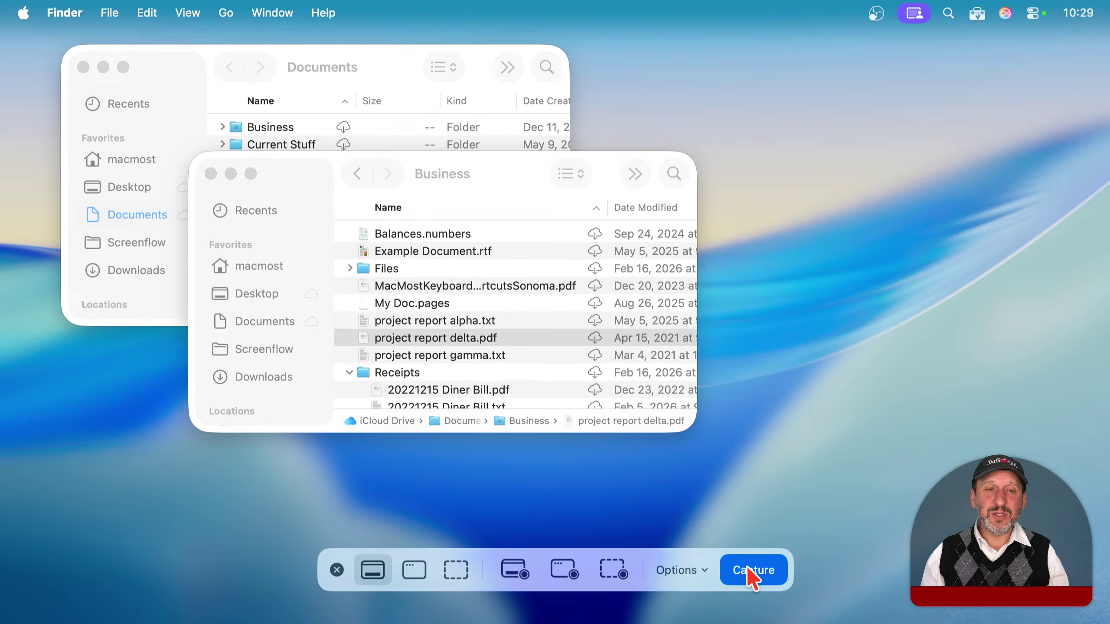
left_click(753, 576)
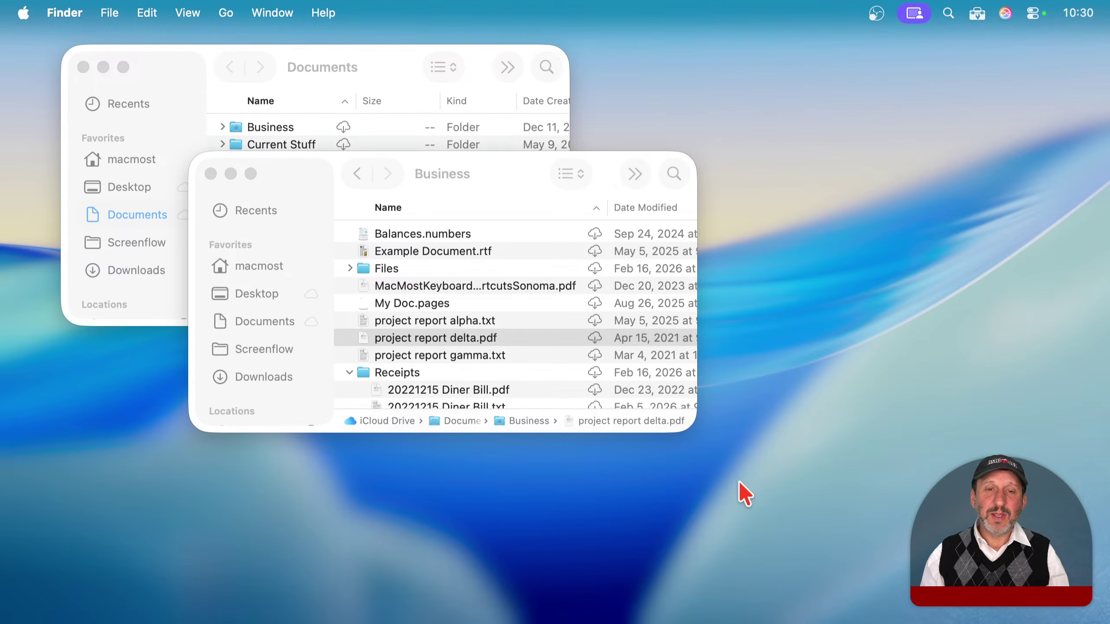
key("shift+super+5")
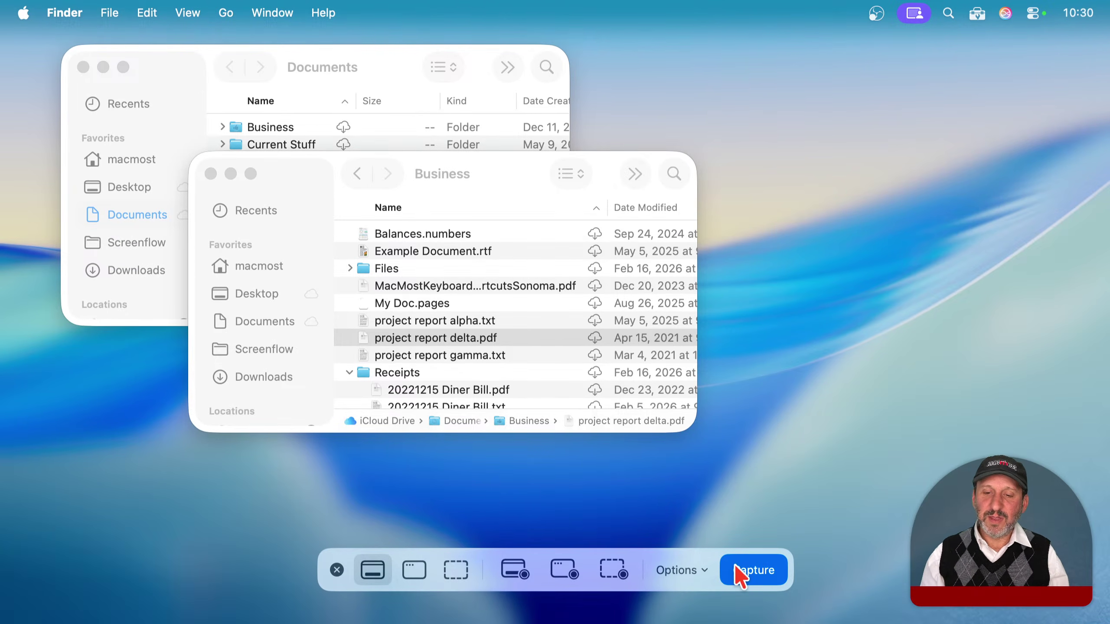
key("Escape")
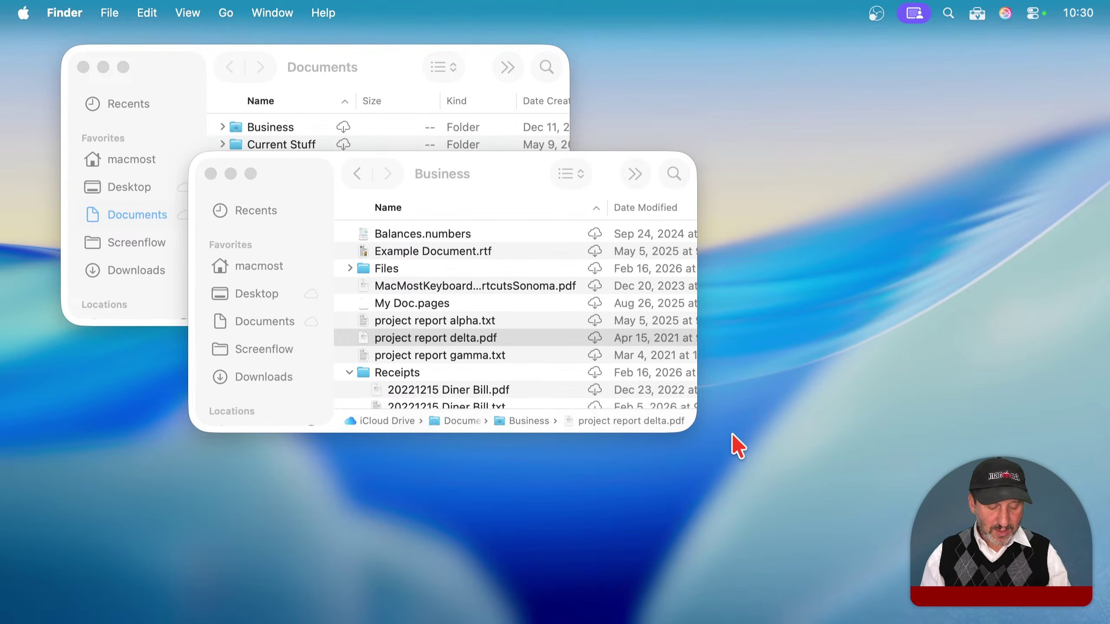
key("shift+super+5")
key("Escape")
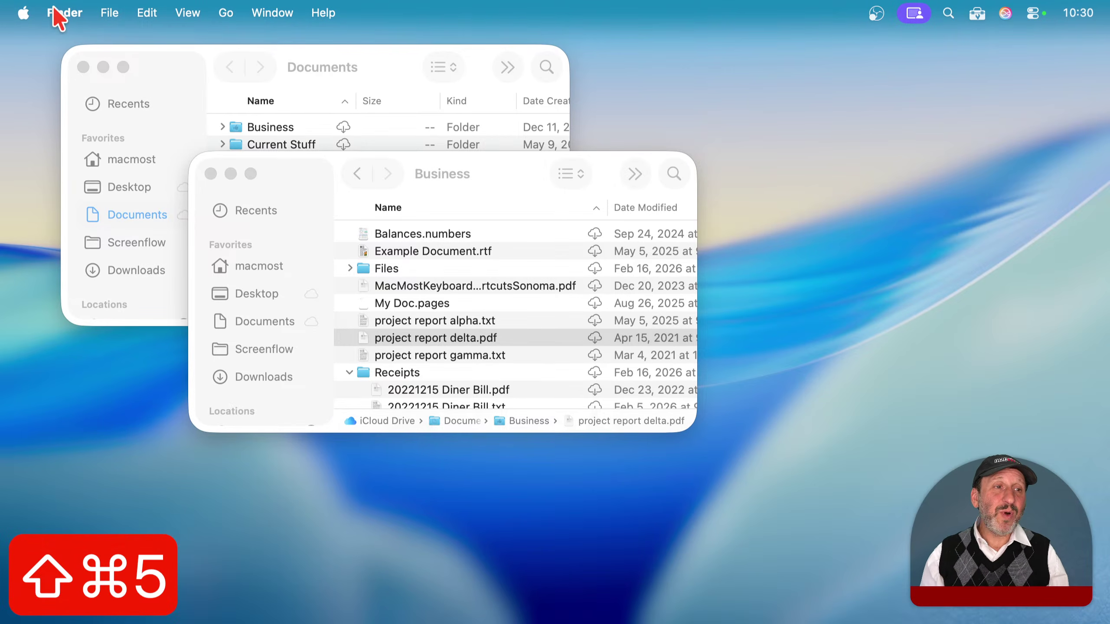
Step: Review the keyboard shortcuts assigned to screenshots in System Settings, and close the settings
left_click(23, 13)
left_click(38, 73)
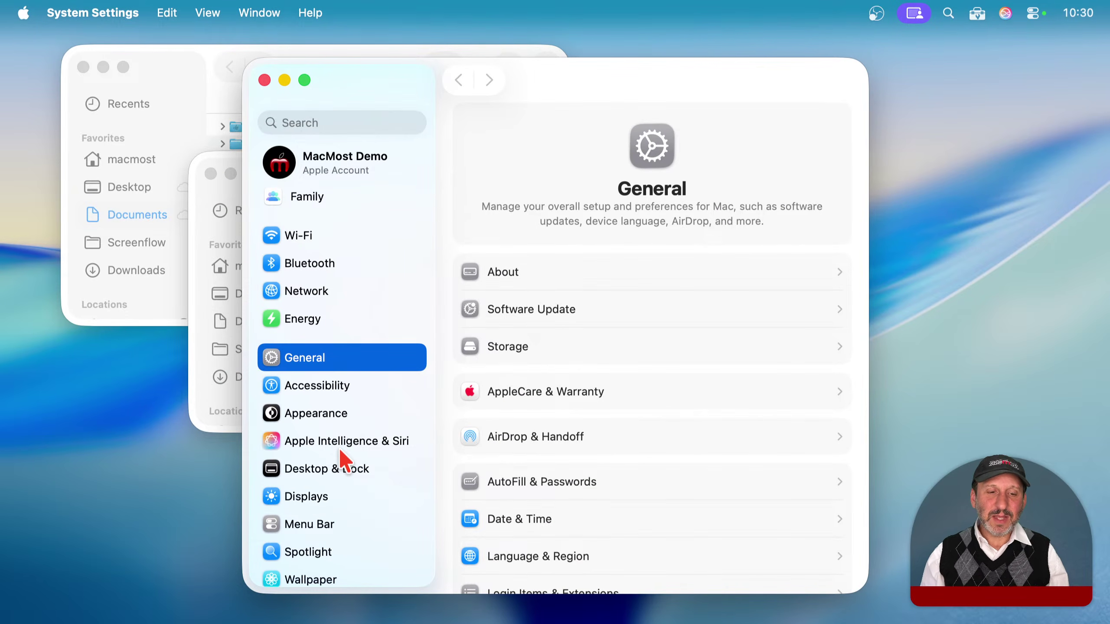
scroll(344, 500, "down", 15)
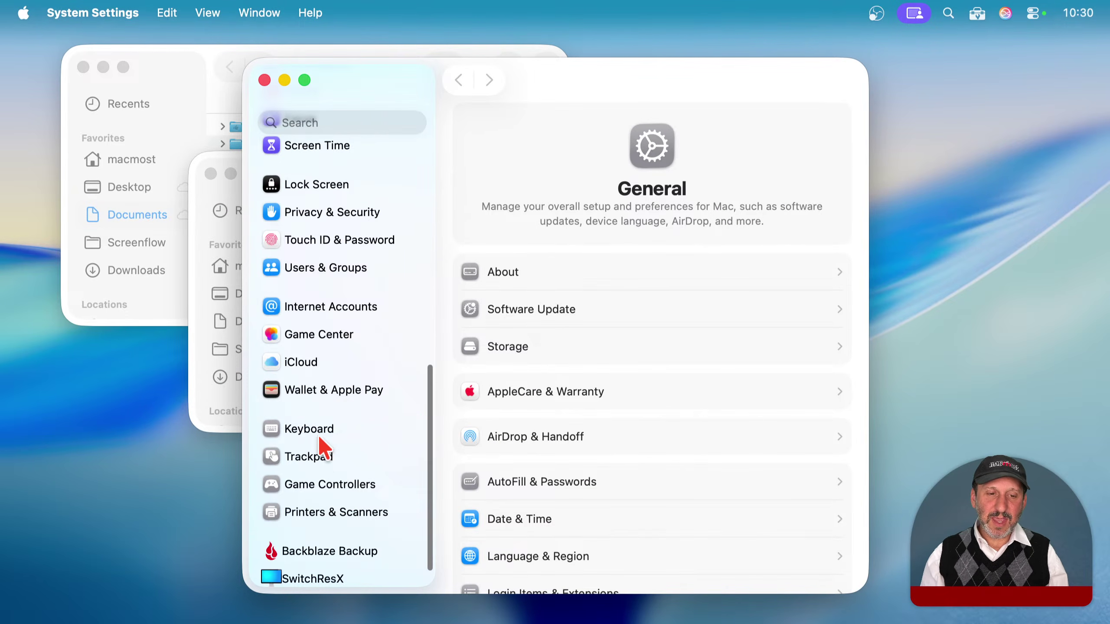
left_click(318, 432)
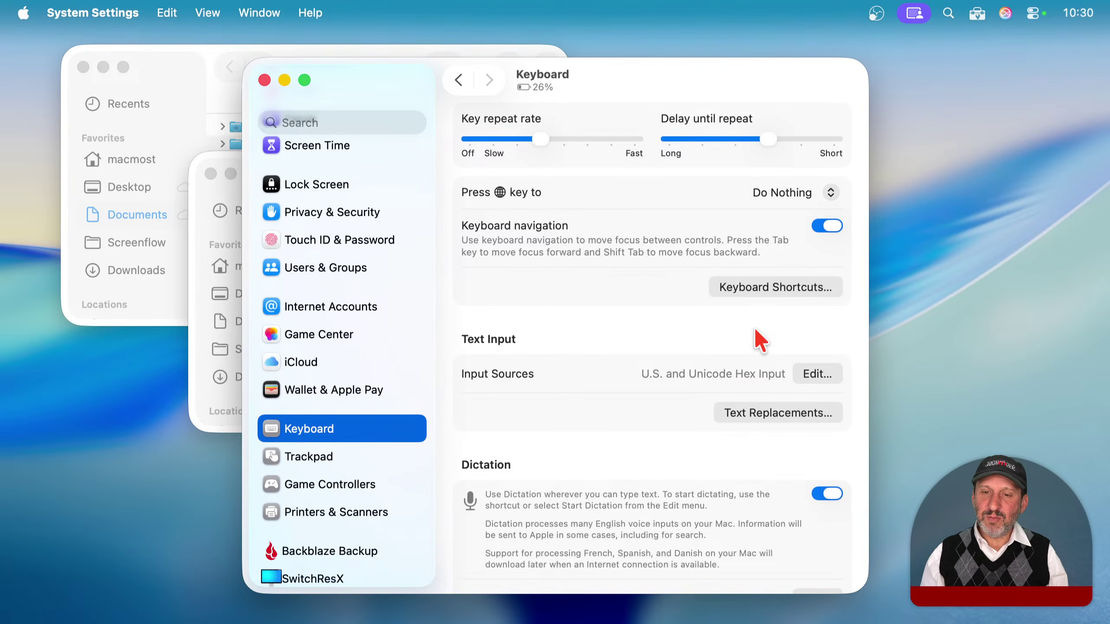
left_click(767, 288)
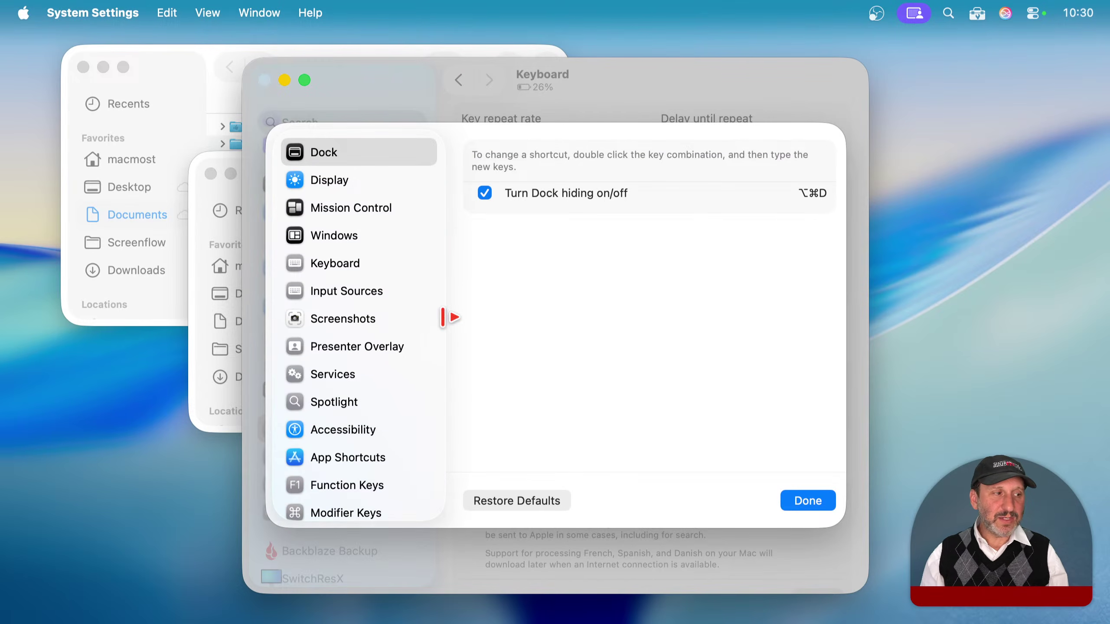
left_click(354, 320)
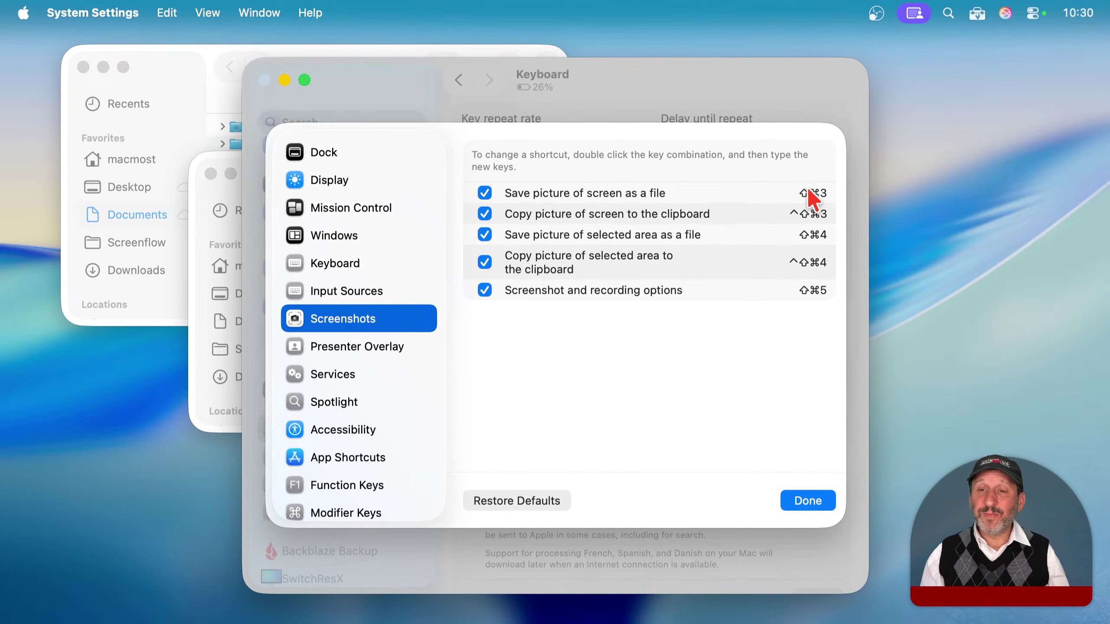
left_click(826, 505)
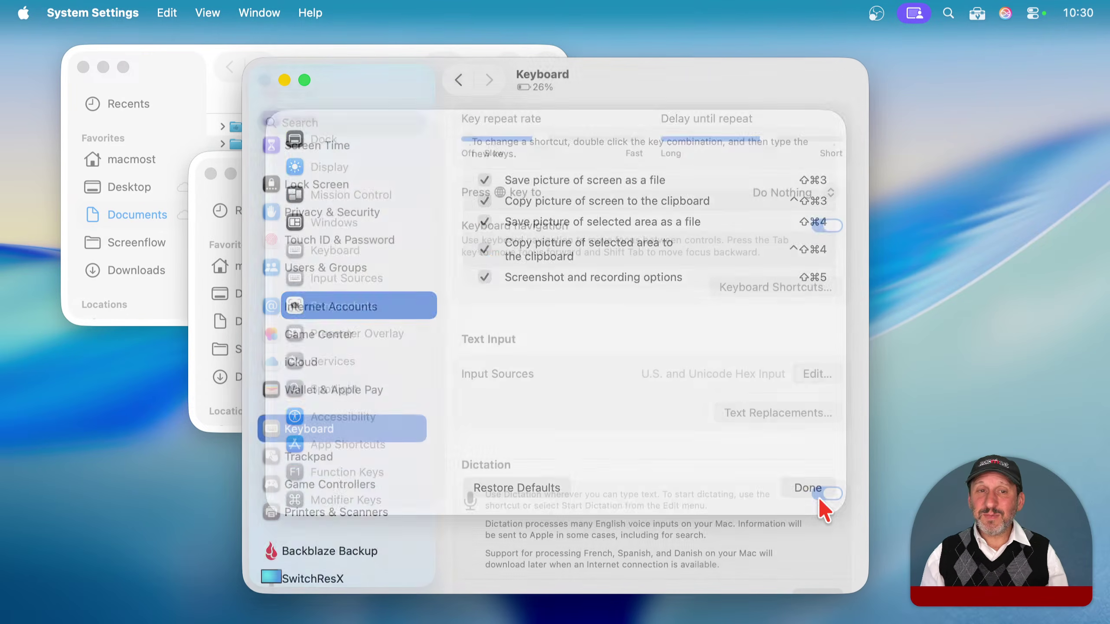
left_click(264, 81)
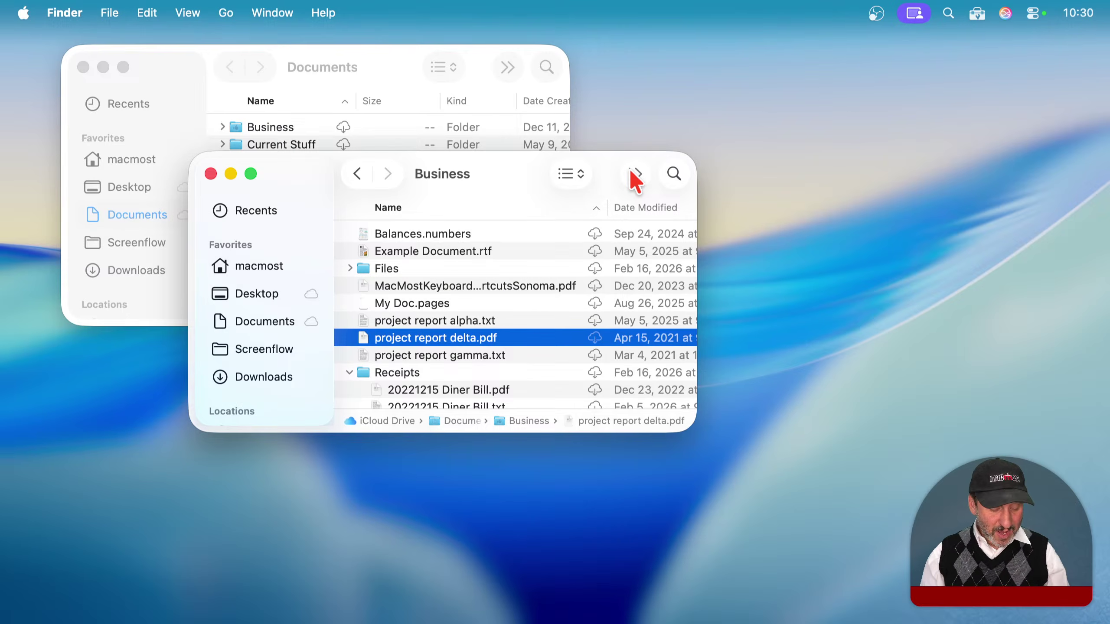
Step: Capture the entire screen, and open the Screenshots folder inside Documents in an enlarged window
key("shift+super+3")
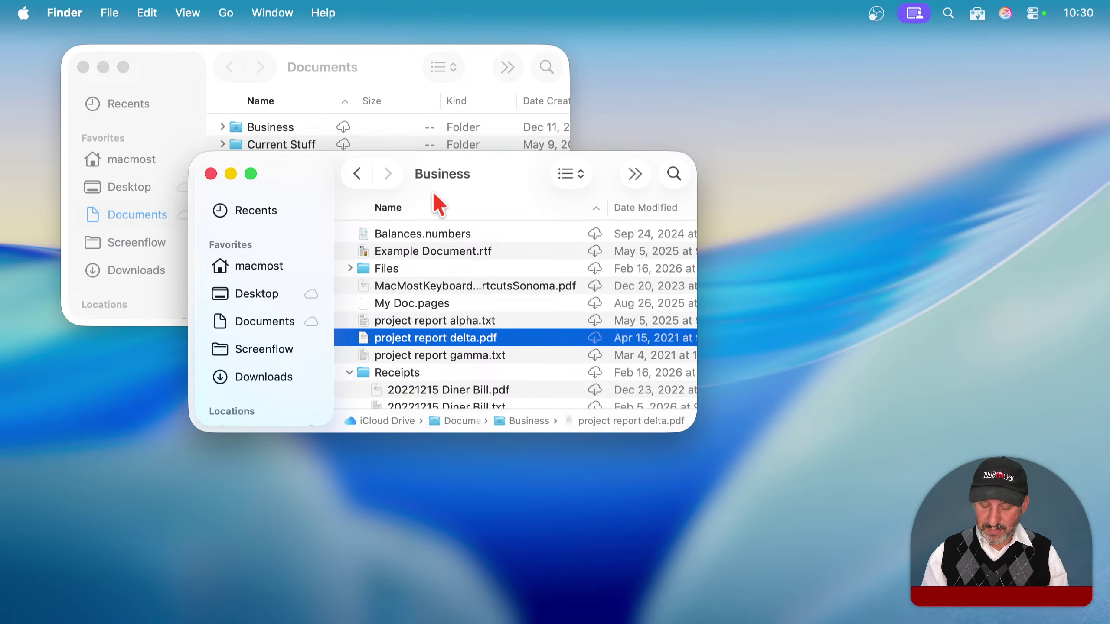
key("super+Up")
scroll(445, 360, "down", 8)
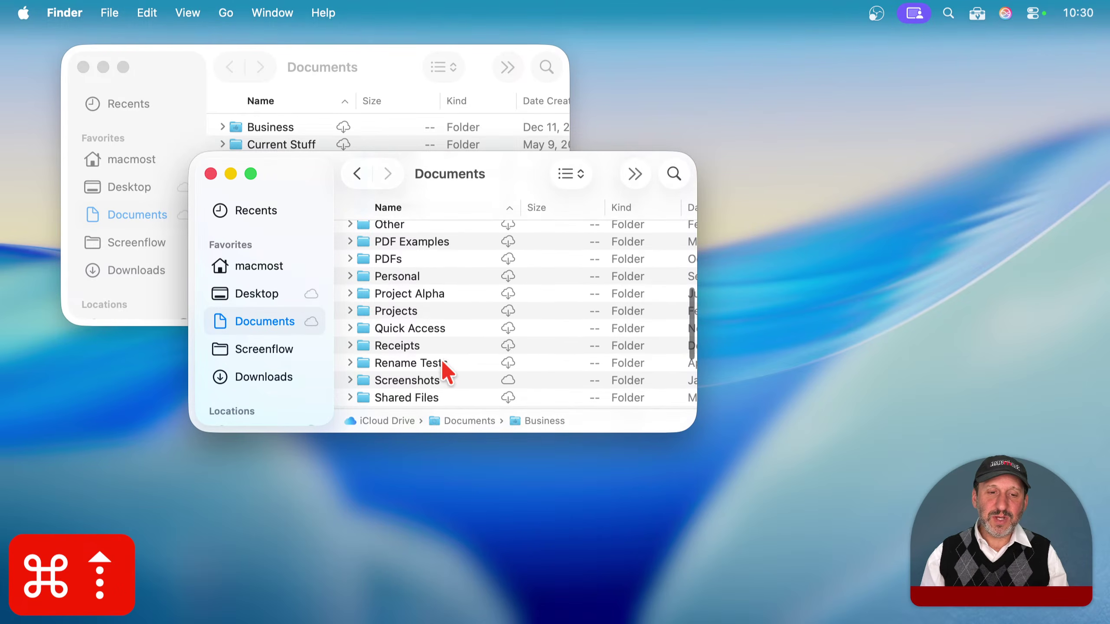
scroll(433, 365, "down", 2)
double_click(418, 363)
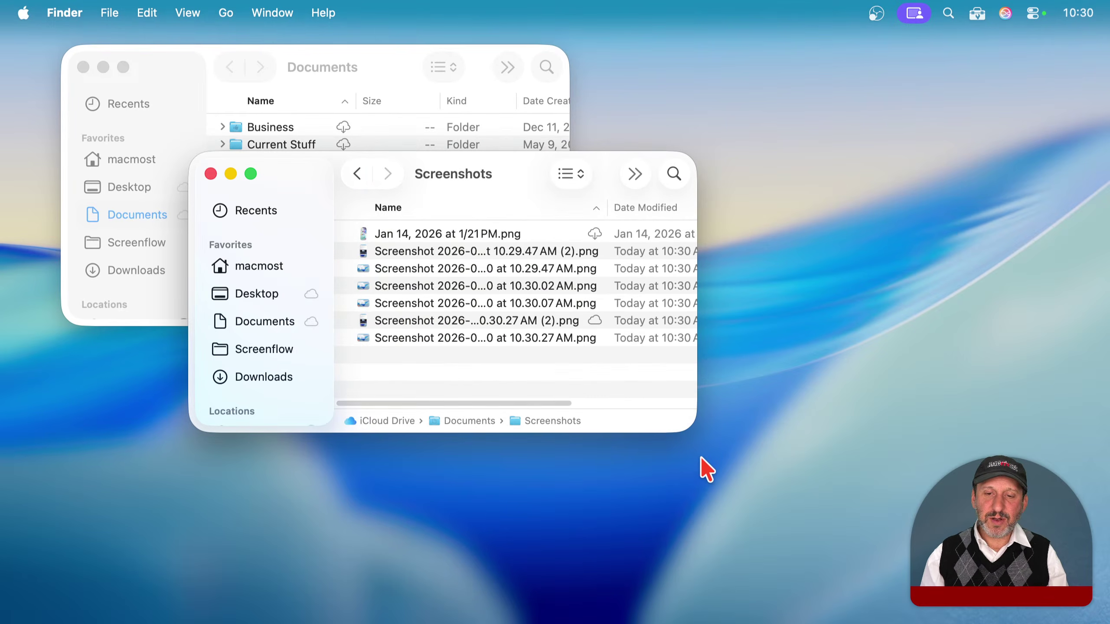
left_click_drag(695, 430, 751, 527)
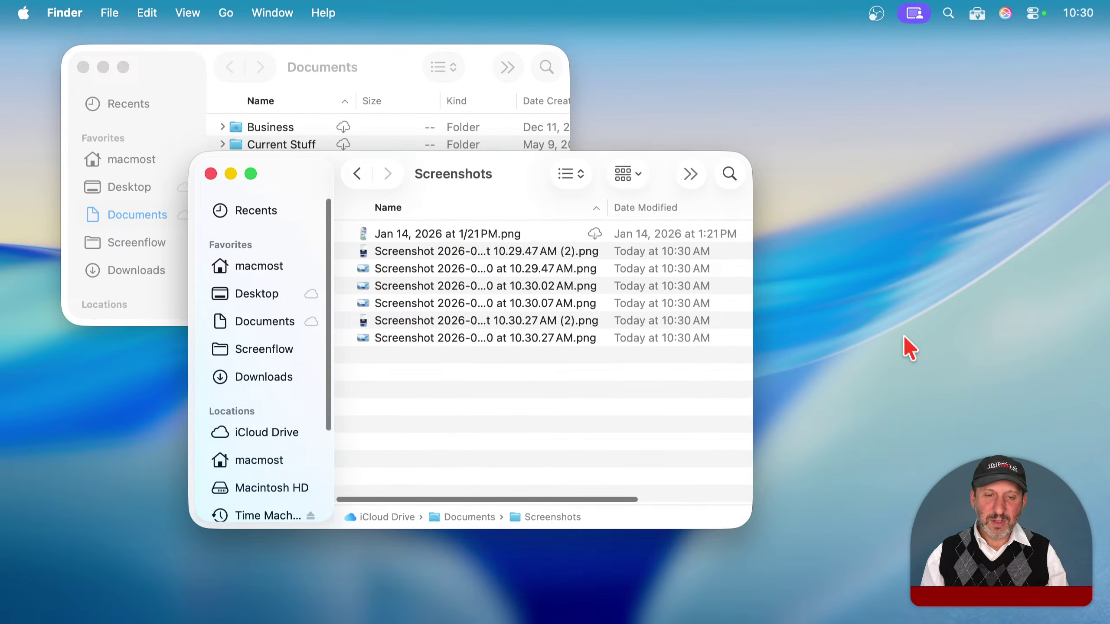
Step: Cancel the selected-area capture and take two entire-screen screenshots instead
key("shift+super+4")
key("Escape")
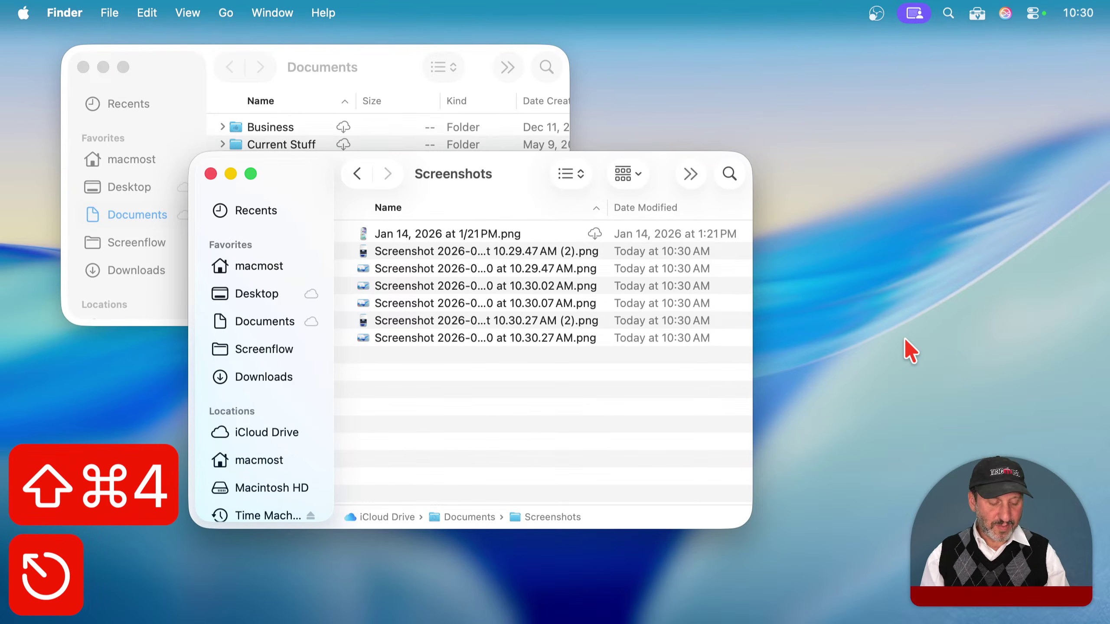
key("shift+super+3")
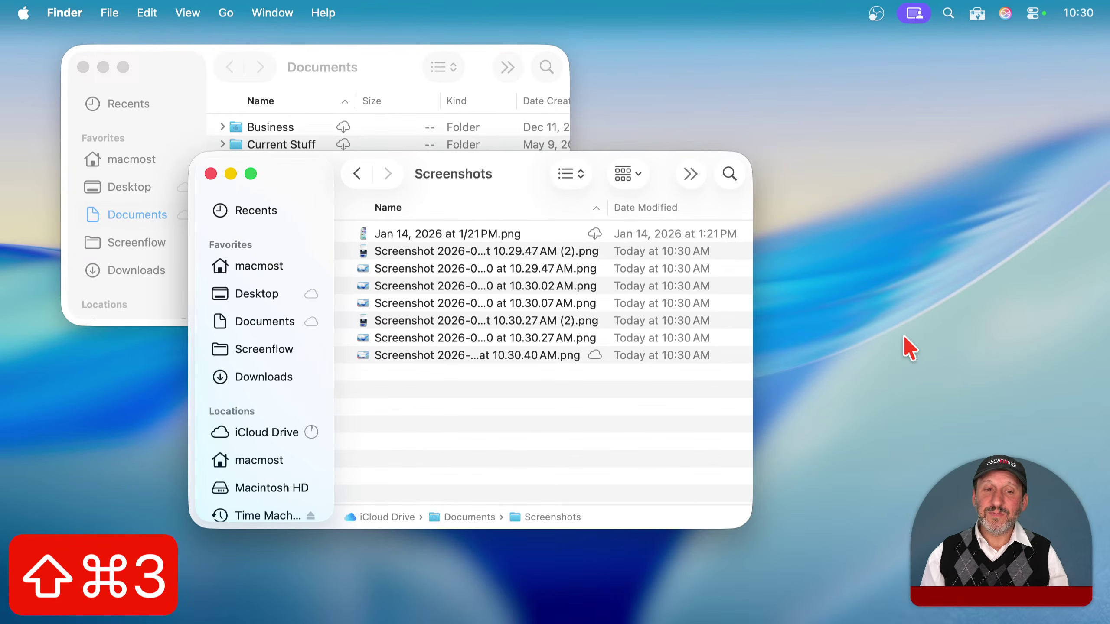
key("shift+super+3")
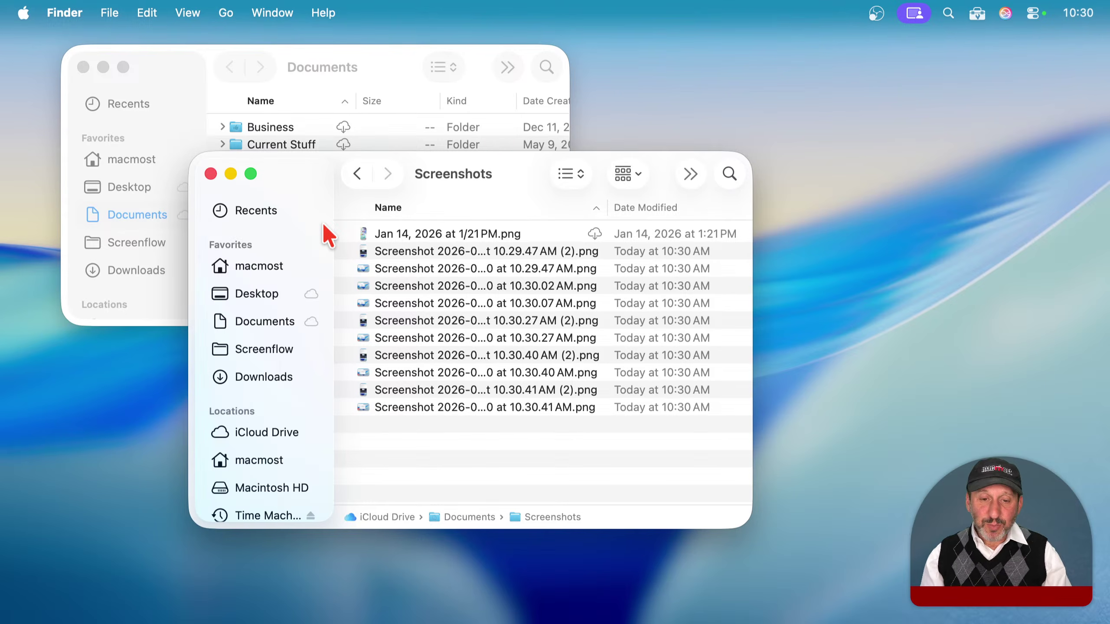
Step: Review the save location, timer and capture options of the screenshot tool, and close it without capturing
key("shift+super+5")
left_click(669, 573)
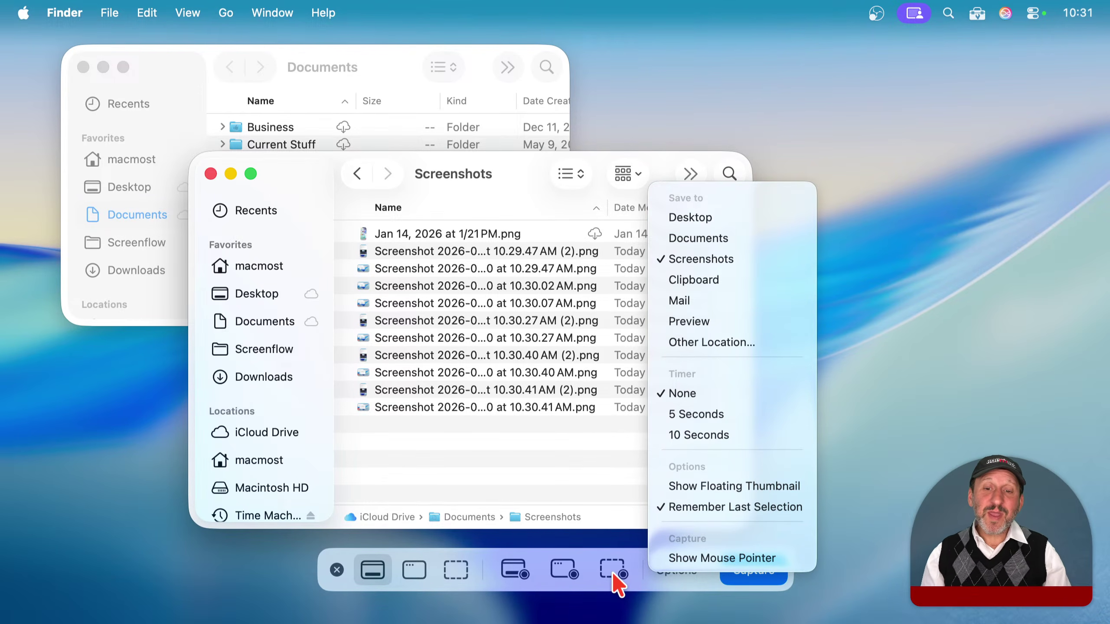
left_click(660, 578)
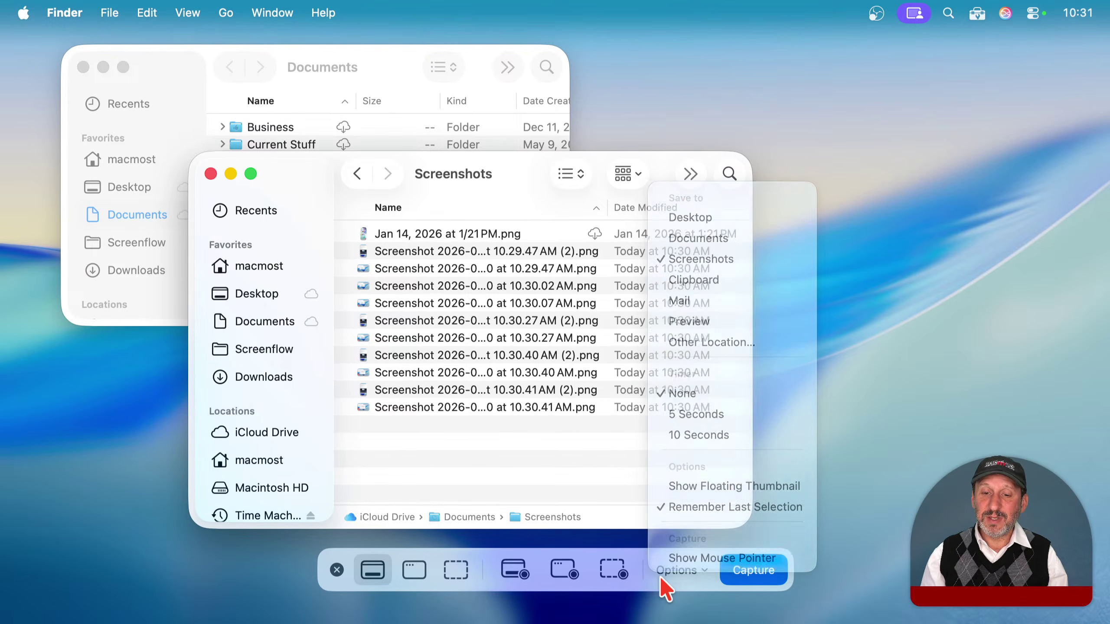
left_click(336, 570)
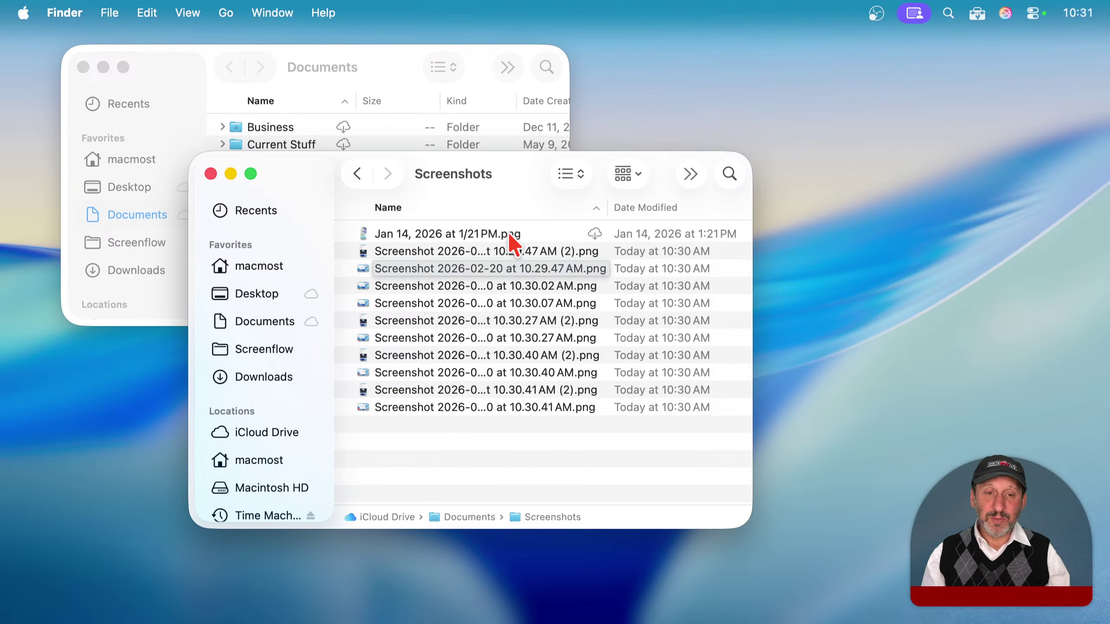
Step: Set the screenshot tool's save destination to Clipboard and check that choice in its options
key("shift+super+5")
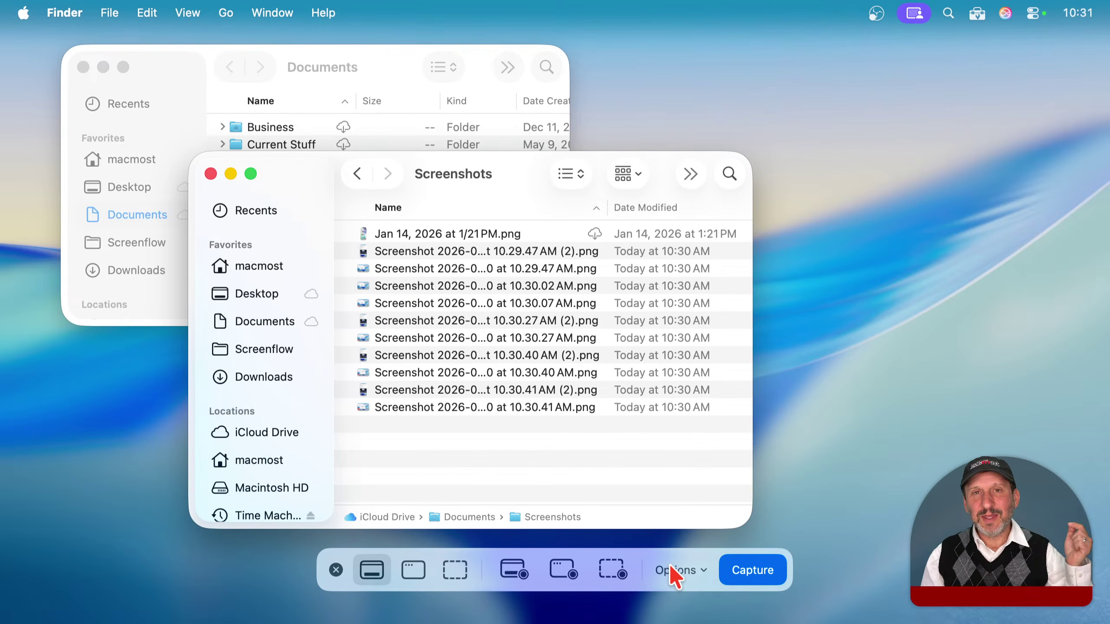
left_click(670, 564)
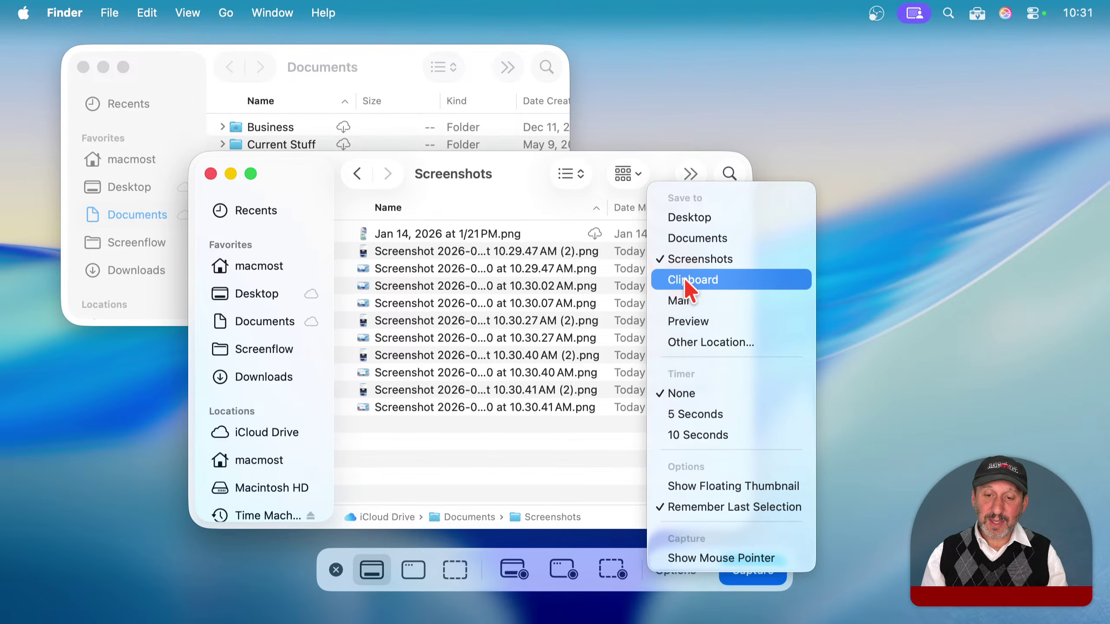
left_click(685, 281)
left_click(675, 568)
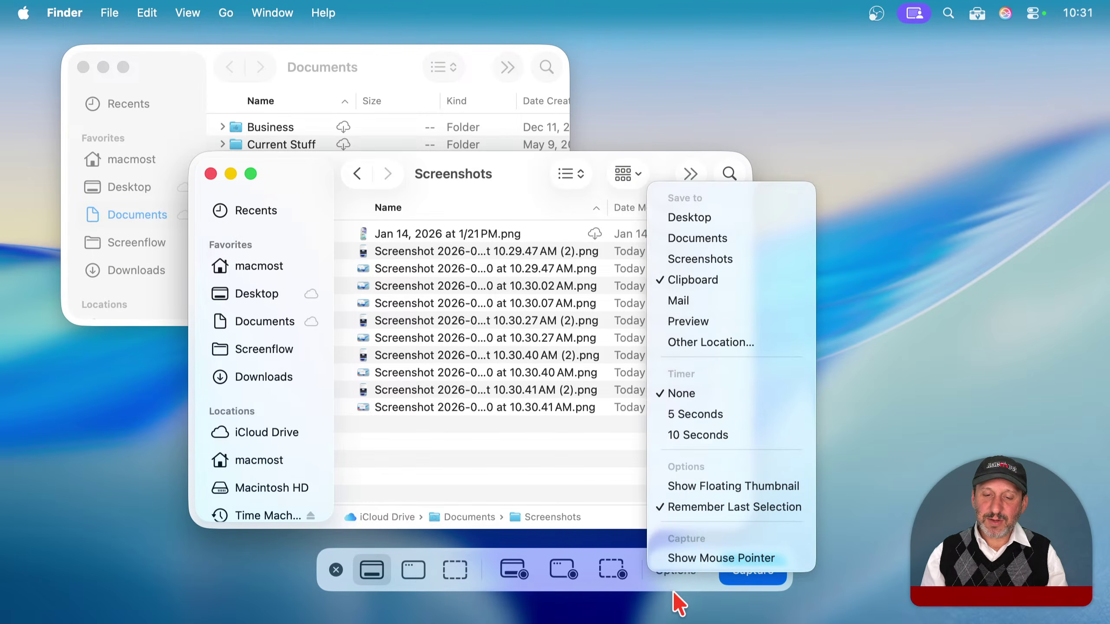
left_click(674, 577)
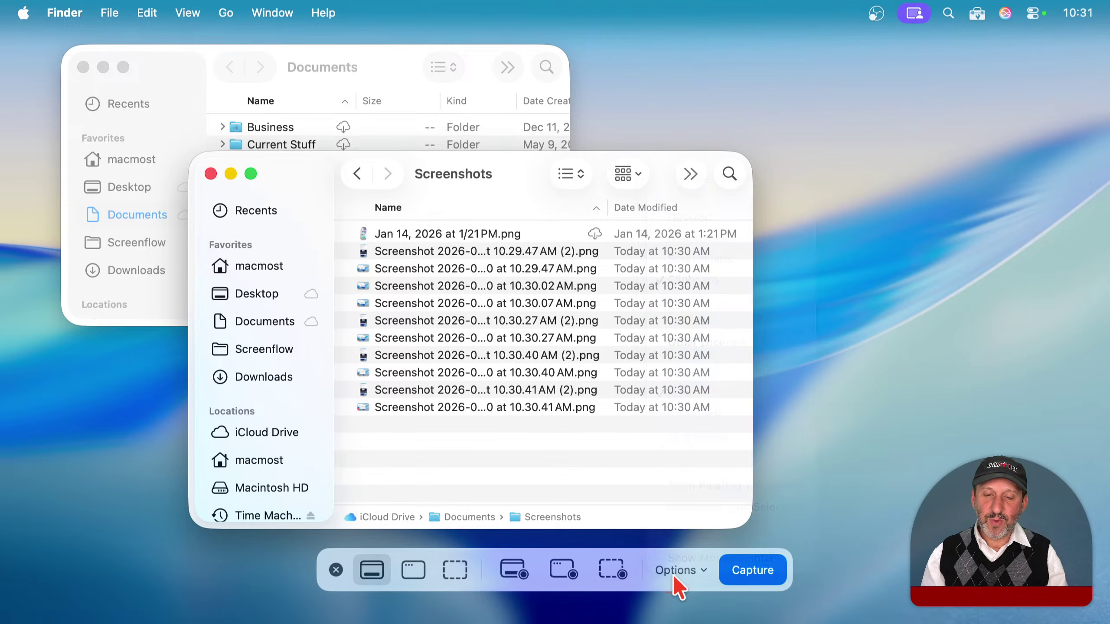
left_click(753, 571)
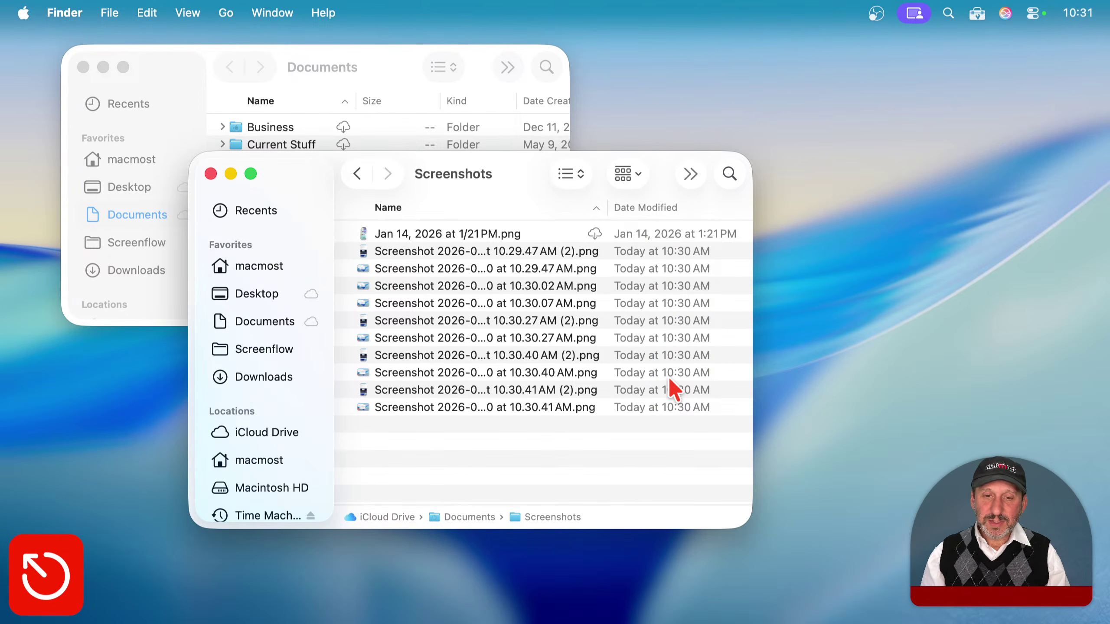
Step: Capture the entire screen to the clipboard, switch to Notes and paste the image into Demo Note
key("shift+super+5")
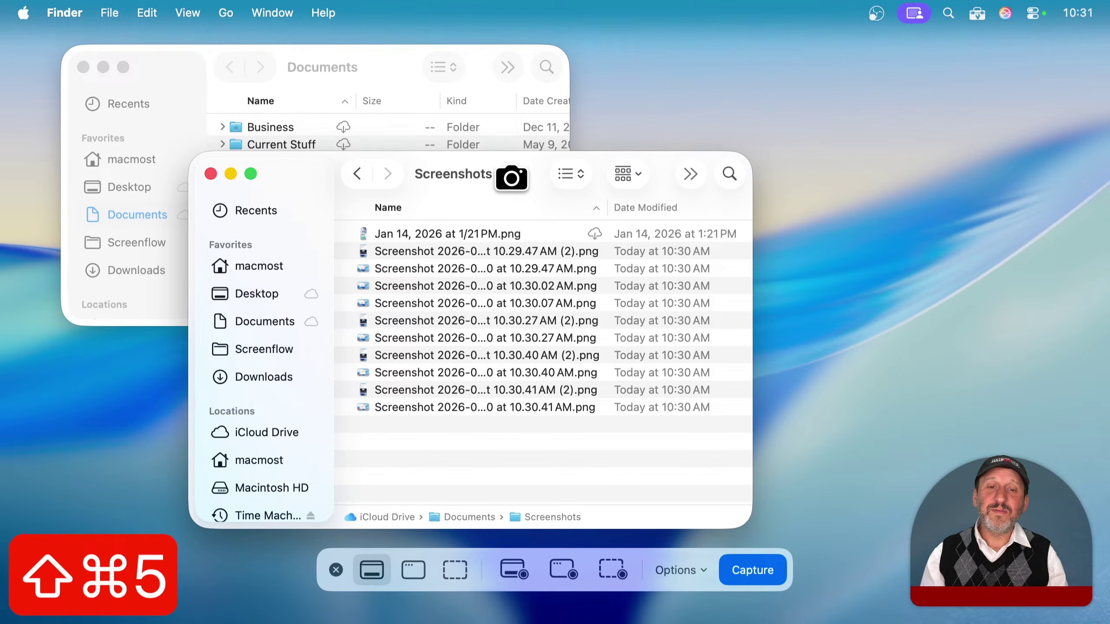
left_click(515, 176)
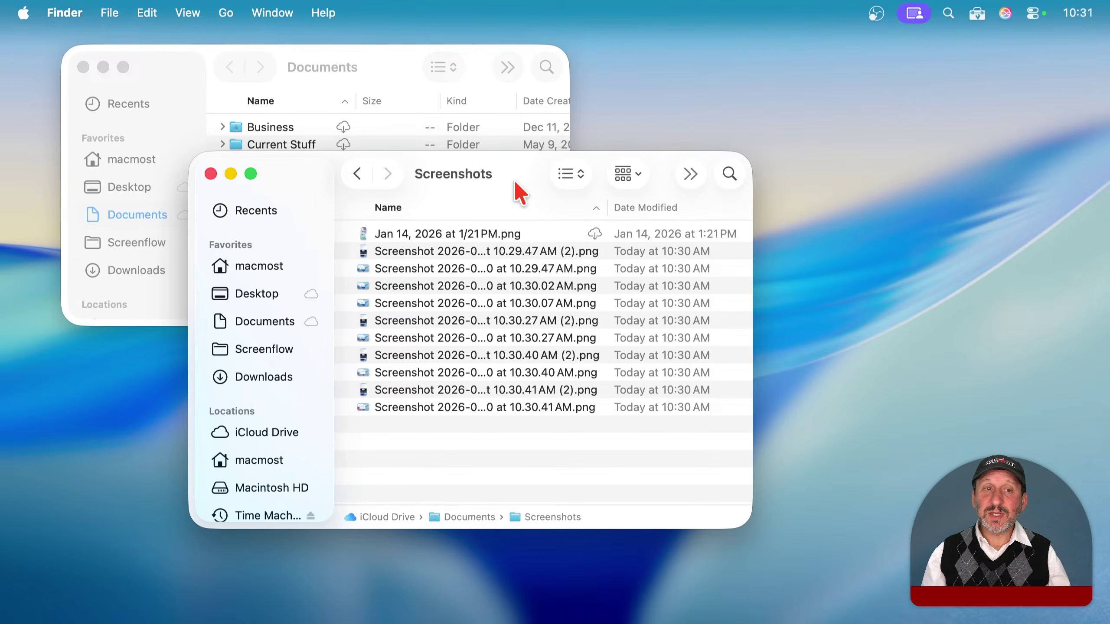
mouse_move(782, 612)
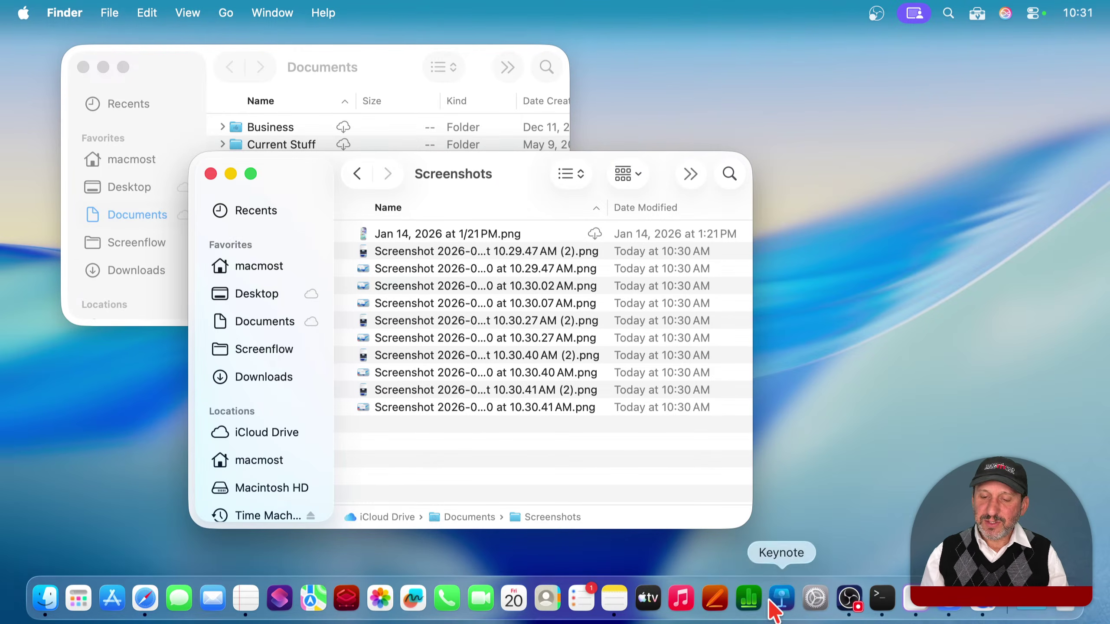
left_click(614, 600)
key("super+v")
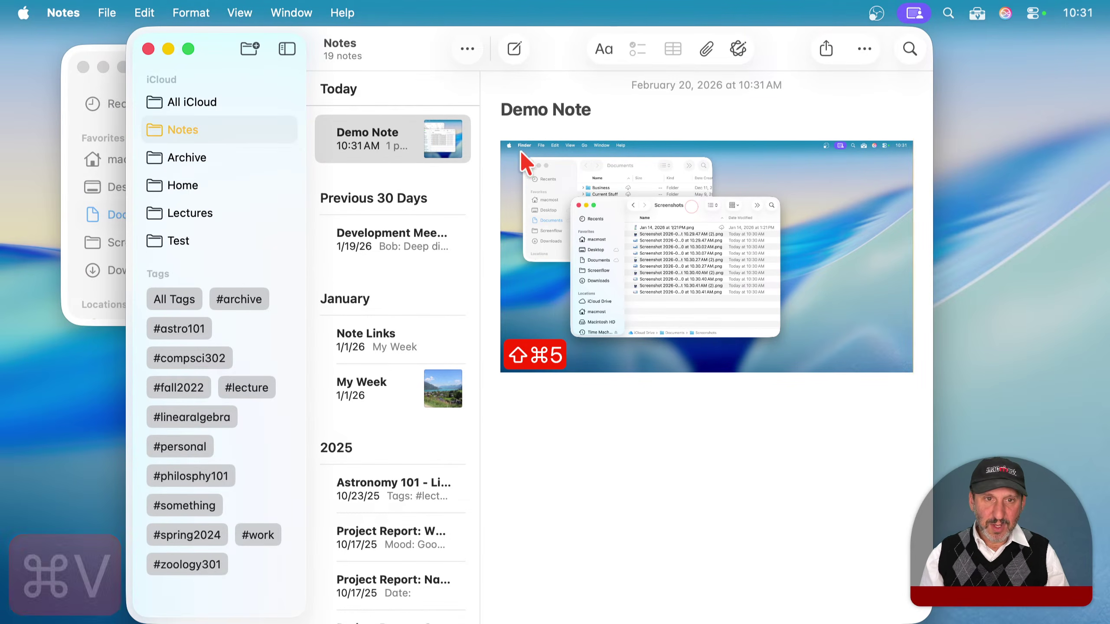
Step: Move the Notes window aside, capture the entire screen again and paste it below the first image
left_click_drag(559, 47, 479, 45)
key("super+shift+5")
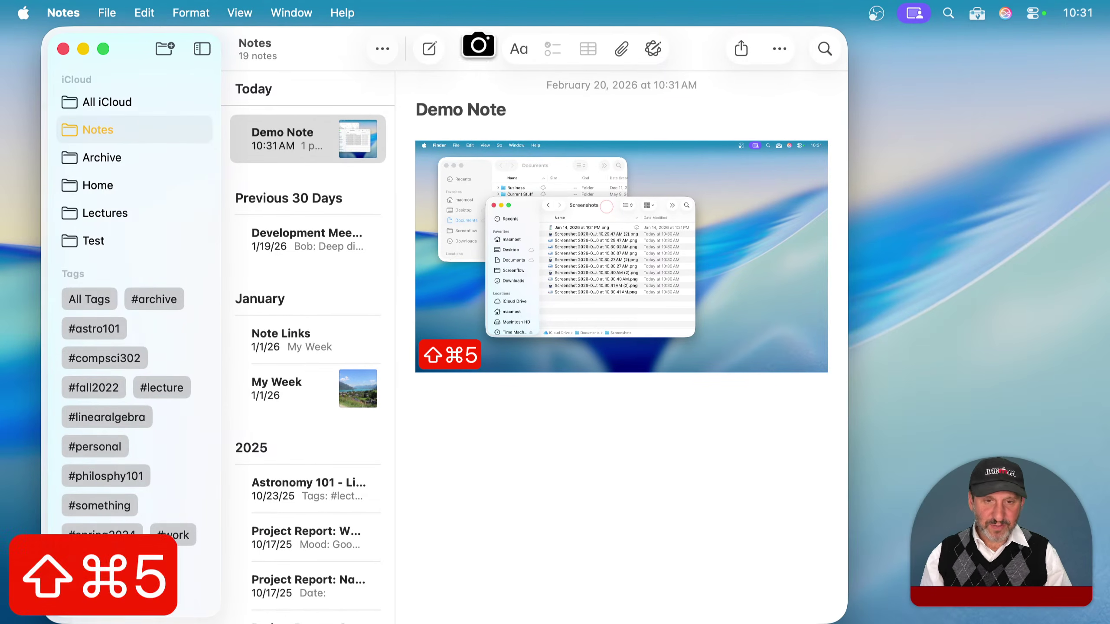
left_click(479, 152)
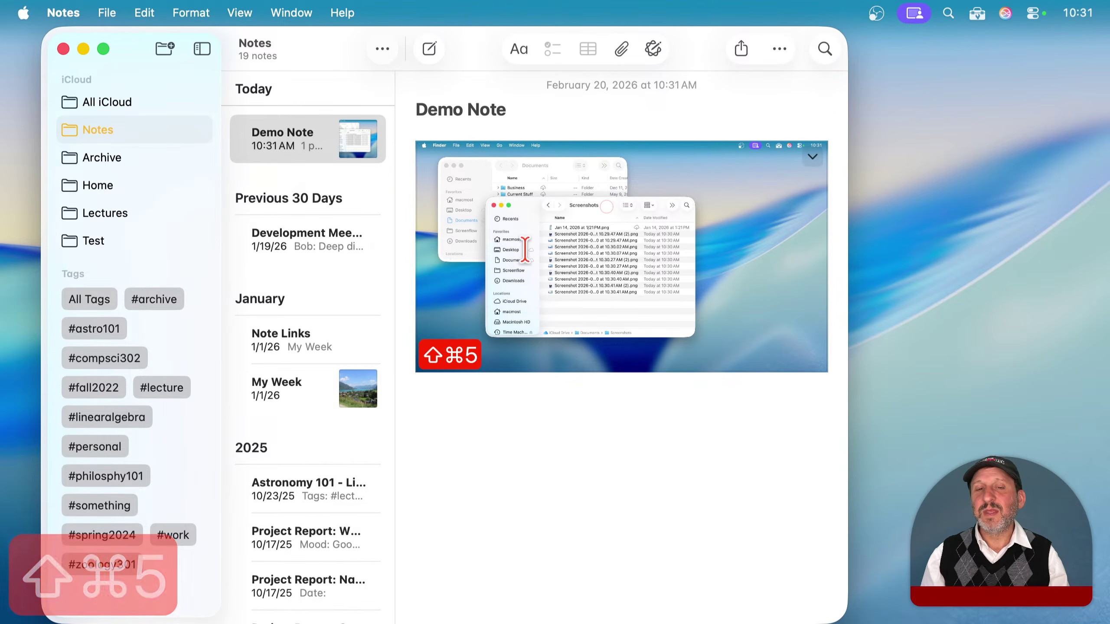
key("super+v")
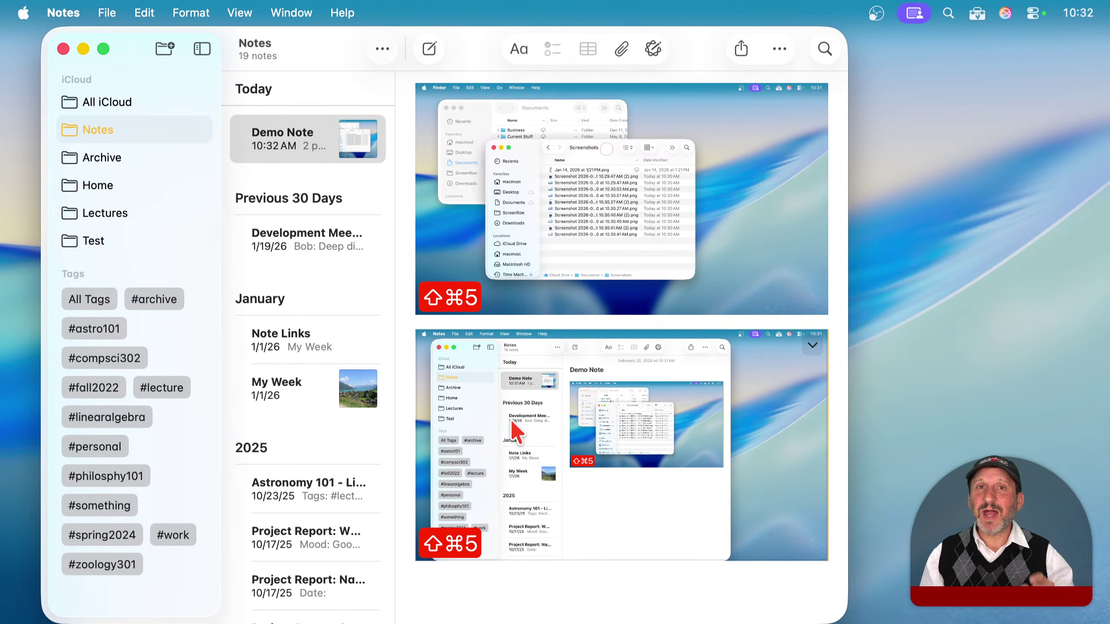
Step: Delete both pasted screenshots from Demo Note, leaving only its title
key("BackSpace")
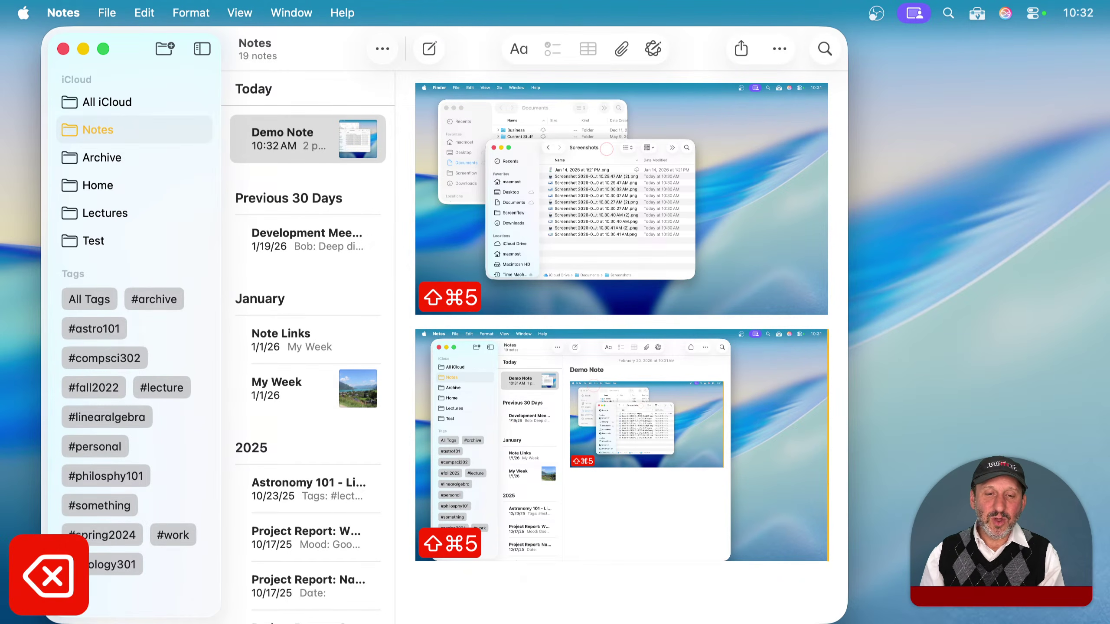
key("BackSpace")
key("BackSpace")
key("BackSpace")
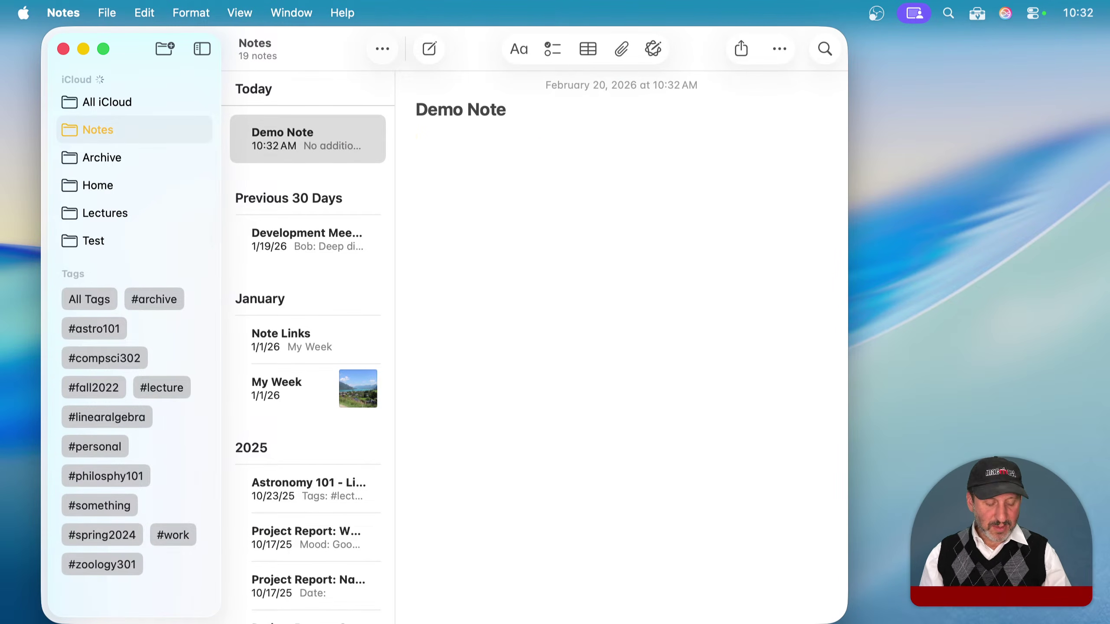
Step: Switch to System Settings, review the Screenshots category of the keyboard shortcuts in the Keyboard settings, and close the settings
left_click(23, 12)
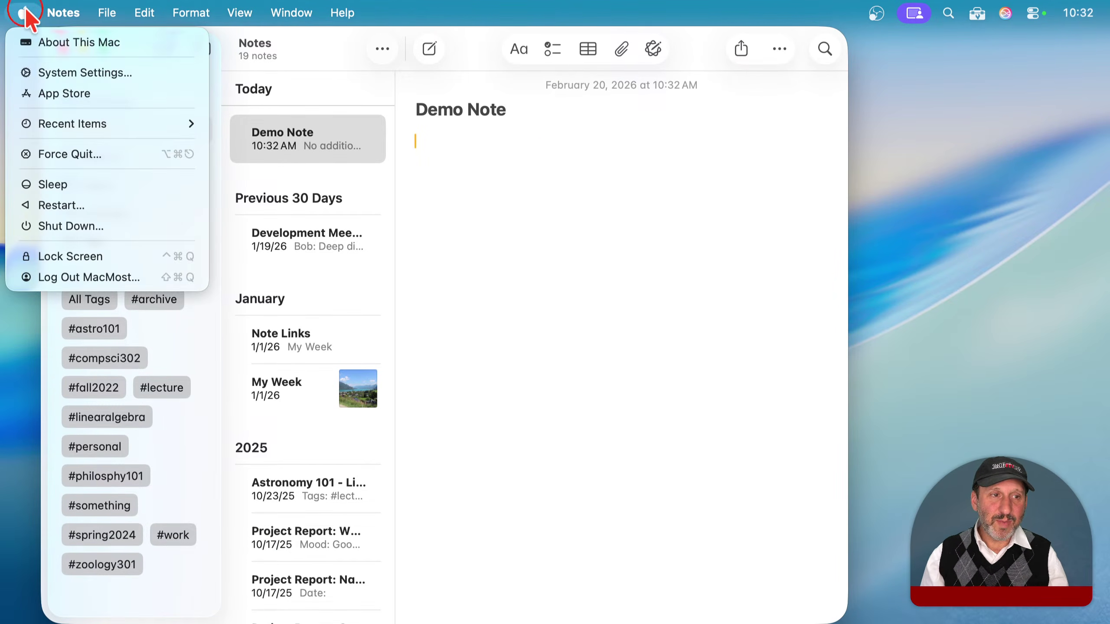
left_click(45, 78)
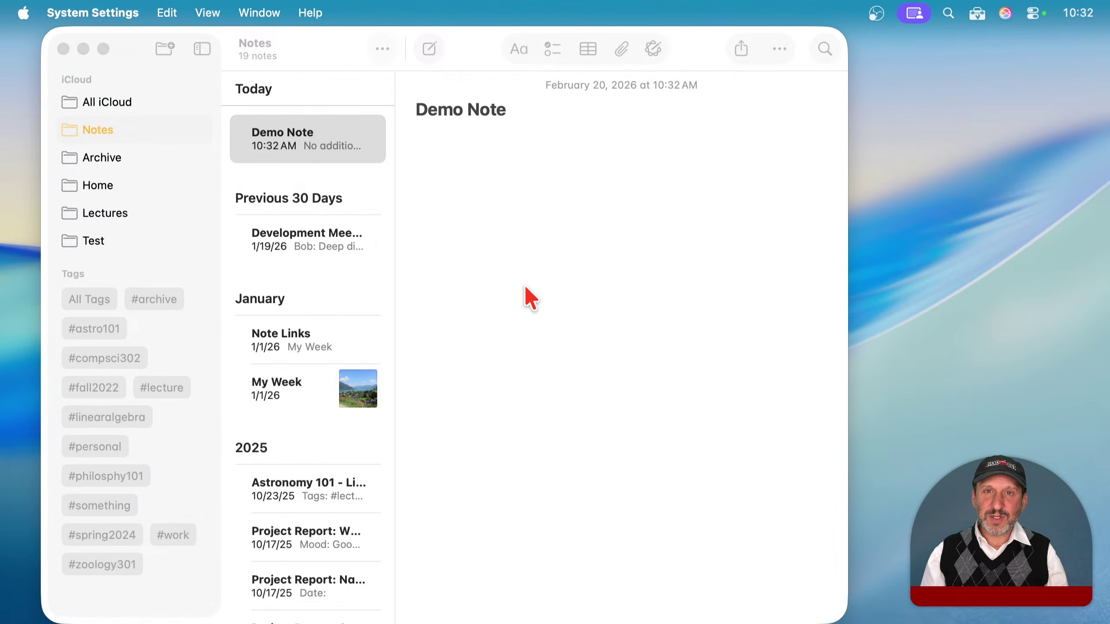
scroll(304, 494, "down", 6)
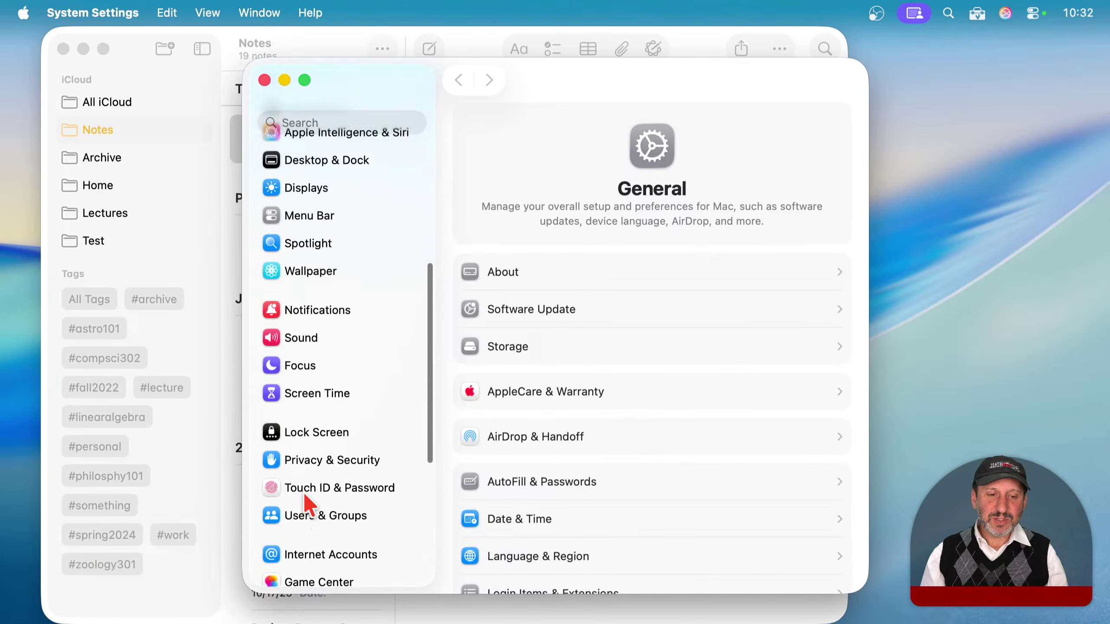
scroll(309, 480, "down", 3)
left_click(306, 499)
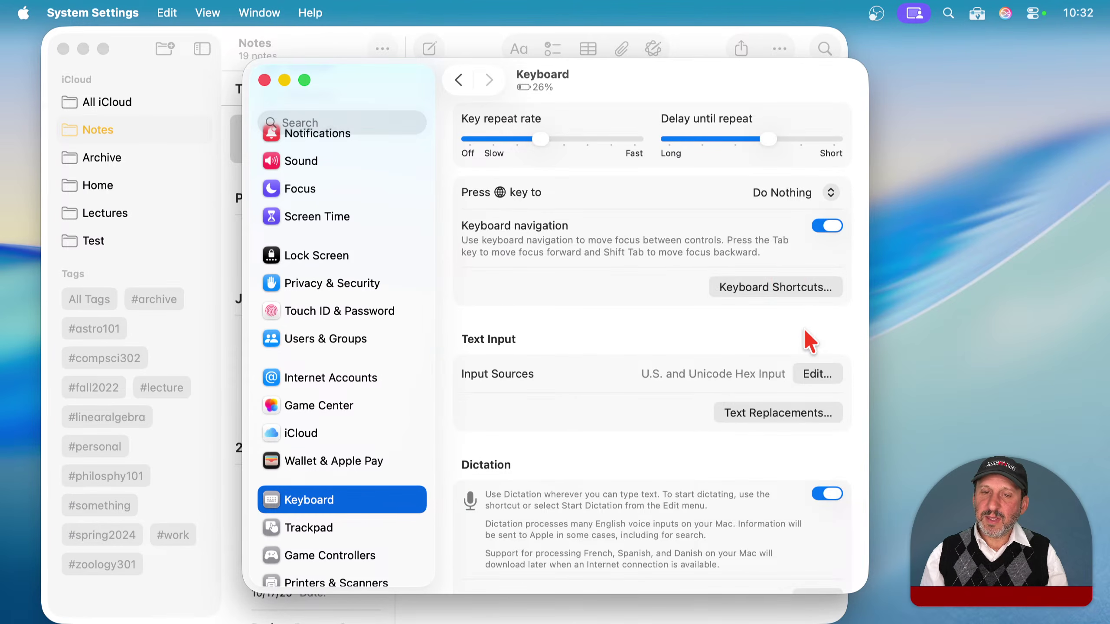
left_click(788, 276)
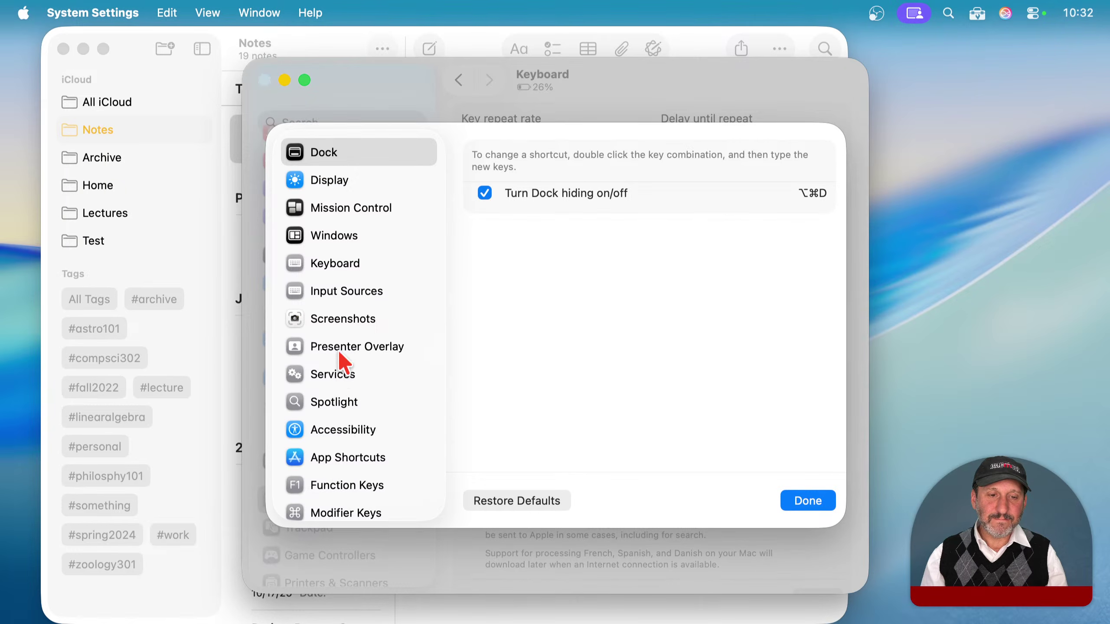
left_click(341, 313)
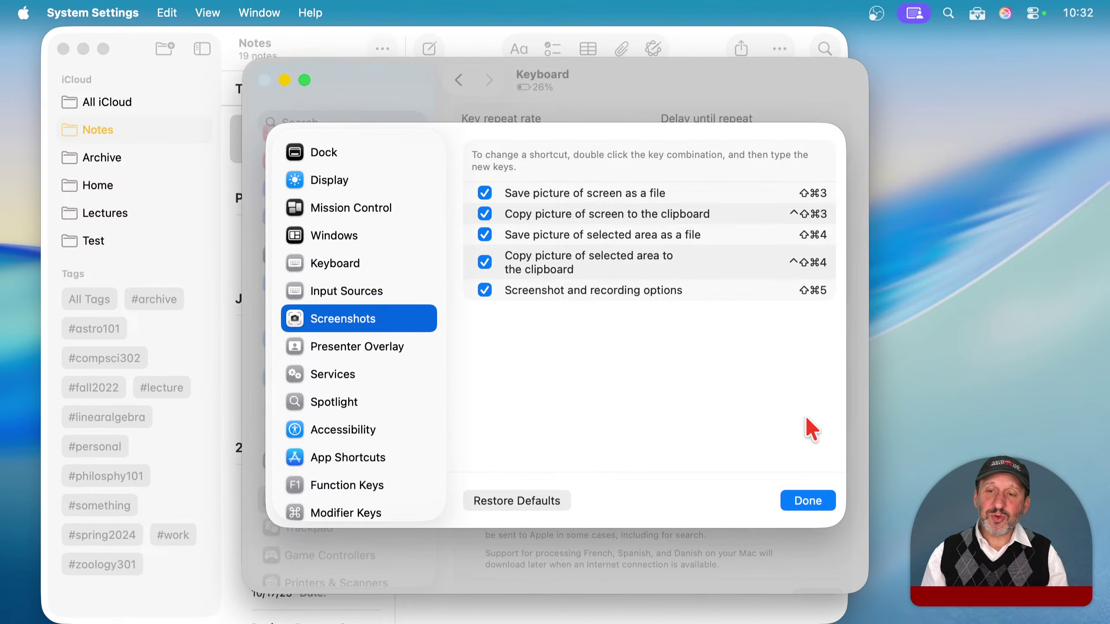
left_click(806, 498)
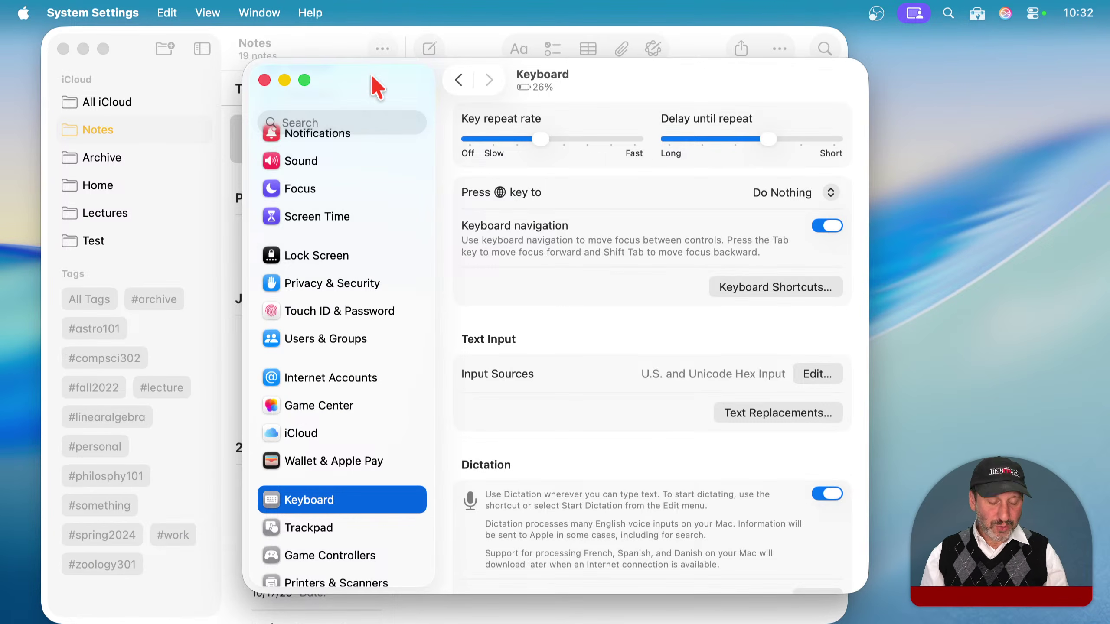
left_click(265, 80)
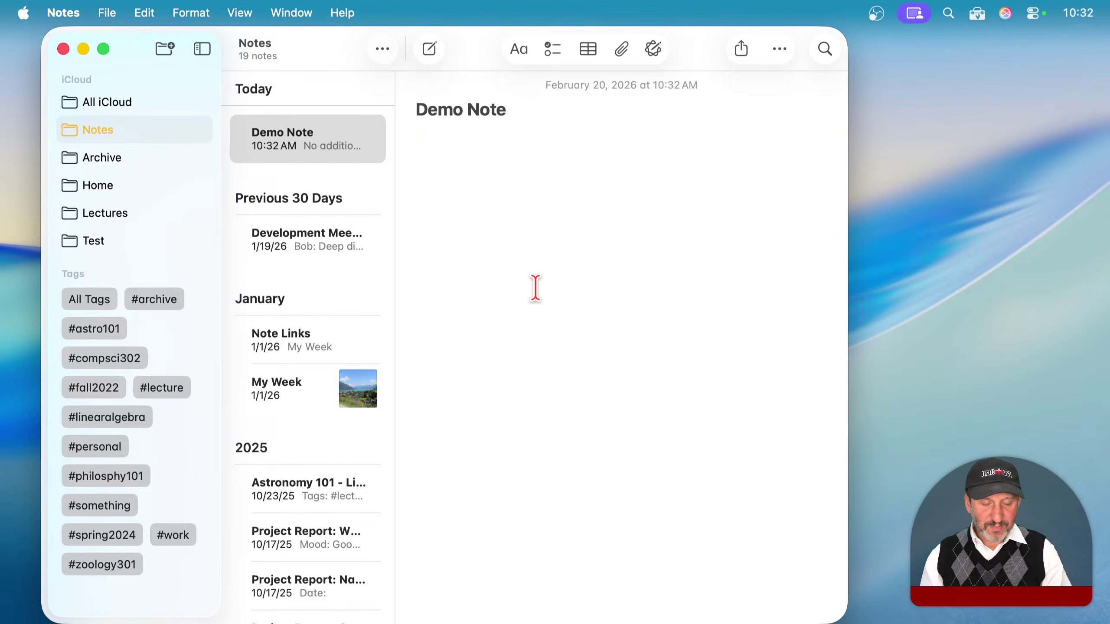
Step: Capture a selected area covering part of the note list and the Demo Note title to the clipboard and paste it into Demo Note
key("ctrl+shift+super+4")
left_click_drag(204, 93, 536, 318)
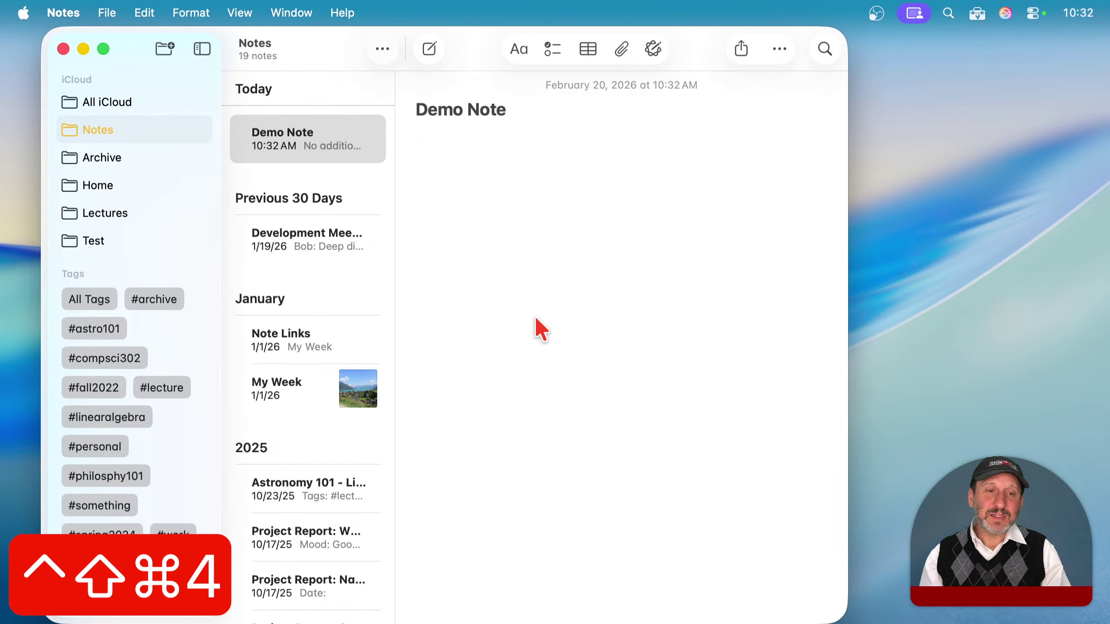
key("super+v")
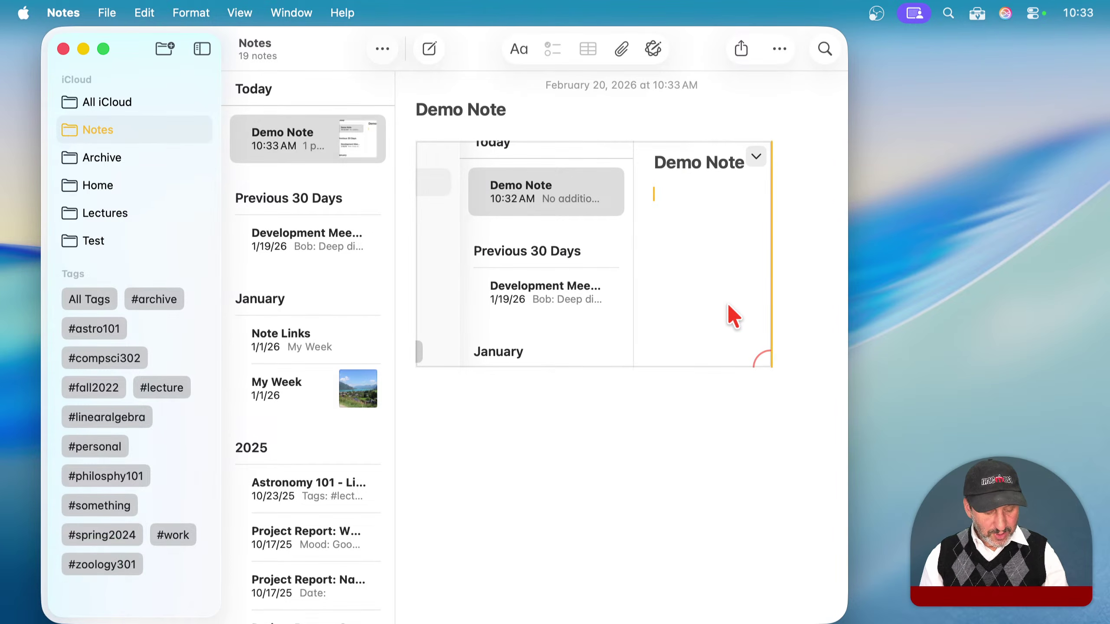
Step: Capture a desktop wallpaper area of about 210 by 165 beside the Notes window to the clipboard and paste it below the first image
key("ctrl+shift+super+4")
left_click_drag(880, 77, 1061, 219)
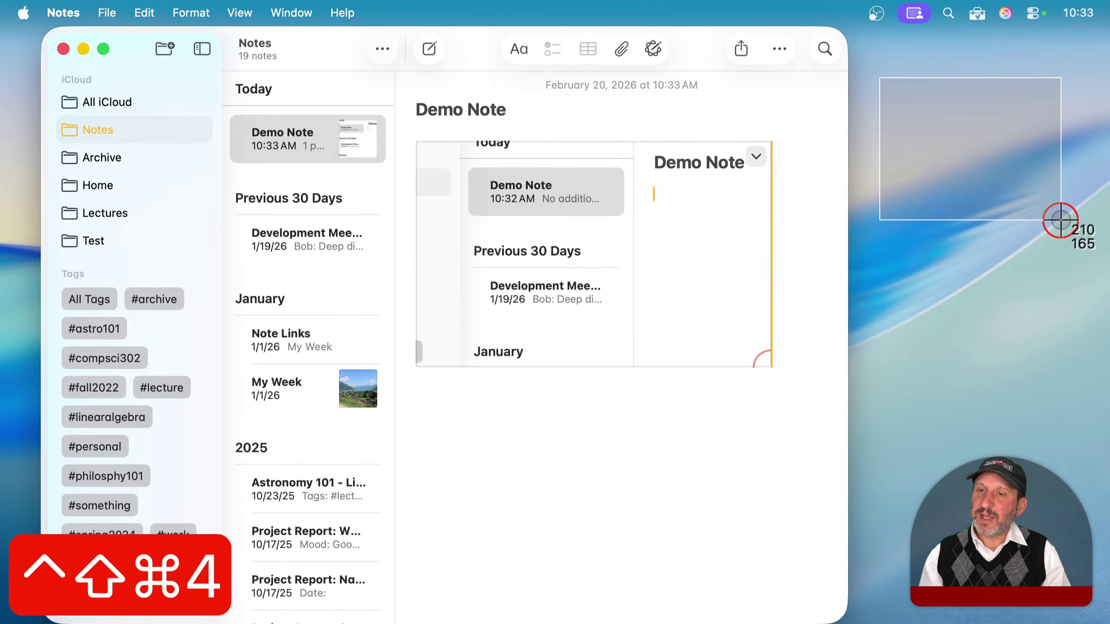
left_click(450, 471)
key("super+v")
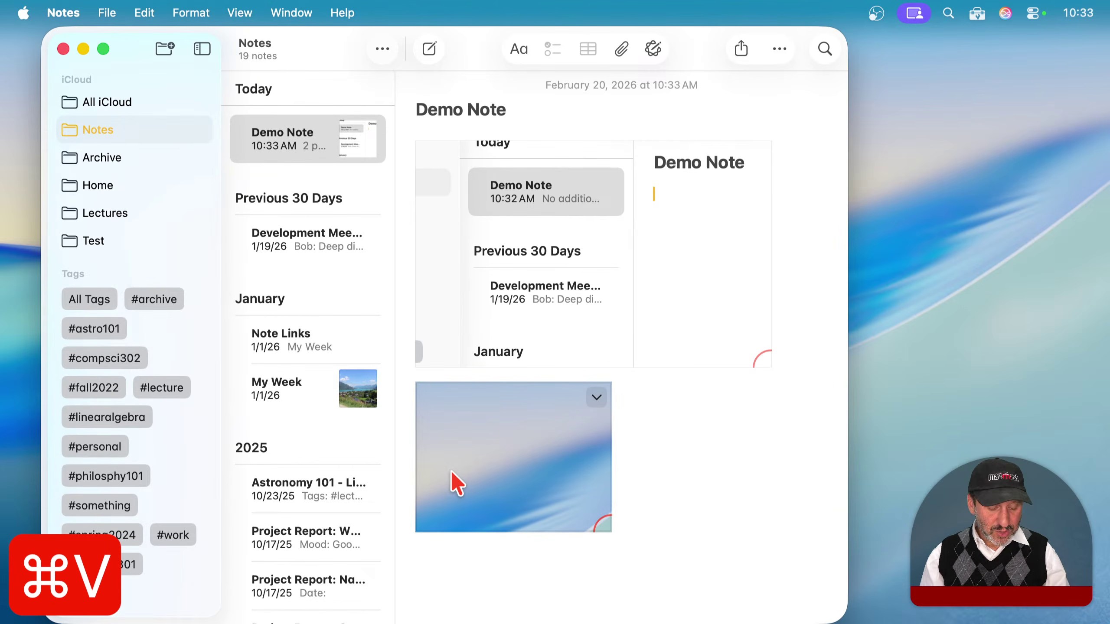
Step: Check the Remember Last Selection option in the screenshot tool, and start a direct clipboard area capture to view its crosshair before cancelling
key("shift+super+5")
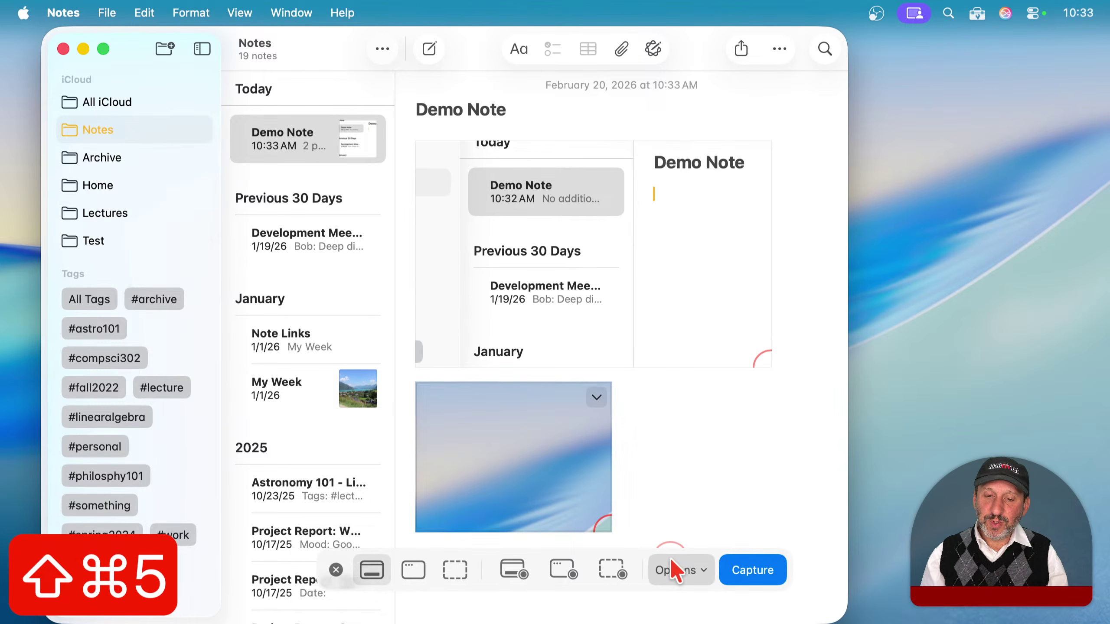
left_click(675, 570)
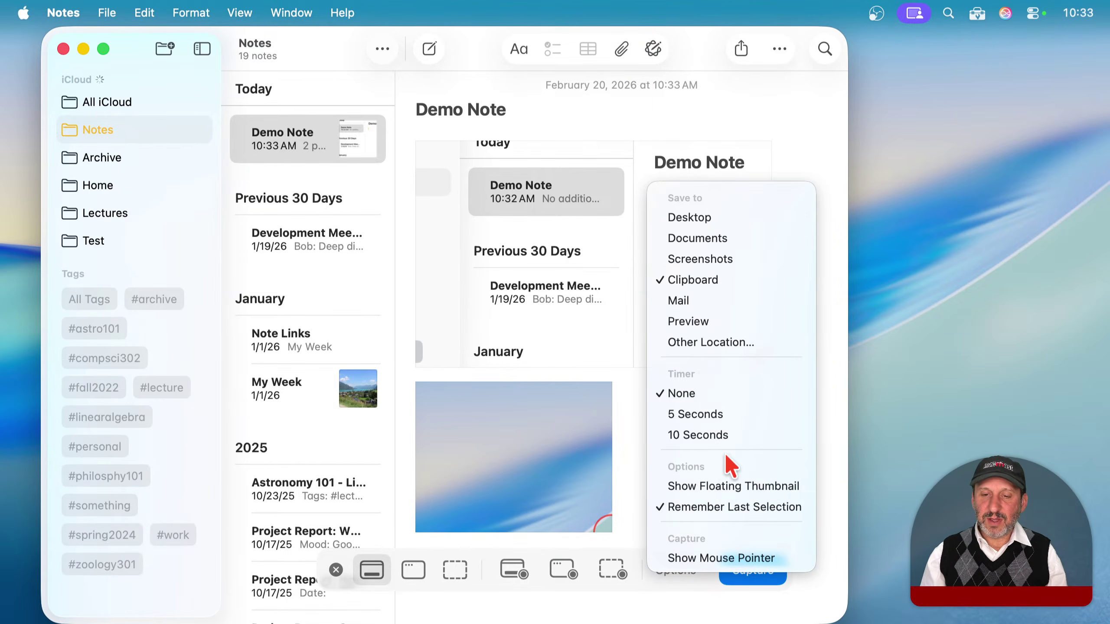
left_click(722, 489)
left_click(823, 499)
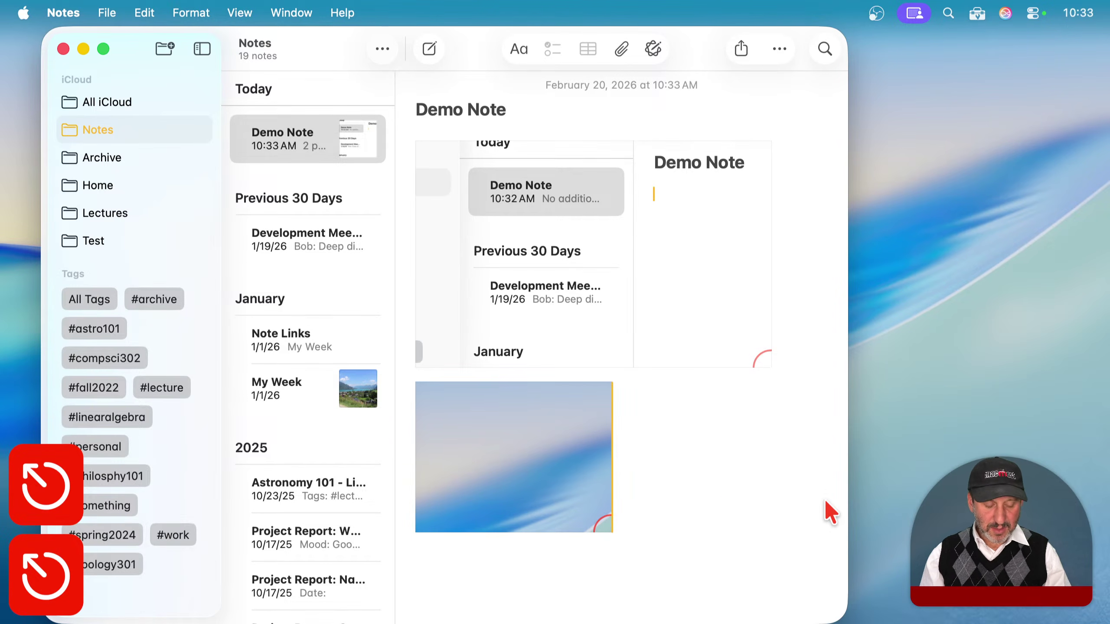
key("ctrl+shift+super+4")
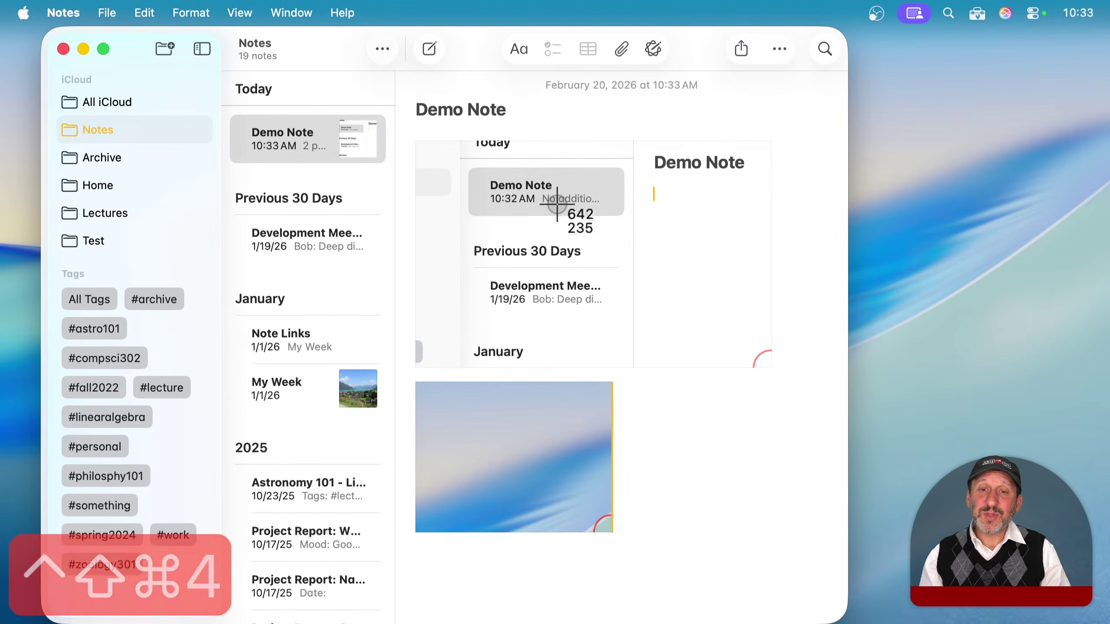
key("Escape")
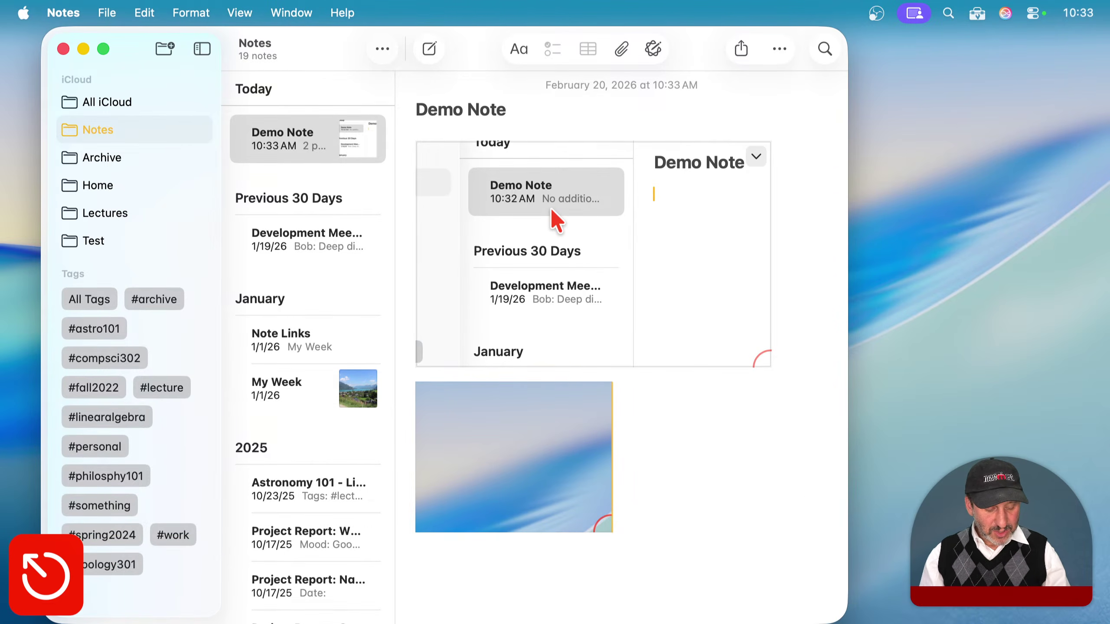
Step: Set the screenshot tool to Capture Selected Portion with its remembered frame, and exit without capturing
key("shift+super+5")
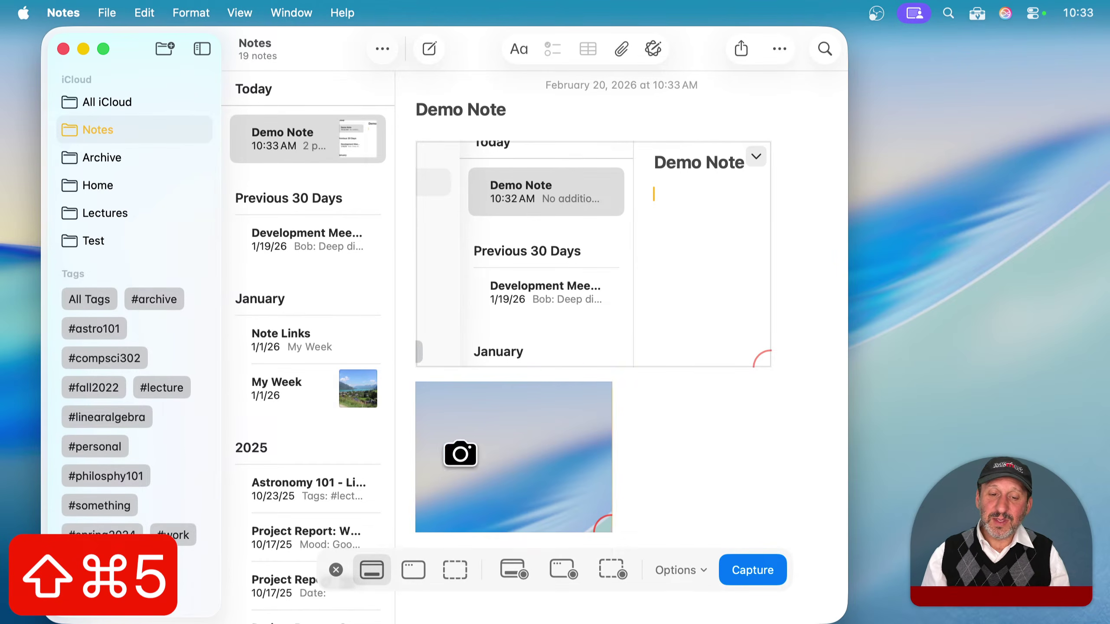
left_click(454, 572)
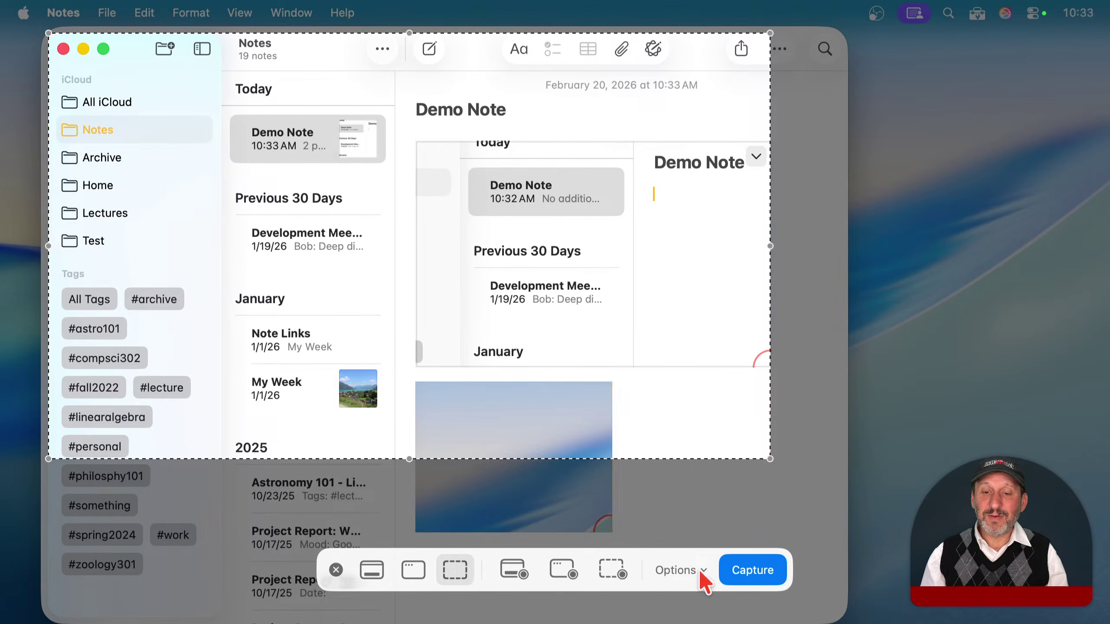
left_click(754, 571)
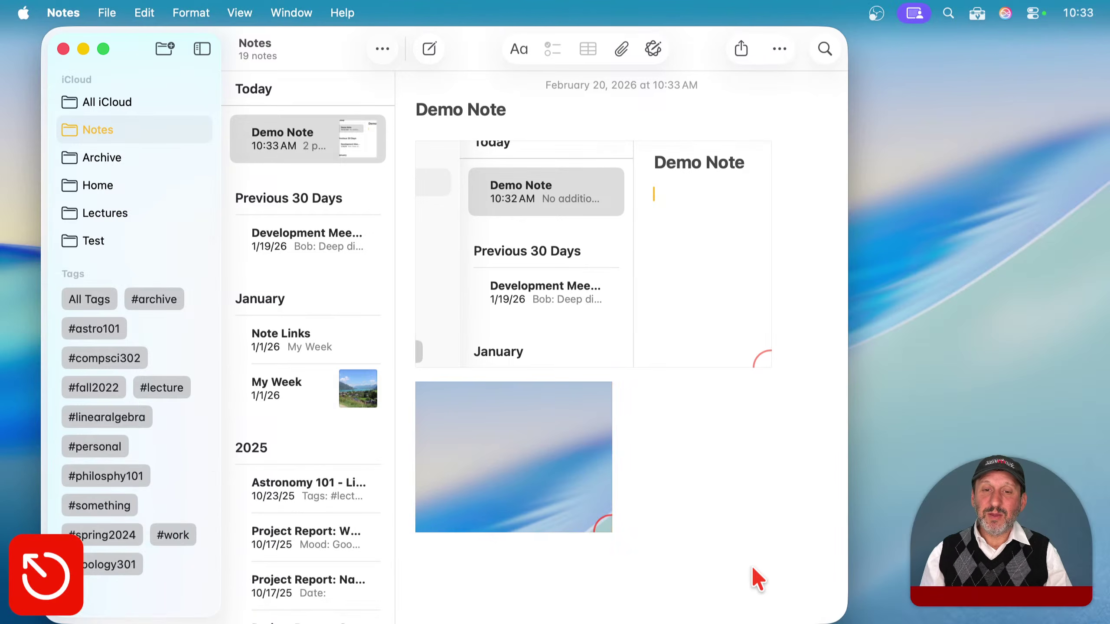
Step: Delete both pasted area captures from Demo Note, leaving only its title
left_click(724, 508)
key("BackSpace")
key("BackSpace")
key("BackSpace")
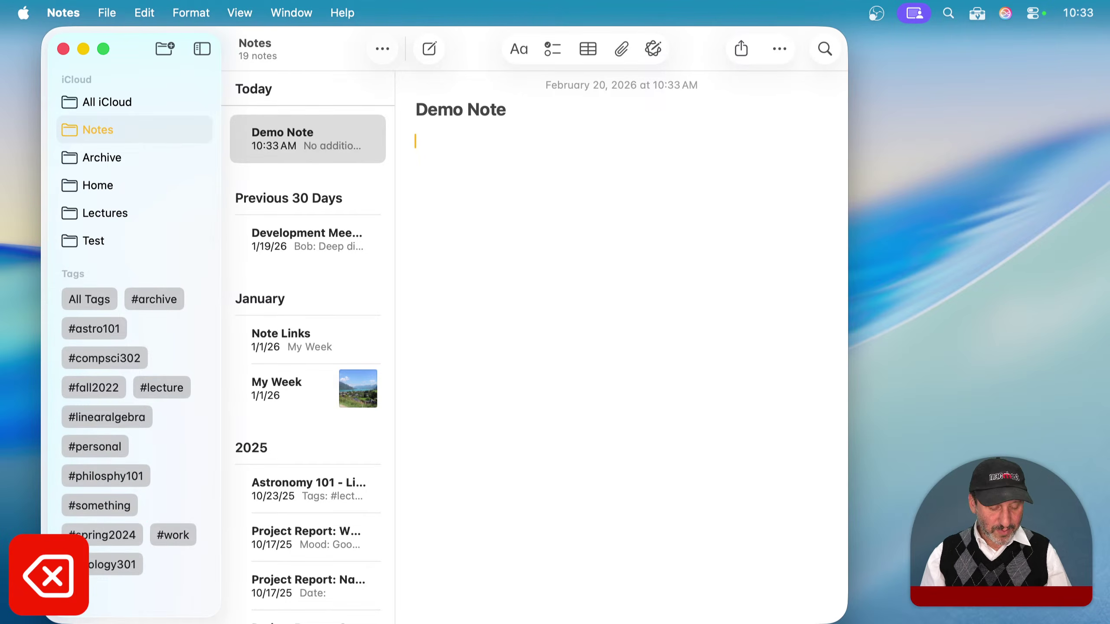
Step: Reopen the screenshot tool and reshape the remembered frame to cover the upper Notes sidebar folders and the edge of the Demo Note entry
key("shift+super+5")
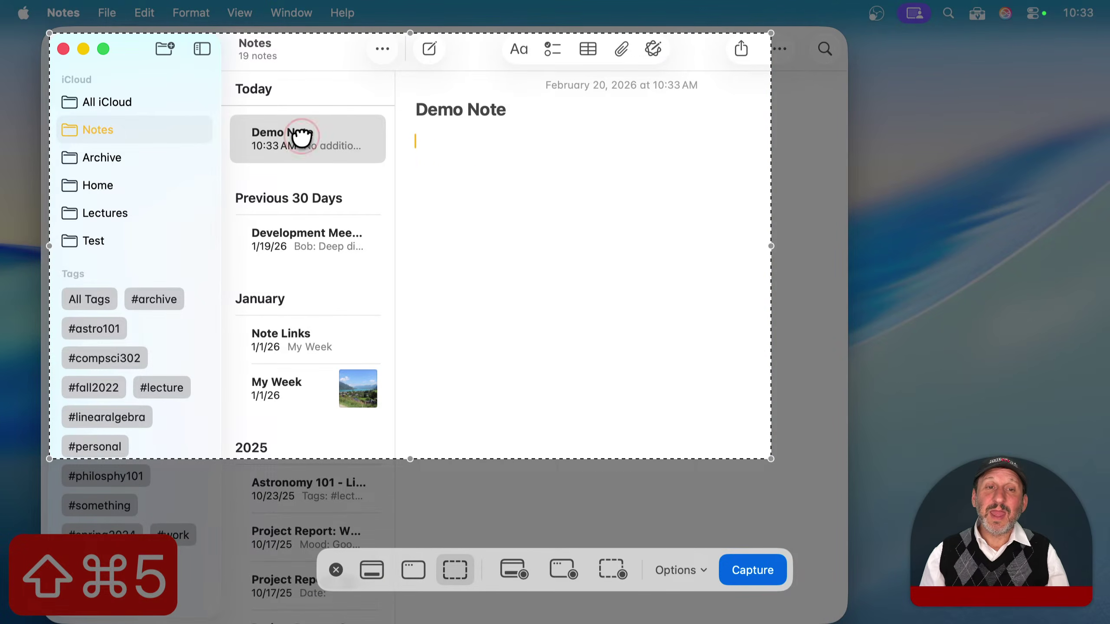
left_click_drag(301, 136, 334, 155)
left_click_drag(801, 478, 280, 187)
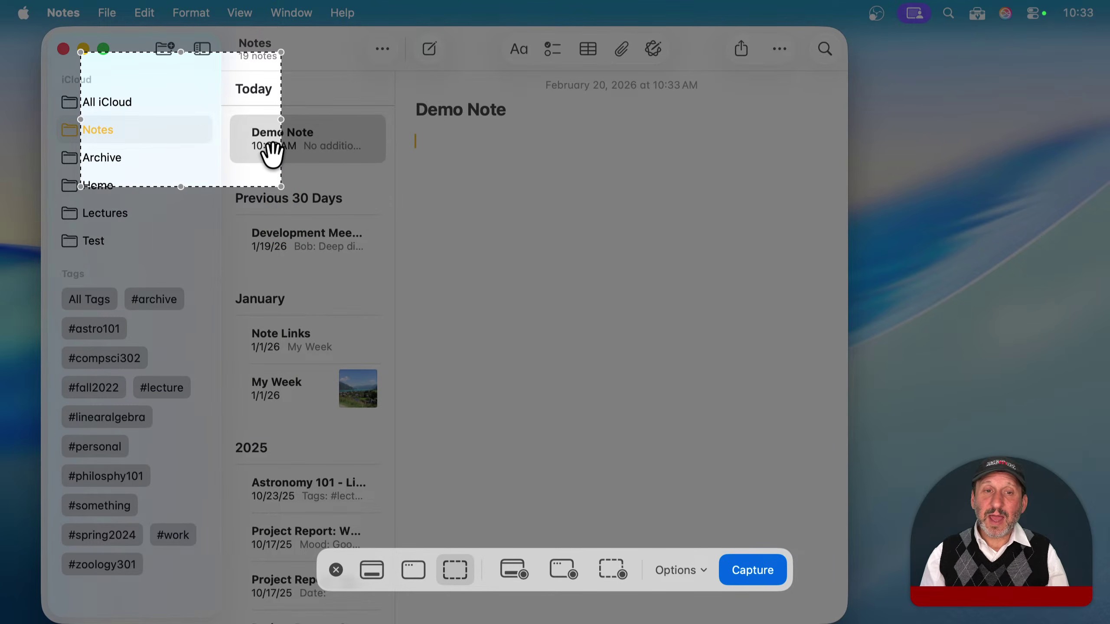
Step: Review the capture options, capture the framed sidebar area to the clipboard and paste it into Demo Note
left_click(681, 570)
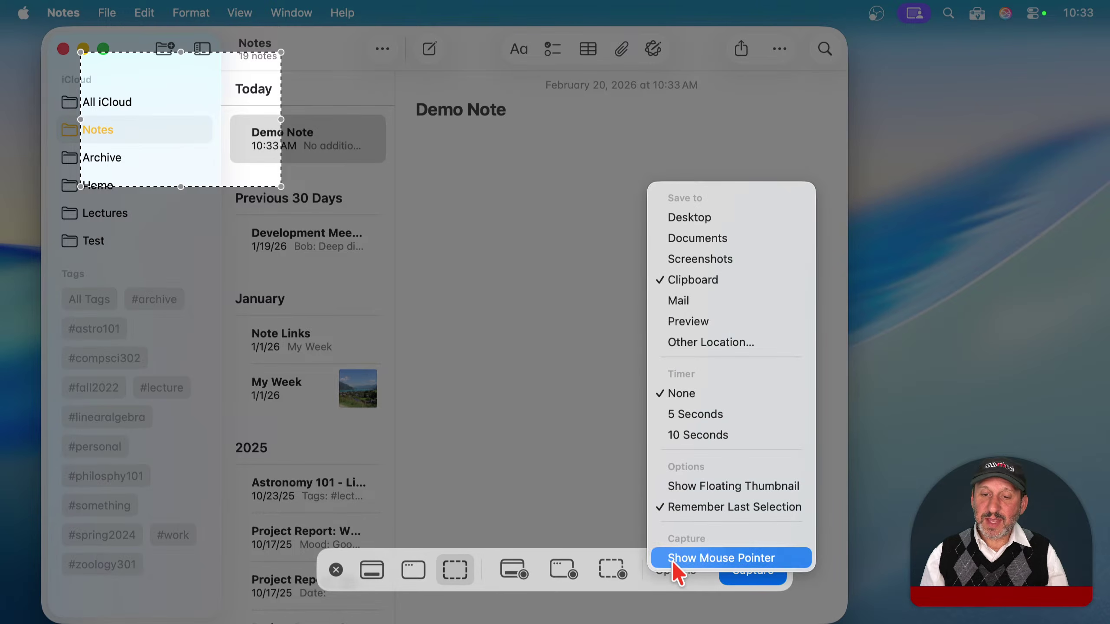
left_click(683, 558)
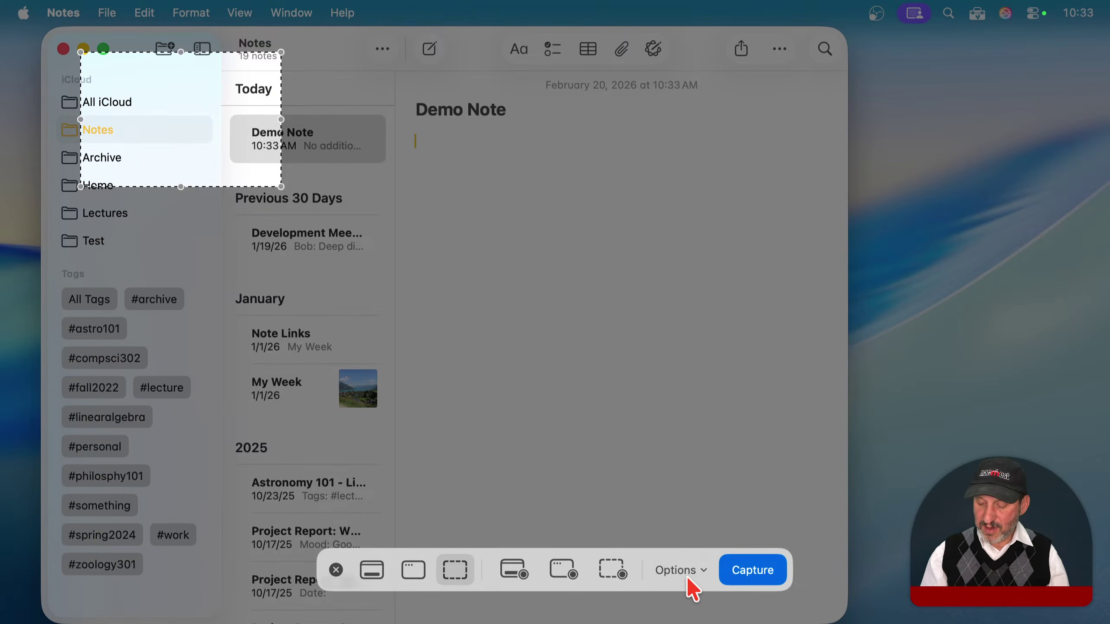
key("Return")
key("cmd+v")
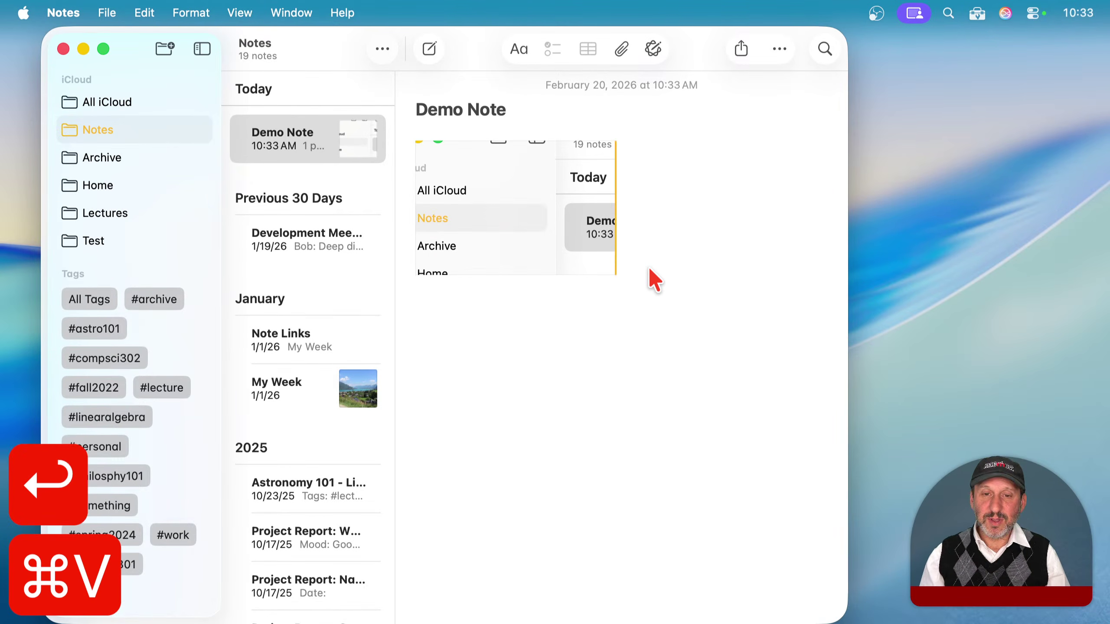
Step: Capture the same remembered area again and paste it on a new line below the first image
key("Return")
key("shift+cmd+5")
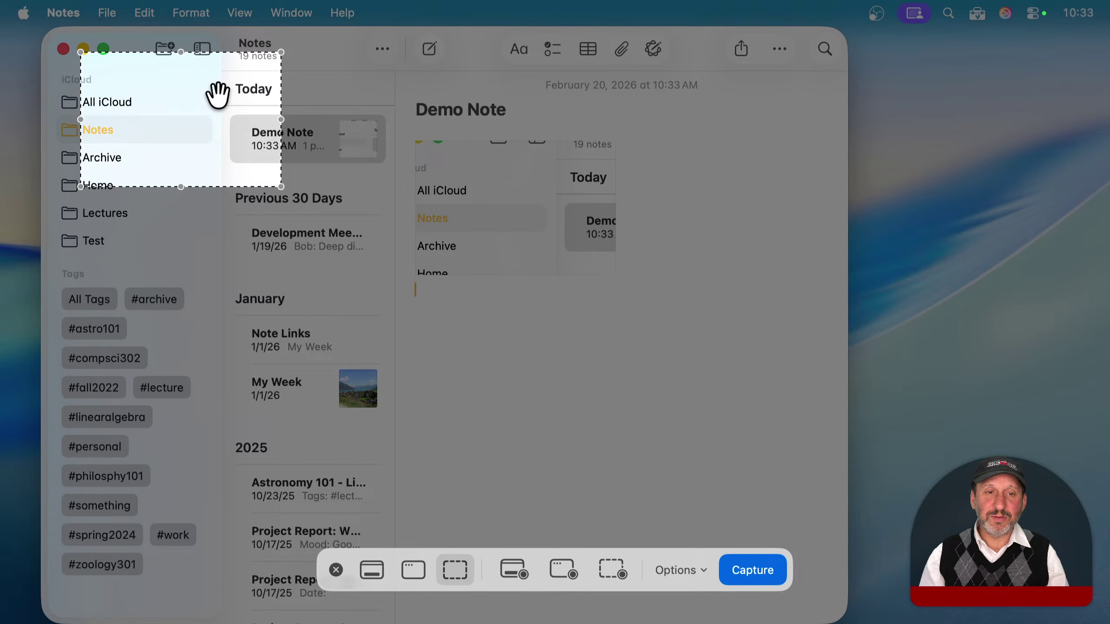
key("Return")
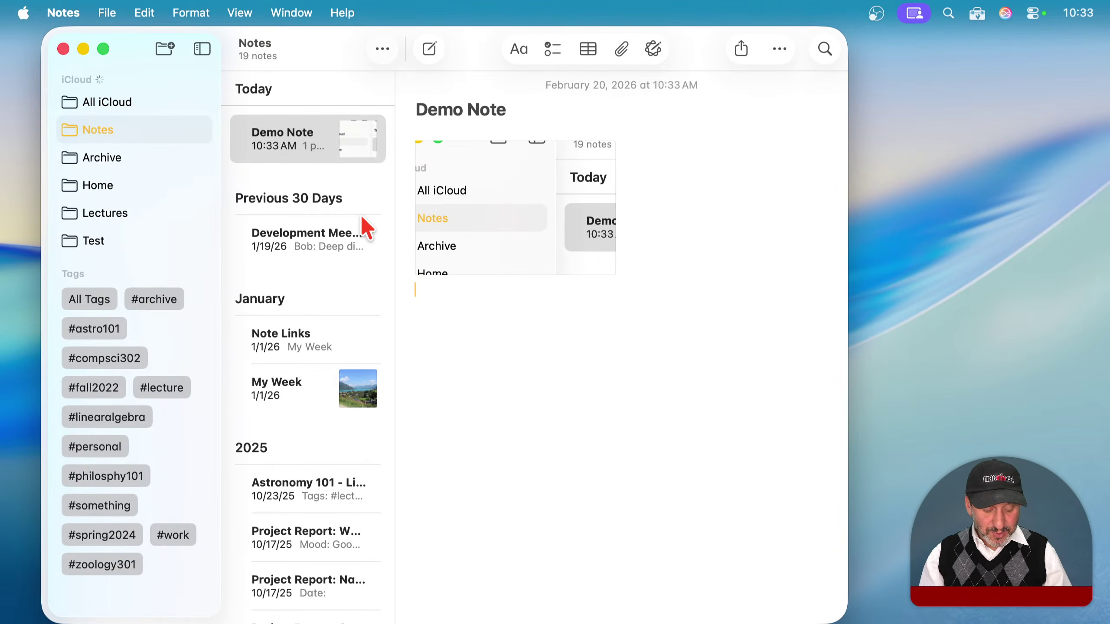
key("super+v")
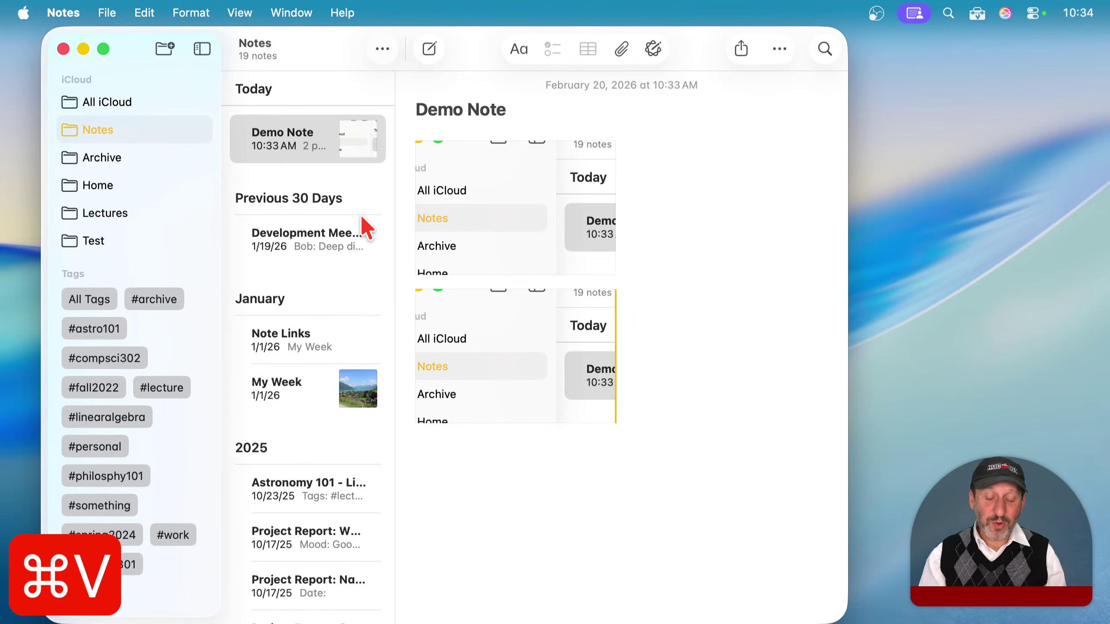
Step: Delete both sidebar captures from Demo Note and dismiss the weather notification
key("BackSpace")
key("BackSpace")
key("BackSpace")
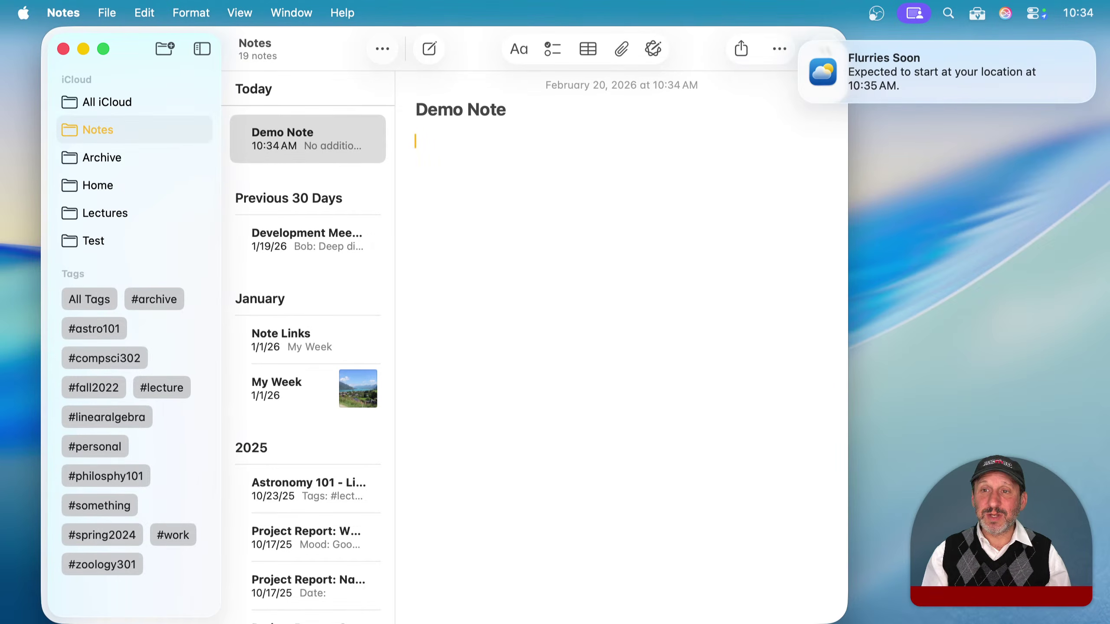
left_click(801, 45)
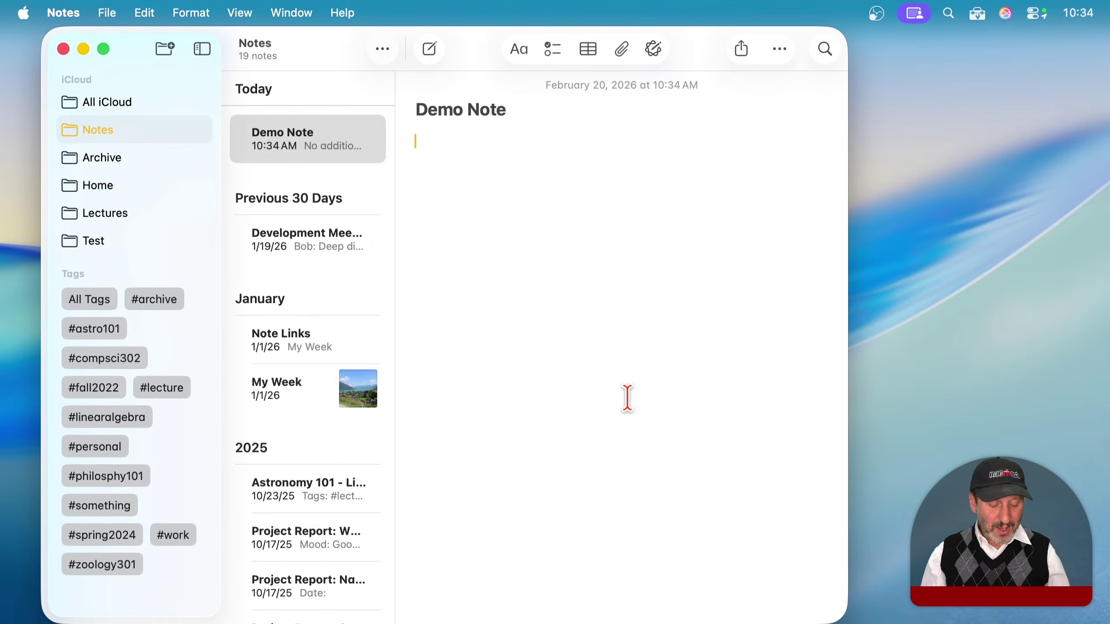
Step: Set the screenshot tool's save destination to the Screenshots folder and check that choice in its options
key("shift+super+5")
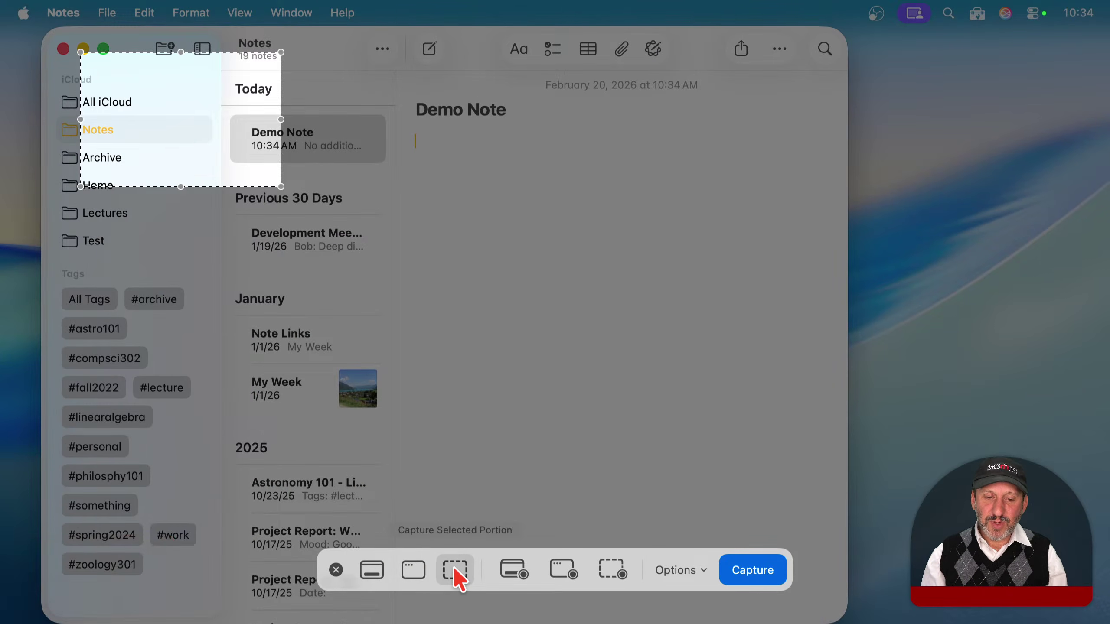
left_click(668, 570)
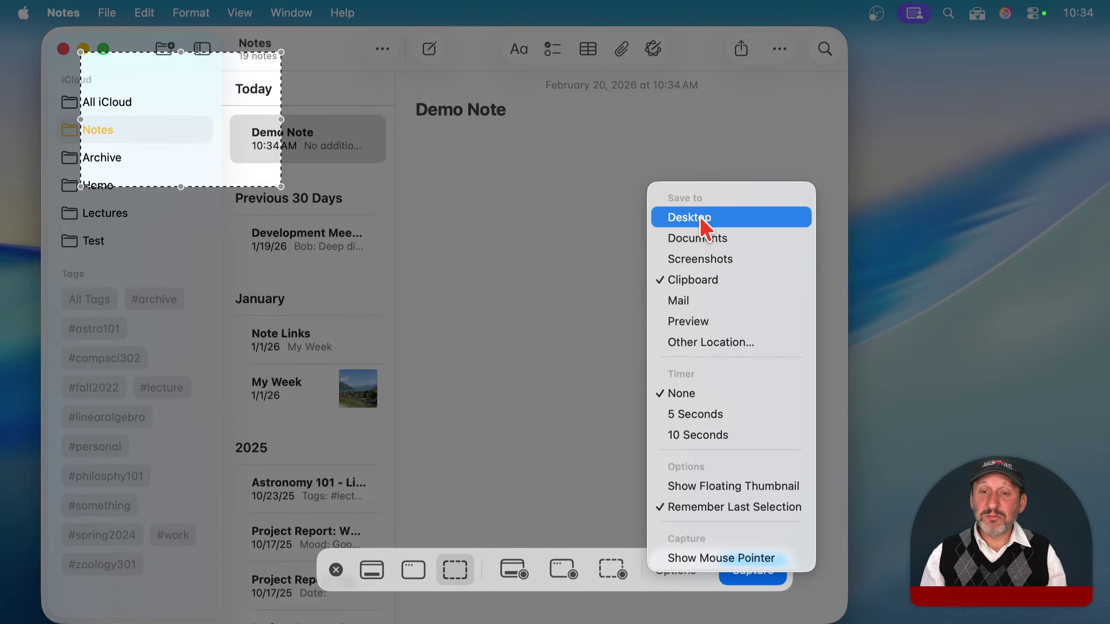
left_click(704, 259)
left_click(679, 569)
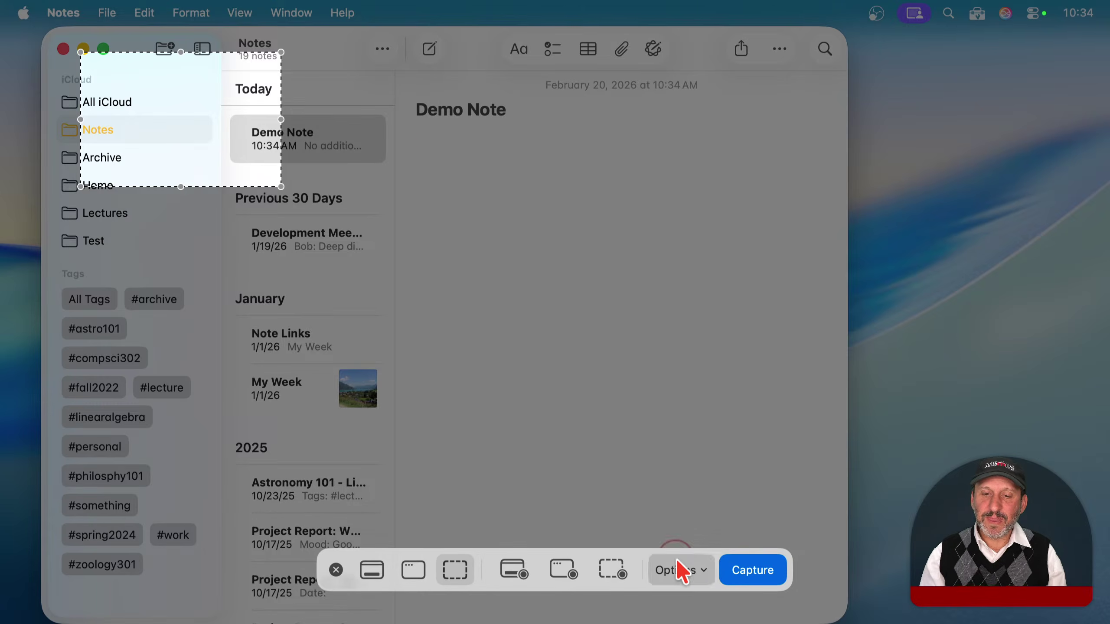
key("Escape")
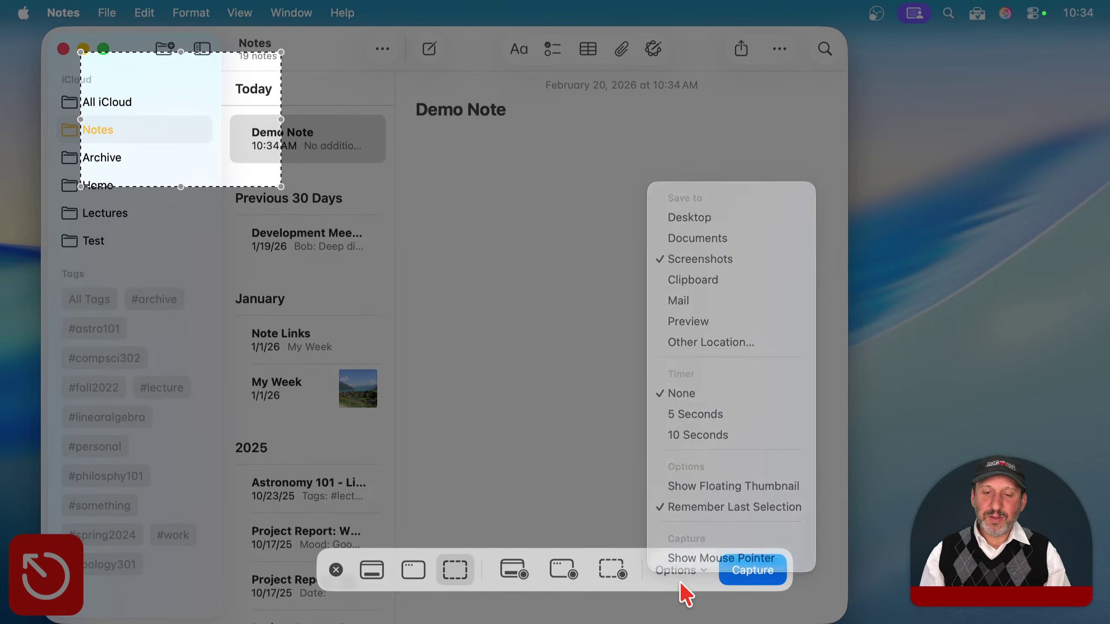
Step: Copy the remembered selection area straight to the clipboard, paste it into Demo Note and delete the pasted image
left_click(725, 573)
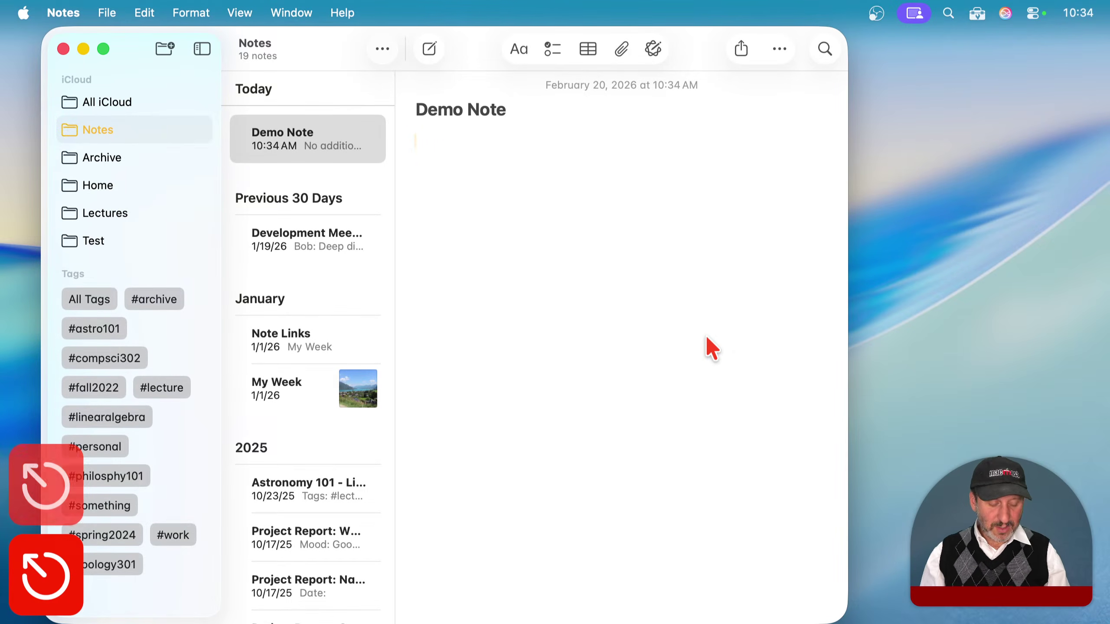
key("shift+super+5")
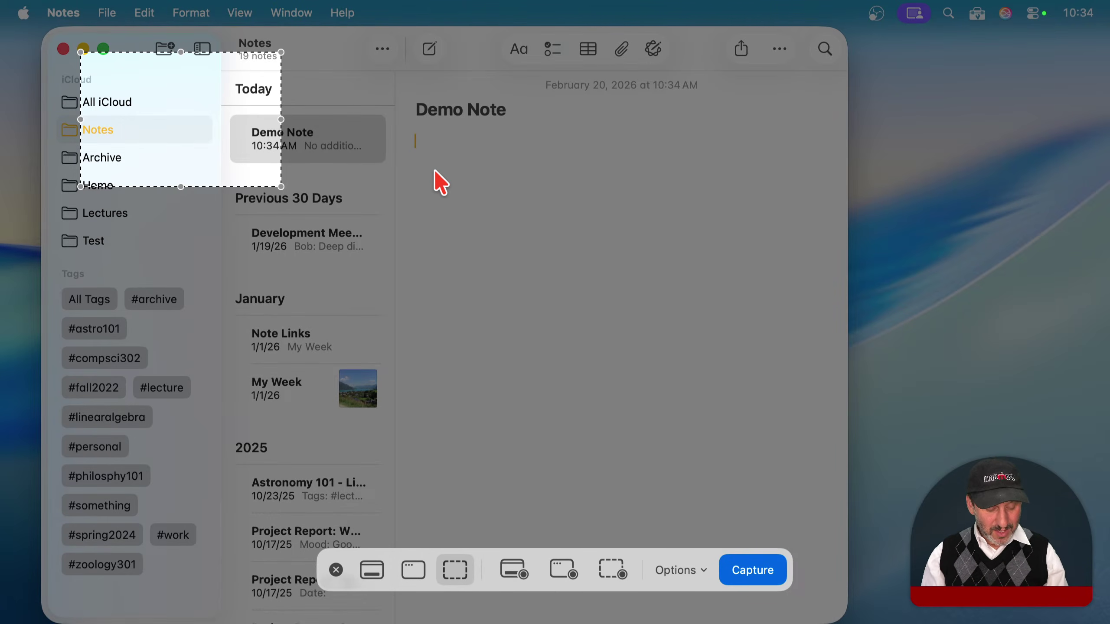
key("super+c")
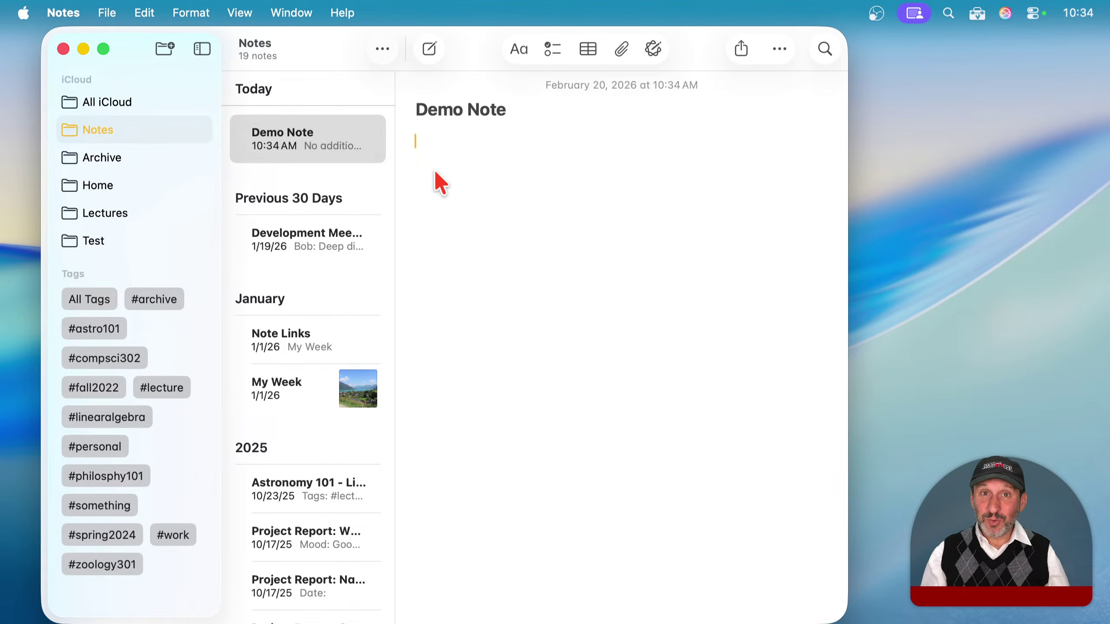
key("super+v")
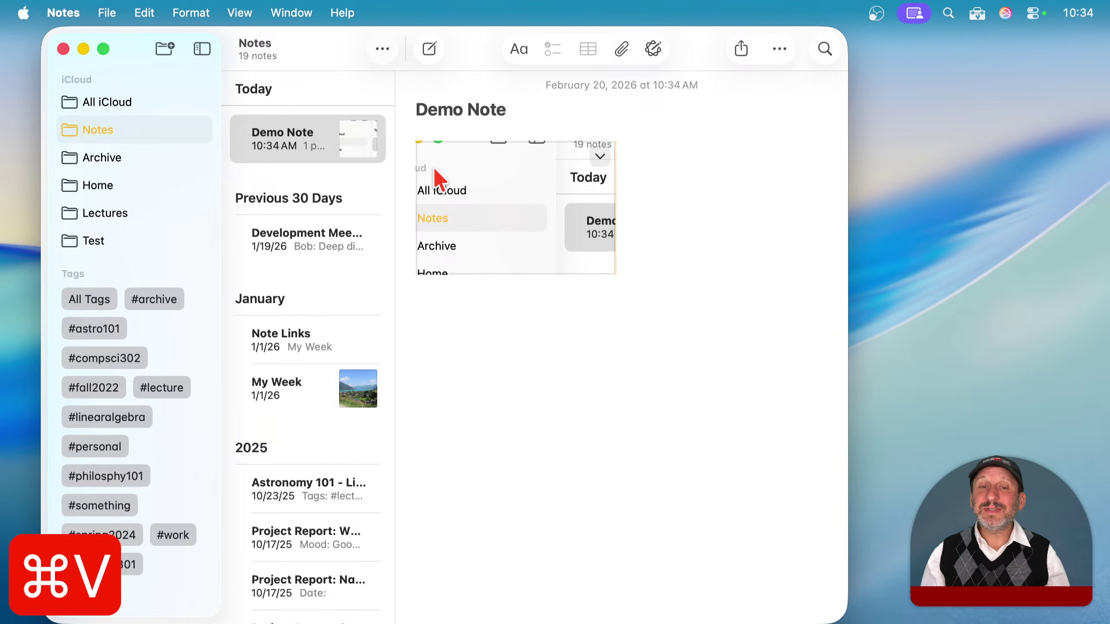
key("BackSpace")
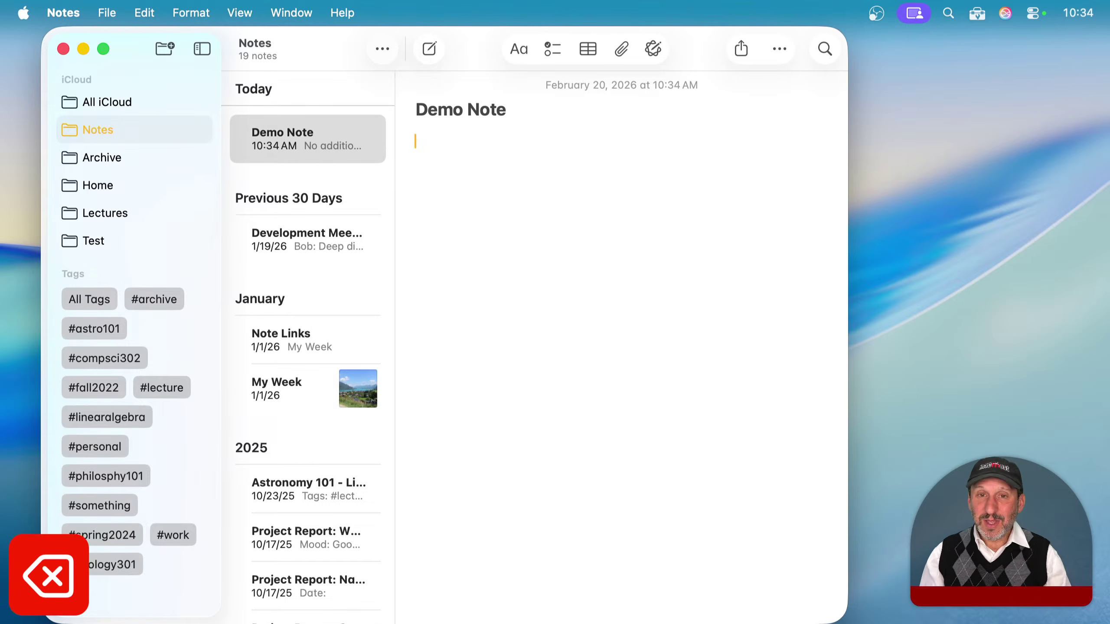
Step: Review the screenshot tool's save destinations, switch the capture mode to Capture Entire Screen and close the tool
key("shift+super+5")
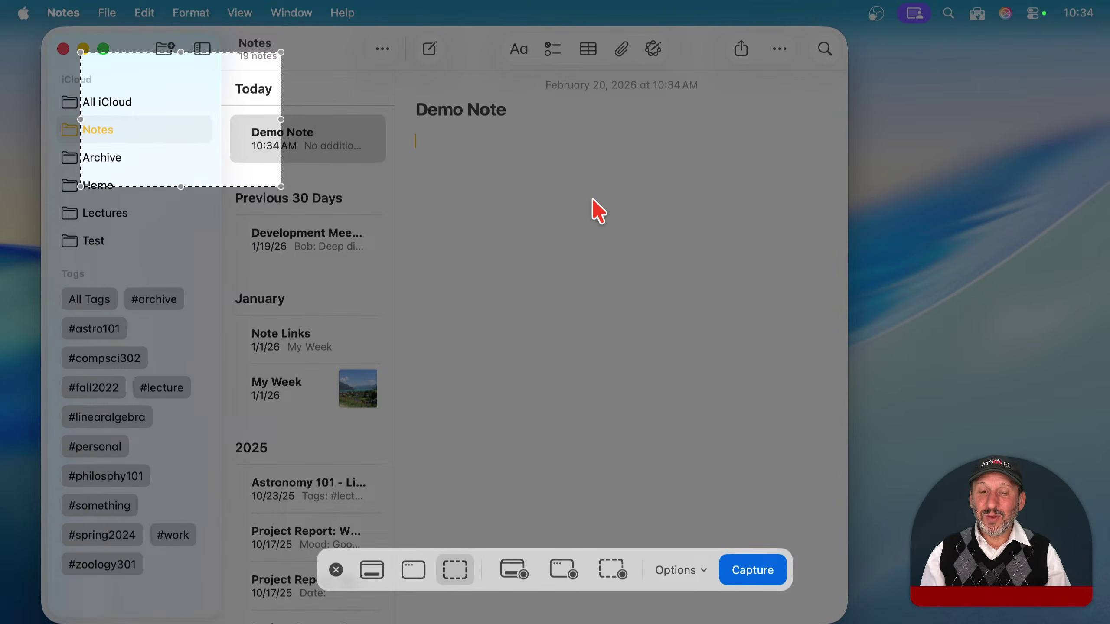
left_click(681, 573)
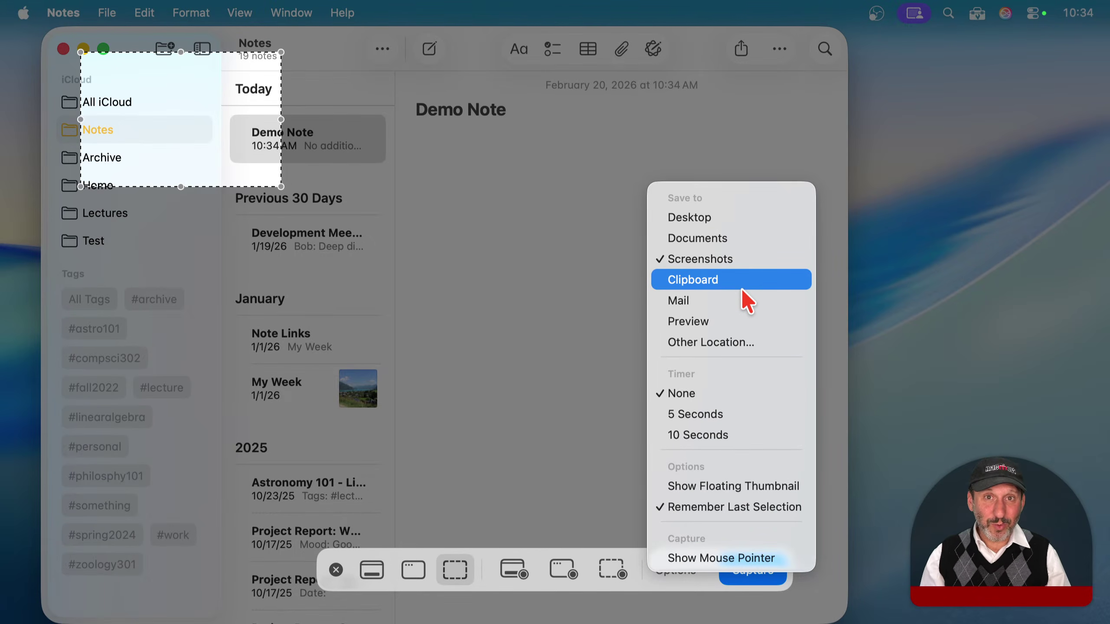
key("Escape")
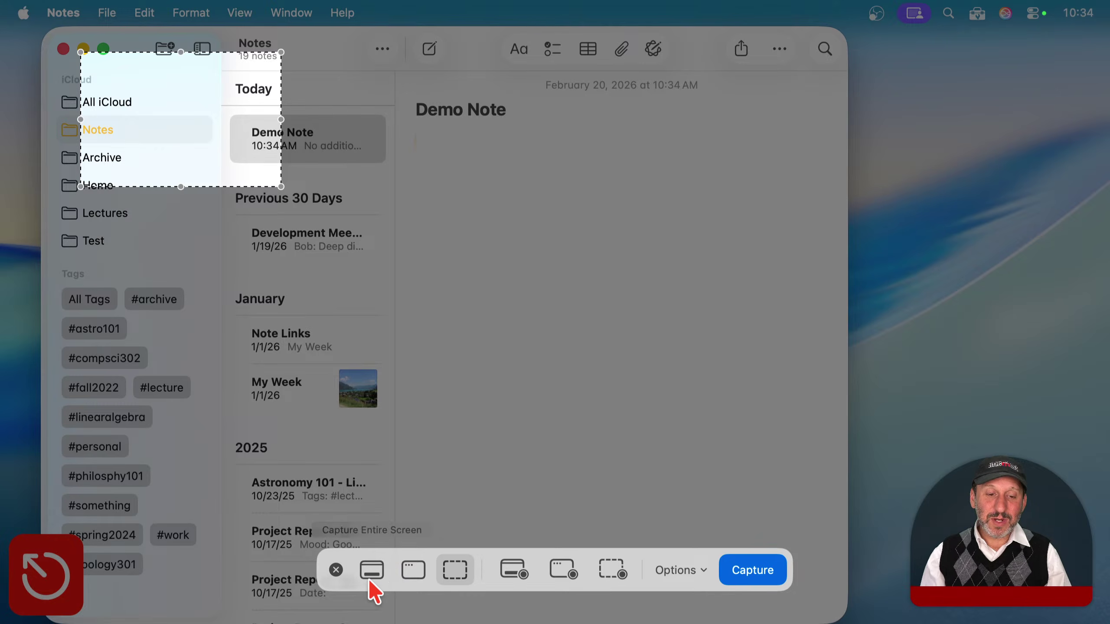
left_click(371, 575)
key("Escape")
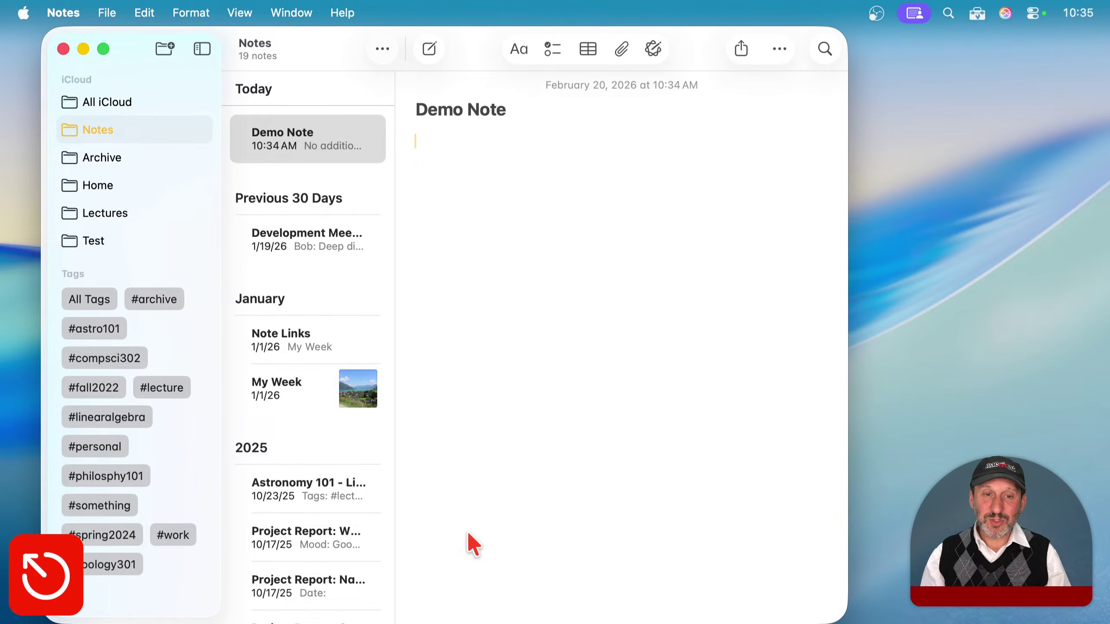
Step: Copy an entire-screen capture to the clipboard, paste it into Demo Note and delete the pasted image
key("shift+super+5")
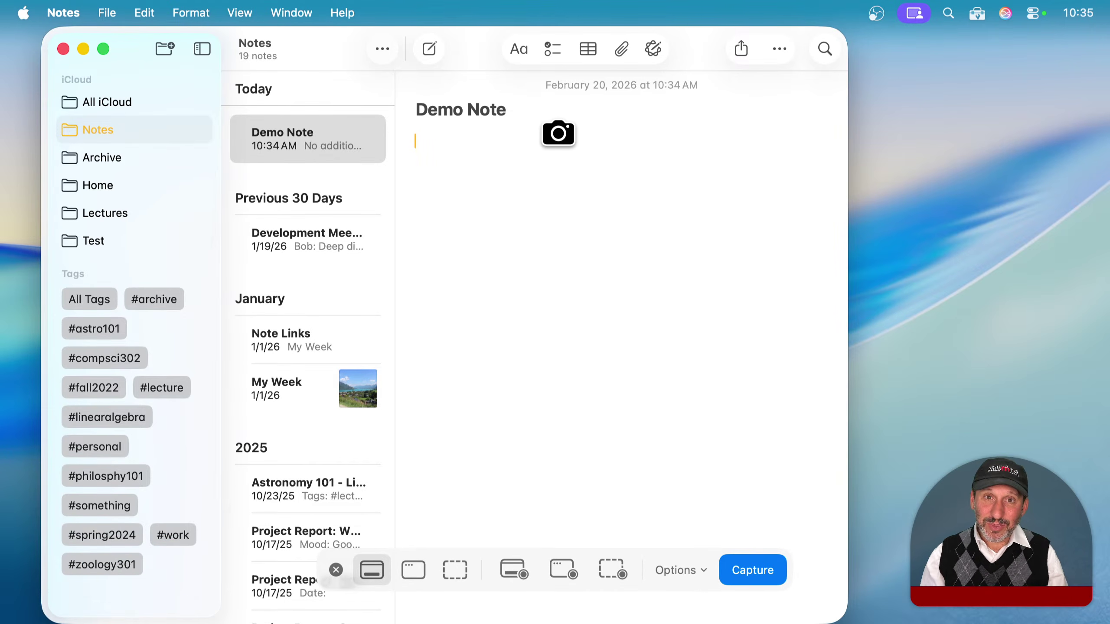
key("super+c")
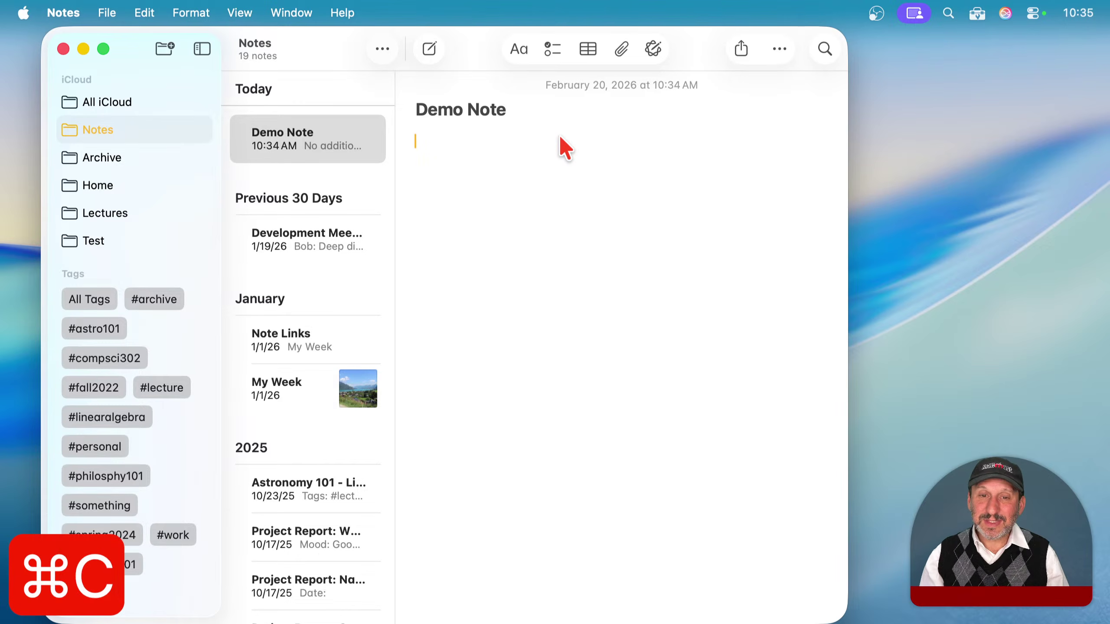
key("super+v")
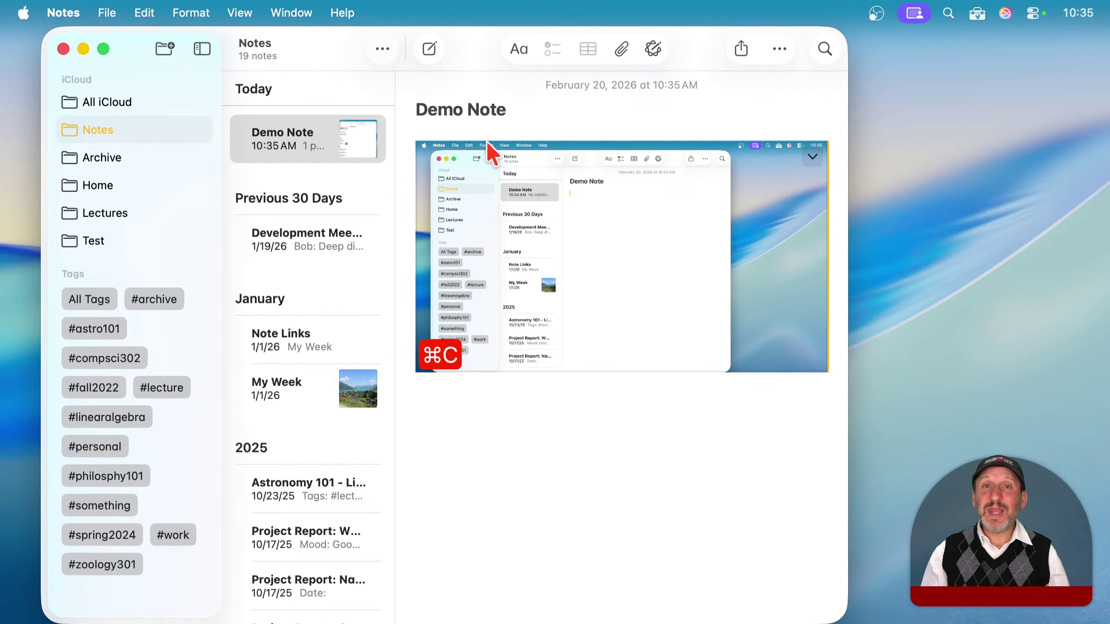
key("BackSpace")
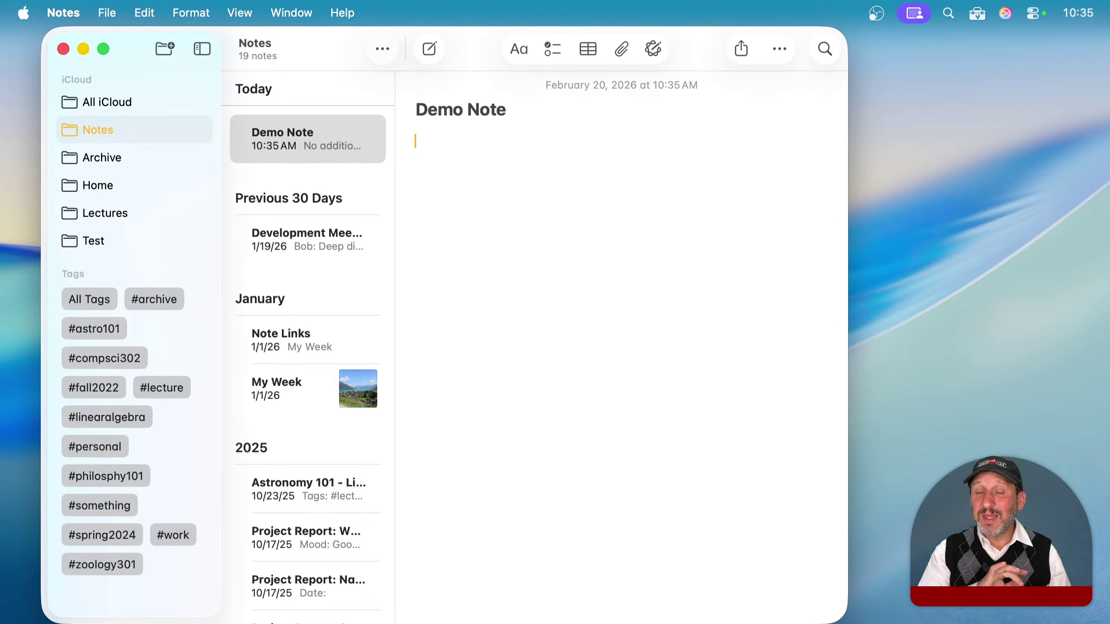
Step: Switch to window capture, copy the Notes window to the clipboard, paste it into Demo Note and delete the pasted image
key("shift+super+5")
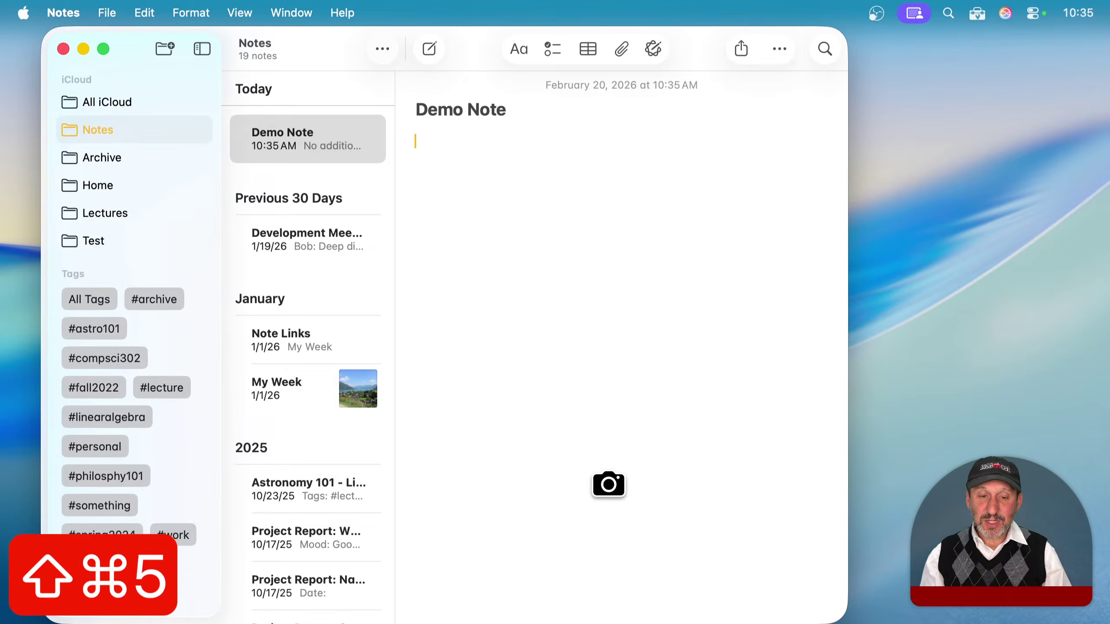
left_click(414, 570)
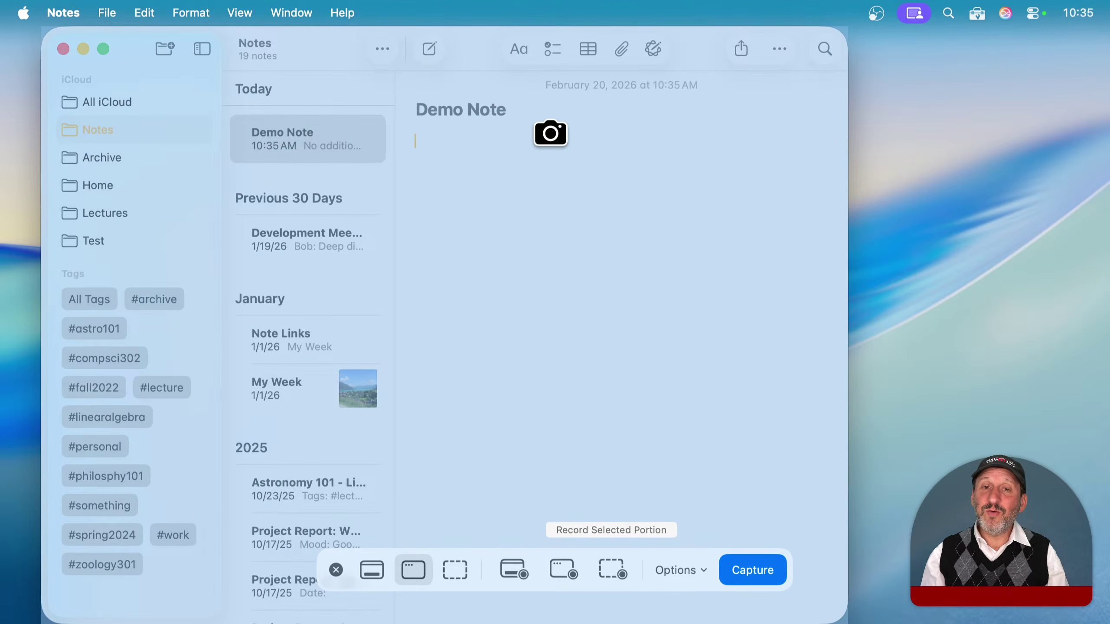
key("super+c")
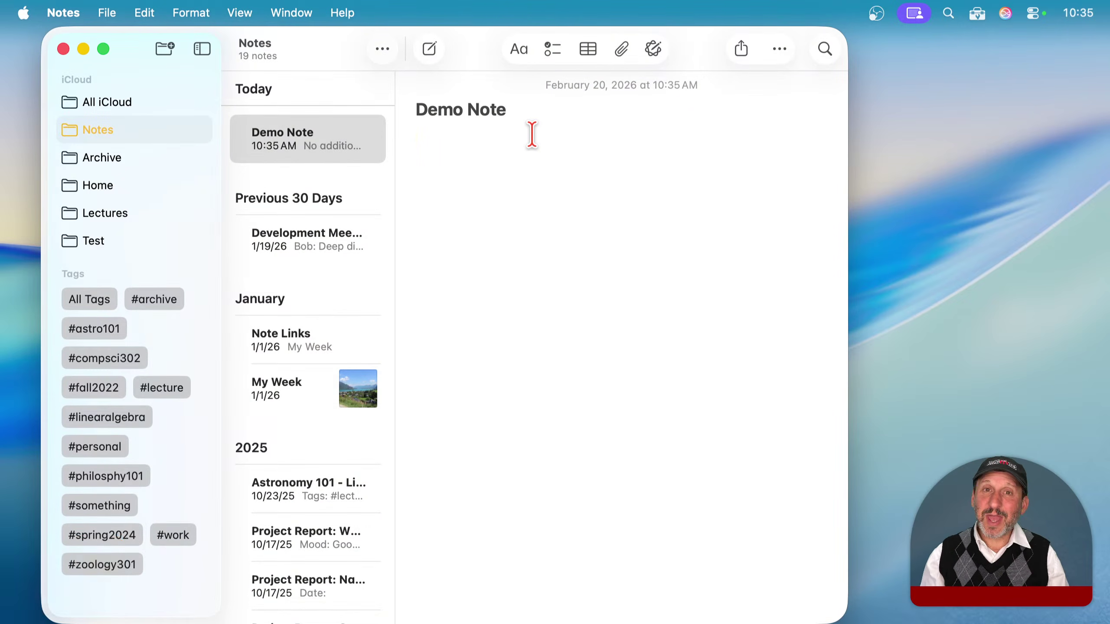
key("super+v")
key("BackSpace")
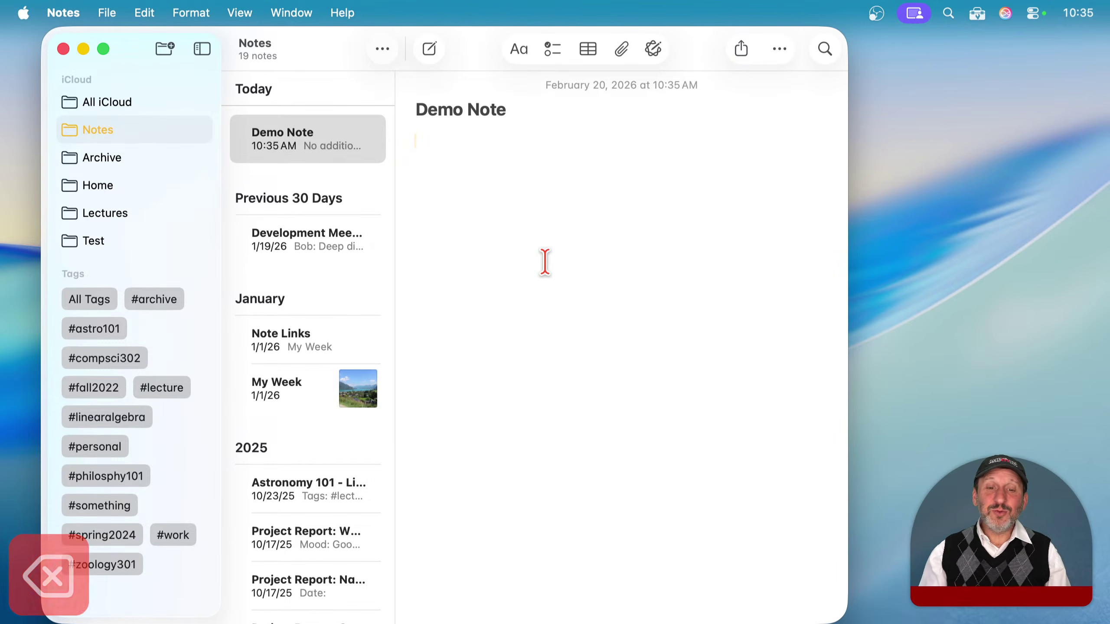
Step: Reopen the screenshot tool, examine the save destinations in its options and leave the tool
mouse_move(514, 601)
key("shift+super+5")
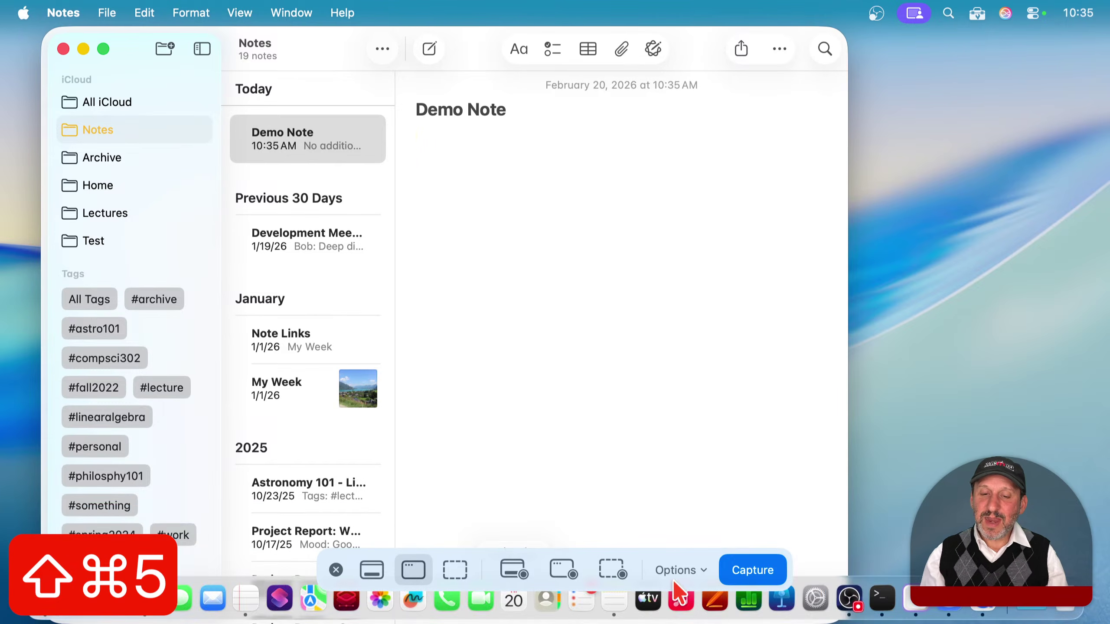
left_click(673, 576)
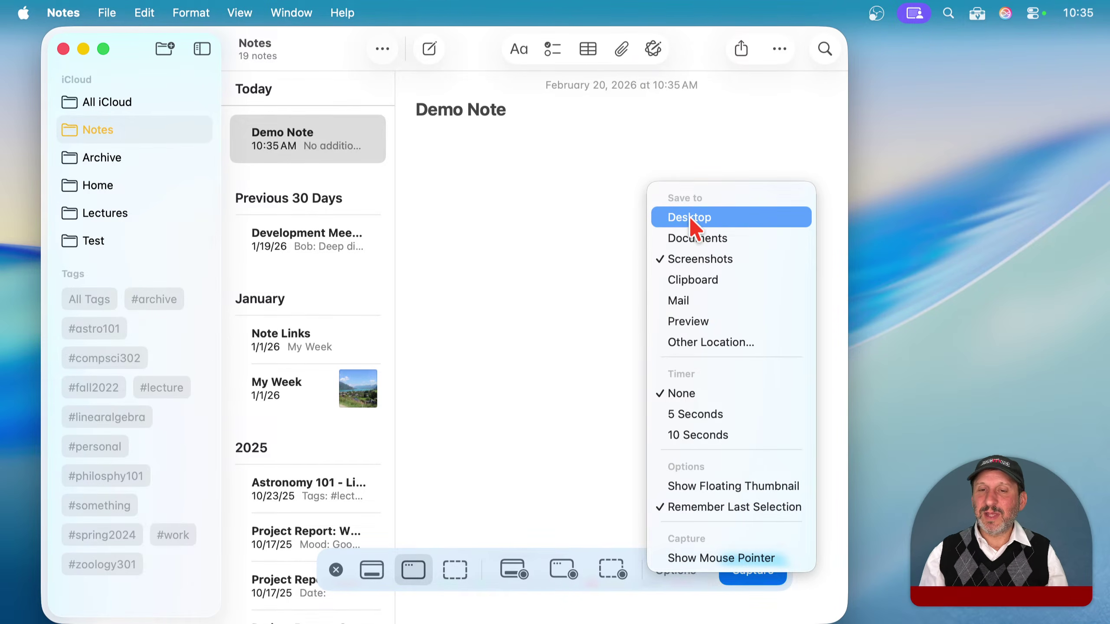
left_click(617, 369)
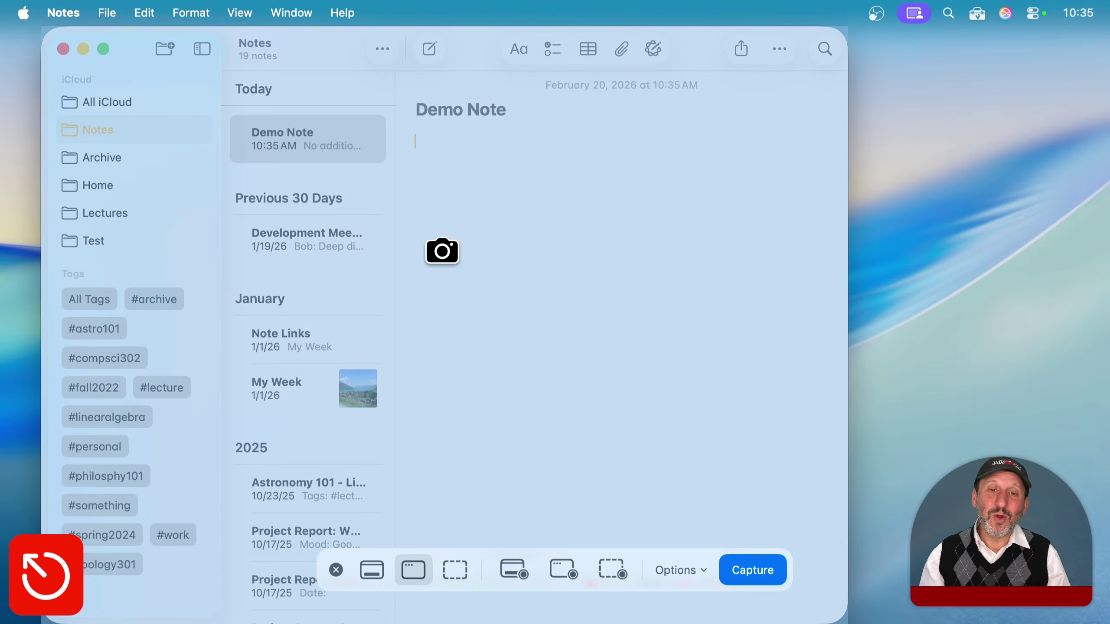
left_click(442, 251)
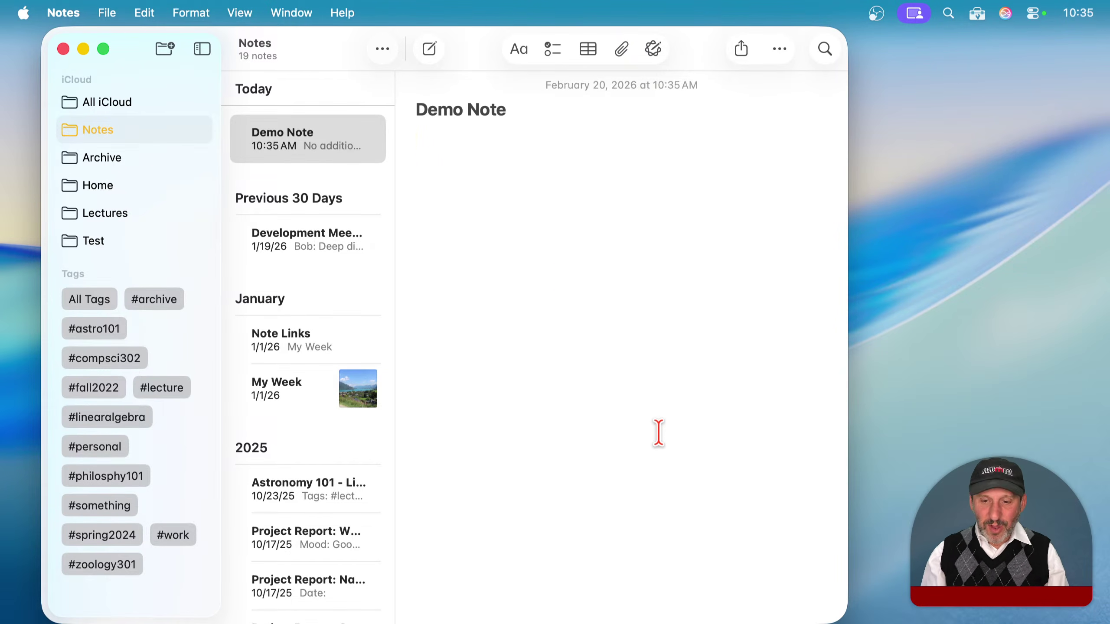
Step: Shrink the Notes window to reach the Screenshots folder window in Finder, bring that forward and close Notes' window
left_click_drag(843, 610, 758, 453)
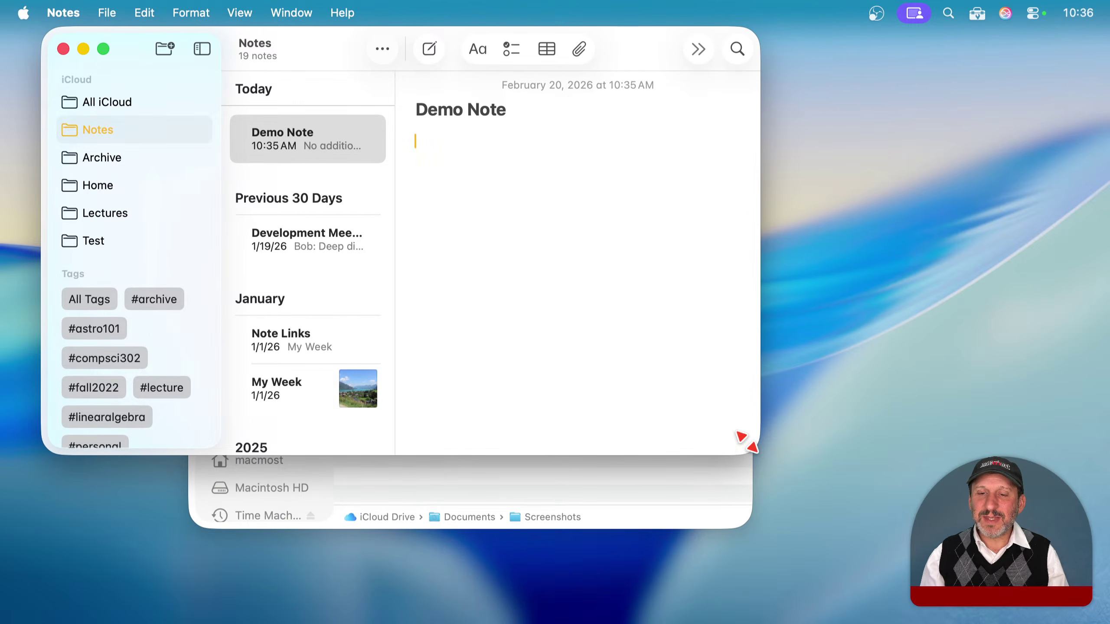
left_click(684, 519)
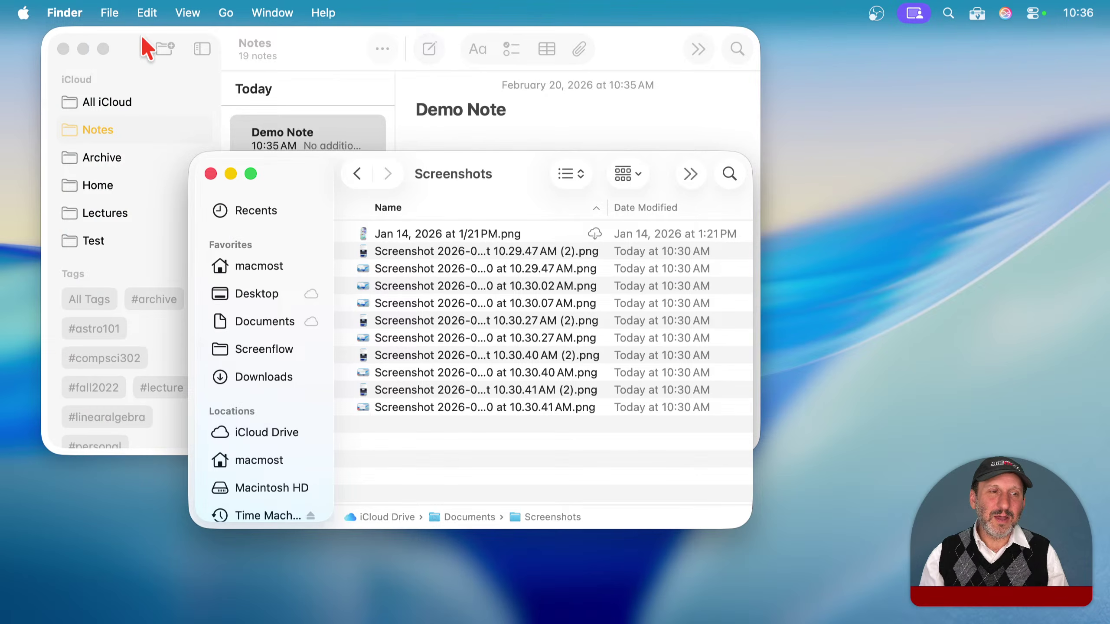
left_click(64, 49)
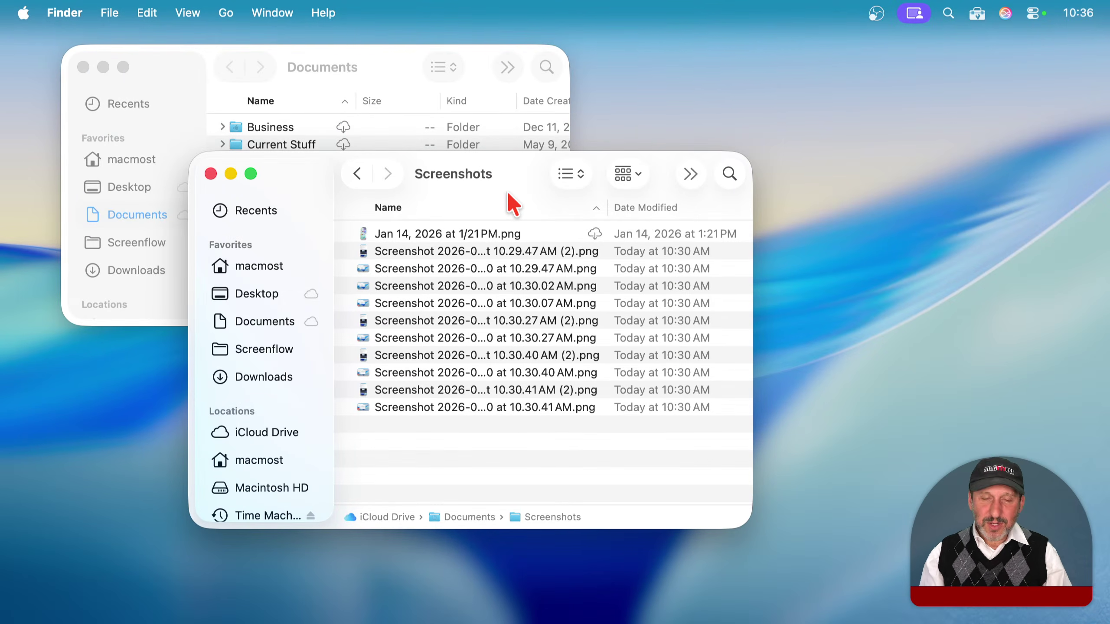
Step: Turn on Show Floating Thumbnail in the screenshot tool's options and check the setting
key("shift+super+5")
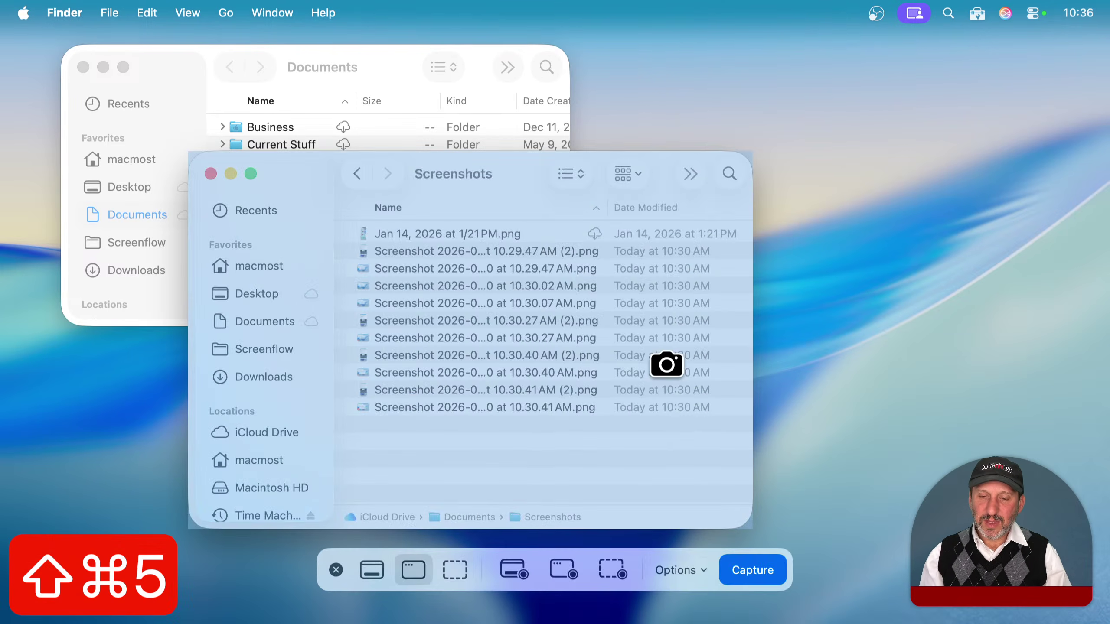
left_click(678, 572)
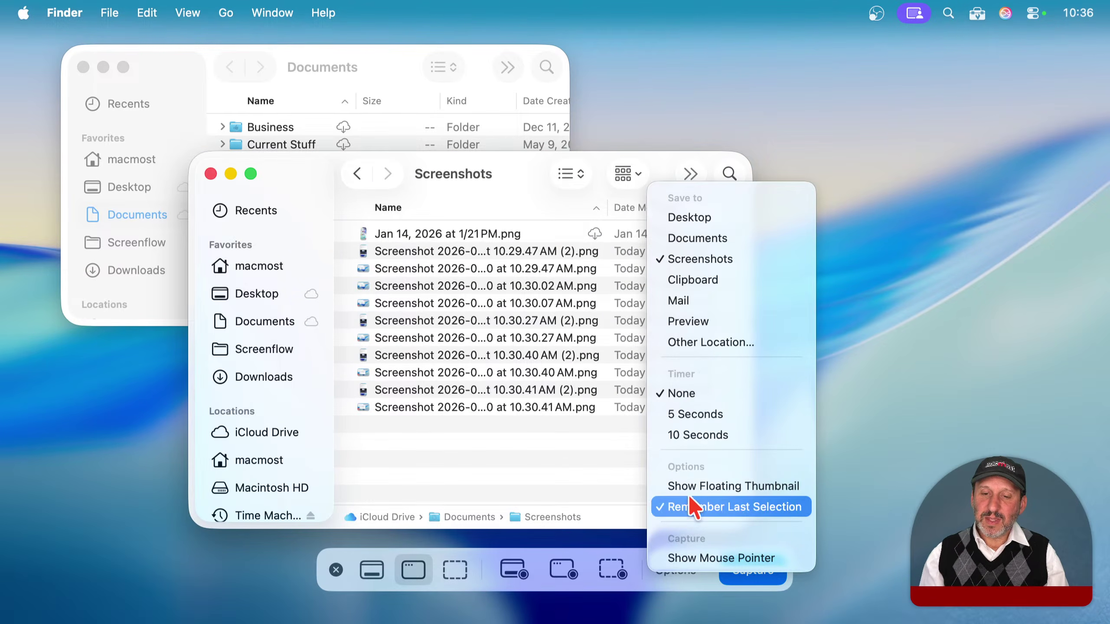
left_click(690, 485)
left_click(676, 561)
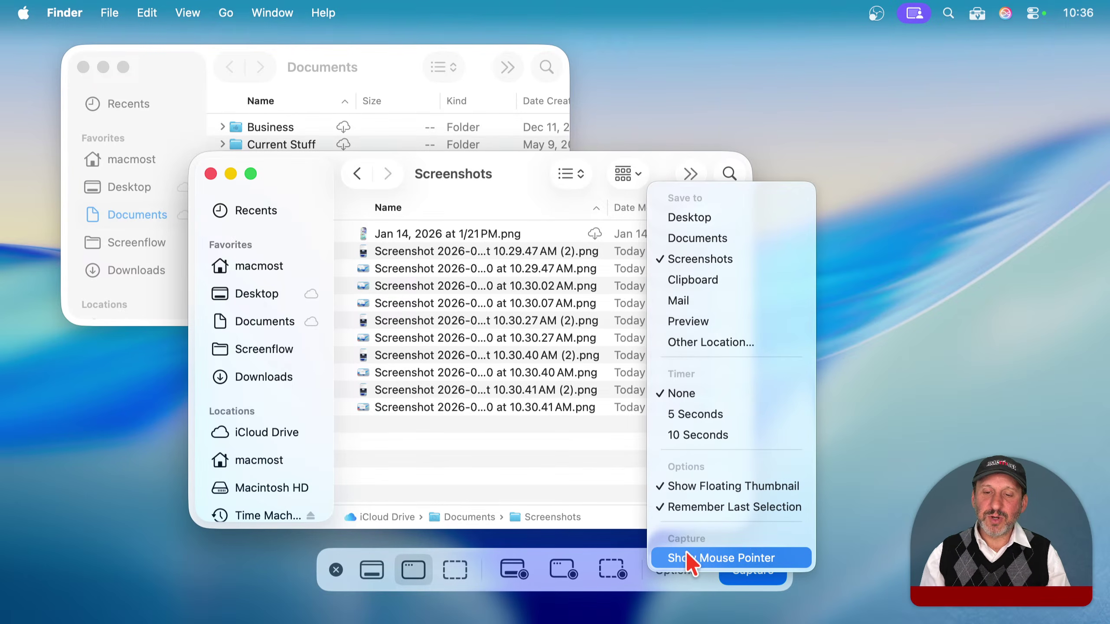
left_click(525, 560)
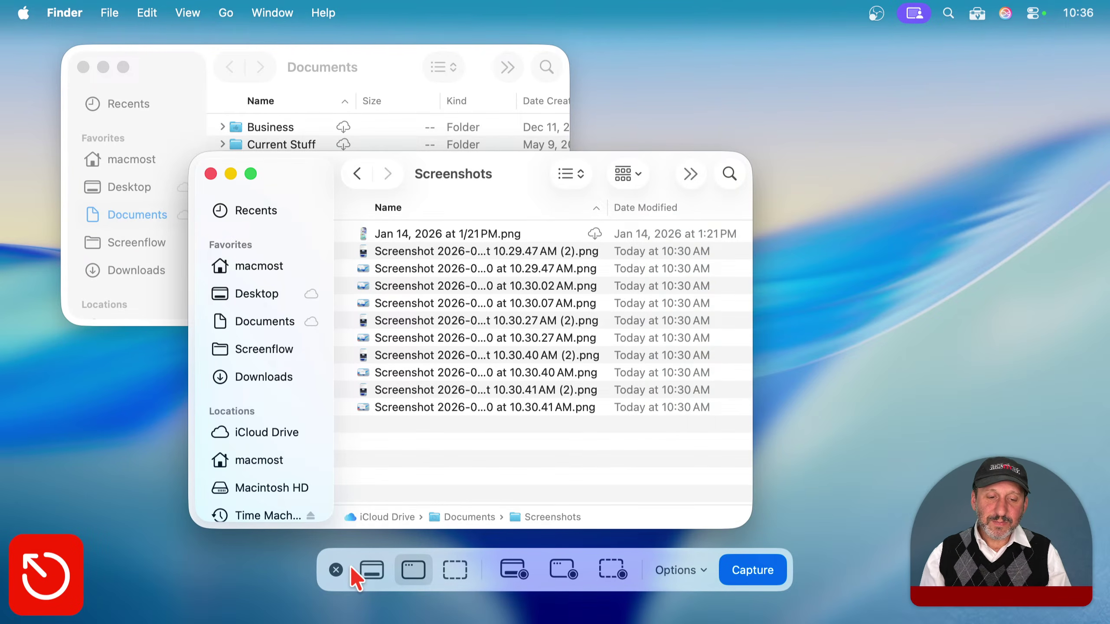
Step: Capture the entire screen to the Screenshots folder and open the capture from its floating thumbnail
left_click(371, 569)
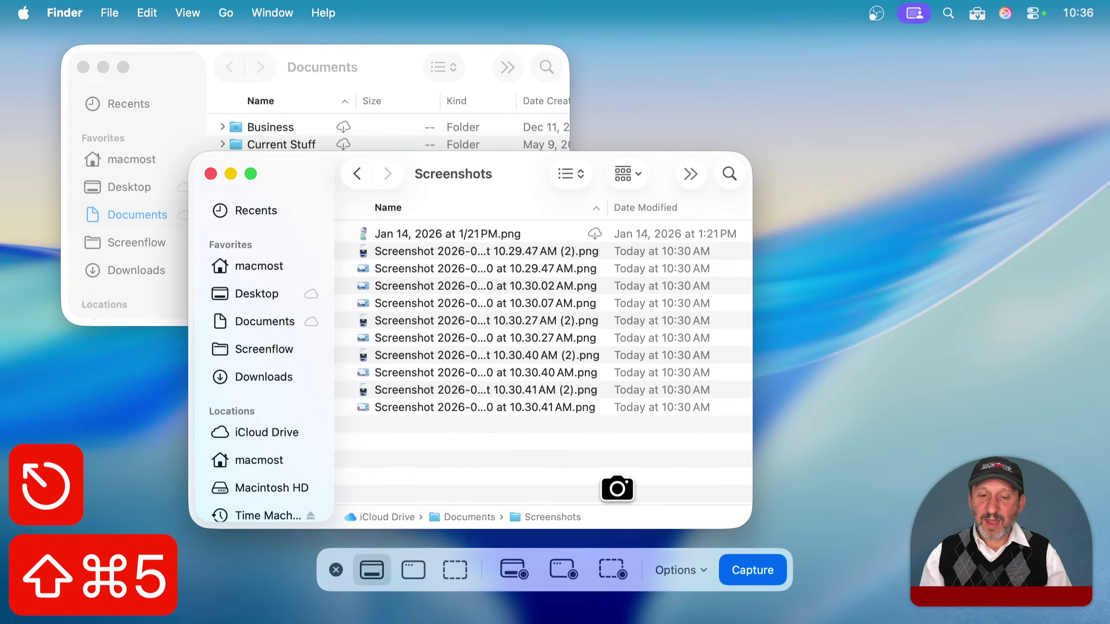
key("Return")
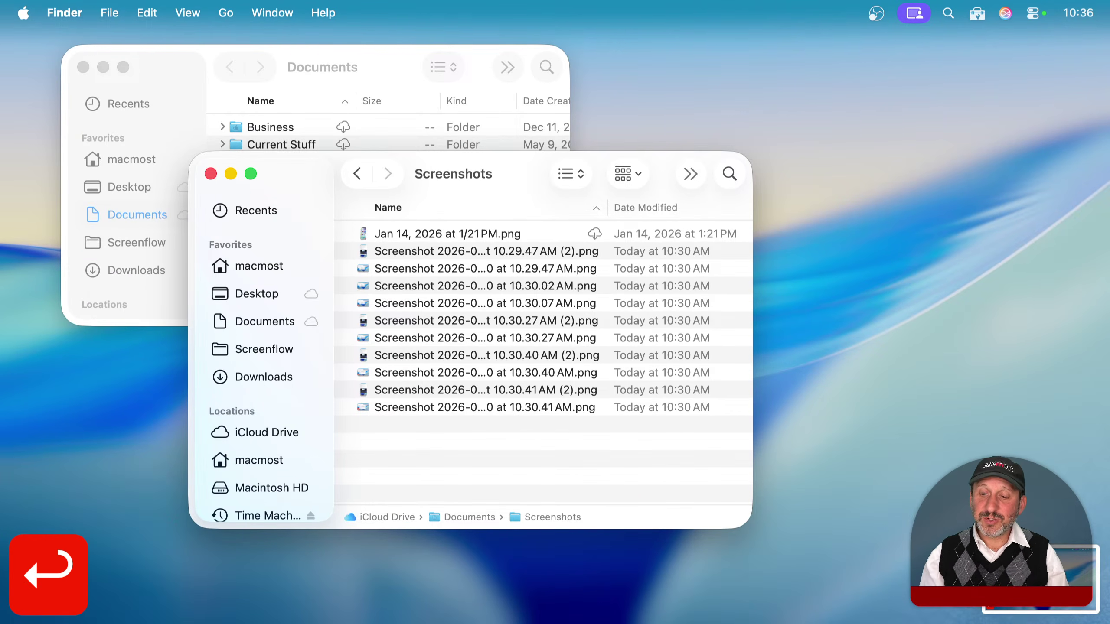
left_click(1093, 594)
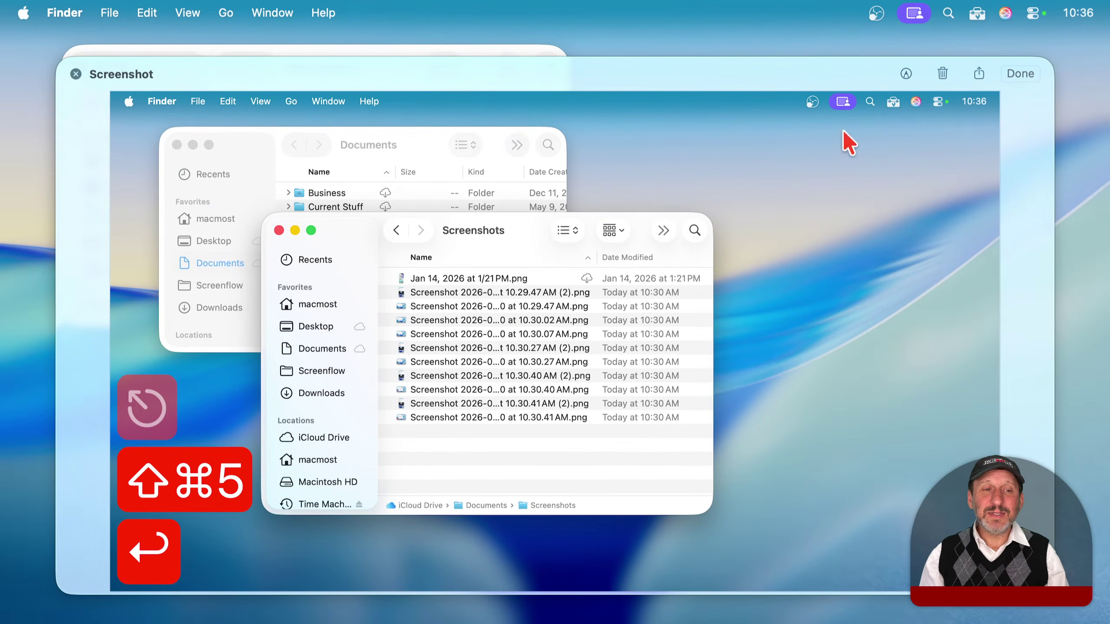
Step: Examine the markup tools and sharing choices for the opened screenshot, and close its preview
left_click(905, 73)
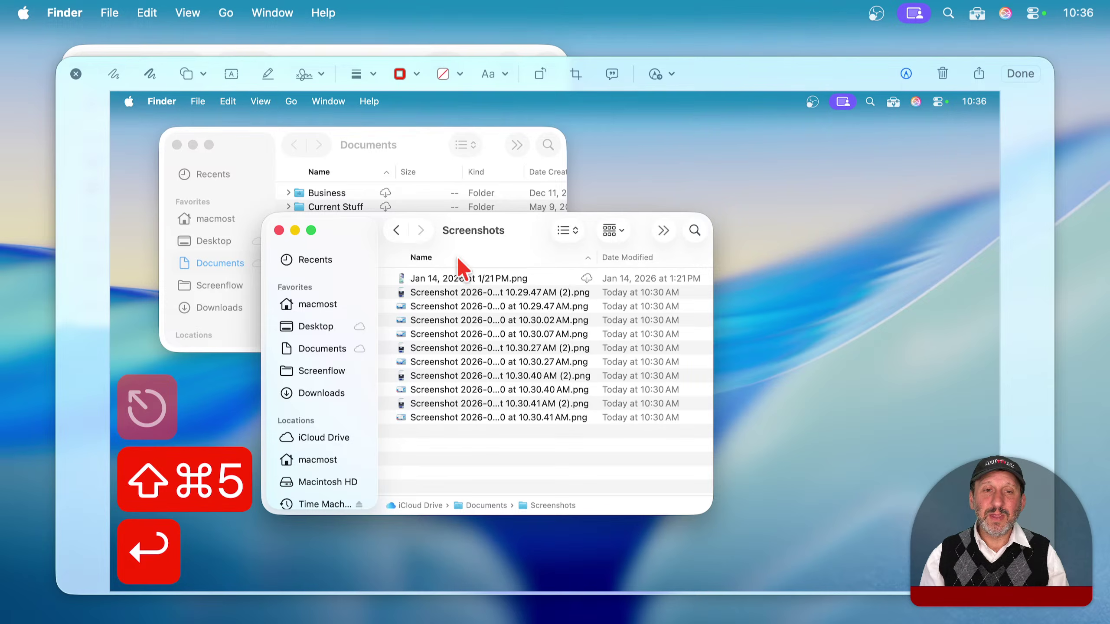
left_click(979, 73)
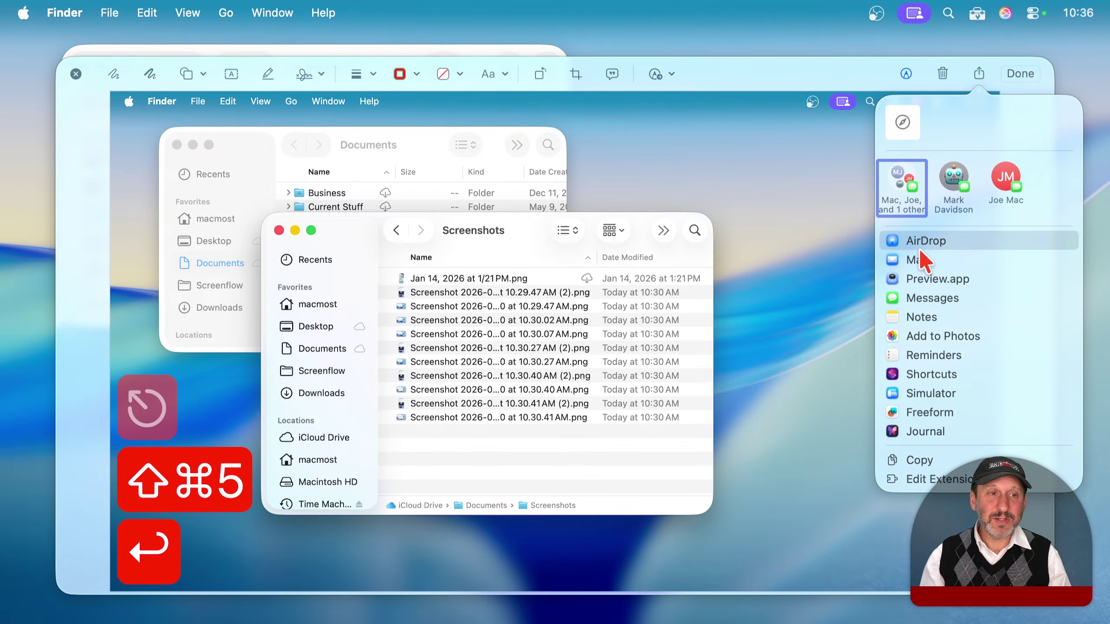
left_click(75, 74)
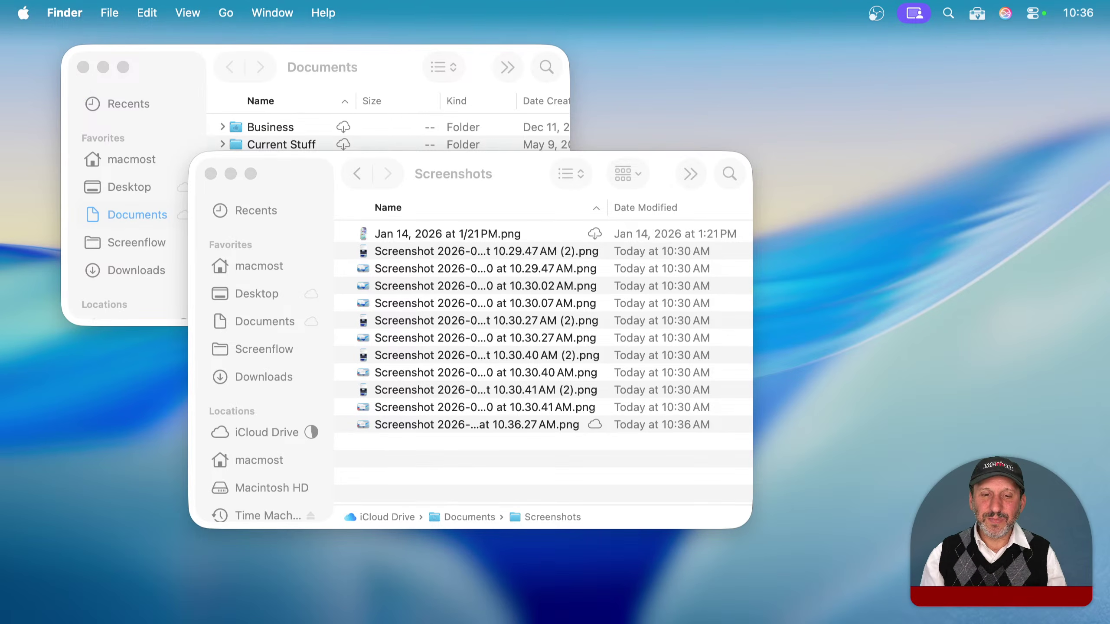
mouse_move(547, 599)
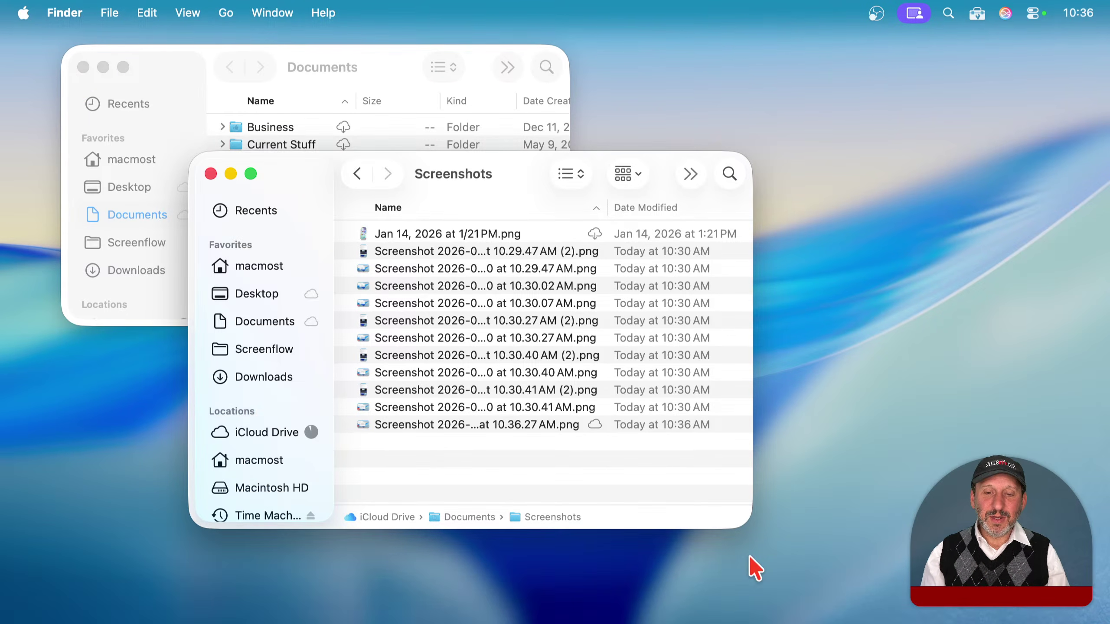
Step: Set the screenshot save destination to Preview, capture the entire screen, and dismiss the file-opening dialog in Preview
key("shift+super+5")
left_click(681, 571)
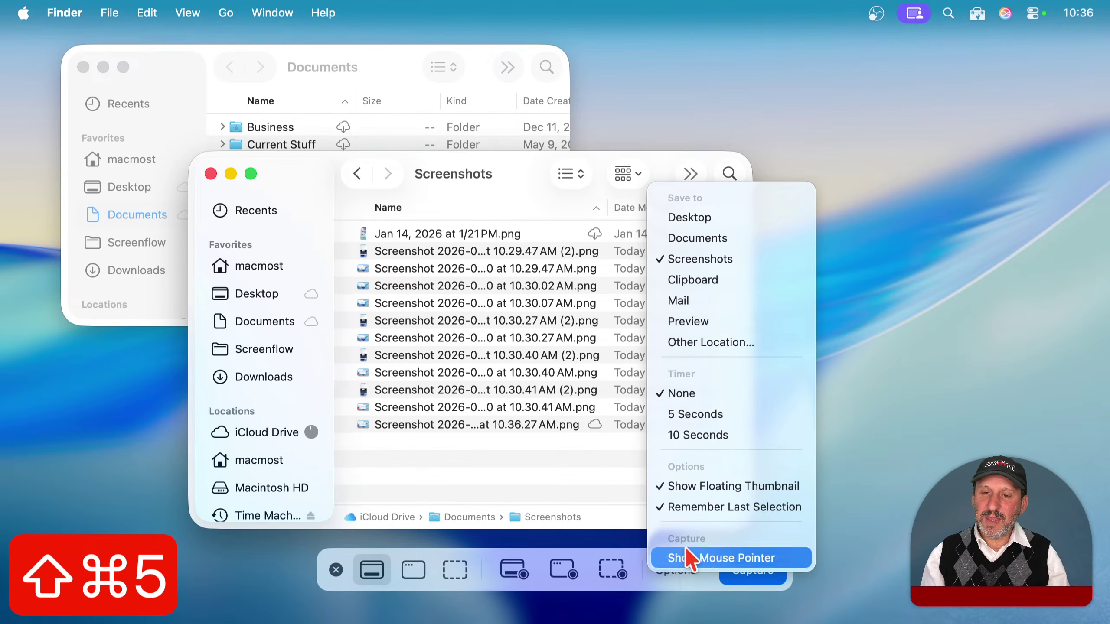
left_click(706, 318)
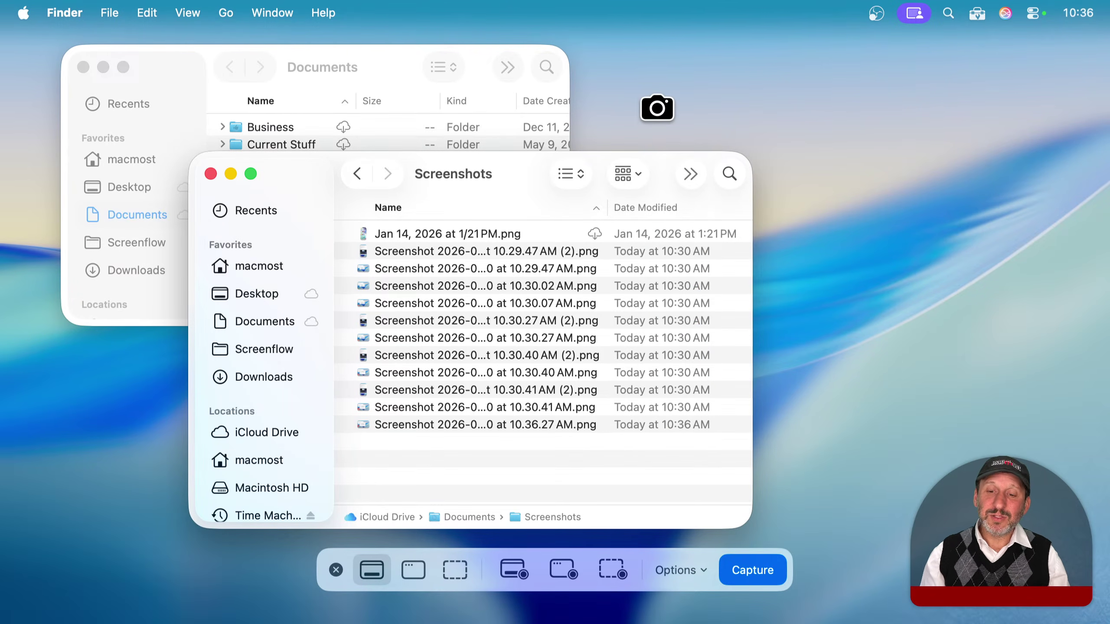
left_click(657, 108)
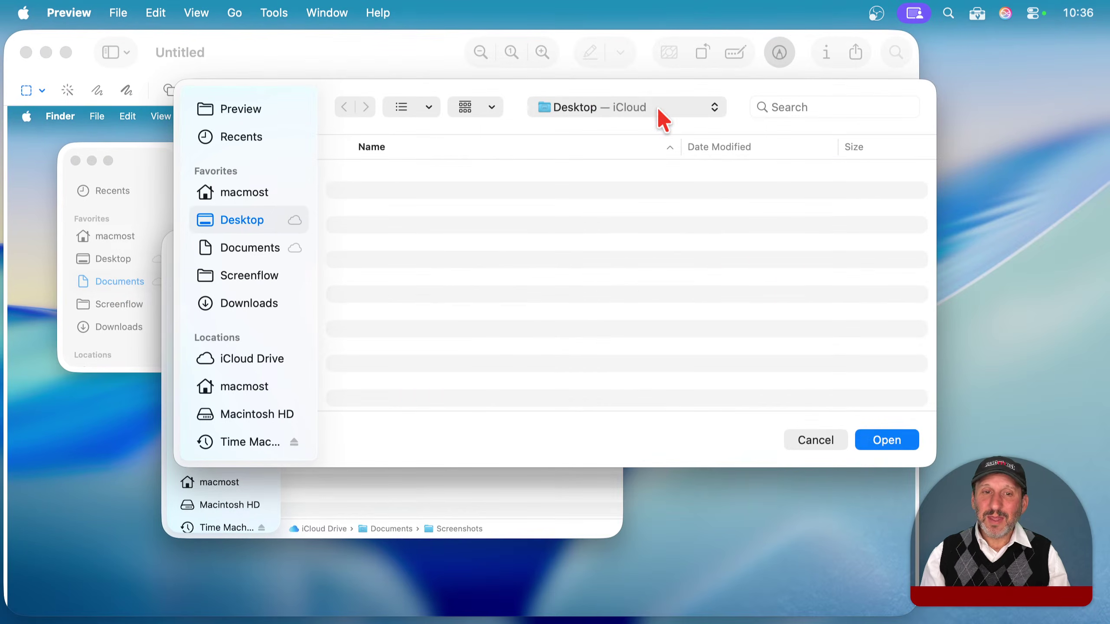
left_click(809, 439)
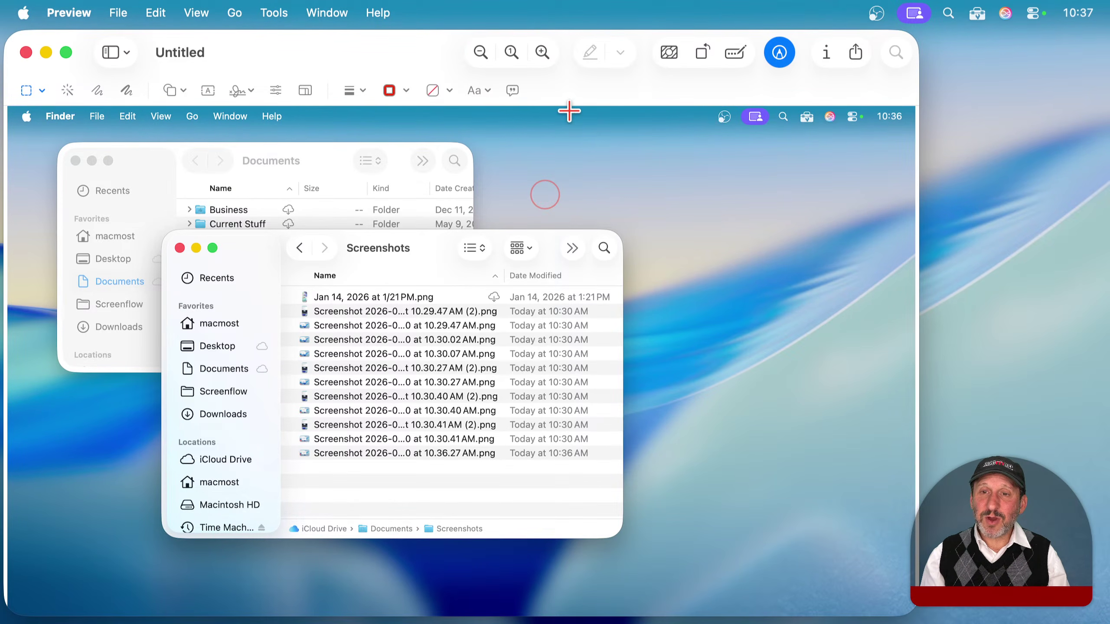
Step: Reposition the untitled capture's window, hiding Preview and bringing it back in between
left_click_drag(270, 53, 379, 42)
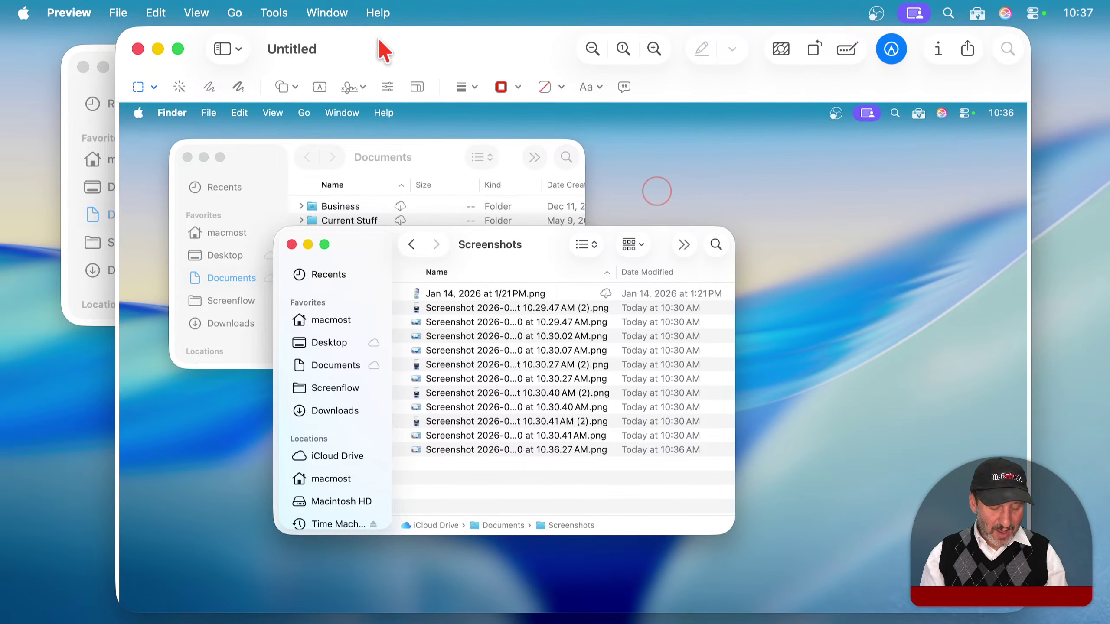
key("cmd+h")
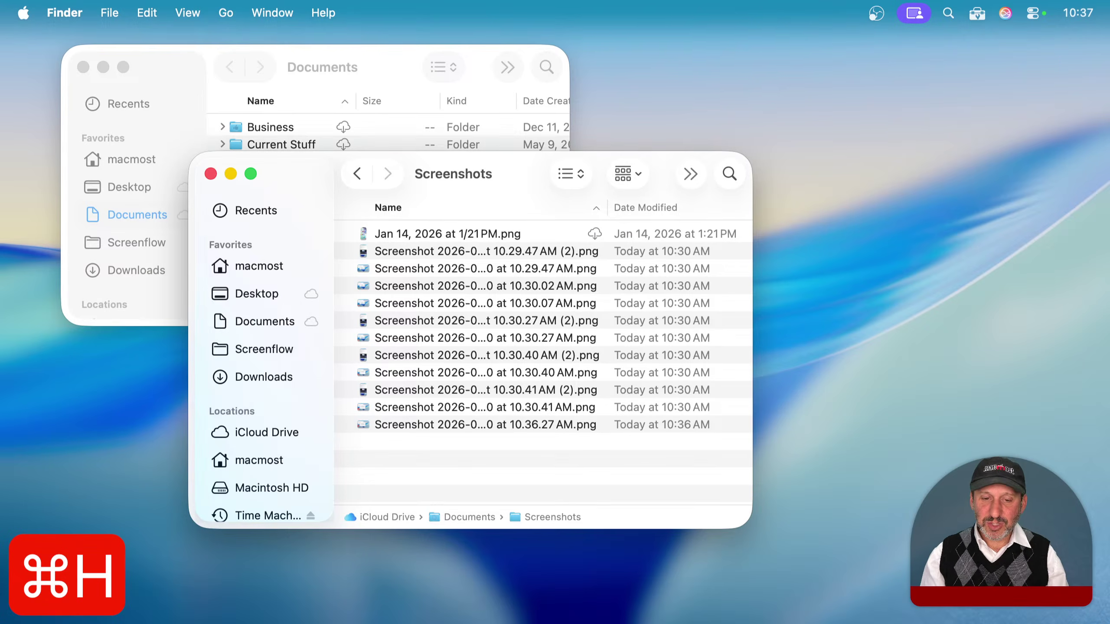
left_click(916, 616)
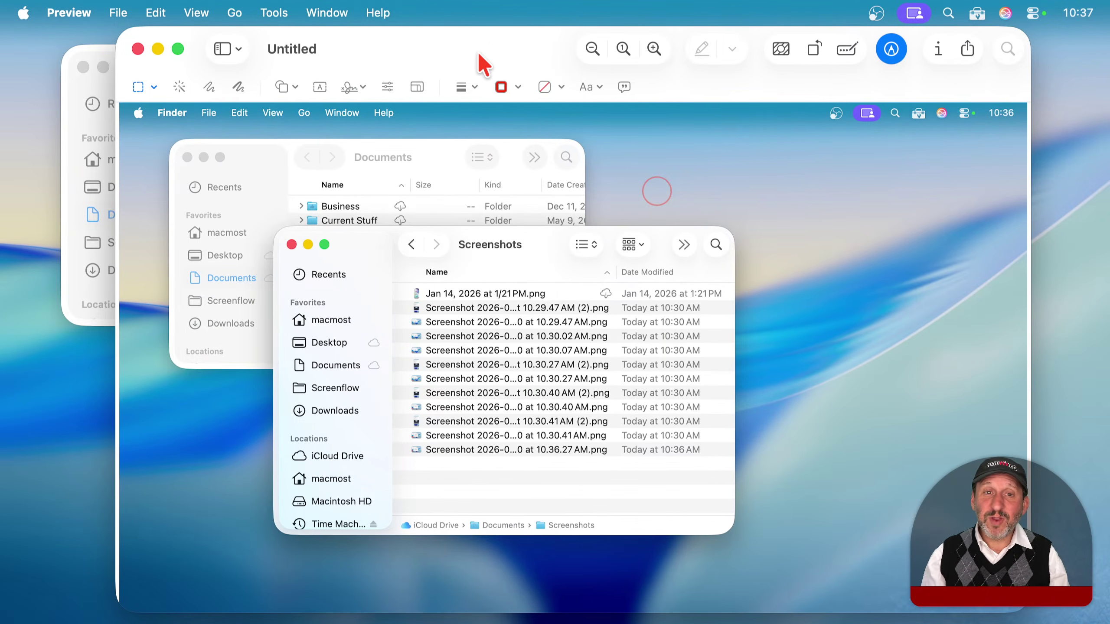
left_click_drag(478, 62, 381, 48)
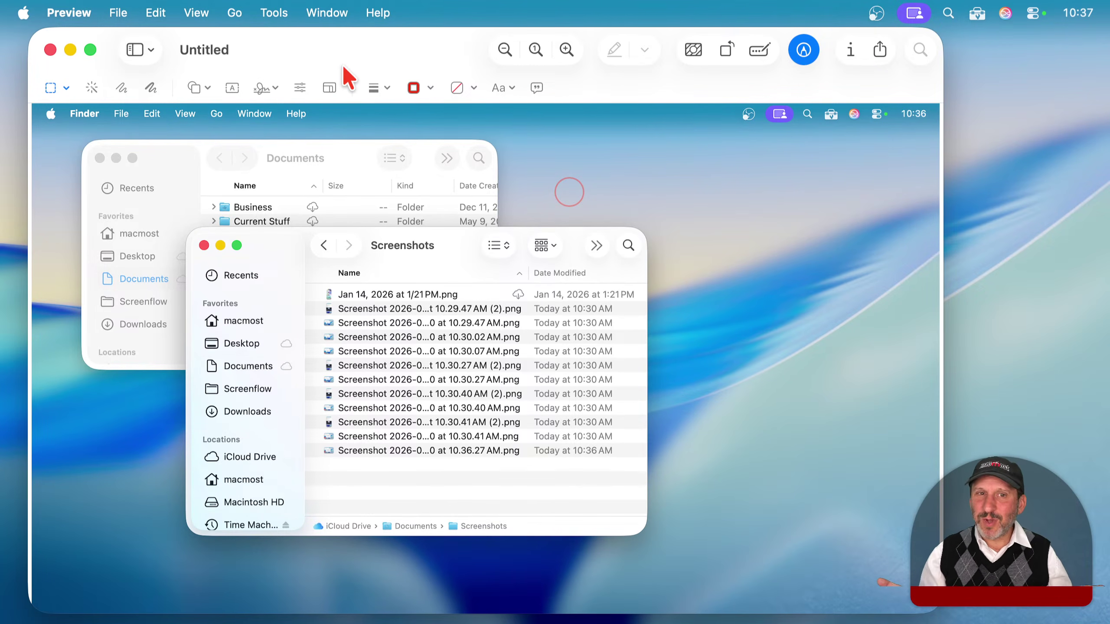
Step: Check the file formats offered for saving the untitled capture, cancel the save, and discard the capture
key("super+s")
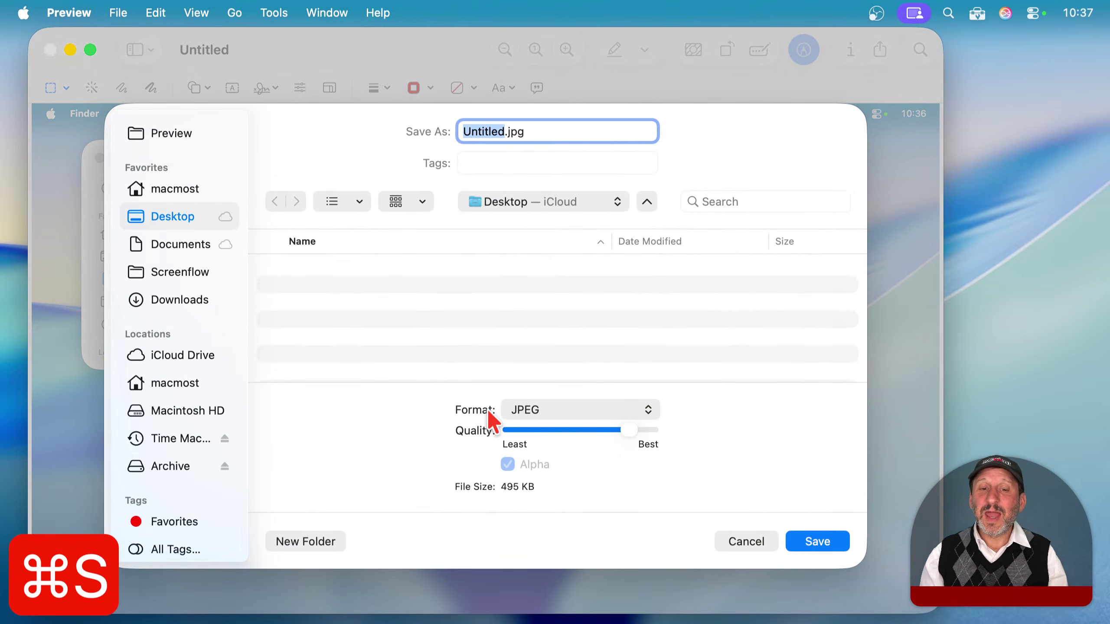
left_click(531, 413)
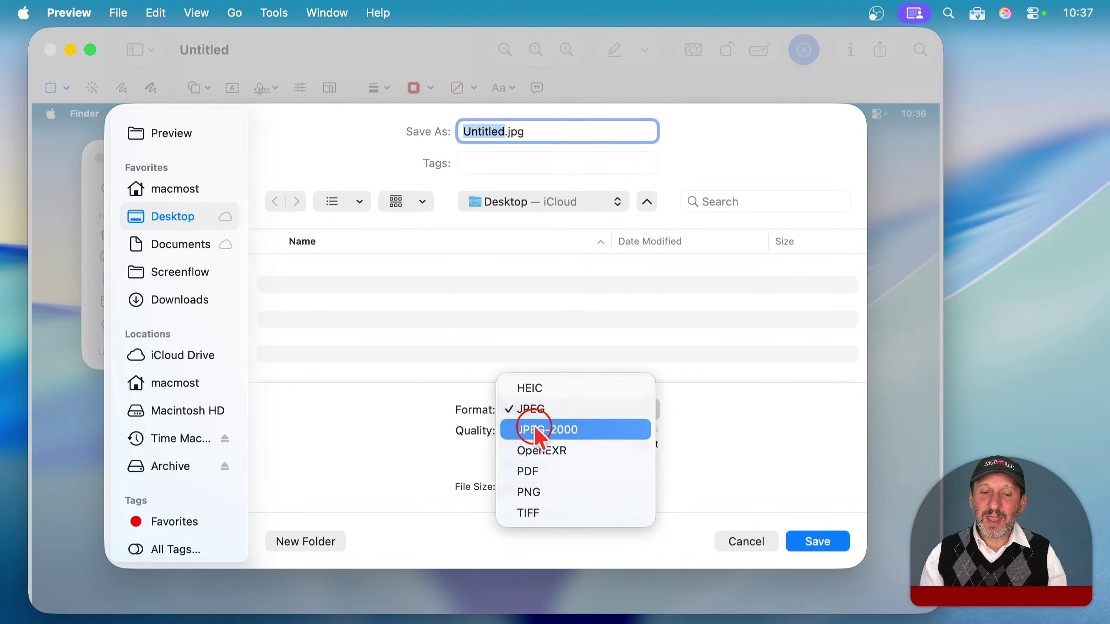
left_click(357, 352)
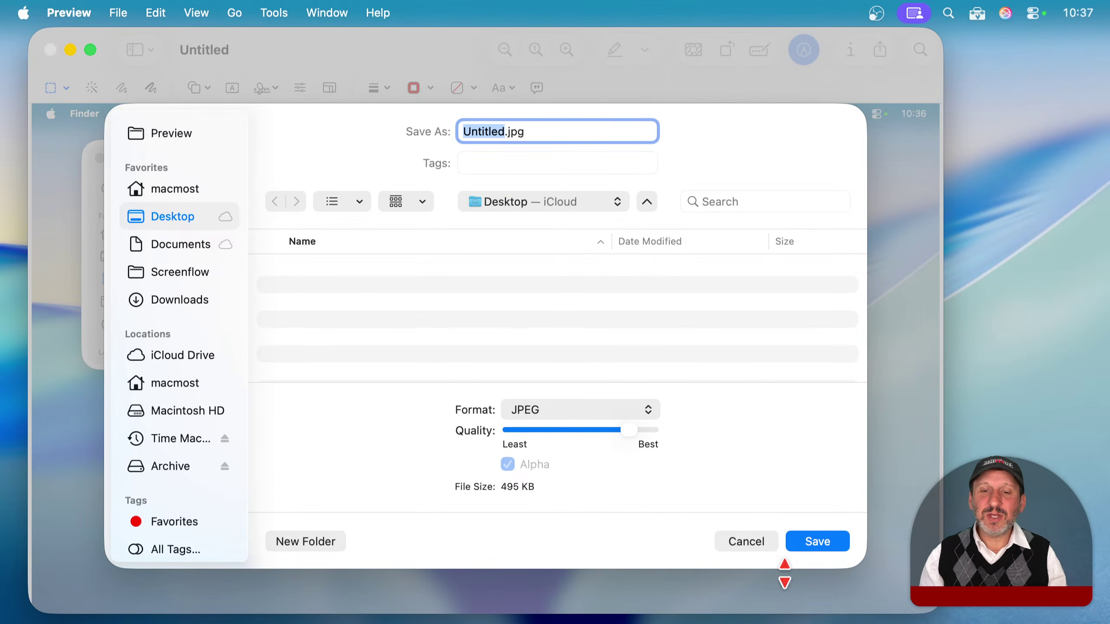
left_click(745, 543)
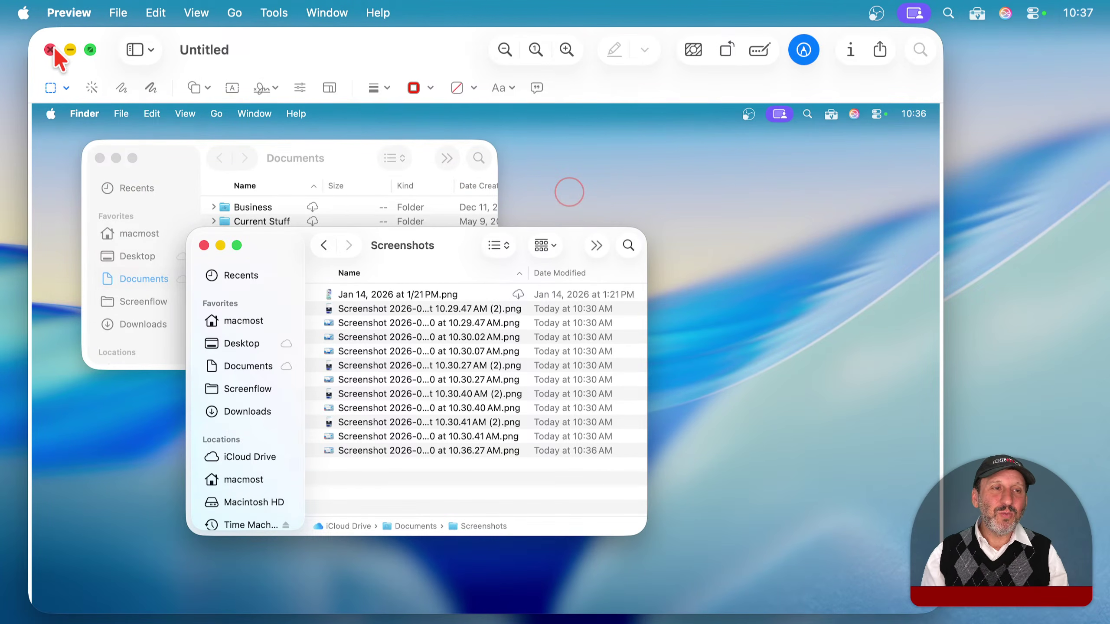
key("super+w")
left_click(367, 488)
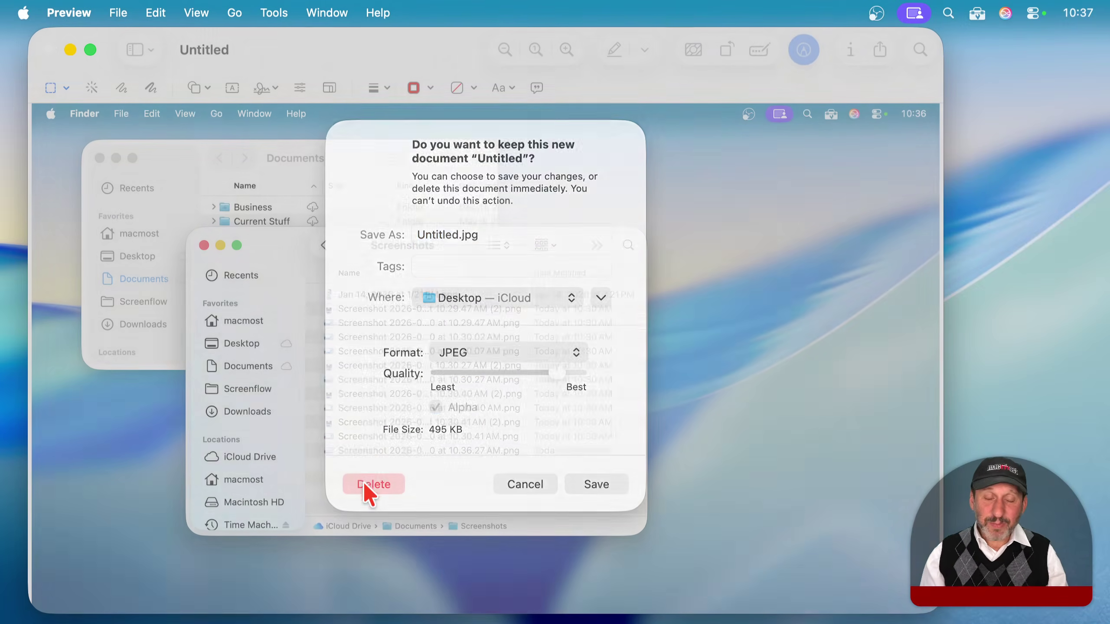
Step: Check the screenshot destination options, keep Preview as the destination, and capture all displays directly into Preview
key("shift+super+5")
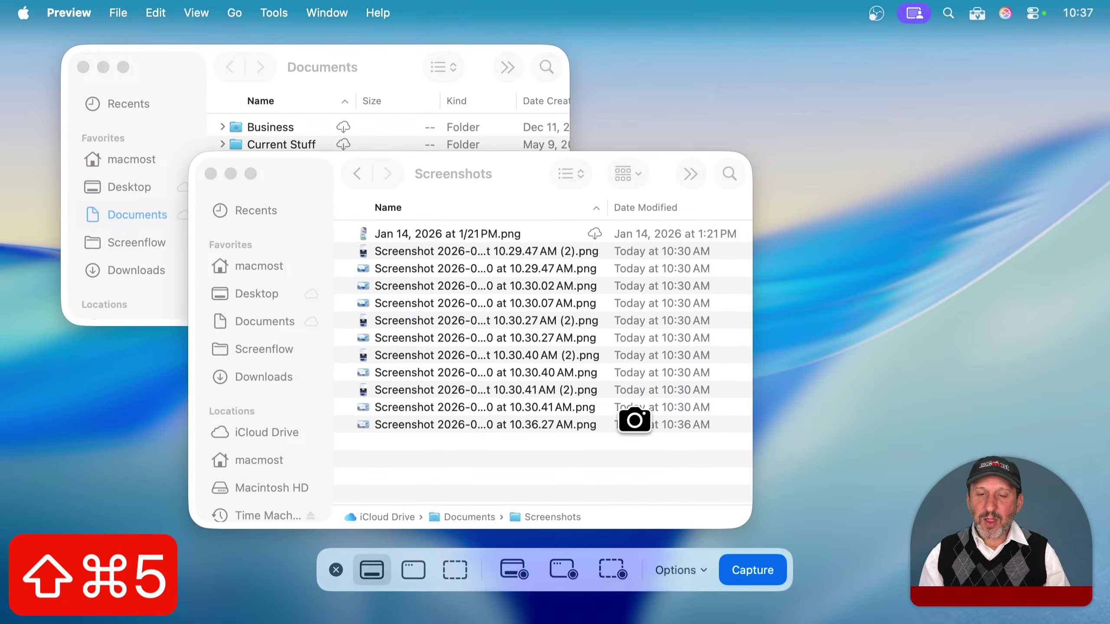
left_click(680, 573)
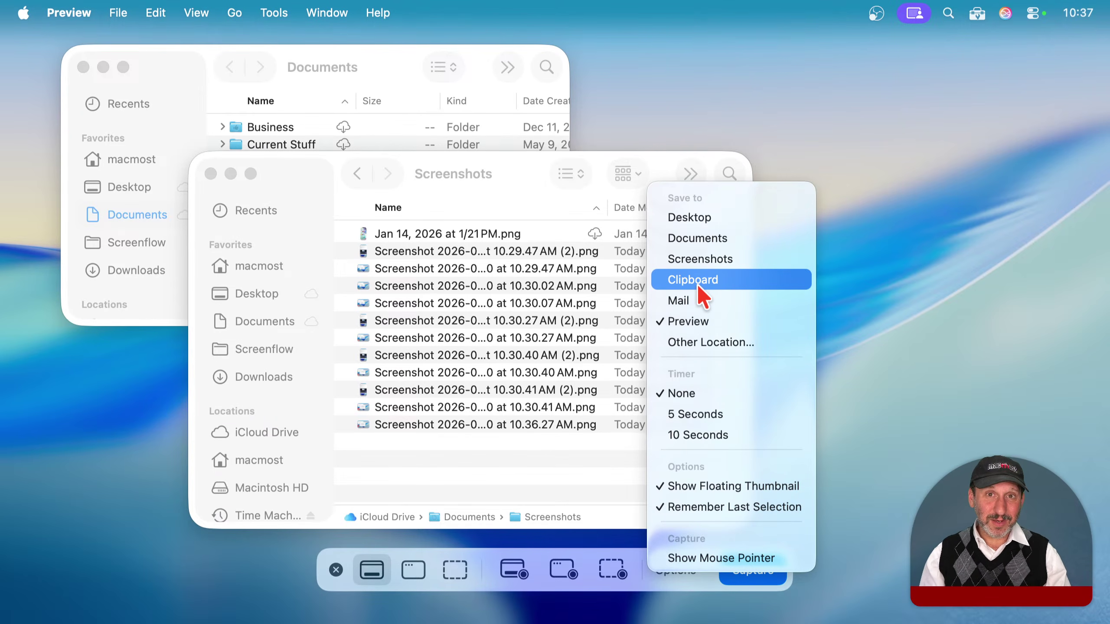
left_click(686, 320)
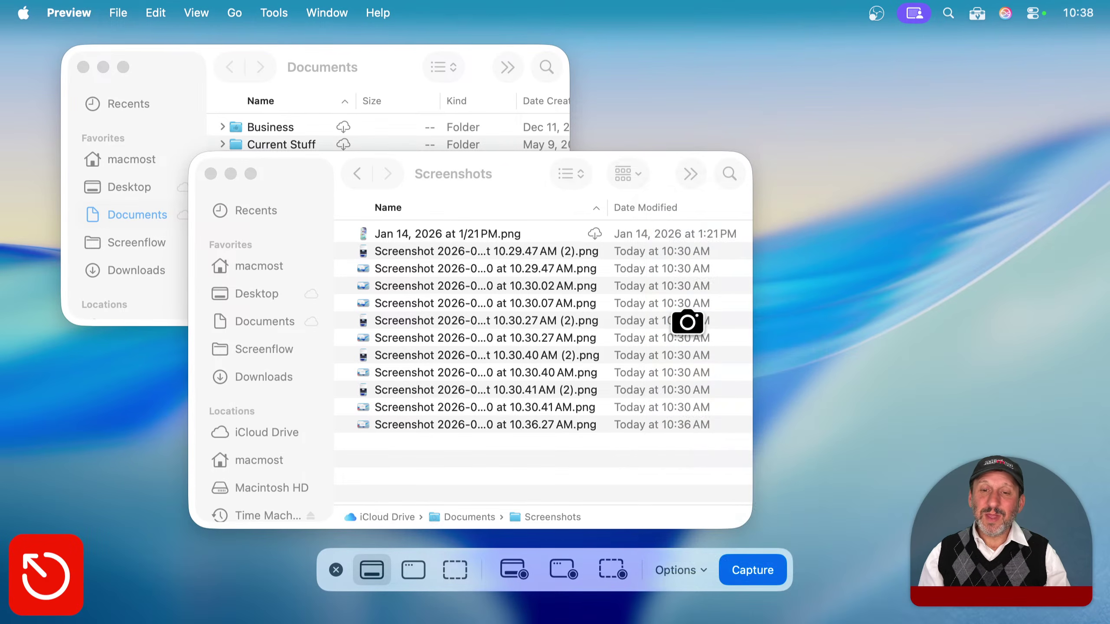
left_click(687, 322)
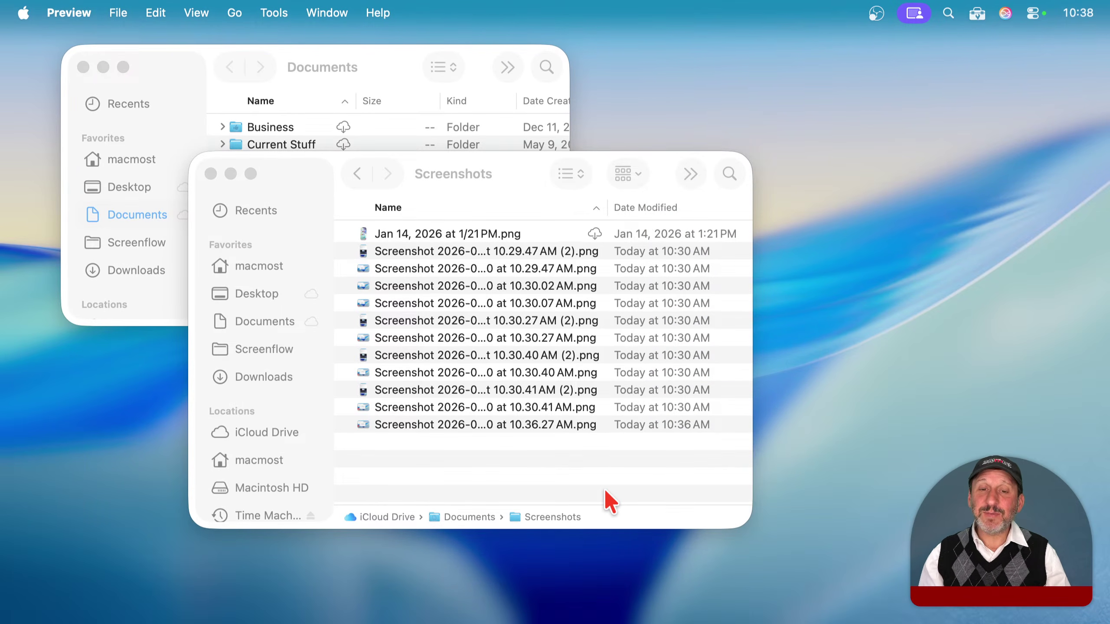
key("shift+super+3")
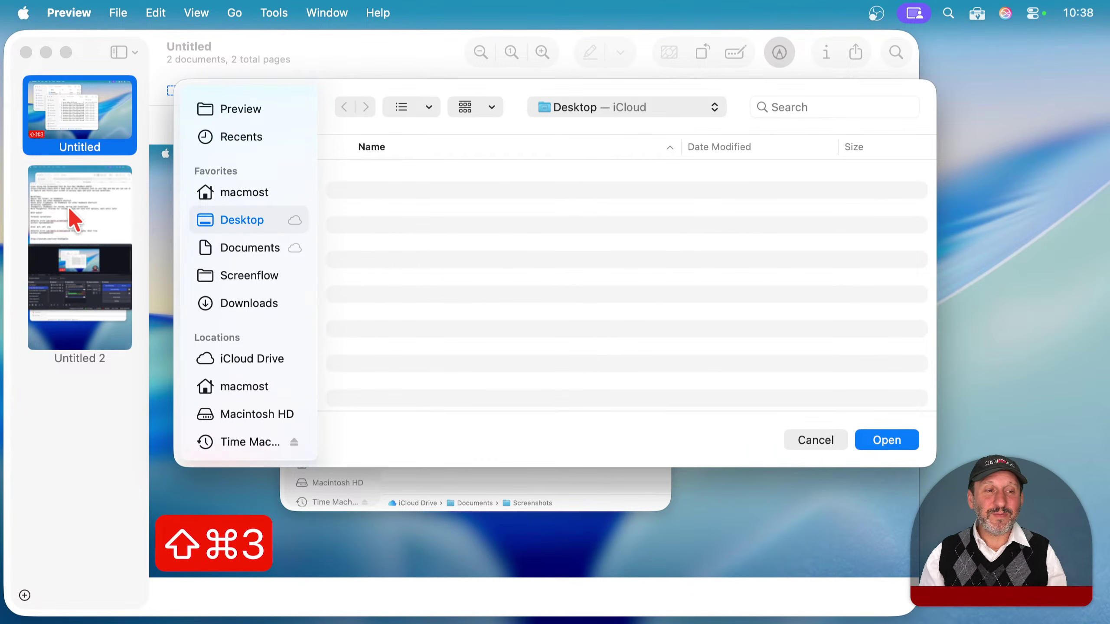
Step: Discard both untitled captures without saving and quit Preview
left_click(26, 52)
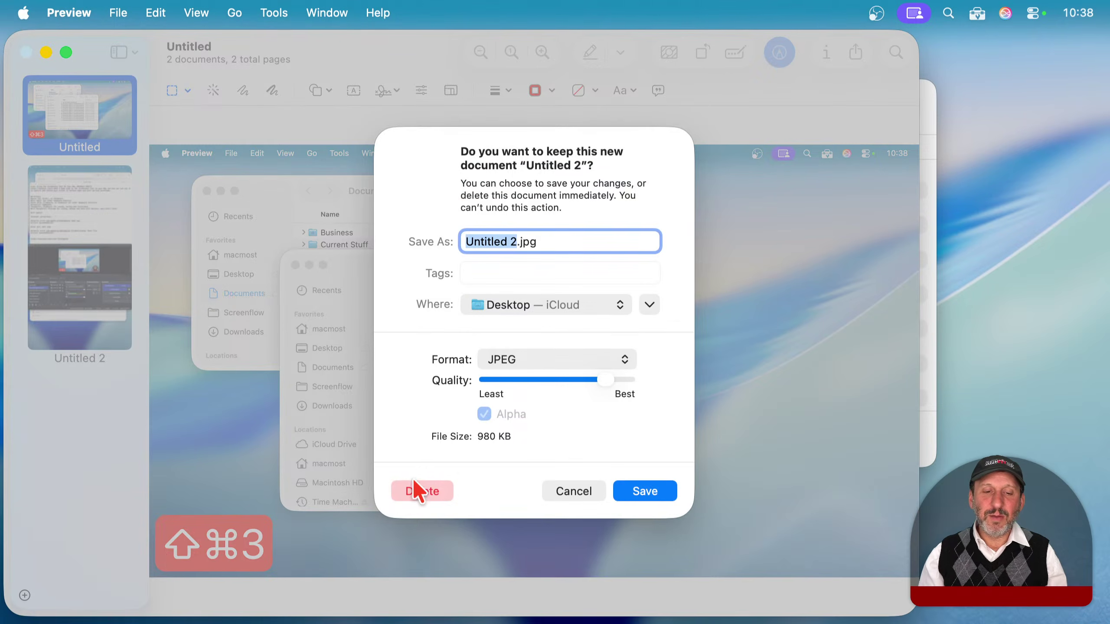
left_click(414, 484)
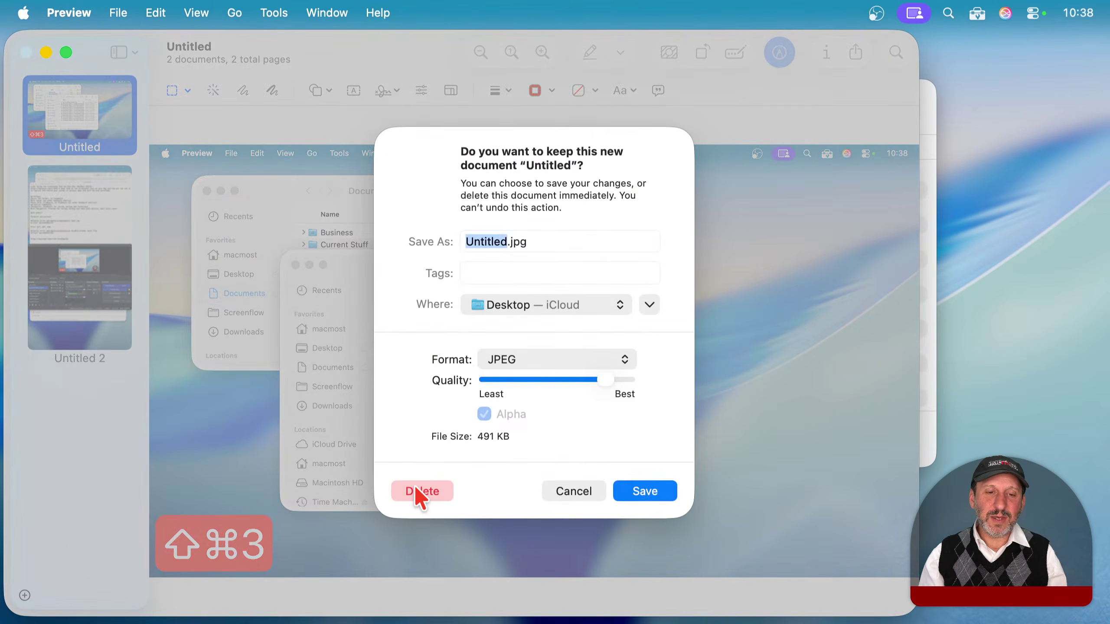
left_click(415, 484)
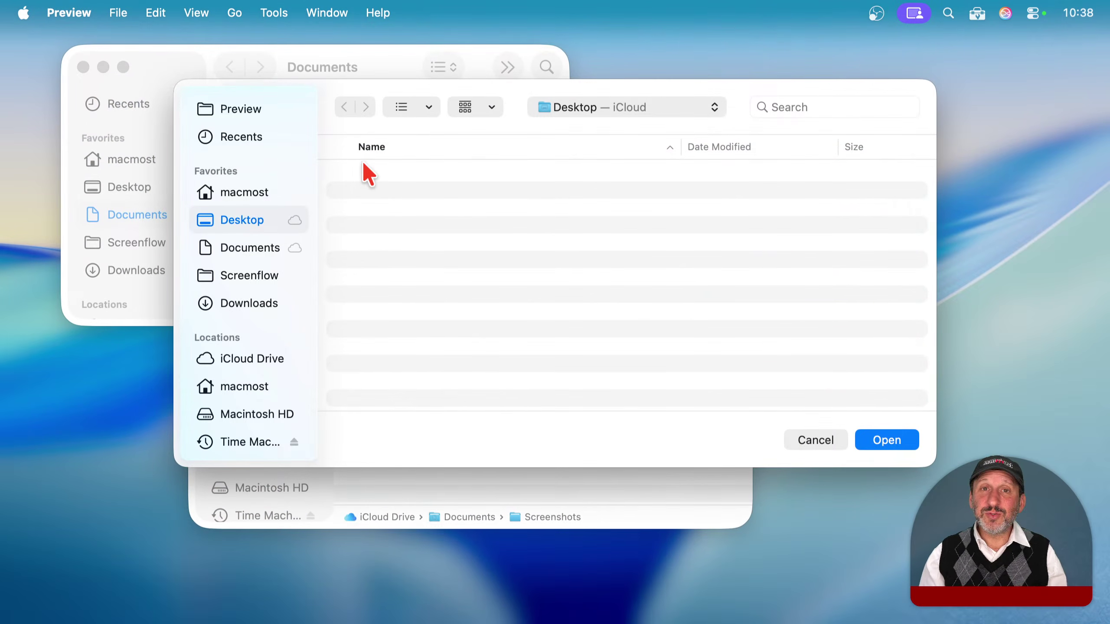
left_click(807, 435)
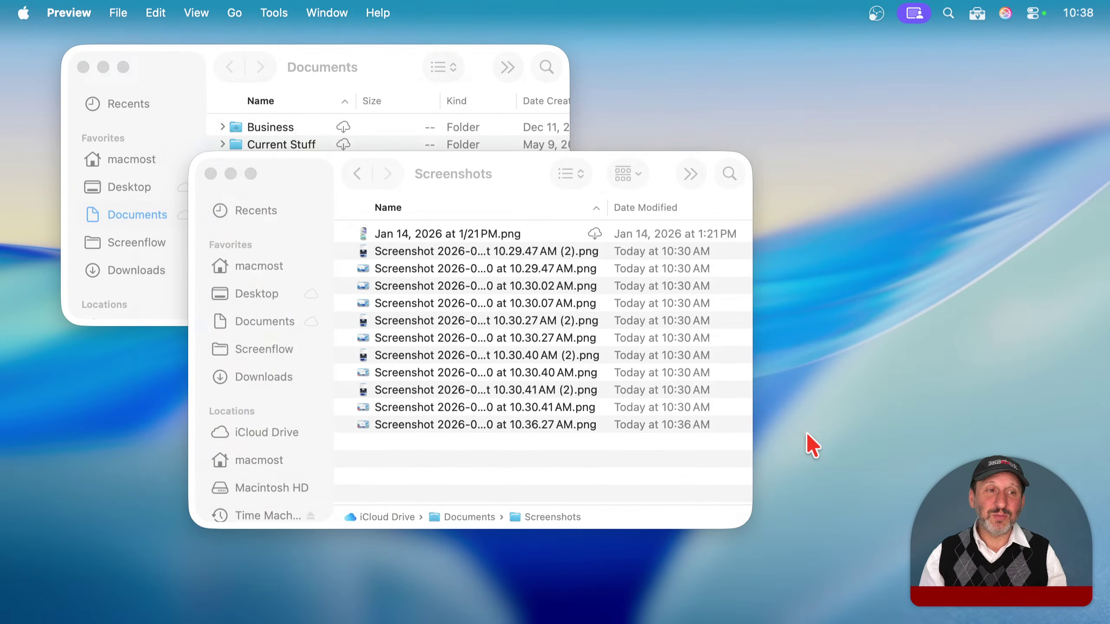
key("super+q")
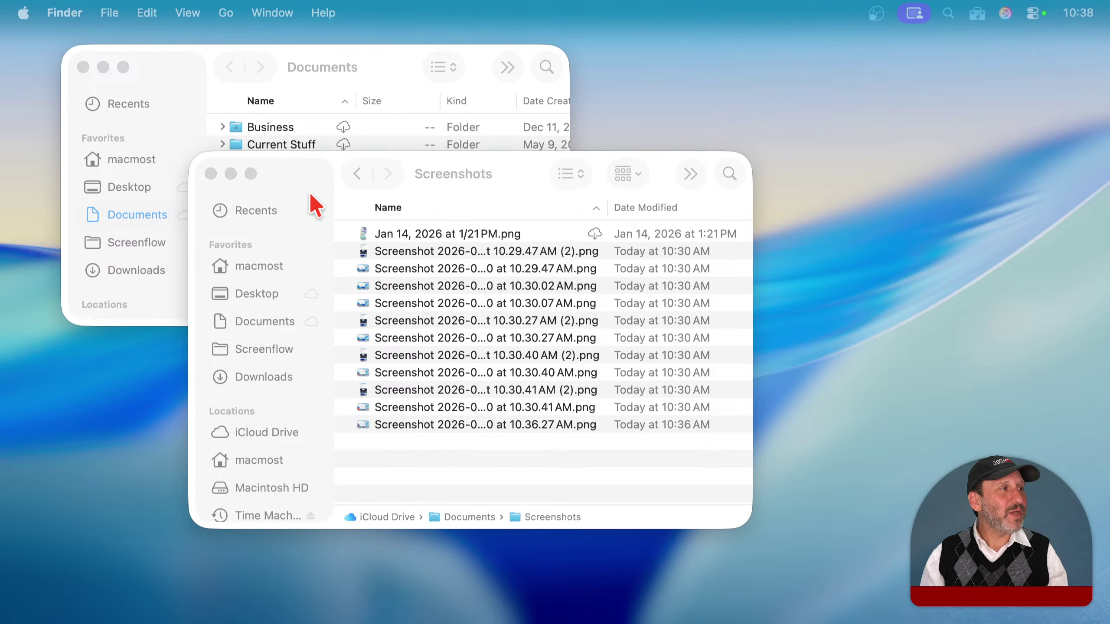
Step: Switch to Safari, look over the How To Record Your Mac Screen With Audio page, and hide Safari
mouse_move(386, 621)
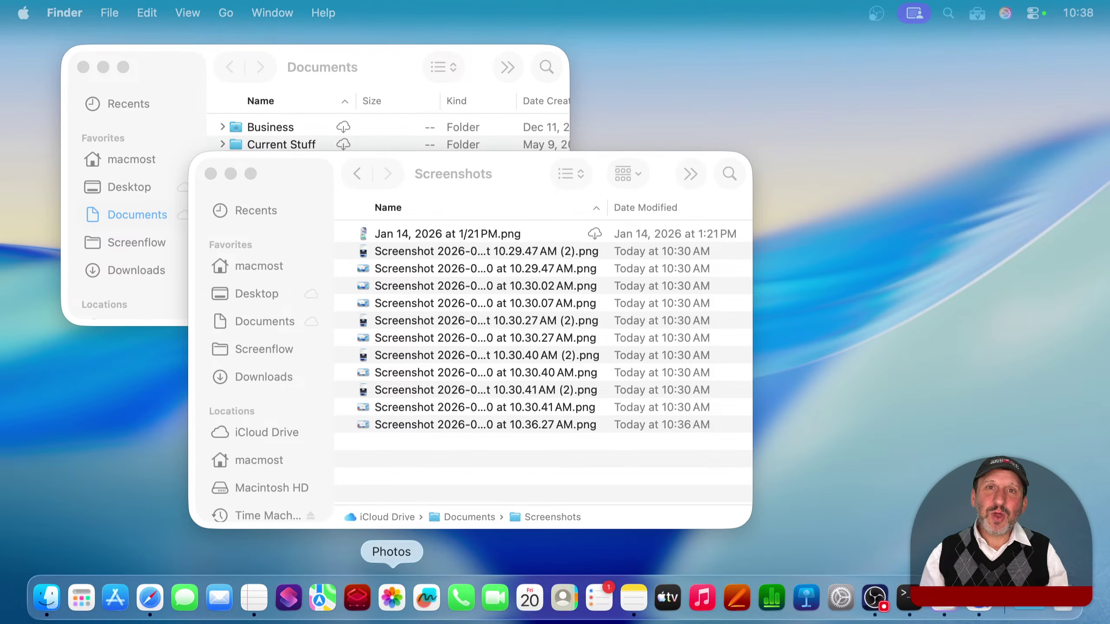
left_click(149, 608)
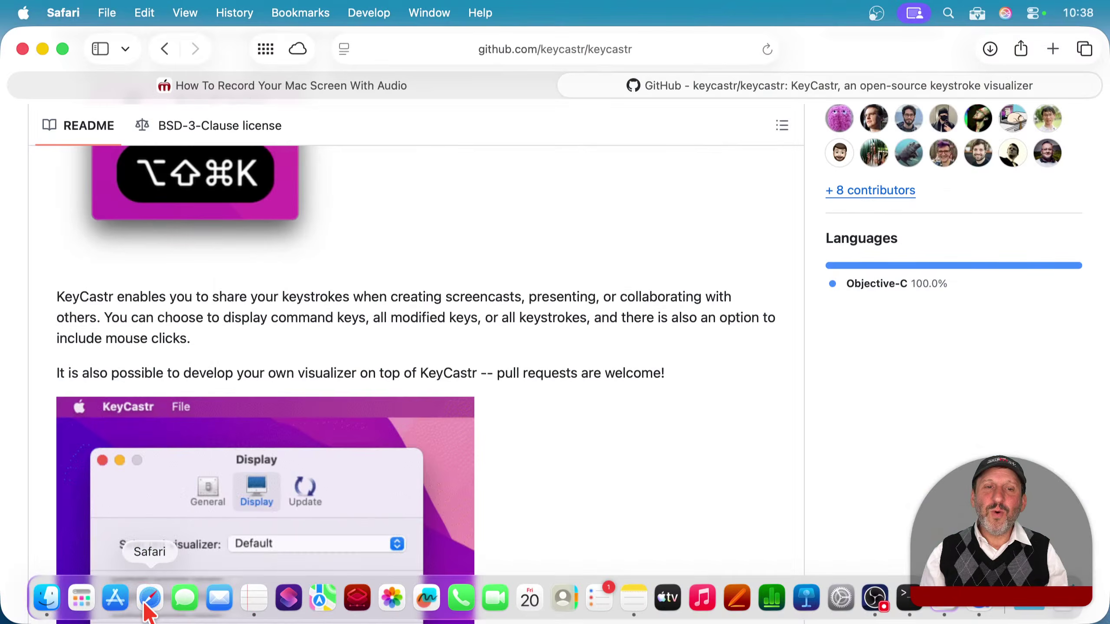
left_click(324, 82)
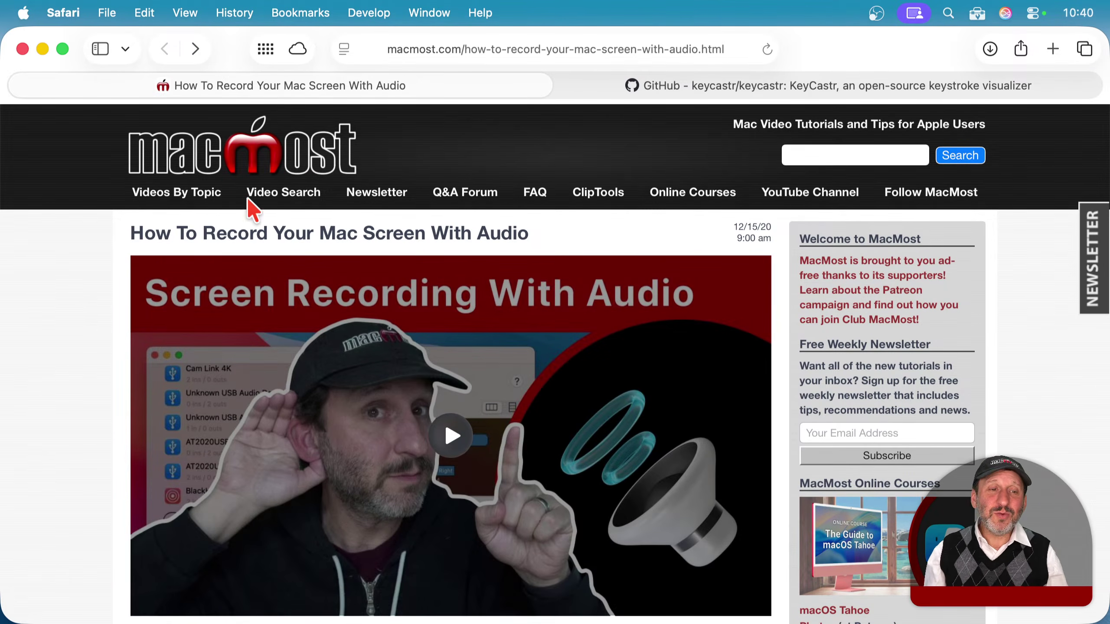
scroll(512, 383, "down", 3)
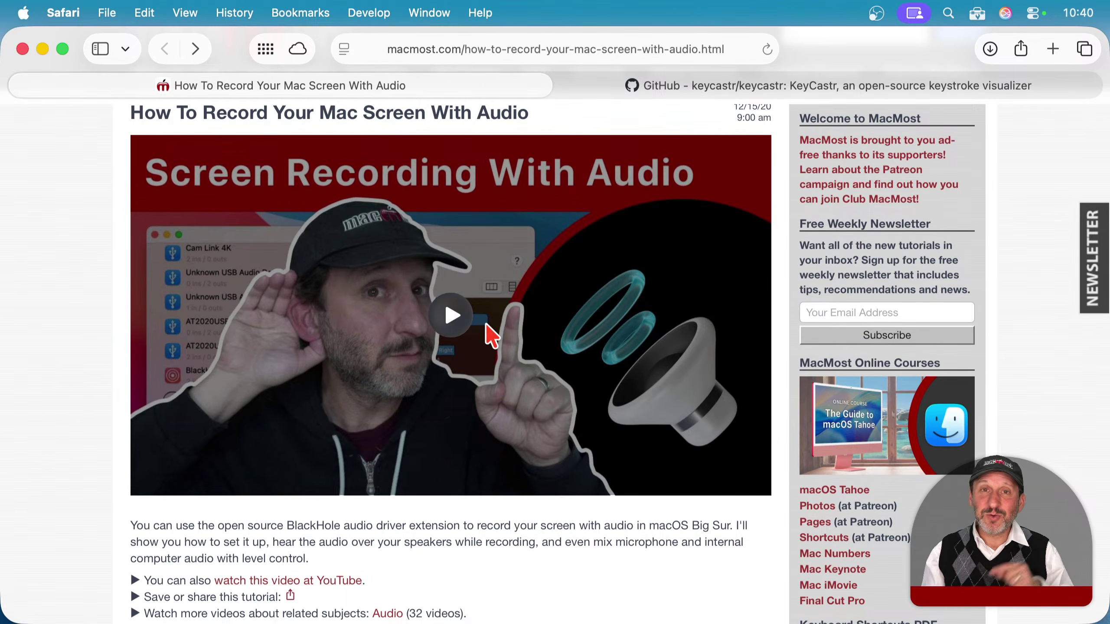
scroll(486, 324, "up", 3)
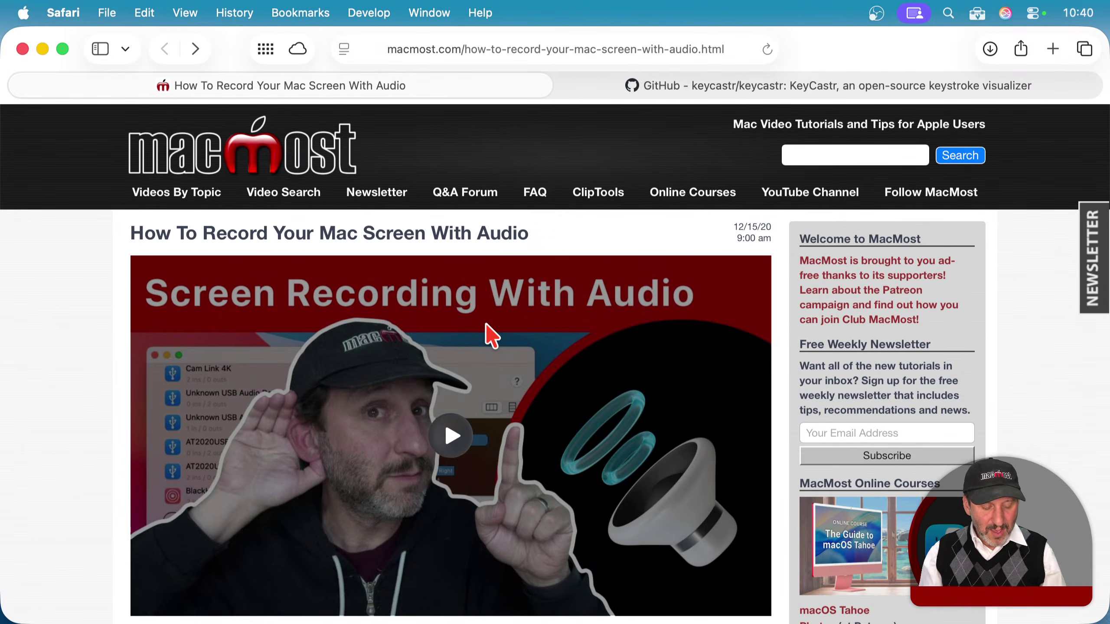
key("super+h")
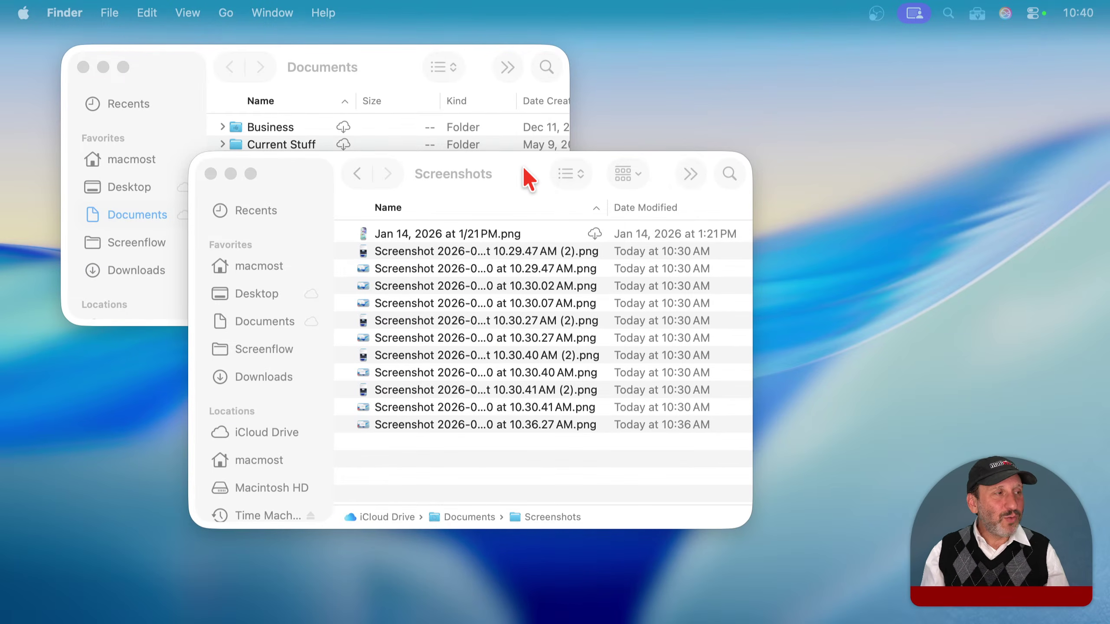
Step: Switch to Terminal and set the screenshot tool's save location to Desktop
mouse_move(737, 622)
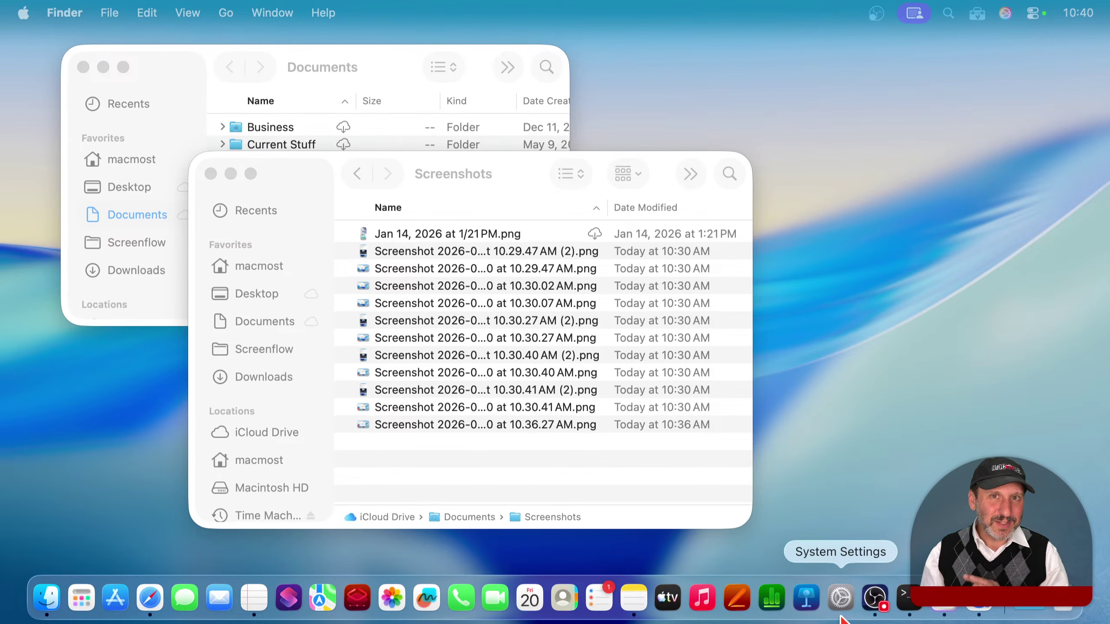
left_click(908, 612)
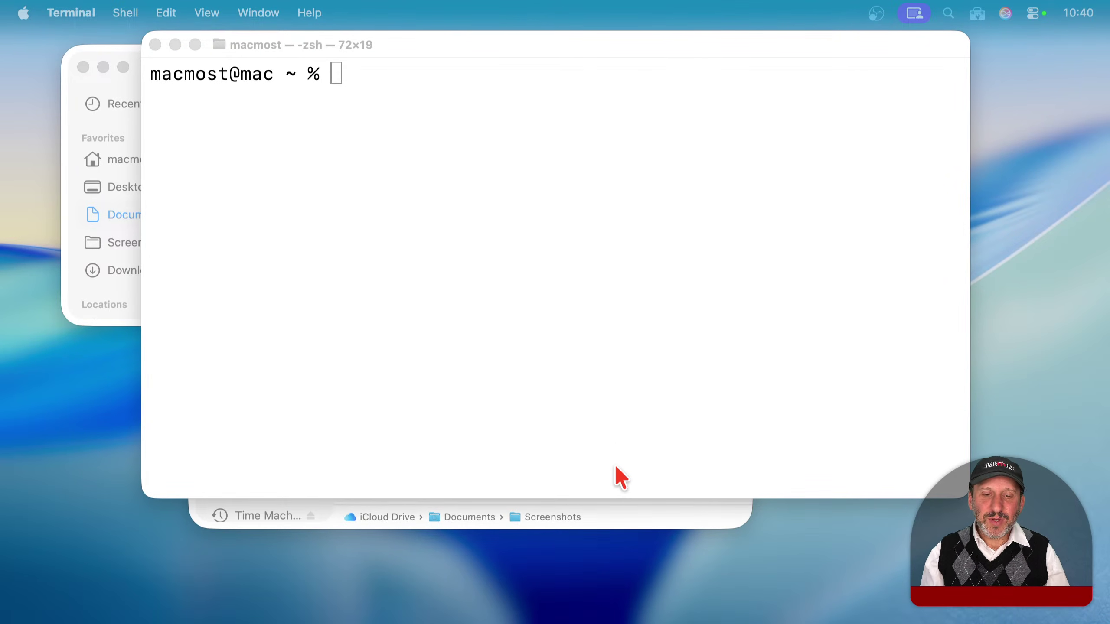
key("shift+super+5")
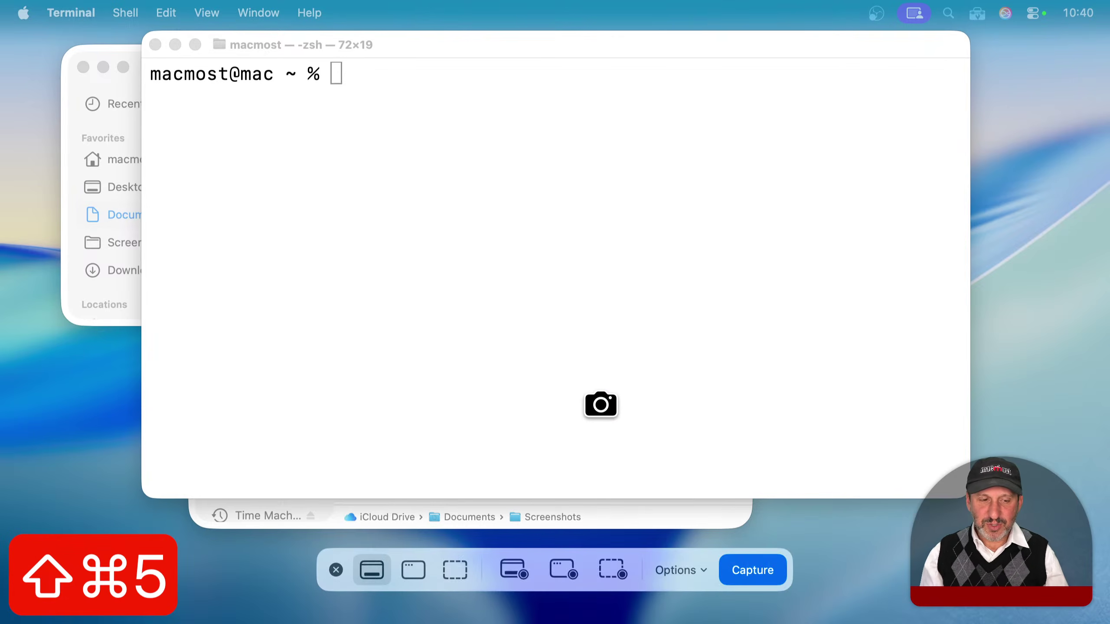
left_click(696, 574)
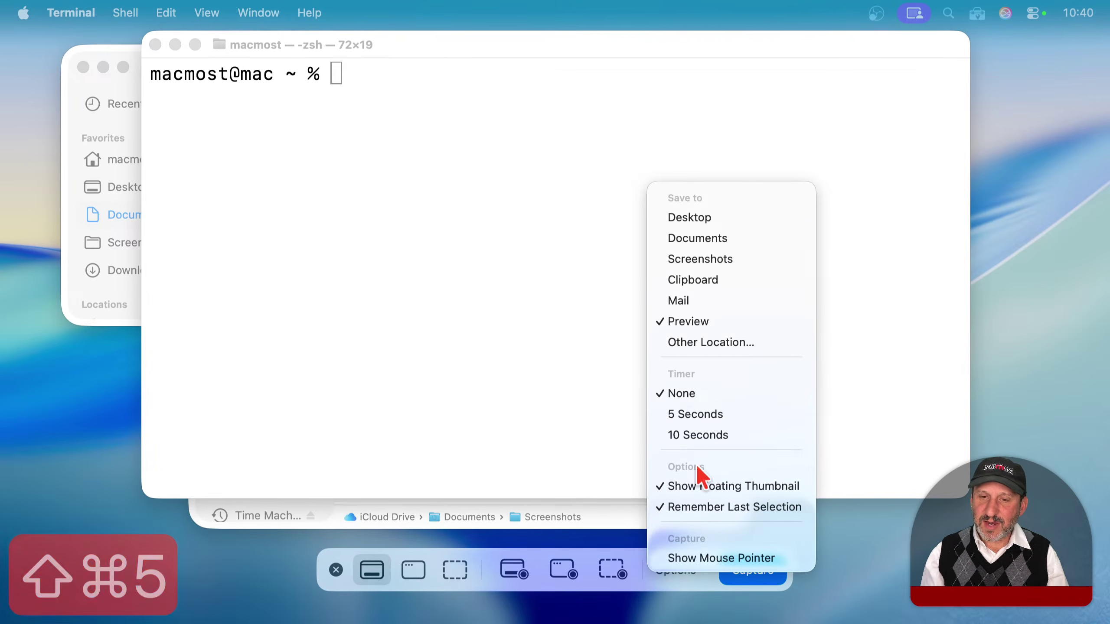
left_click(705, 215)
Step: Turn off Show Floating Thumbnail in the screenshot options and capture the entire screen
left_click(705, 569)
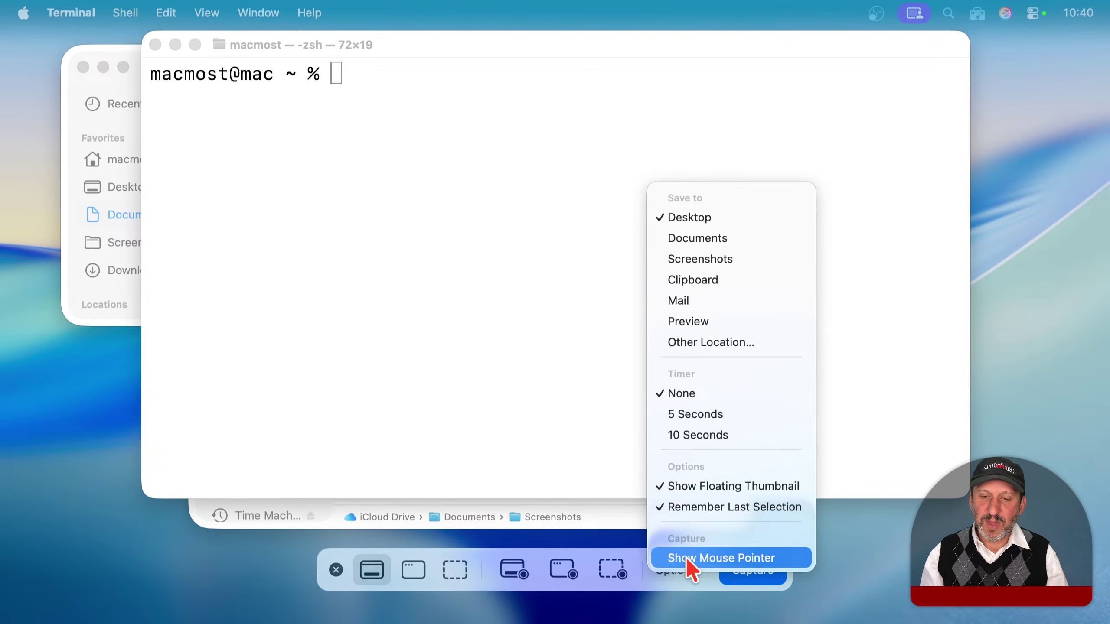
left_click(700, 487)
left_click(753, 571)
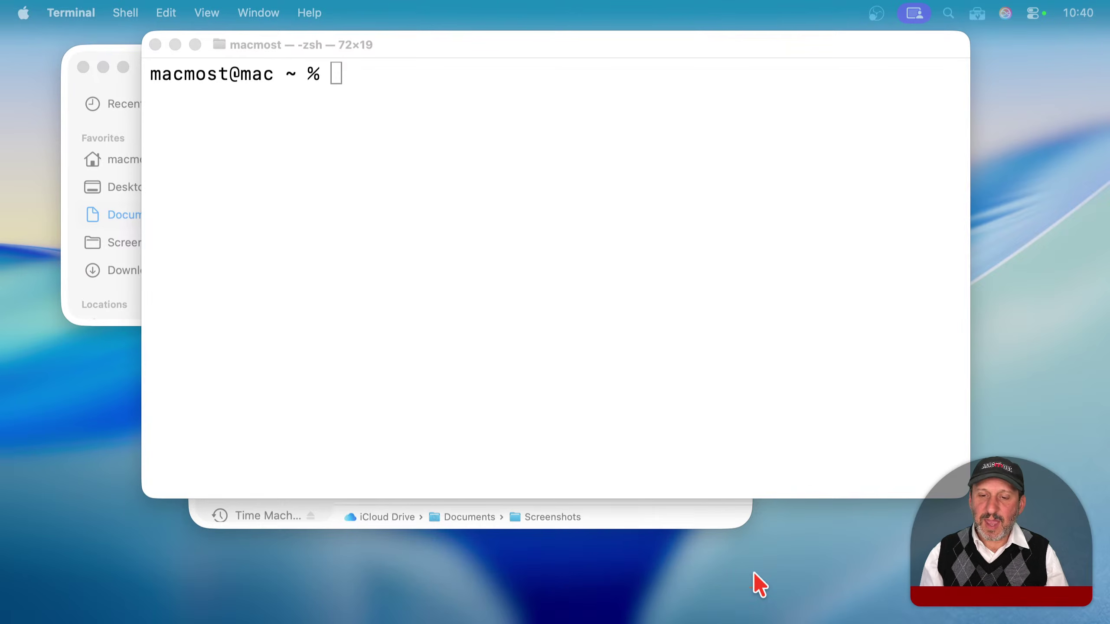
Step: Move both screenshot files on the desktop to the Trash and return to the Terminal window
left_click_drag(1016, 46, 1064, 185)
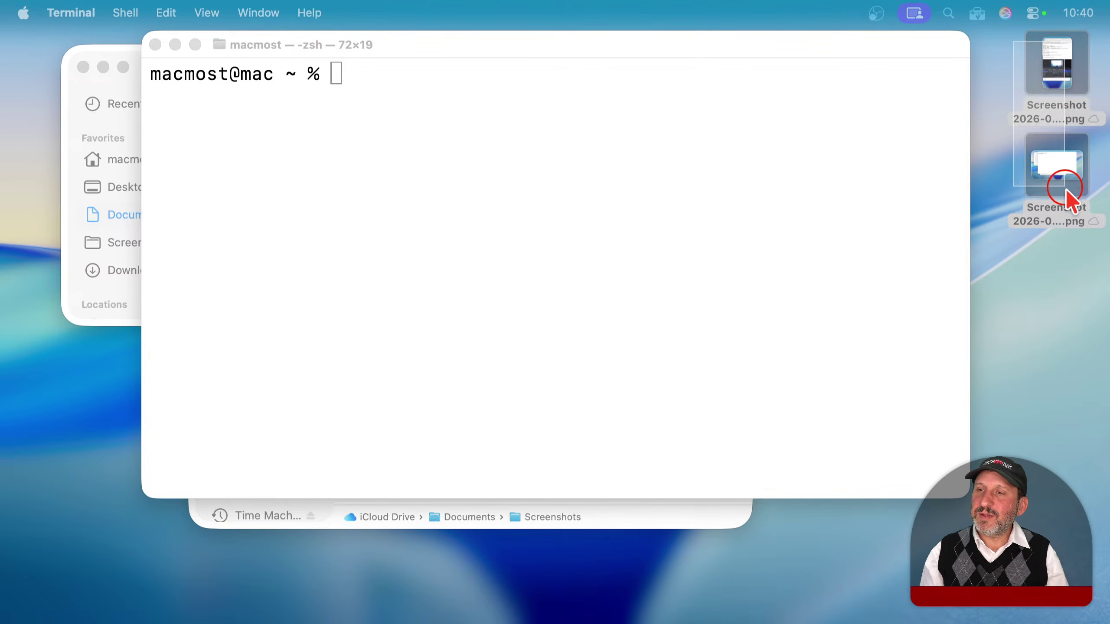
key("super+BackSpace")
left_click(451, 158)
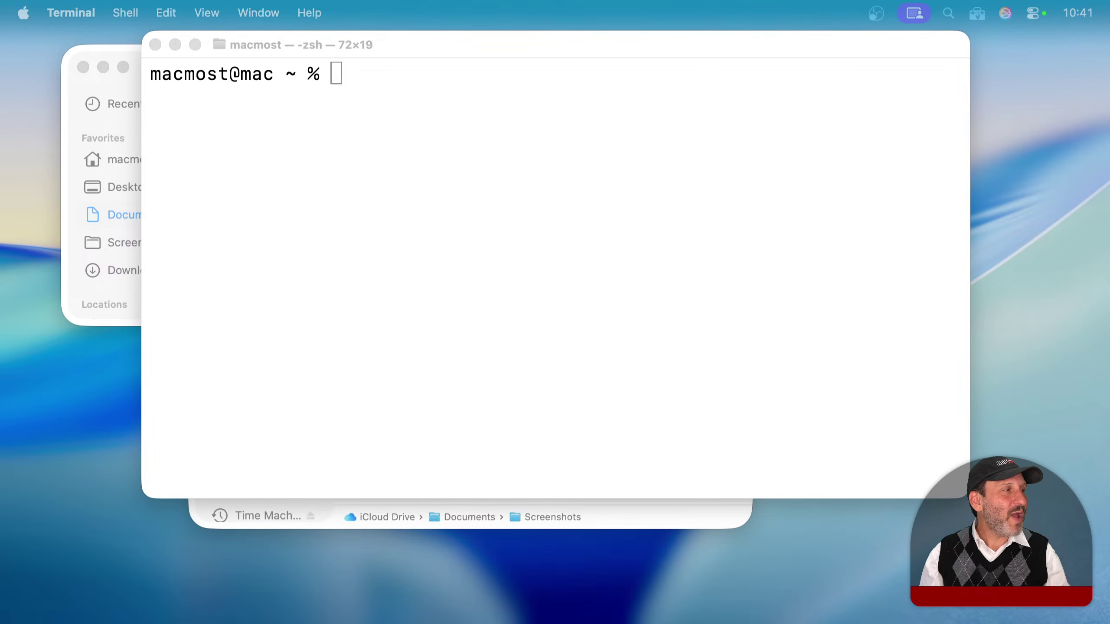
Step: Run defaults write com.apple.screencapture type jpg in Terminal, followed by killall SystemUIServer, to make screenshots save as JPG
key("super+c")
left_click(347, 92)
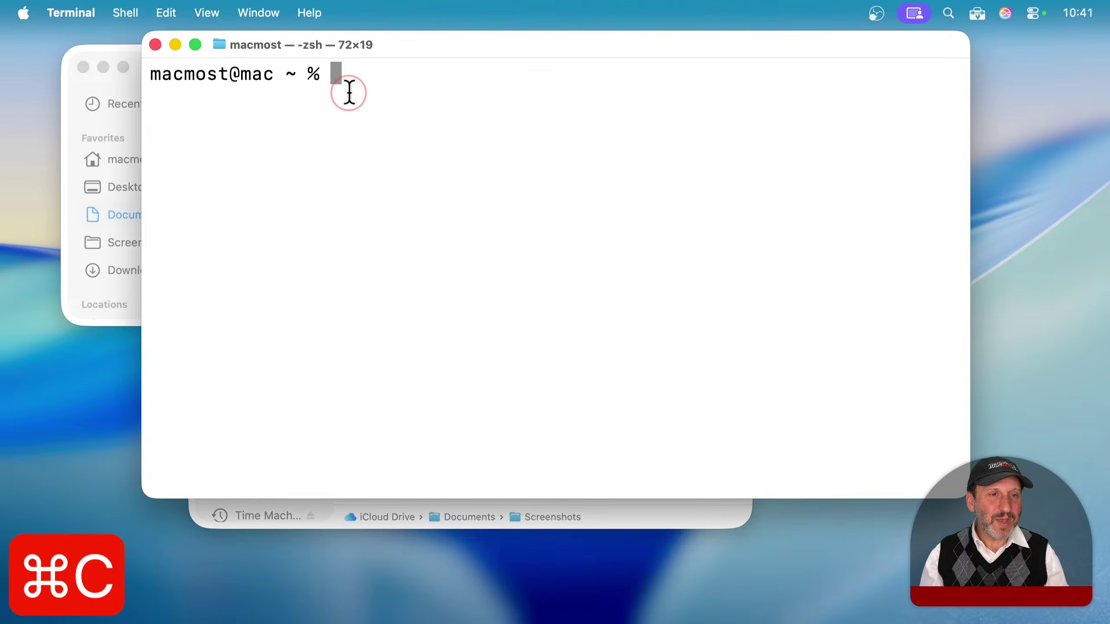
key("super+v")
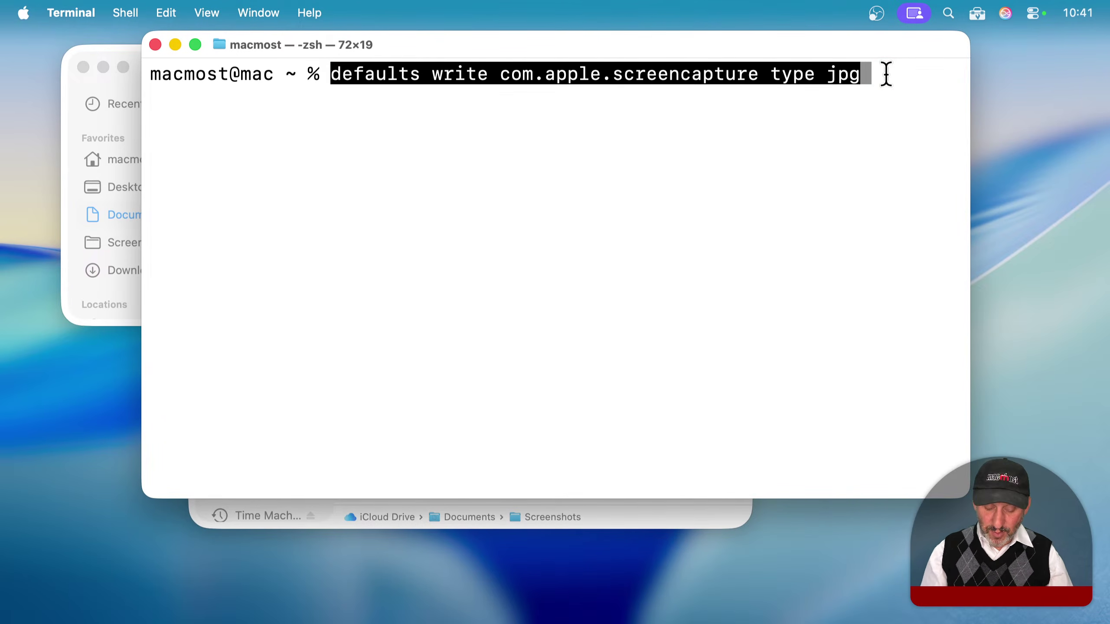
key("Return")
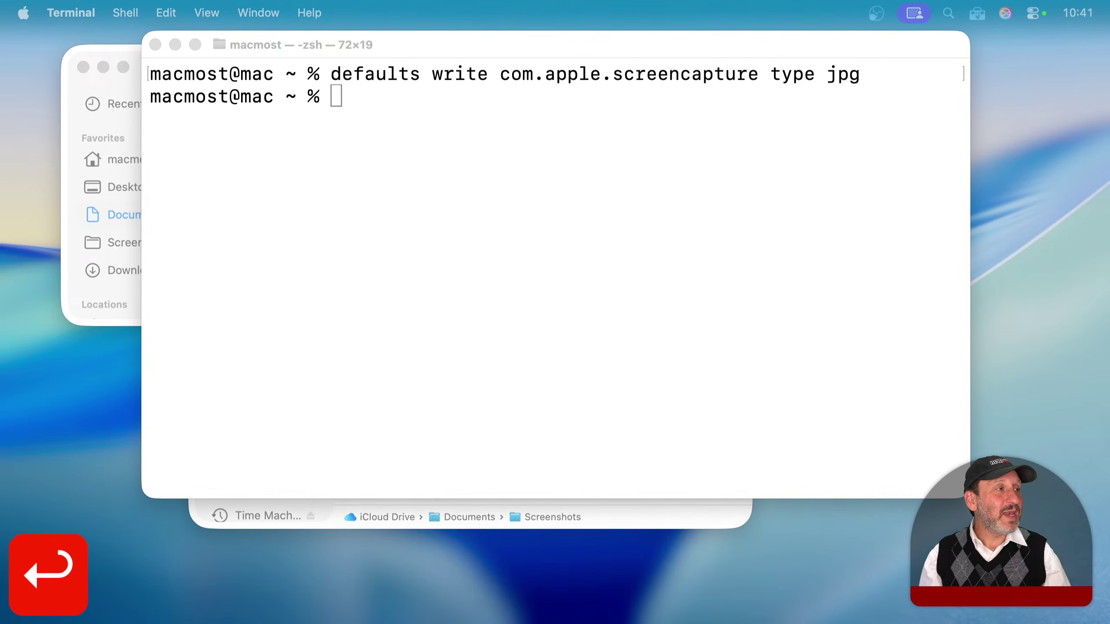
key("super+c")
left_click(391, 109)
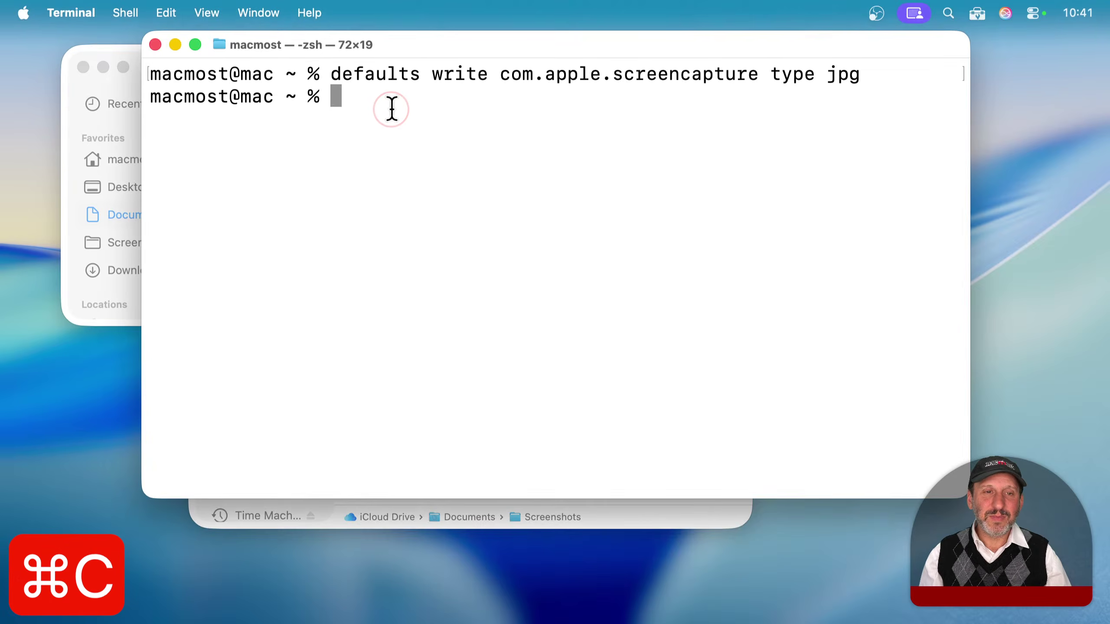
key("super+v")
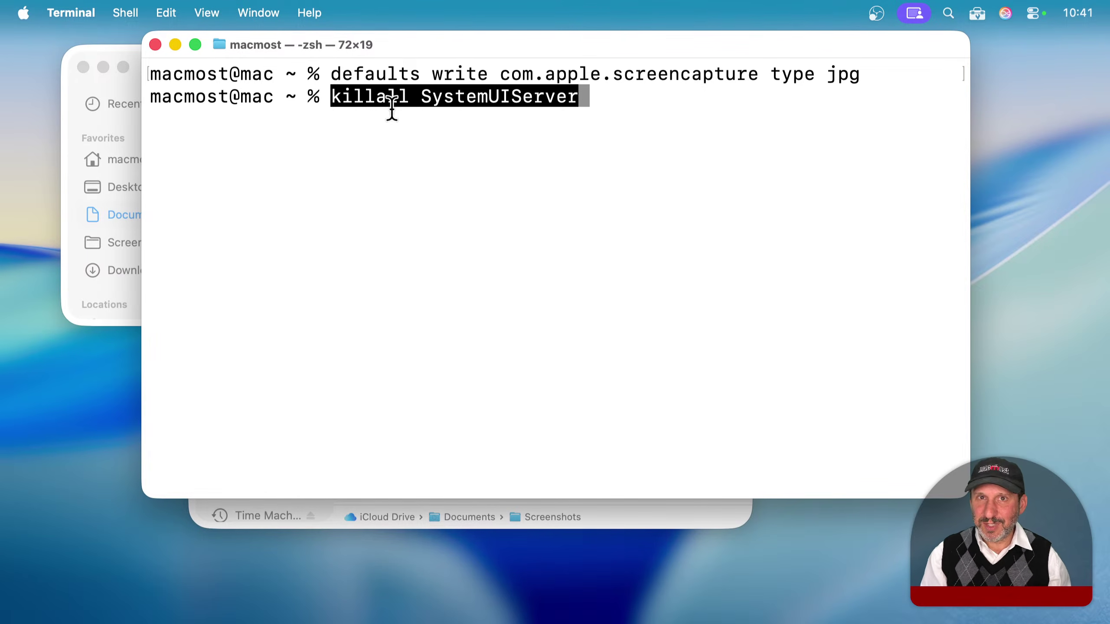
key("Return")
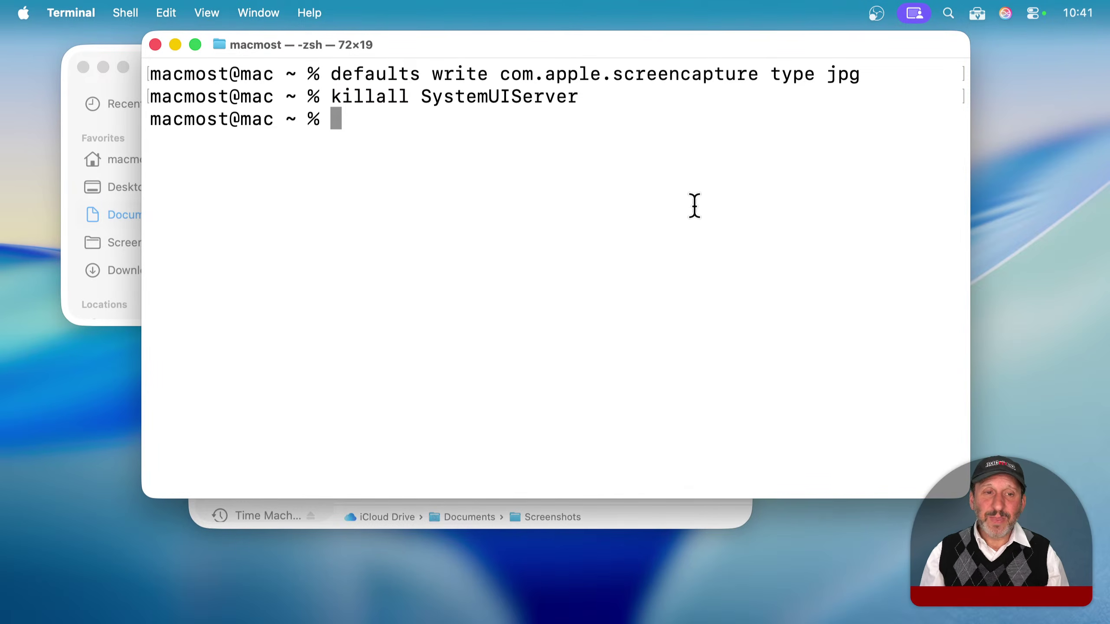
Step: Capture the entire screen, select the new screenshot file on the desktop to check its format, and return to Terminal
key("shift+super+5")
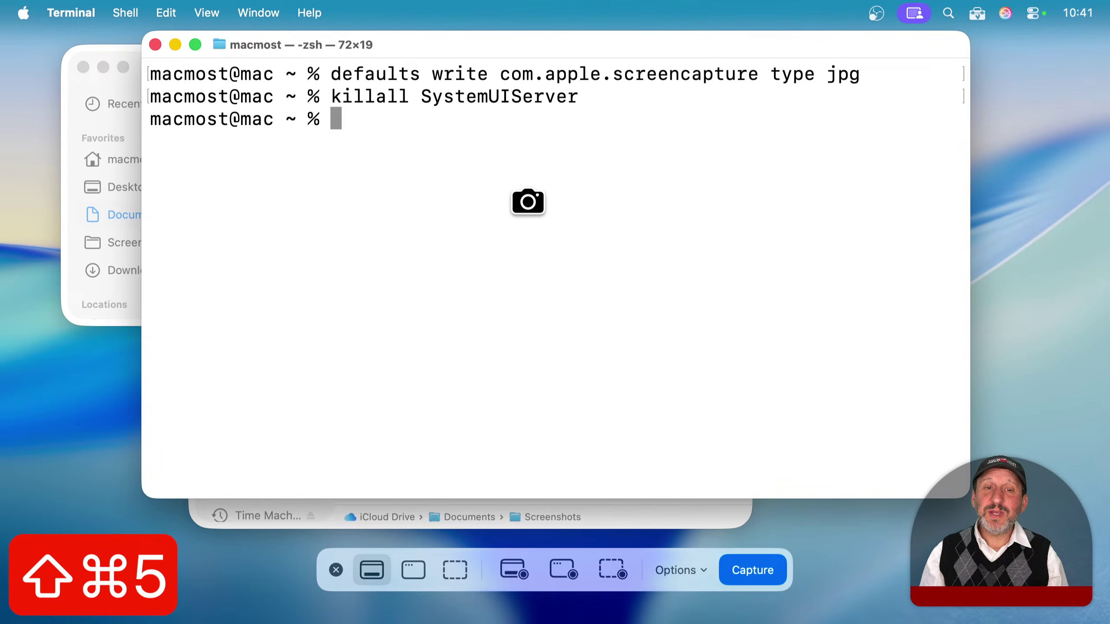
left_click(529, 204)
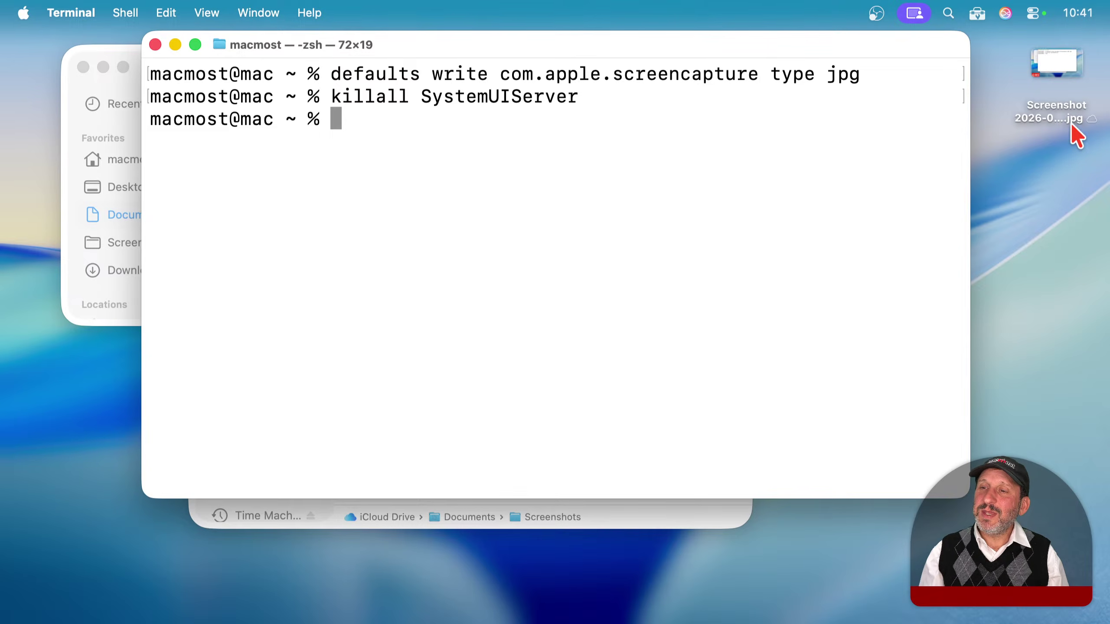
left_click(1067, 118)
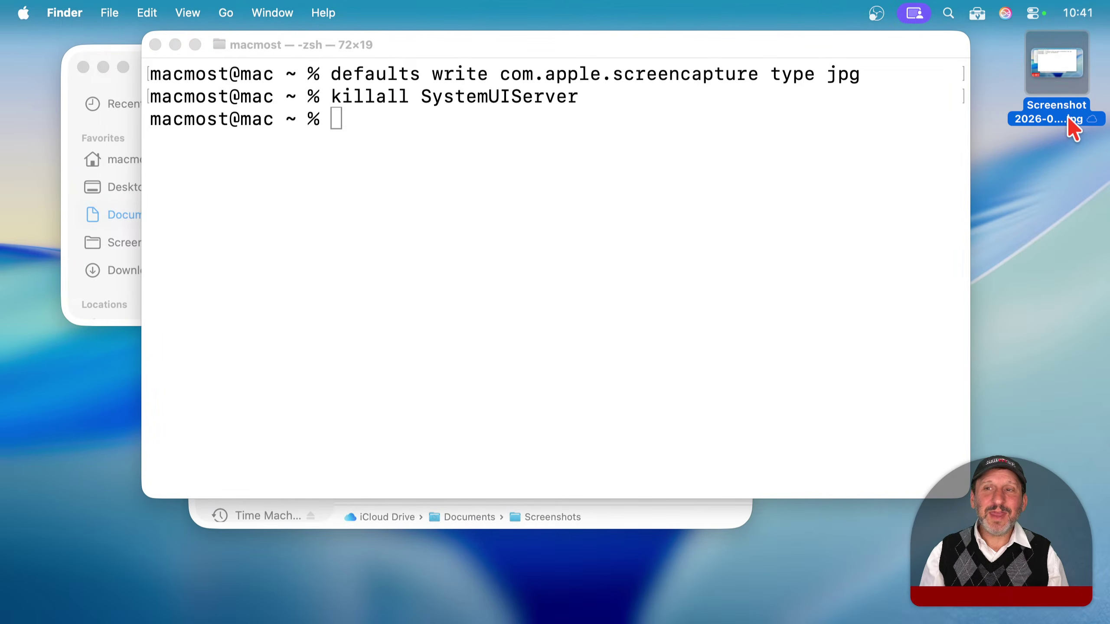
left_click(544, 148)
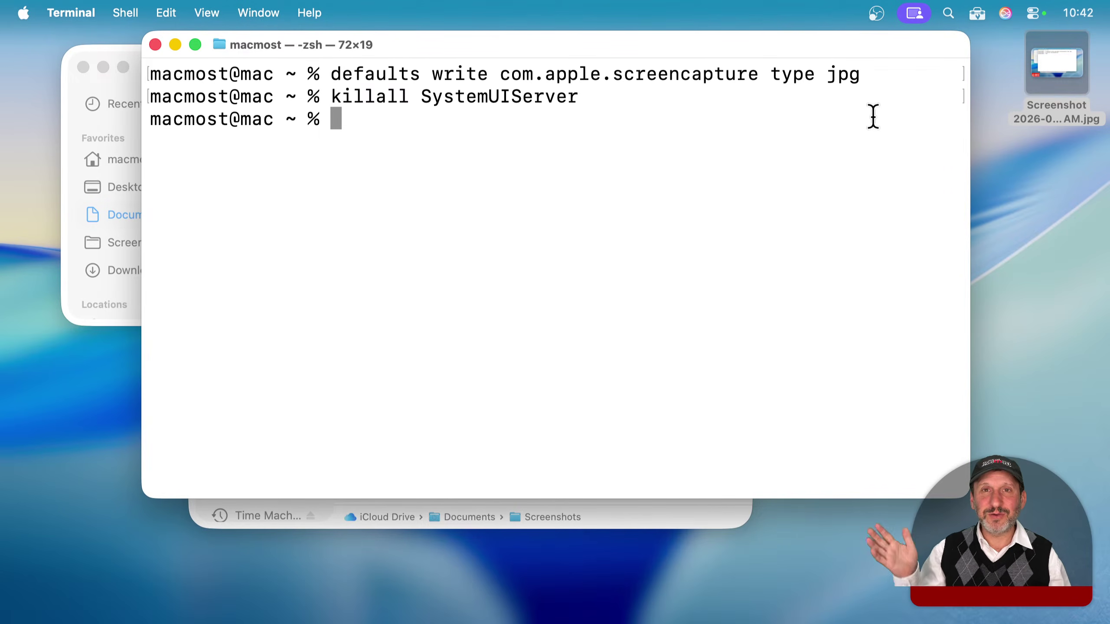
left_click_drag(827, 73, 856, 74)
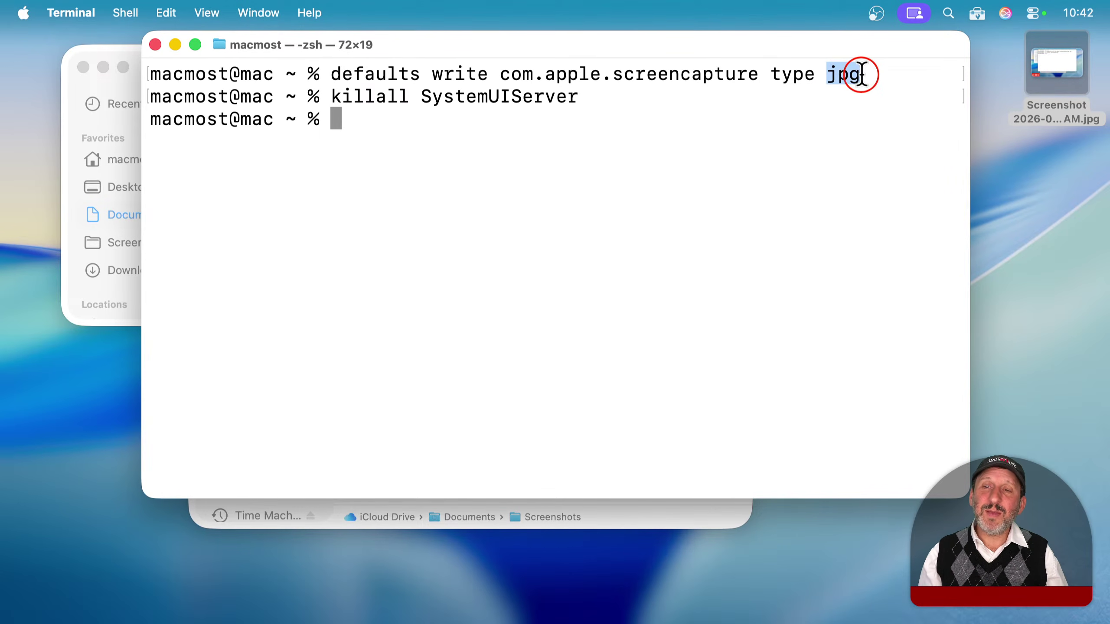
left_click(675, 122)
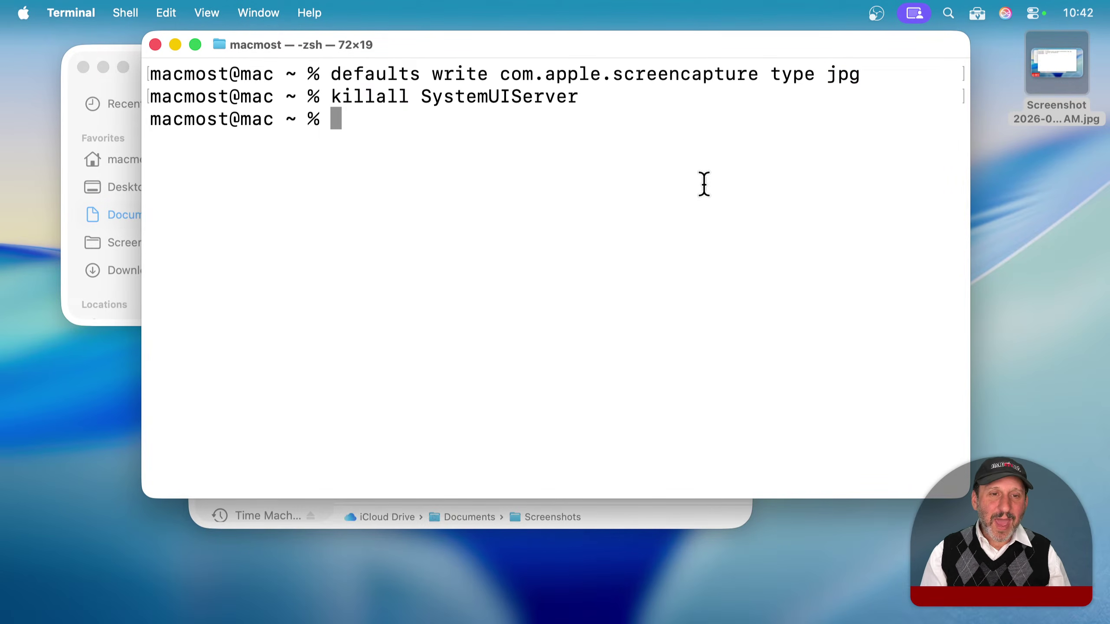
Step: Recall the earlier screenshot type command, edit it to defaults delete com.apple.screencapture type, and run it
key("Up")
key("Up")
key("BackSpace")
key("BackSpace")
key("BackSpace")
key("BackSpace")
key("BackSpace")
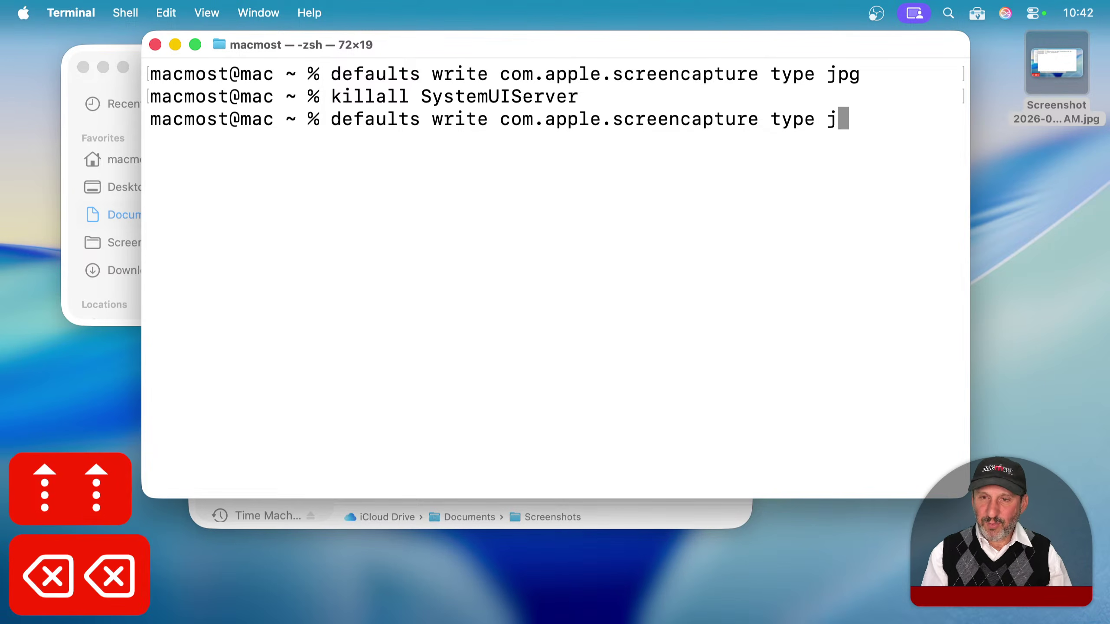
type("e")
key("alt+Left")
key("alt+Left")
key("alt+Left")
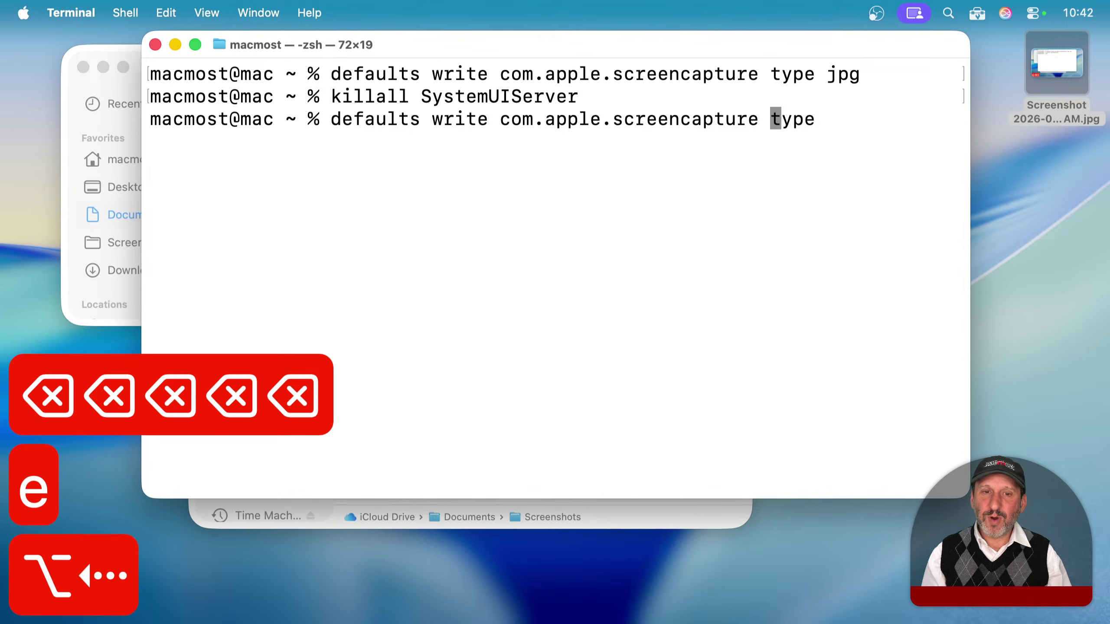
key("Right")
key("Right")
key("Right")
key("Right")
key("Right")
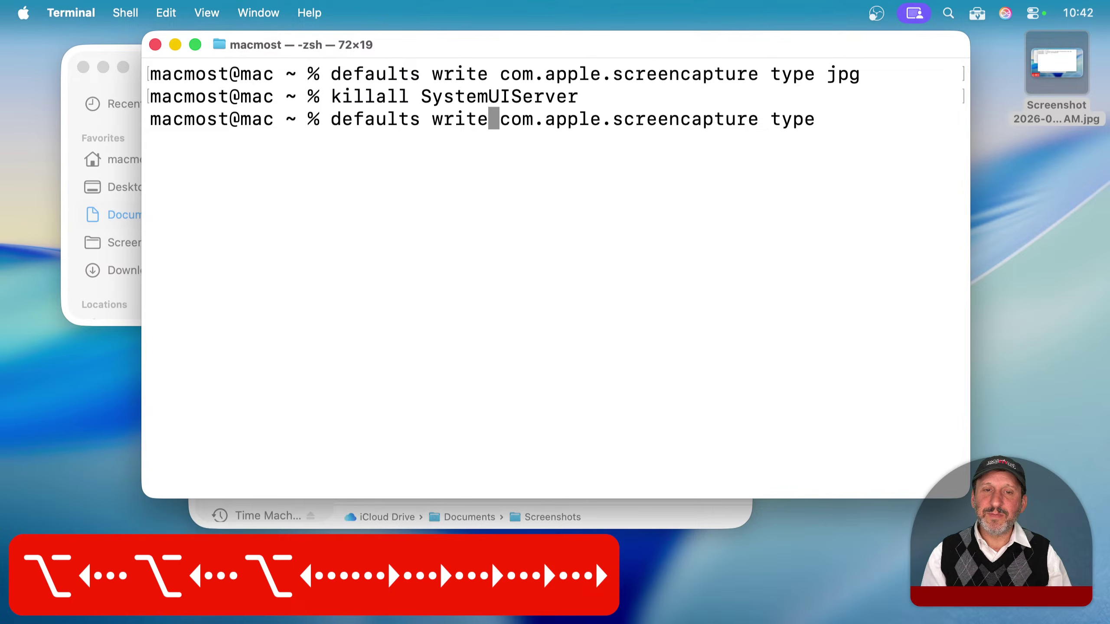
key("BackSpace")
key("BackSpace")
key("BackSpace")
key("BackSpace")
key("BackSpace")
type("dele")
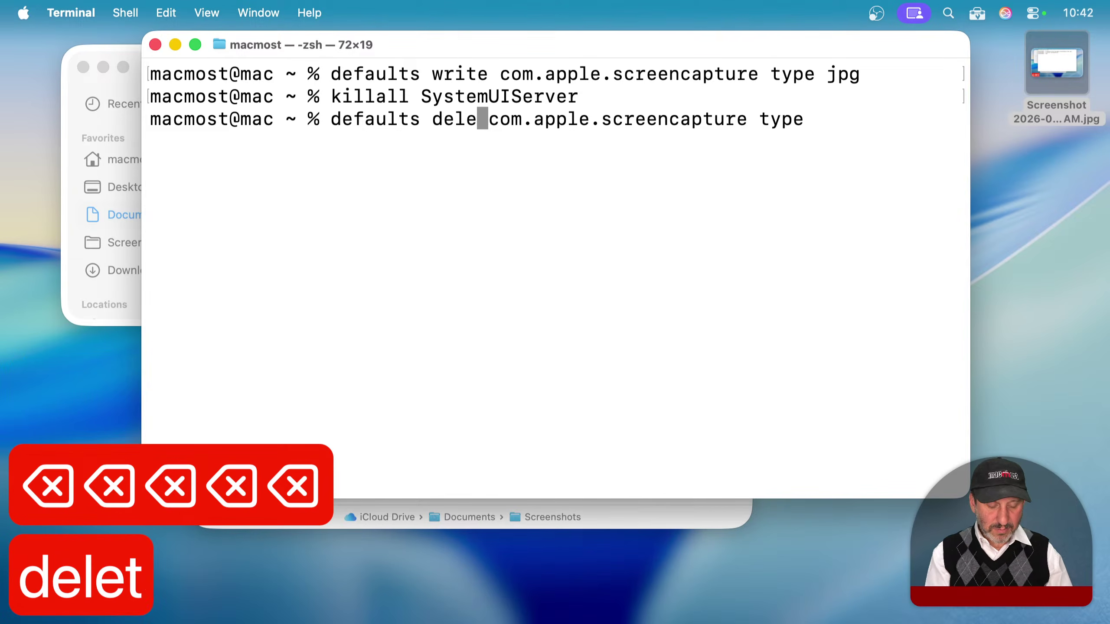
type("te")
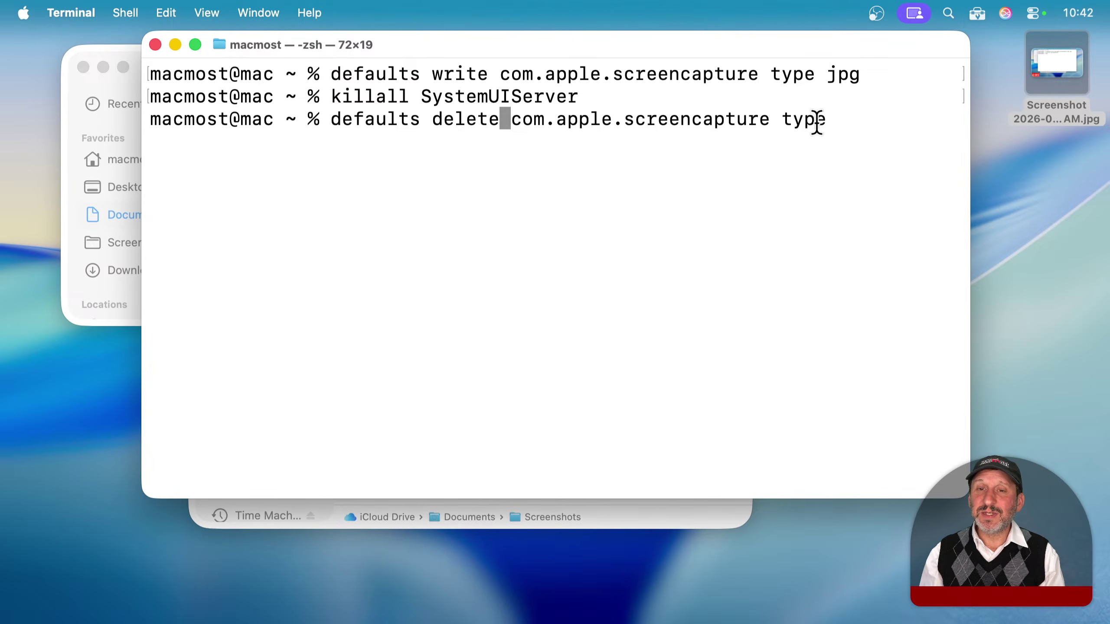
key("Return")
Step: Recall and rerun killall SystemUIServer to apply the default screenshot format
key("Up")
key("Up")
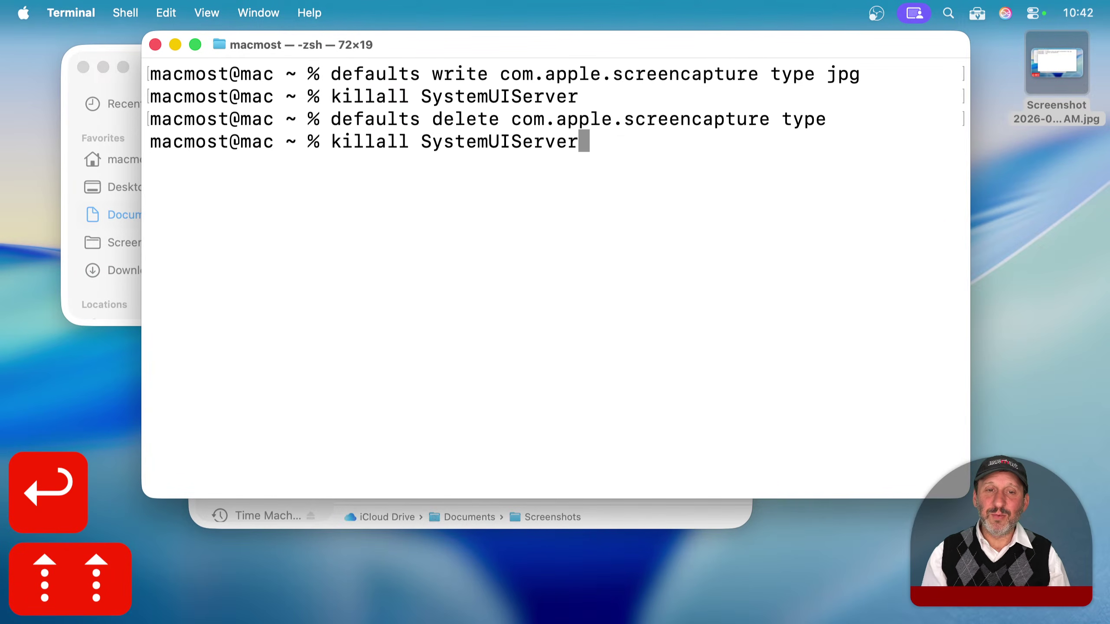
key("Return")
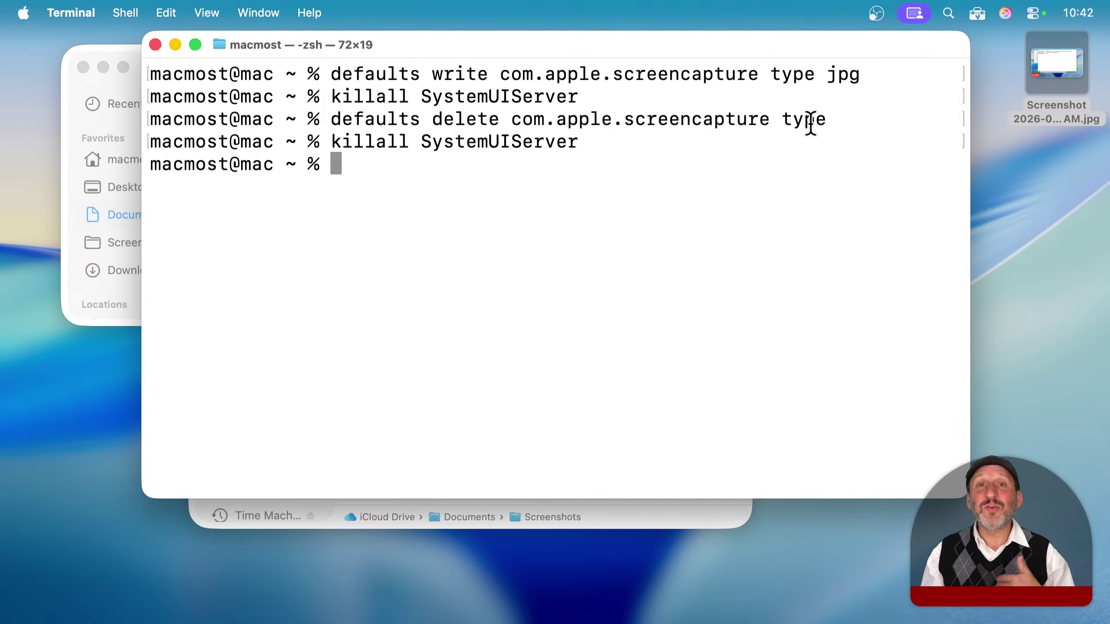
Step: Capture the entire screen again and move both desktop screenshots to the Trash
key("shift+super+5")
left_click(675, 178)
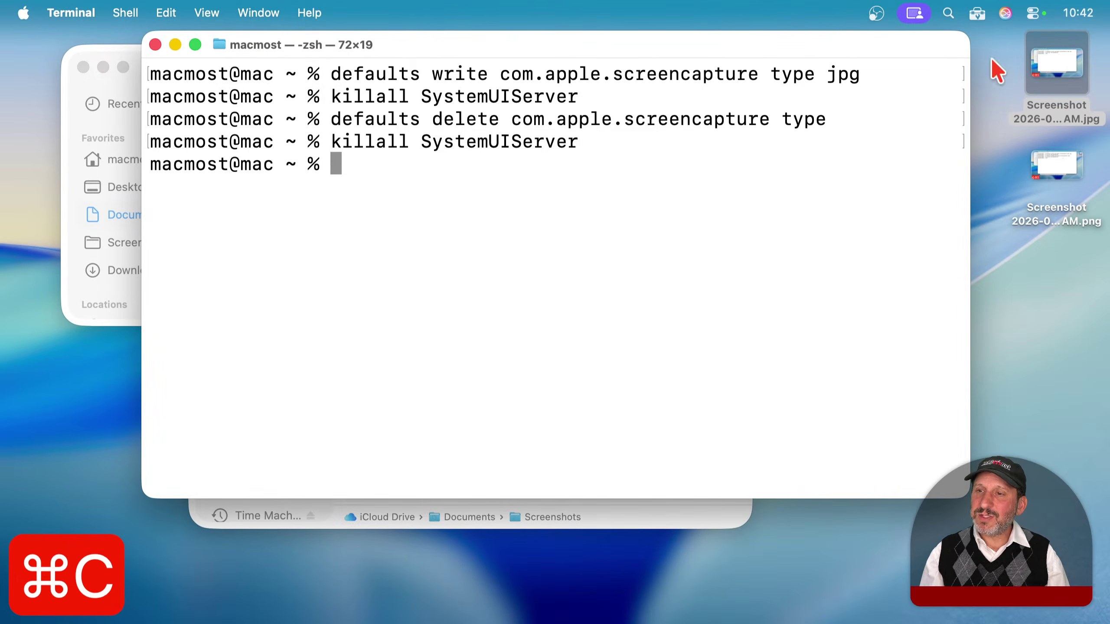
left_click_drag(992, 59, 1088, 193)
key("super+BackSpace")
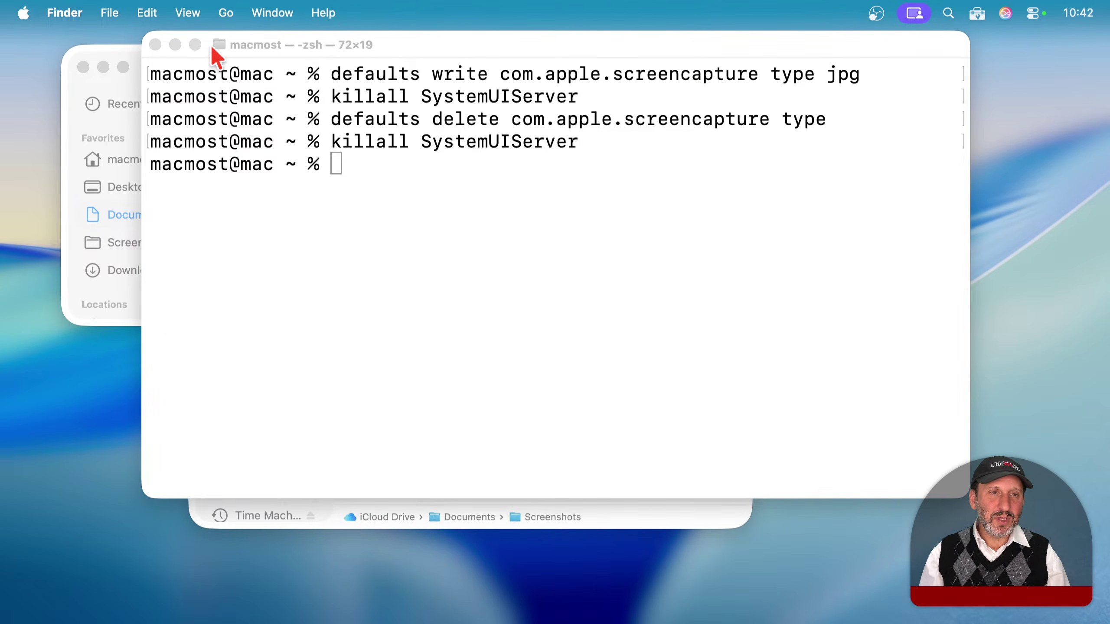
Step: Bring the Documents Finder window to the front and take a selected-window screenshot of it
left_click(136, 101)
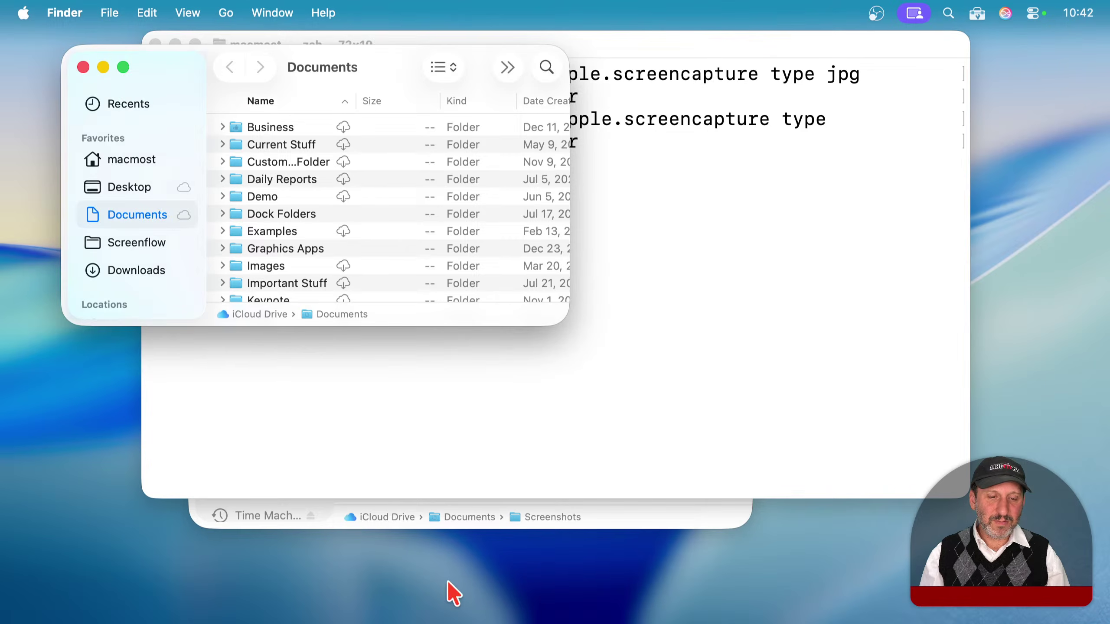
key("shift+super+5")
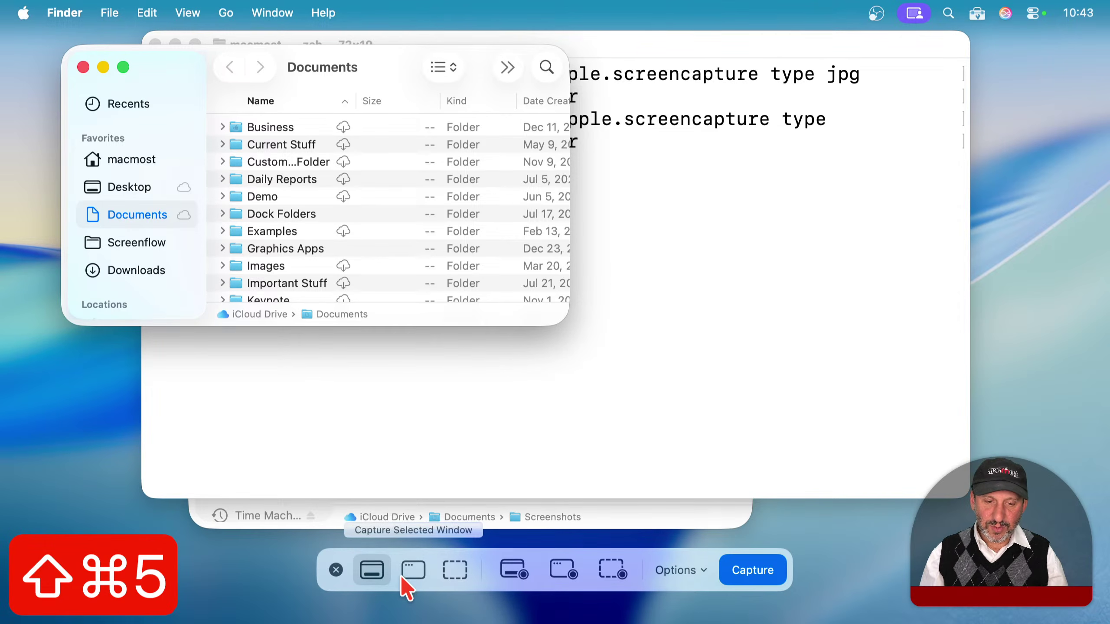
left_click(413, 570)
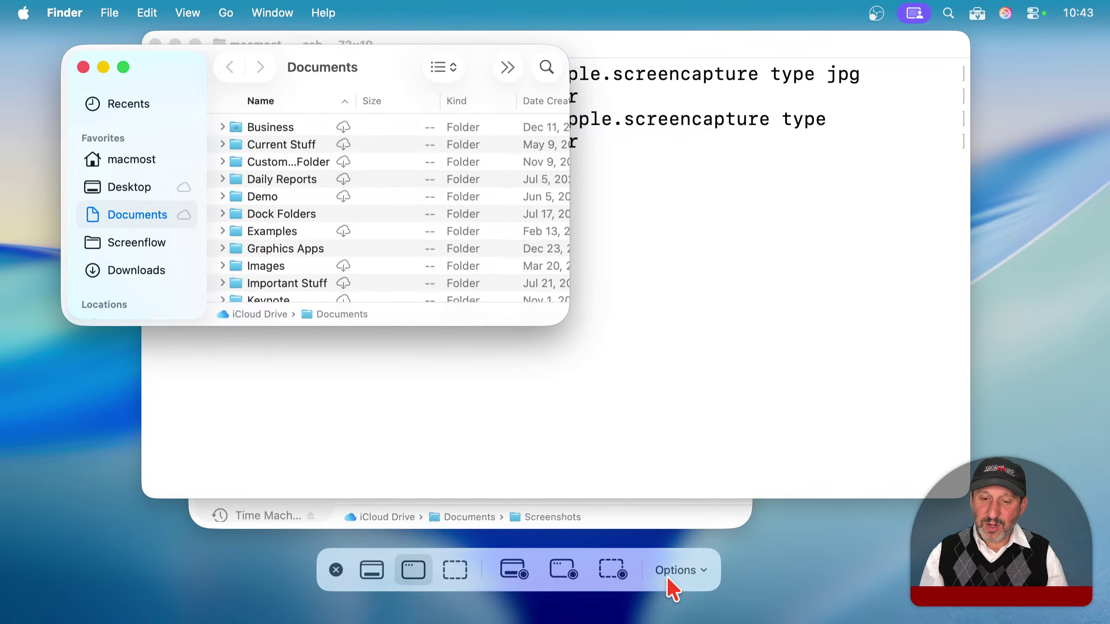
left_click(228, 86)
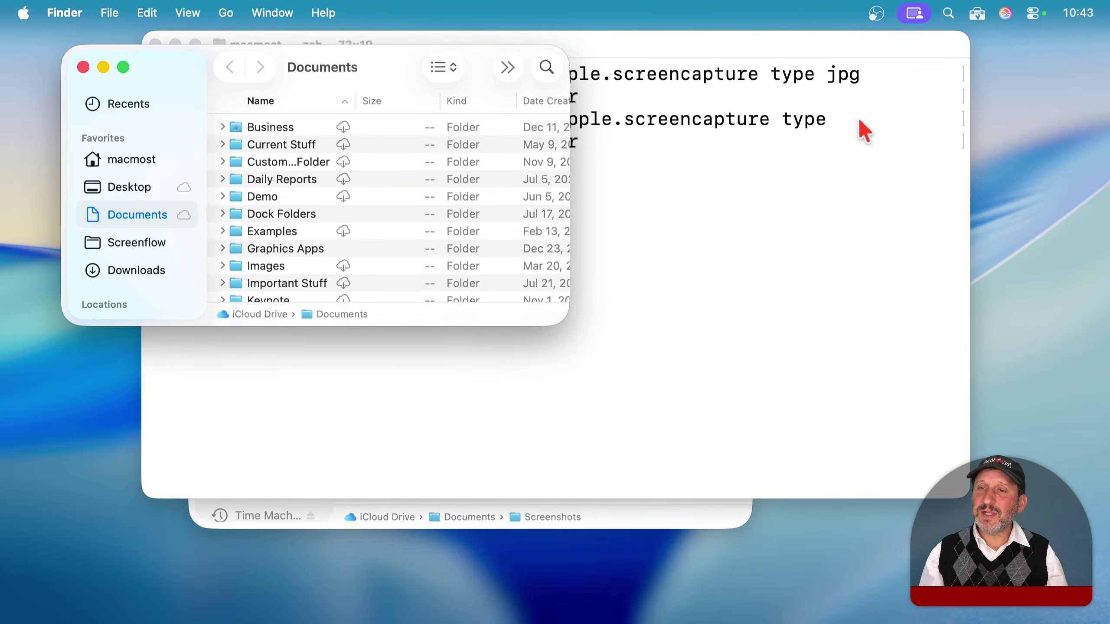
Step: Preview the new window screenshot with Quick Look to examine the area around the window, and return to Terminal
left_click(1057, 66)
key("space")
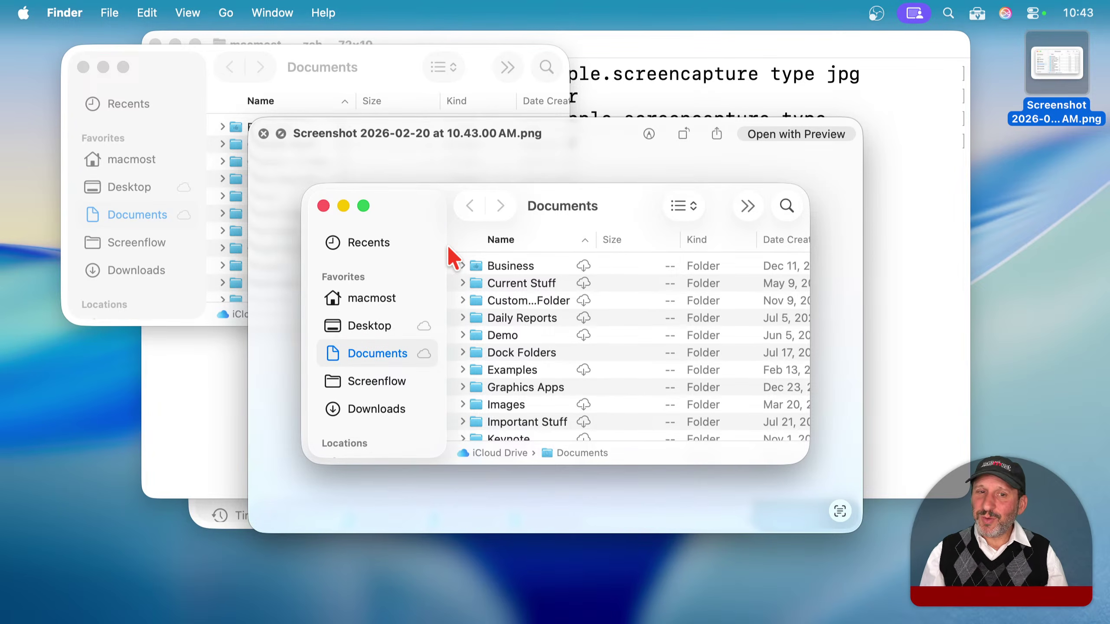
key("space")
left_click(602, 198)
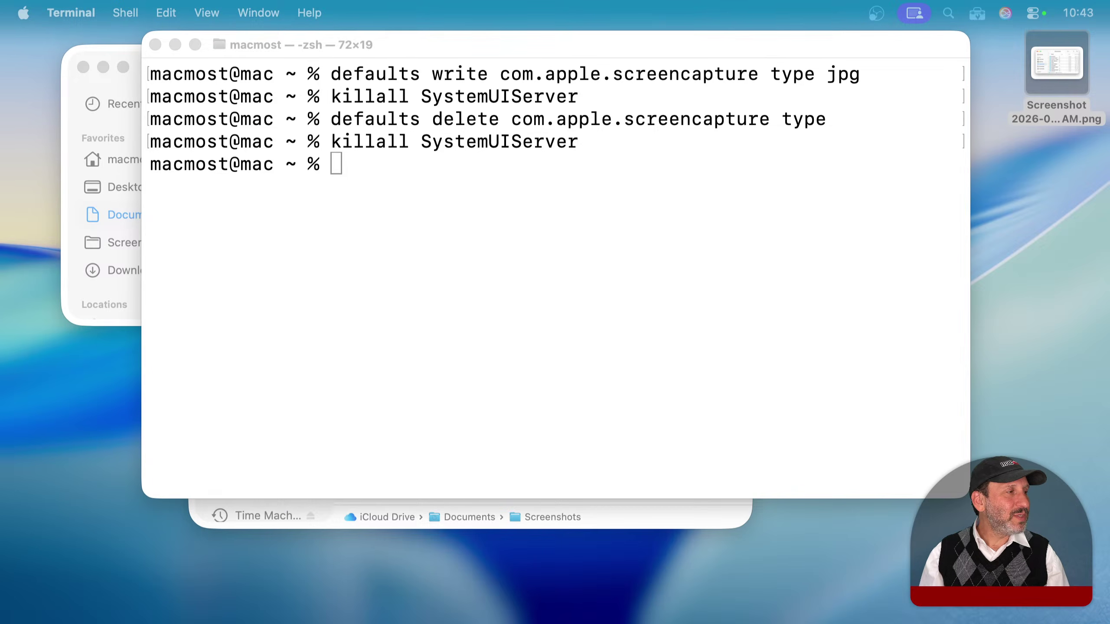
Step: Paste defaults write com.apple.screencapture disable-shadow -bool true into Terminal, widen the window to fit it on one line, and run it
key("super+c")
left_click(468, 246)
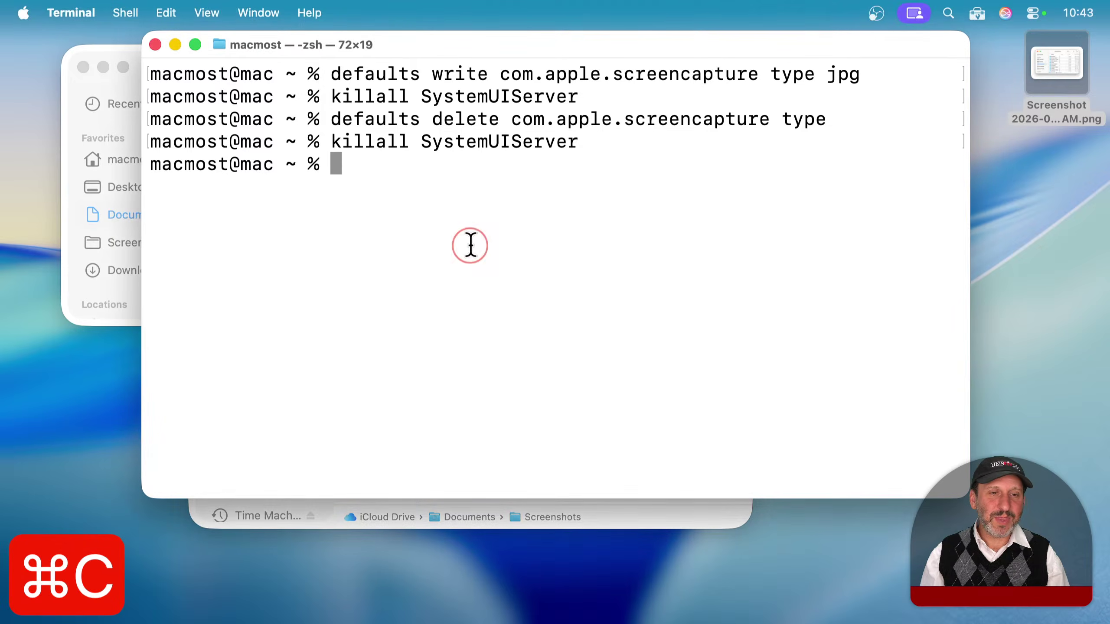
key("super+v")
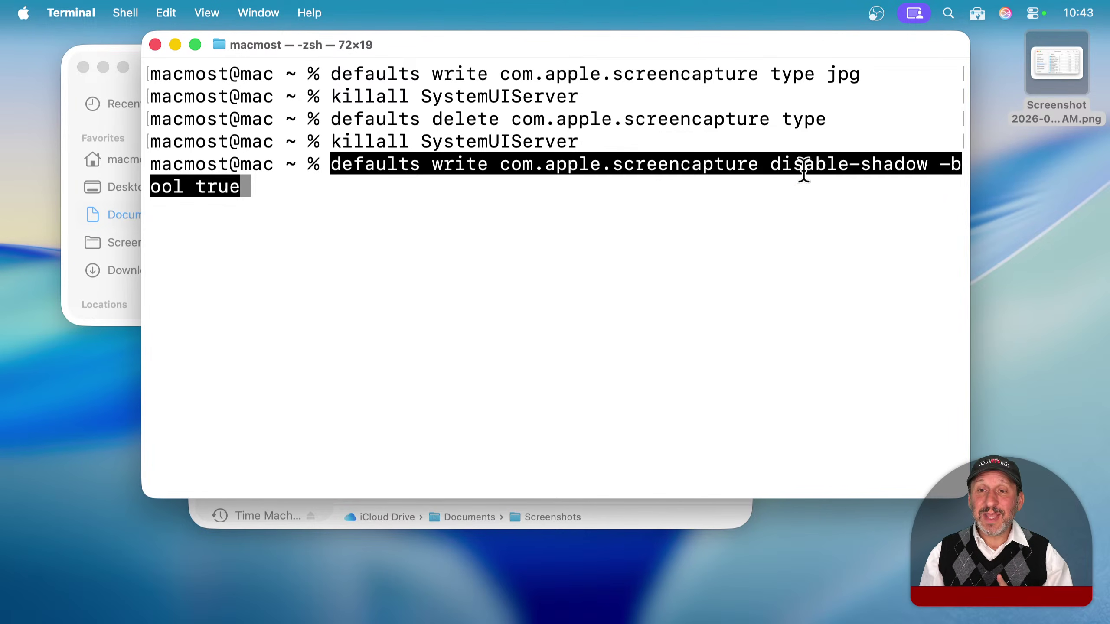
double_click(788, 165)
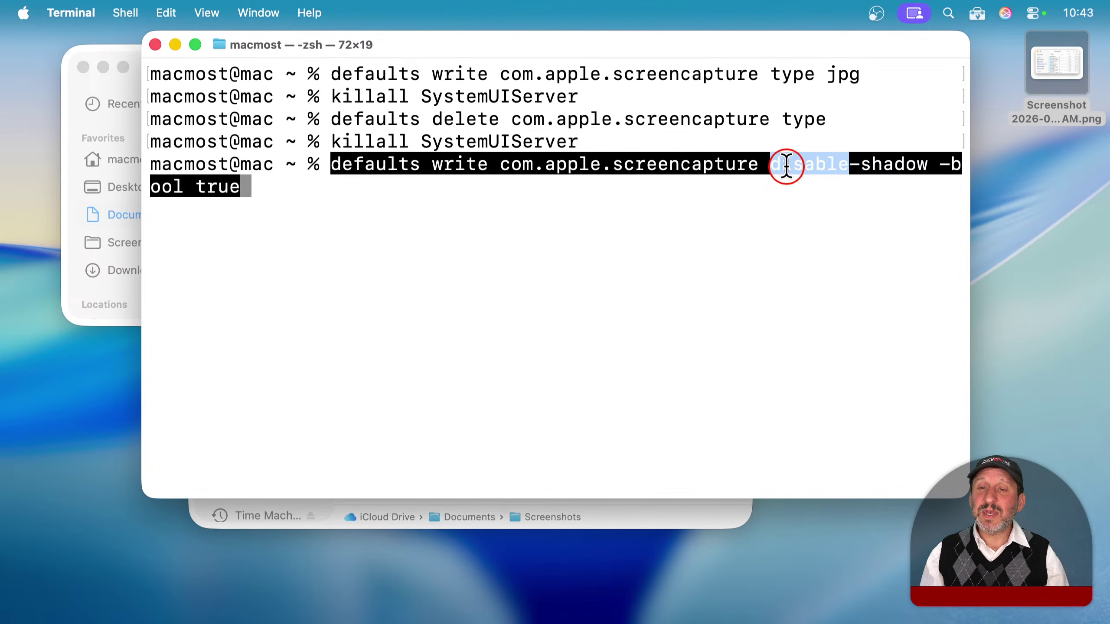
left_click_drag(783, 166, 884, 187)
left_click(884, 187)
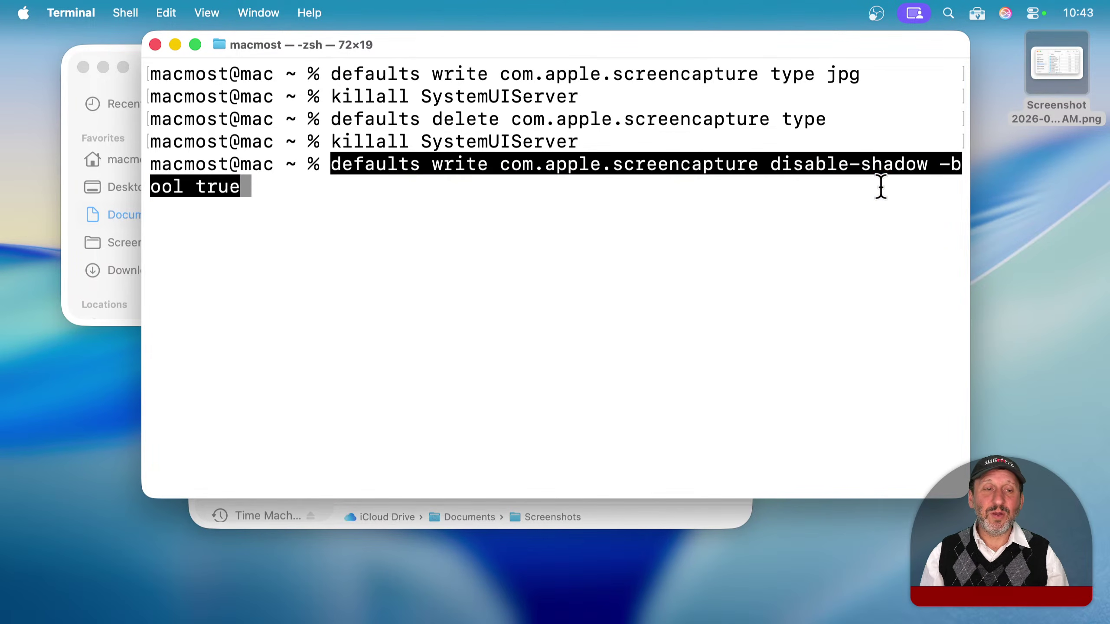
left_click_drag(965, 169, 1066, 173)
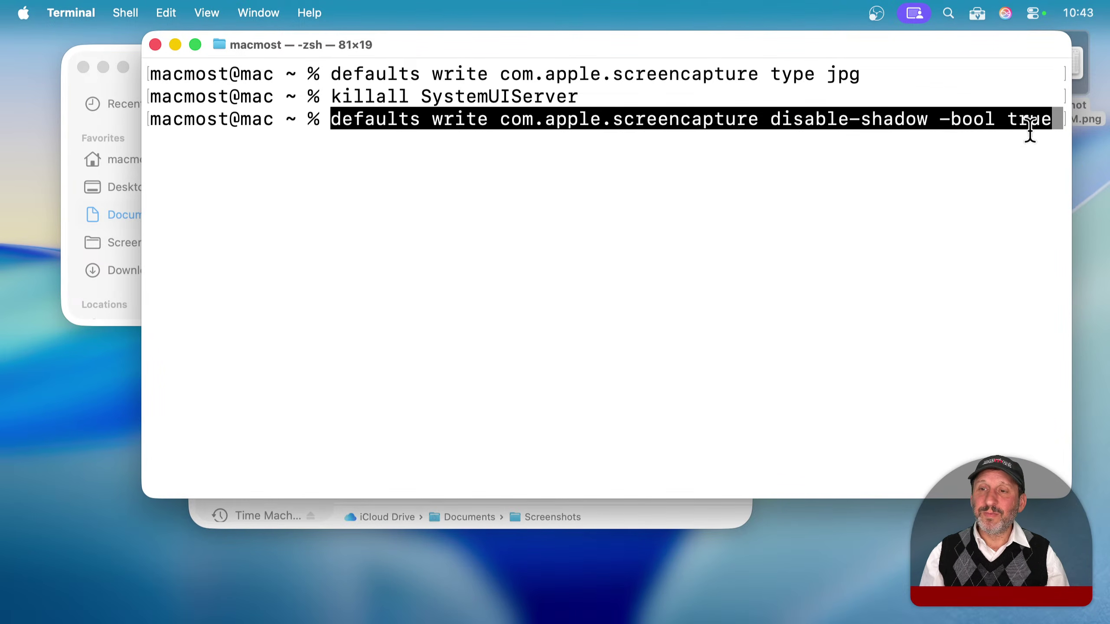
key("Return")
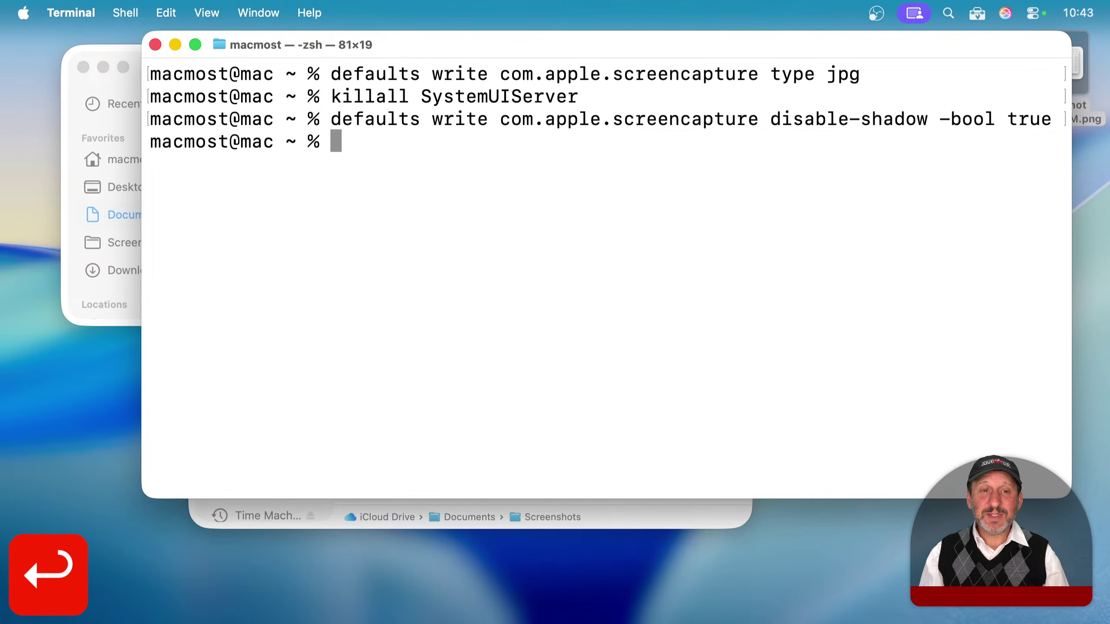
Step: Run killall SystemUIServer again to apply the disabled window shadow setting
key("Up")
key("Up")
key("Return")
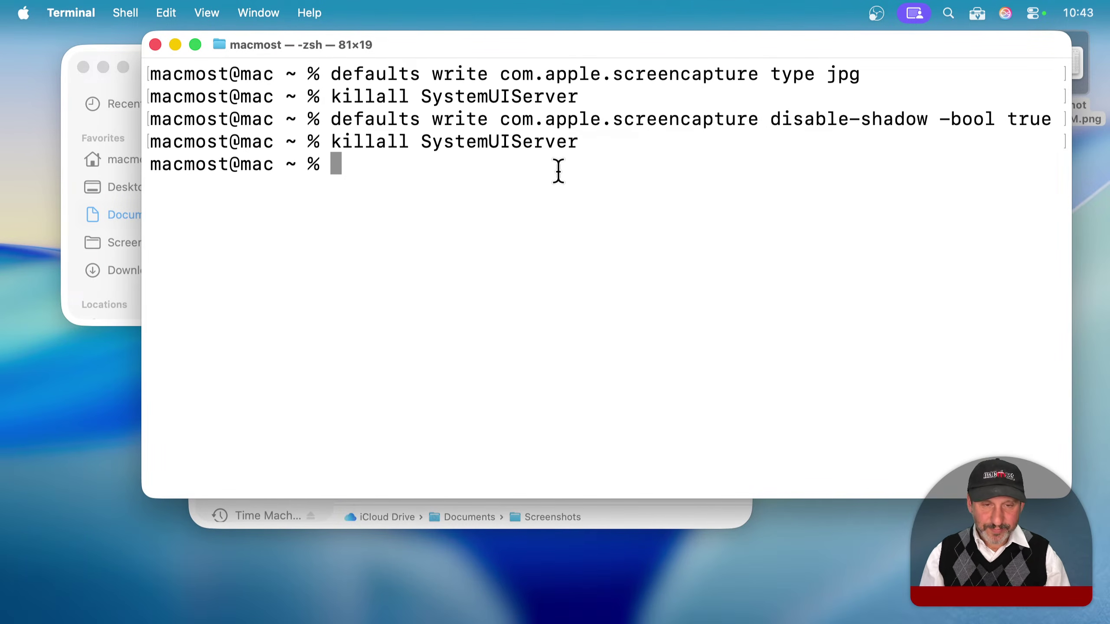
Step: Hide Terminal and take a selected-window screenshot of the Documents Finder window
key("super+h")
key("shift+super+5")
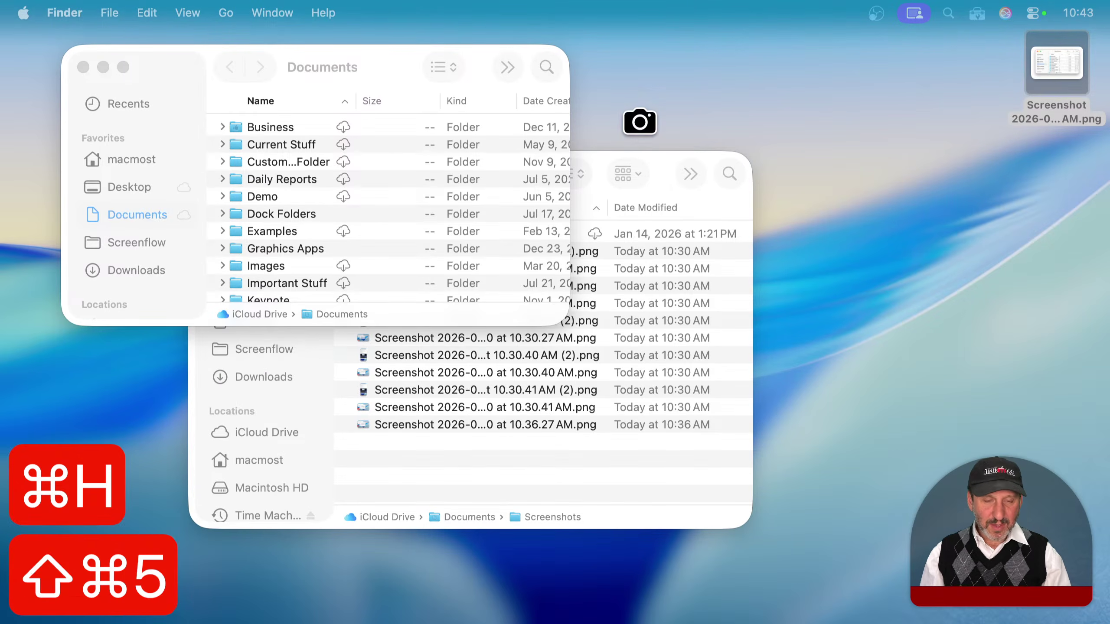
left_click(369, 68)
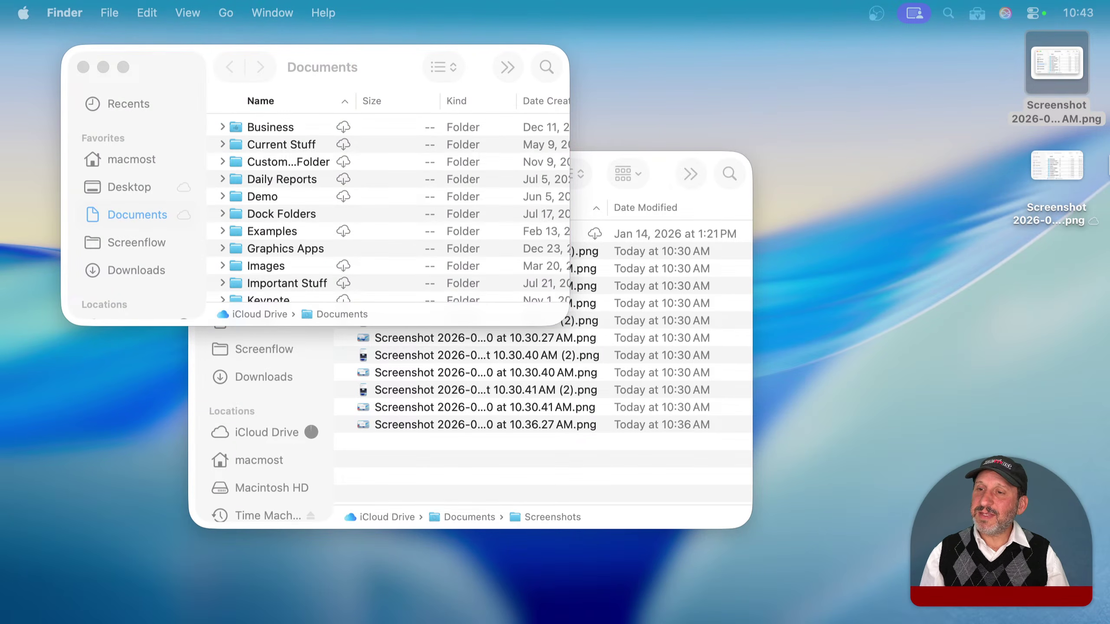
Step: Preview the new desktop screenshot with Quick Look to examine its window edges, and switch back to Terminal
left_click(1063, 157)
key("space")
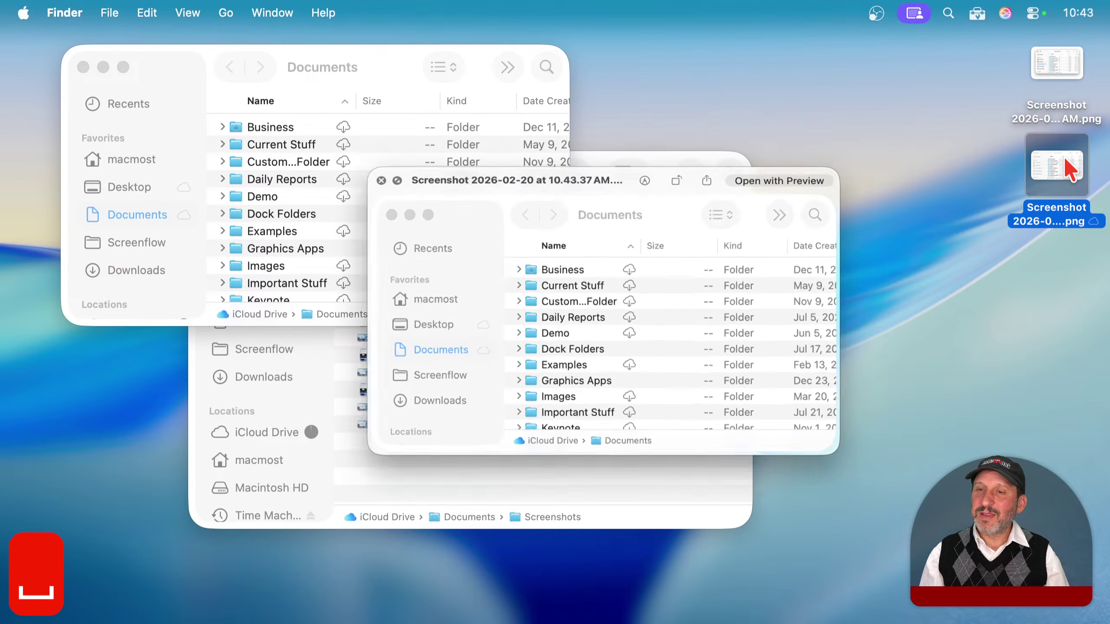
key("space")
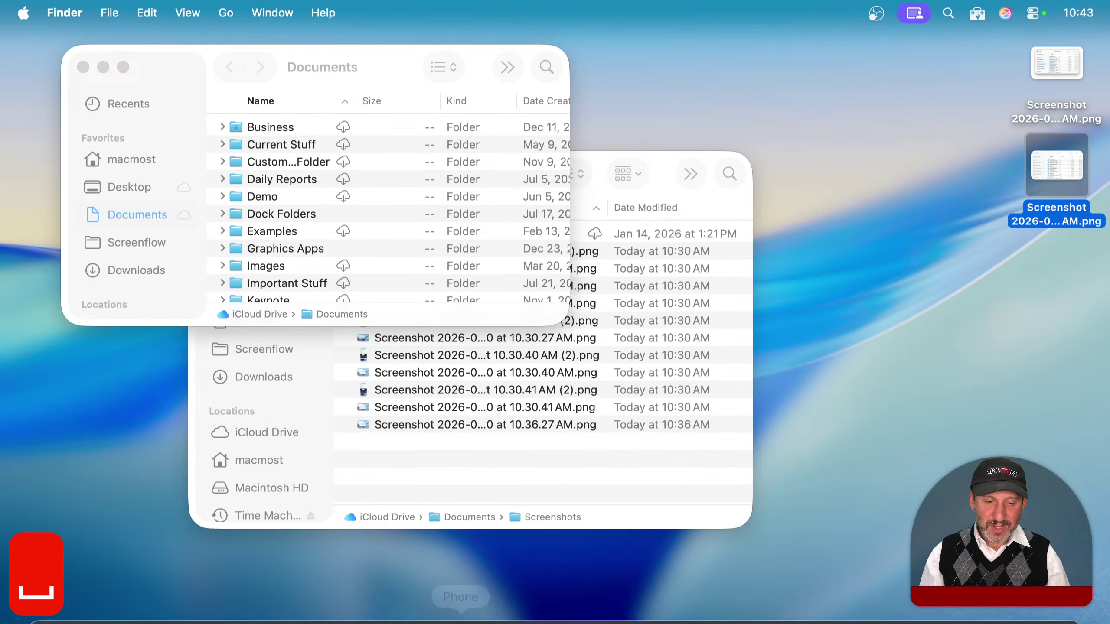
left_click(913, 605)
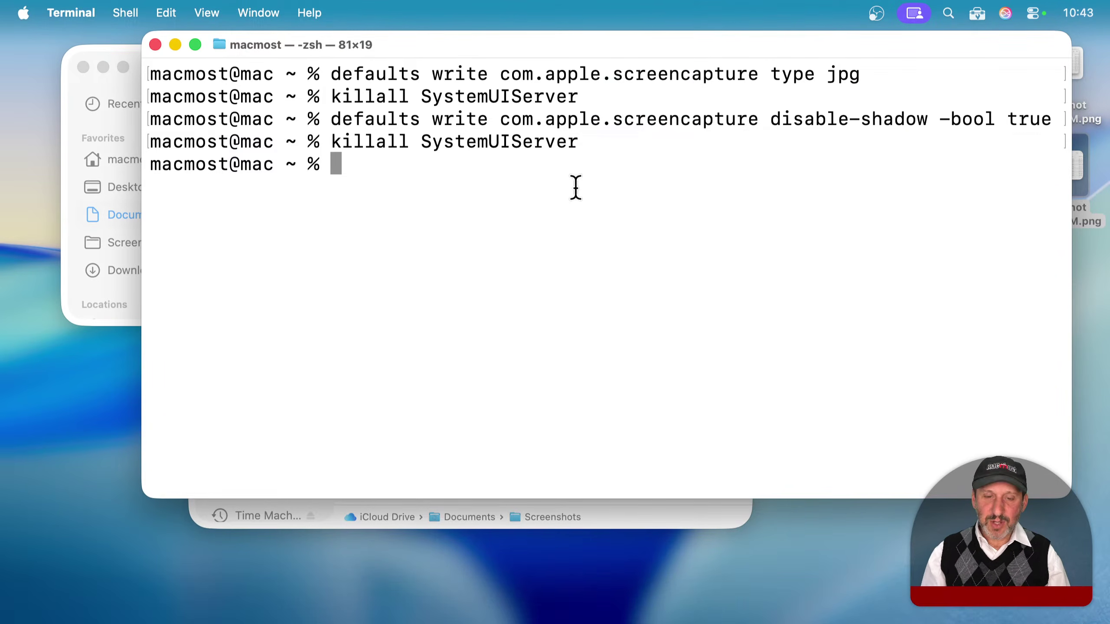
Step: Rework the earlier shadow command into defaults delete com.apple.screencapture disable-shadow and run it
key("Up")
key("Up")
key("BackSpace")
key("BackSpace")
key("BackSpace")
key("BackSpace")
key("BackSpace")
key("BackSpace")
key("BackSpace")
key("BackSpace")
key("BackSpace")
key("BackSpace")
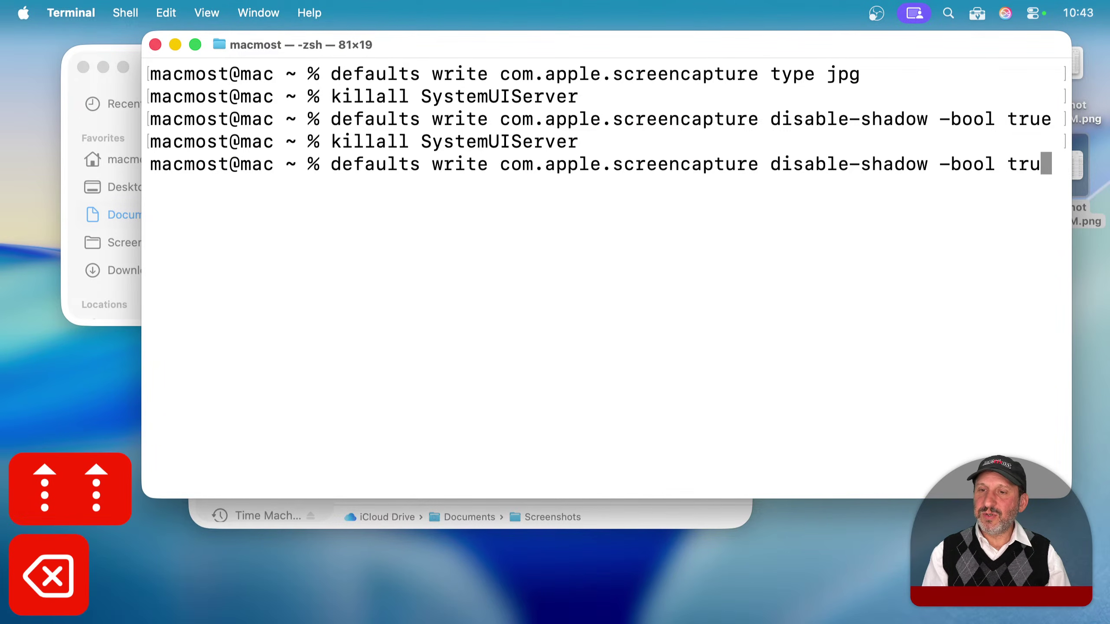
key("BackSpace")
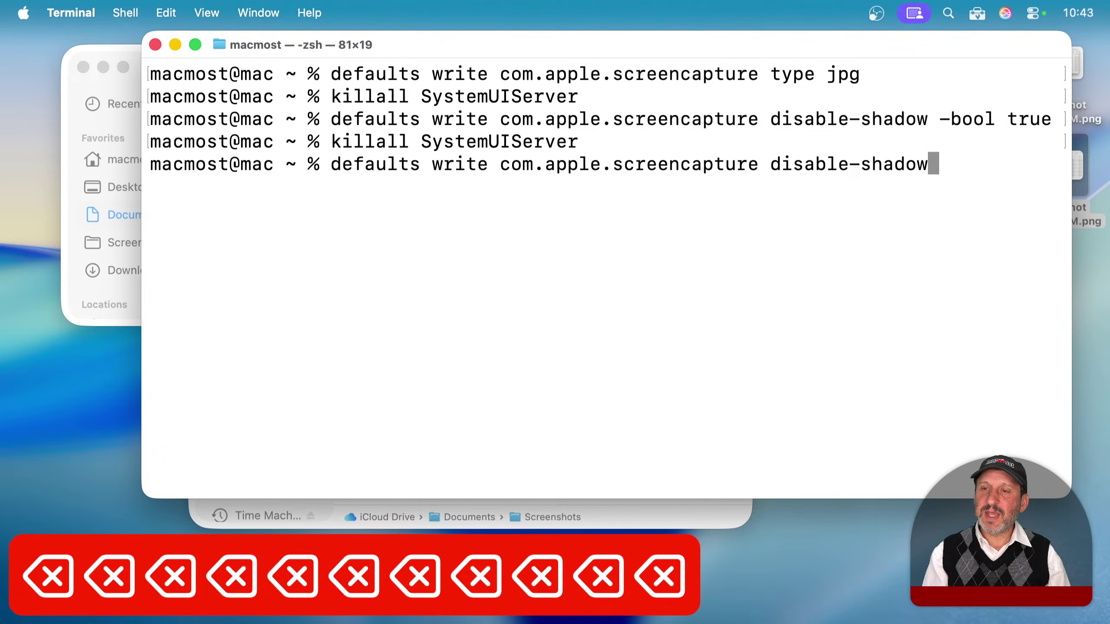
key("alt+Left")
key("alt+Left")
key("Left")
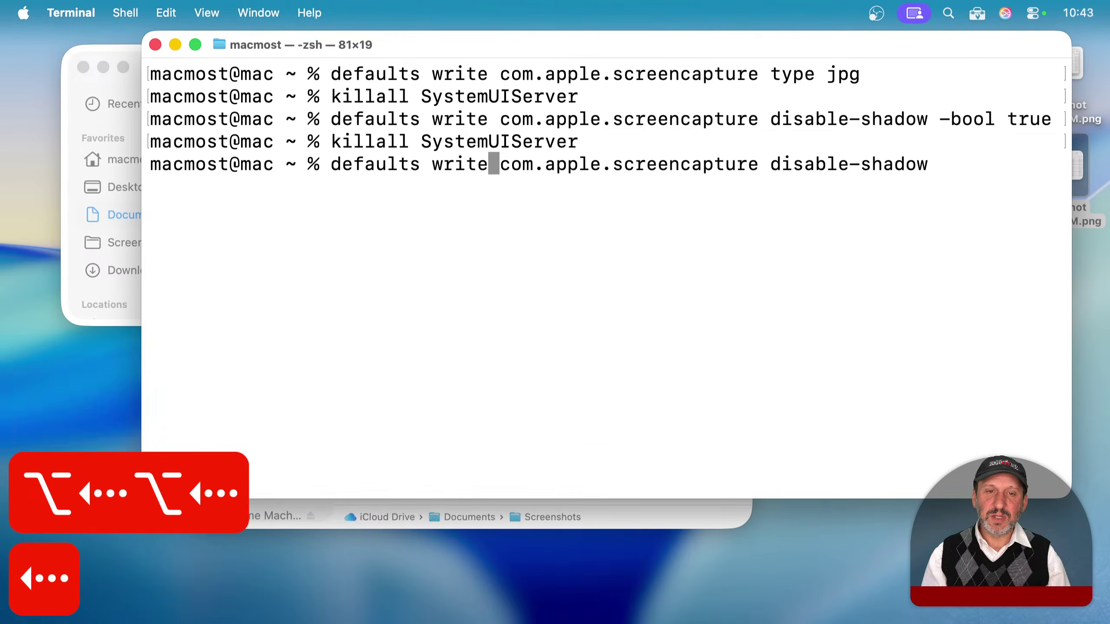
key("BackSpace")
key("BackSpace")
key("BackSpace")
key("BackSpace")
key("BackSpace")
key("BackSpace")
type("delete")
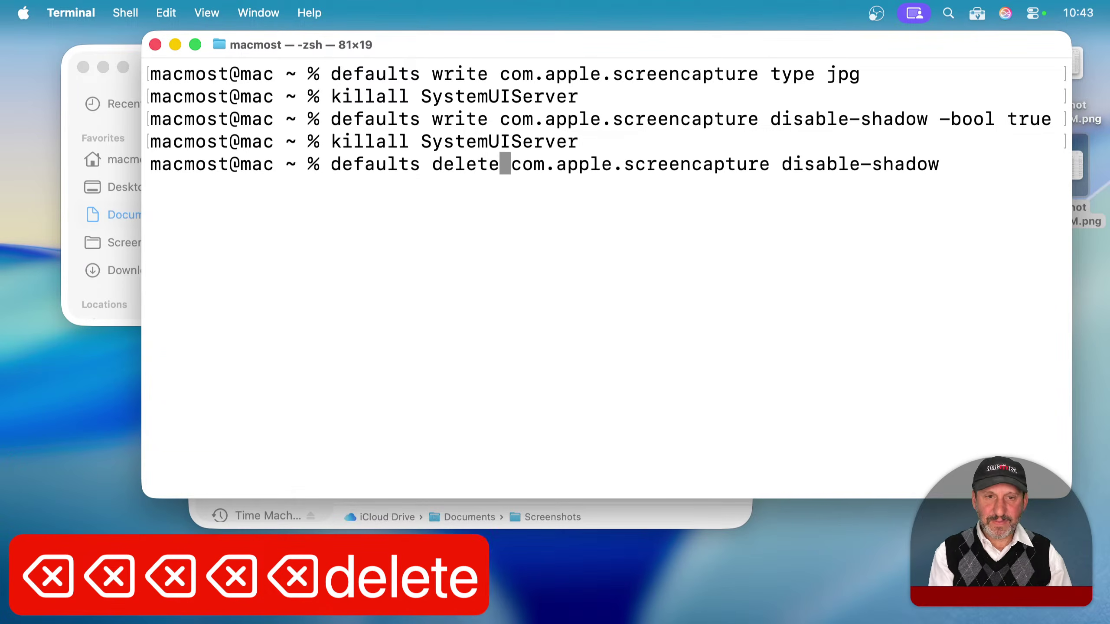
key("Return")
Step: Rerun killall SystemUIServer to apply the removal of the disable-shadow setting
key("Up")
key("Up")
key("Return")
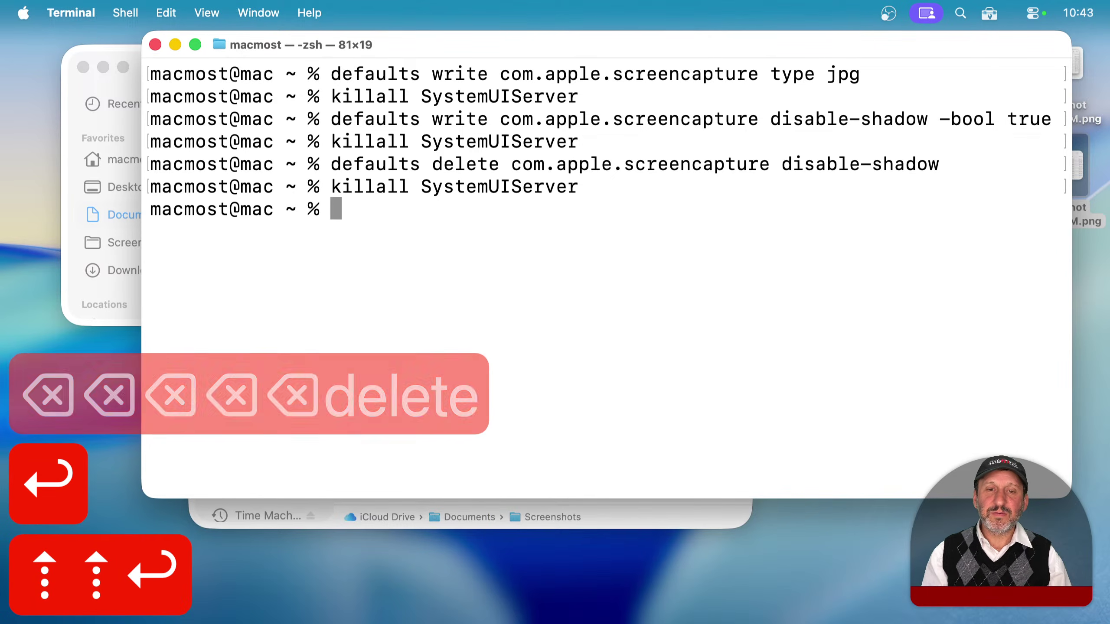
Step: Hide Terminal again and capture another window screenshot of the Documents Finder window
key("cmd+h")
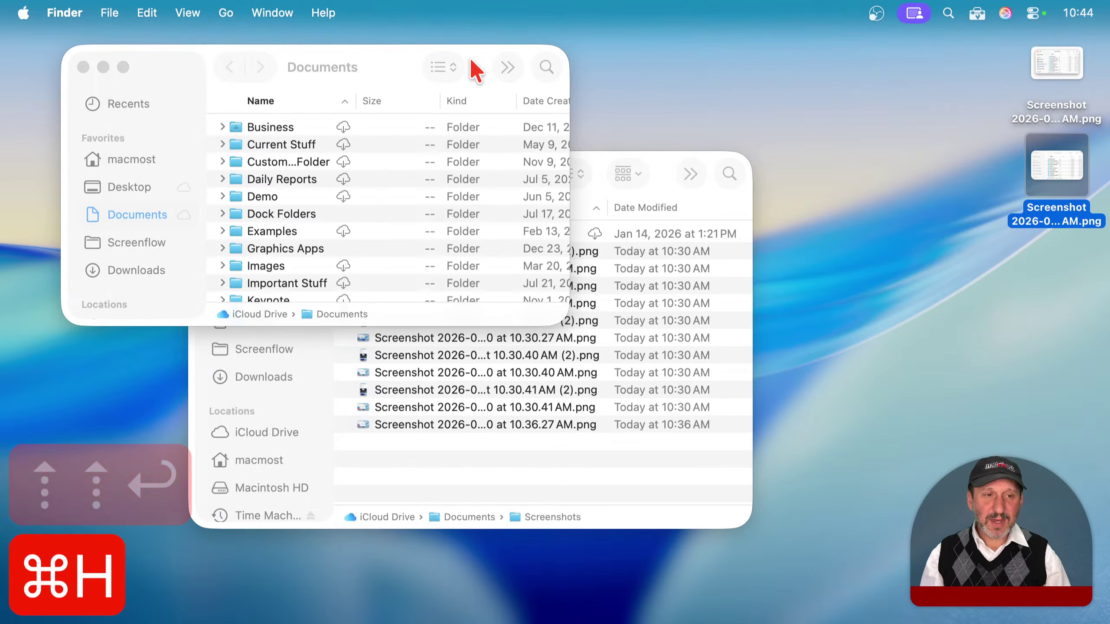
key("cmd+shift+5")
key("Escape")
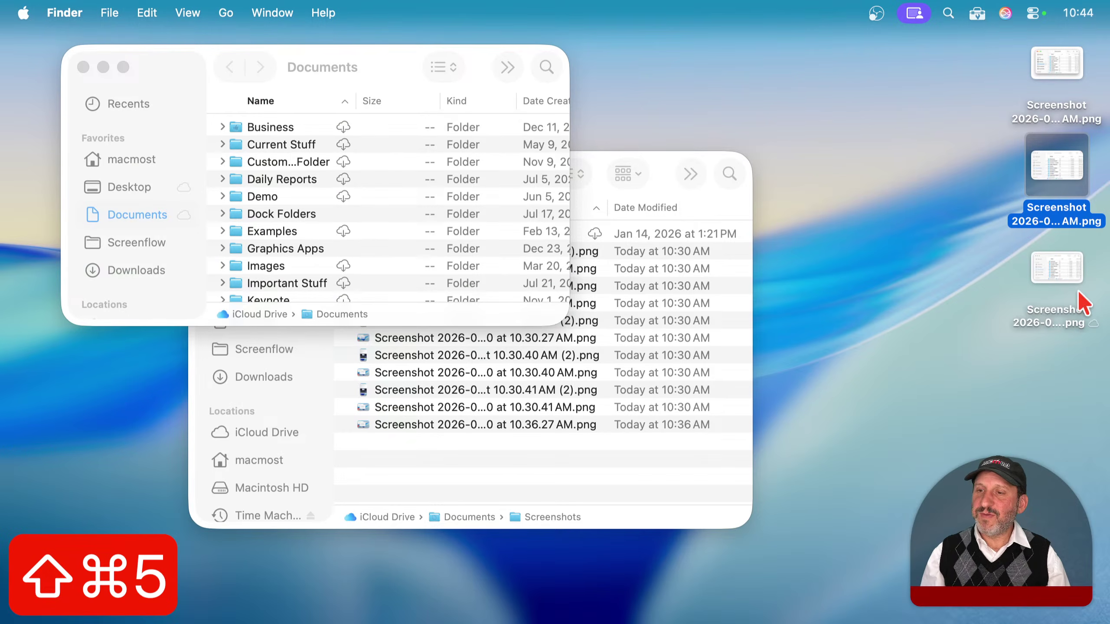
Step: Preview the latest desktop screenshot with Quick Look to check for the shadow area around the window
left_click(1065, 261)
key("space")
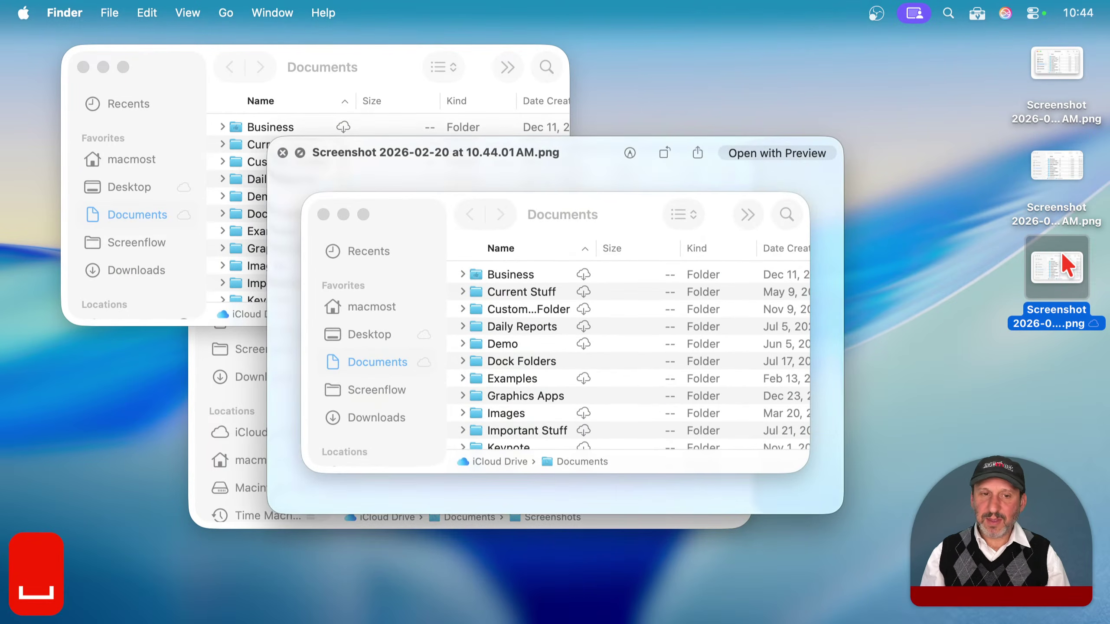
key("space")
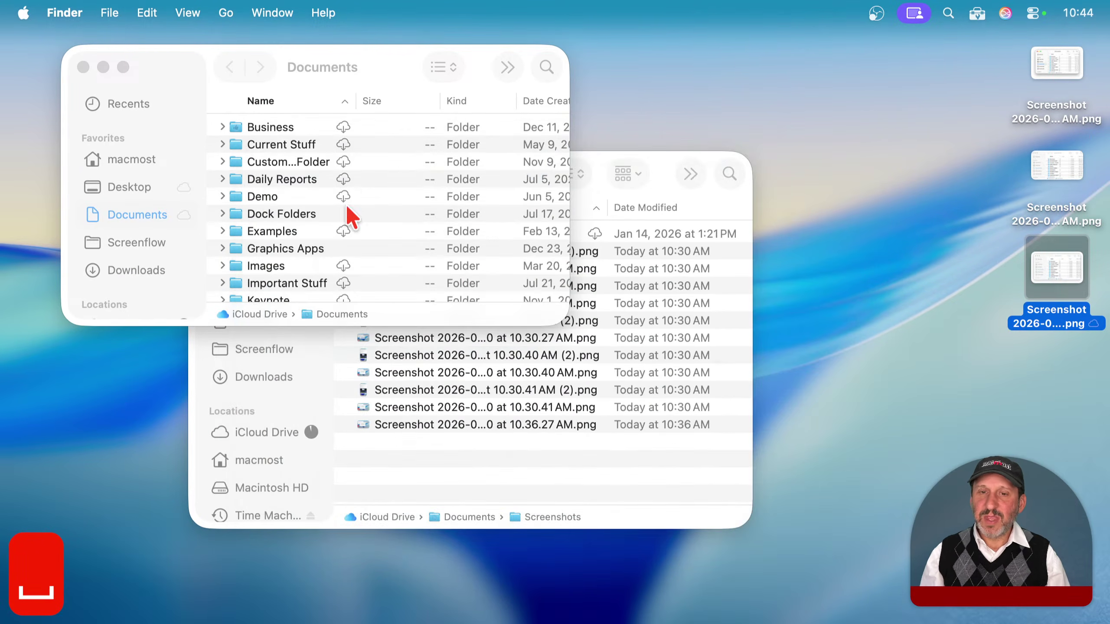
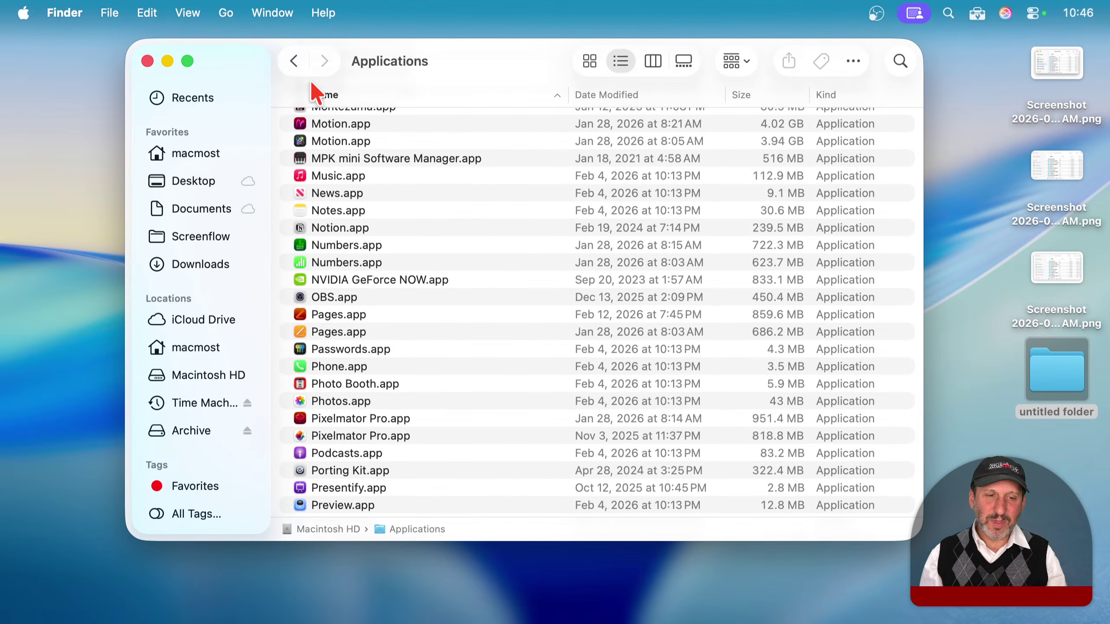
Step: Open the Utilities folder inside Applications and select Screenshot.app
scroll(399, 398, "down", 20)
scroll(401, 399, "up", 1)
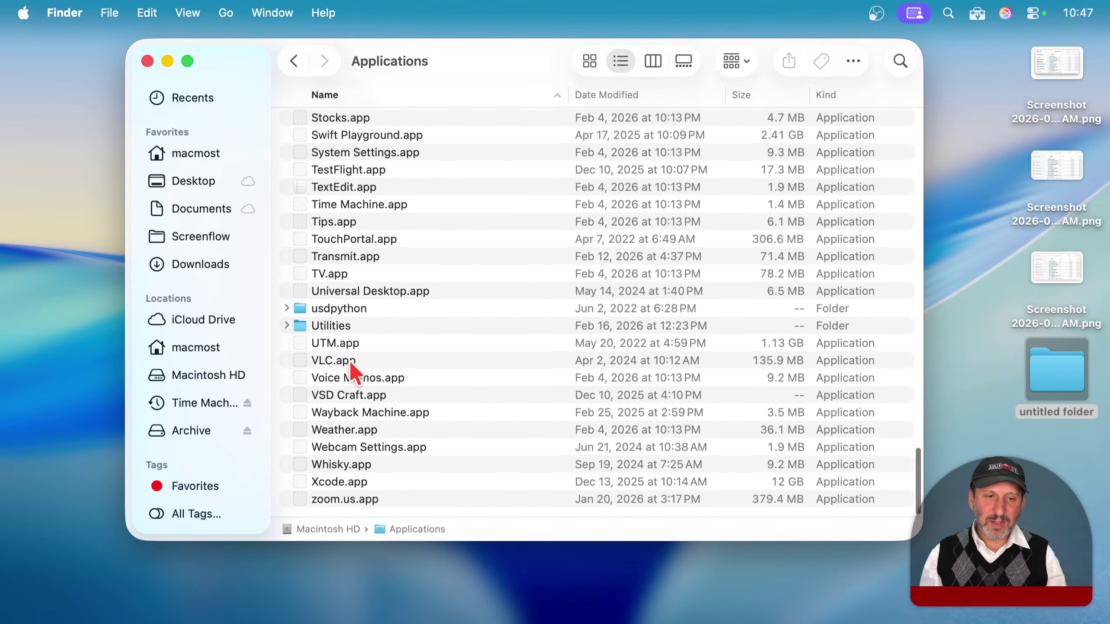
double_click(329, 324)
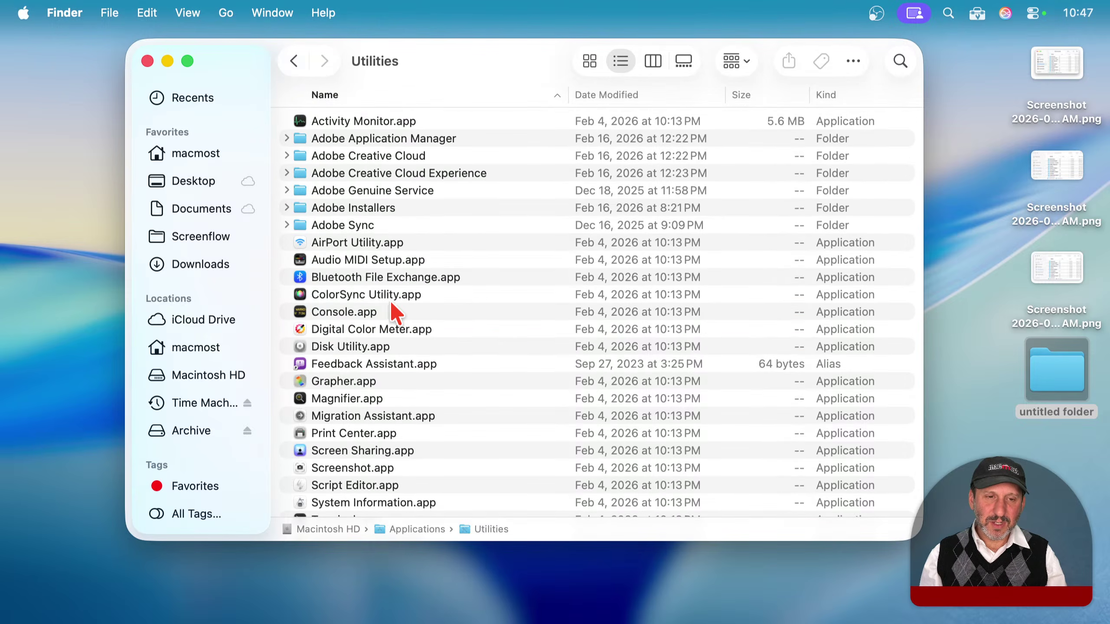
scroll(392, 340, "down", 3)
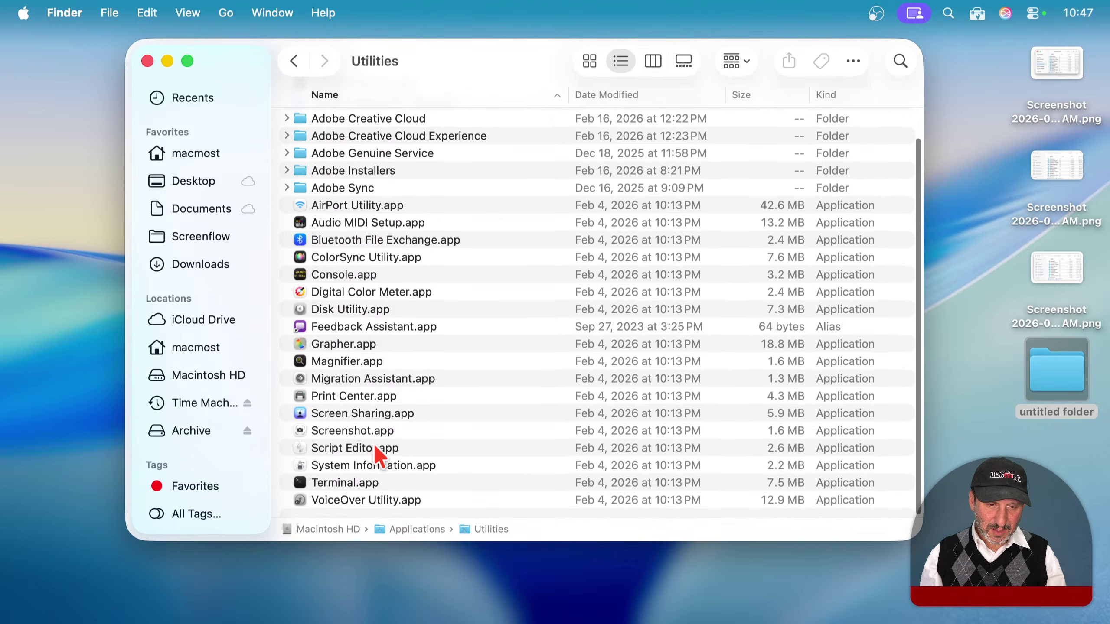
left_click(331, 430)
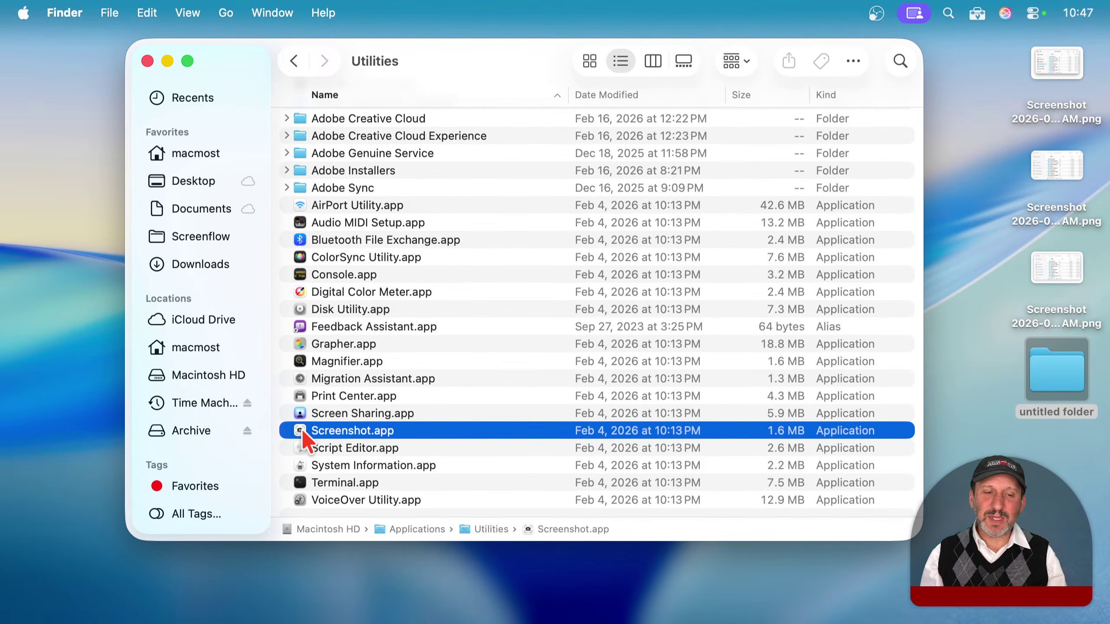
Step: Add Screenshot.app to the Dock, launch it from there, and dismiss the capture controls and its Dock options
left_click_drag(299, 428, 446, 604)
left_click(447, 598)
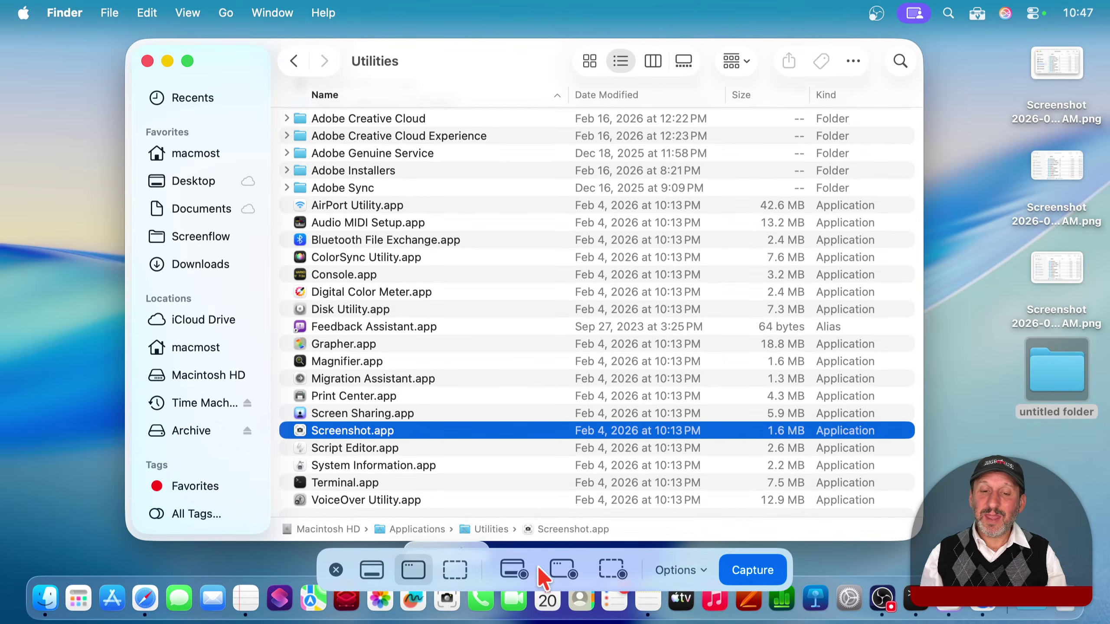
key("Escape")
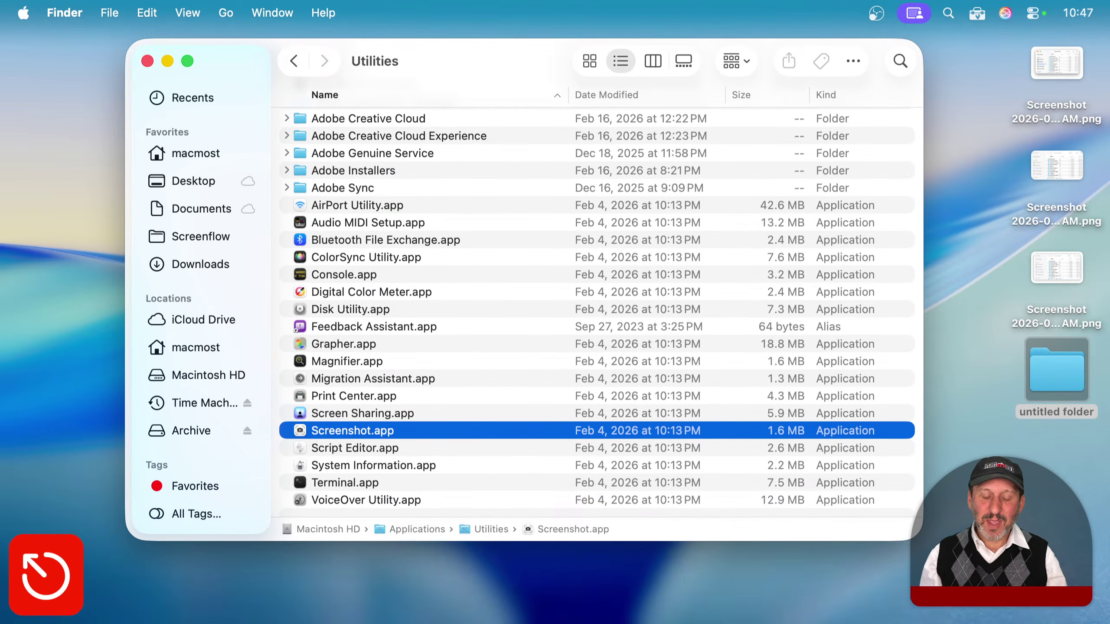
right_click(449, 609)
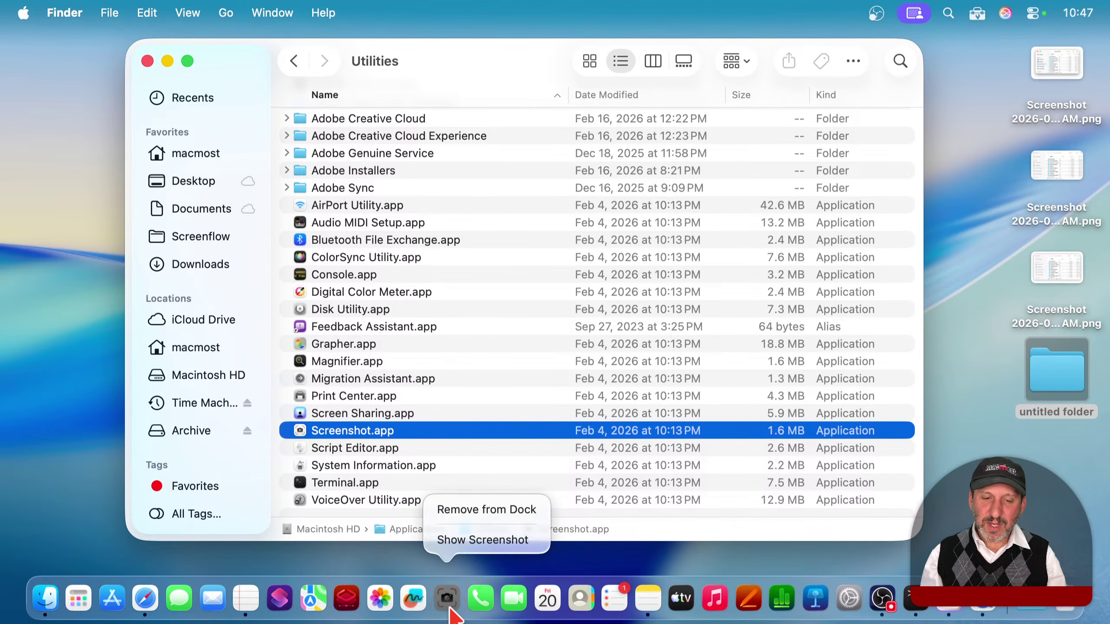
left_click(450, 601)
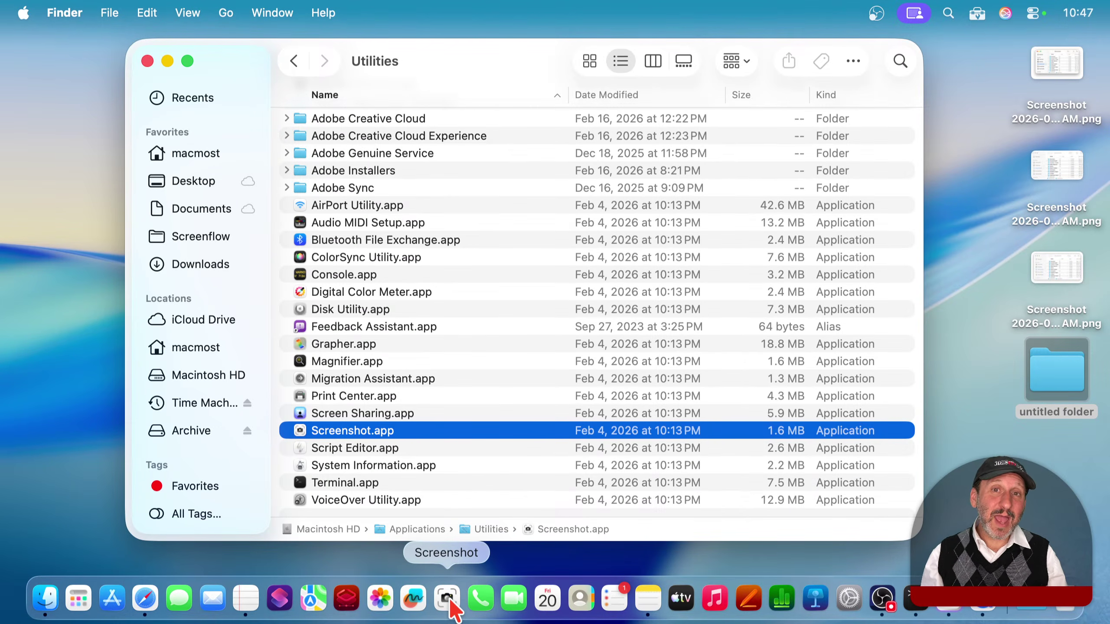
Step: Start editing the Control Center controls, search for "scree", and show the Screenshot category
left_click(1038, 9)
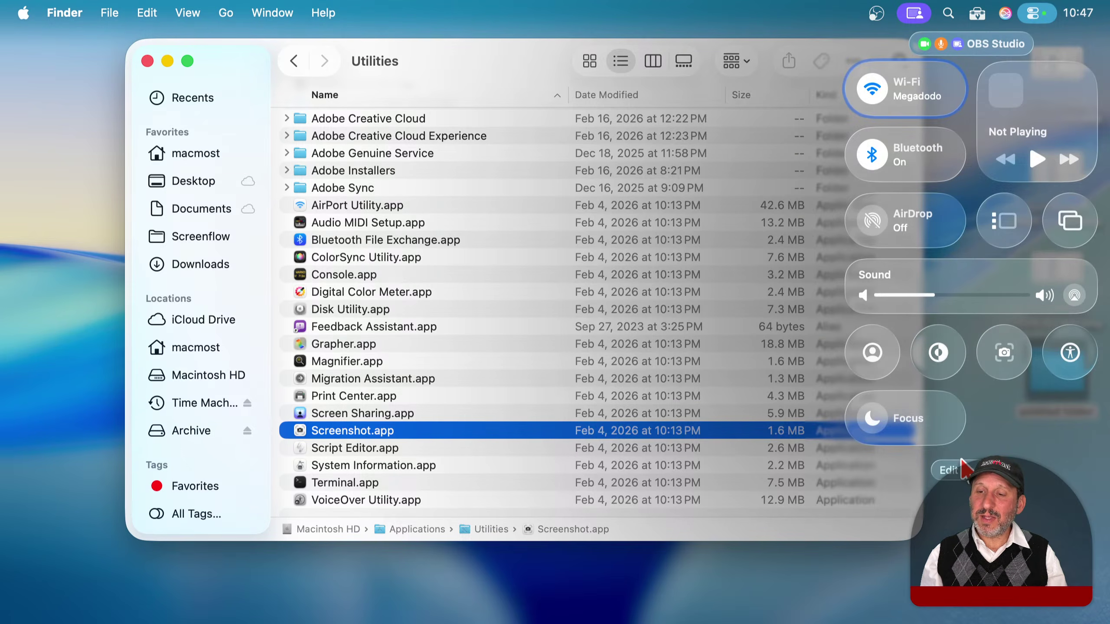
left_click(952, 471)
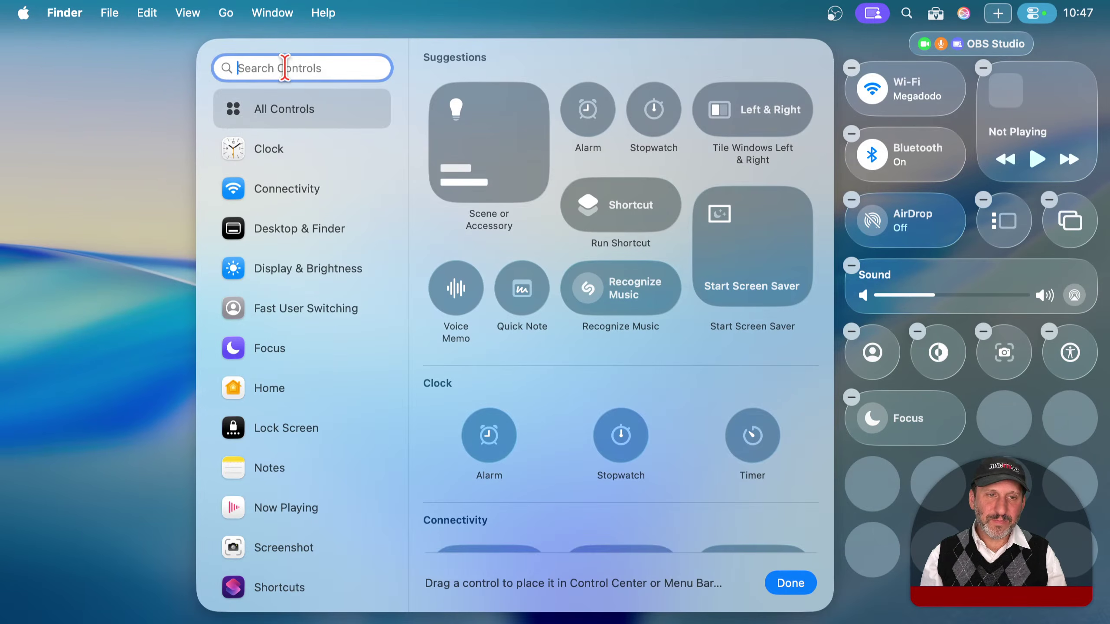
type("scree")
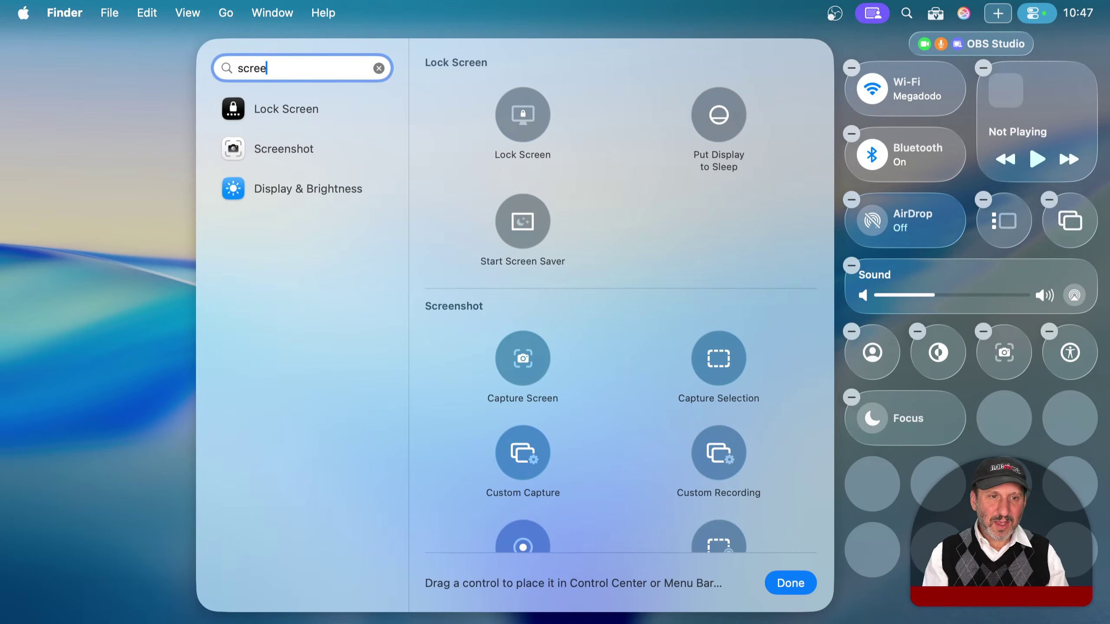
left_click(233, 149)
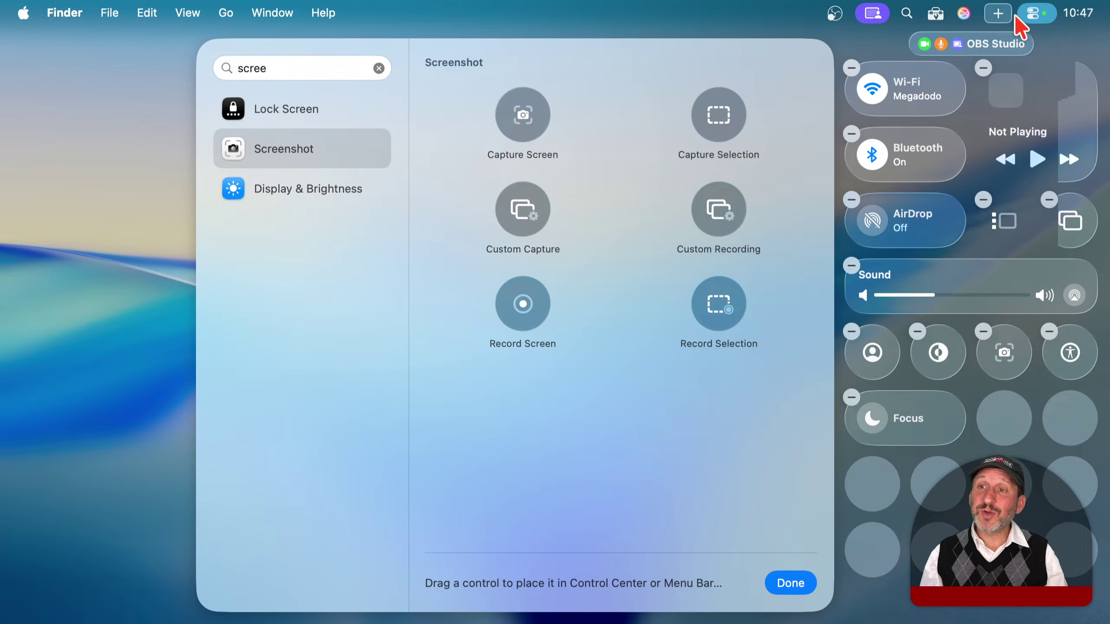
Step: Add the Capture Screen control to the menu bar and close Control Center
left_click(523, 114)
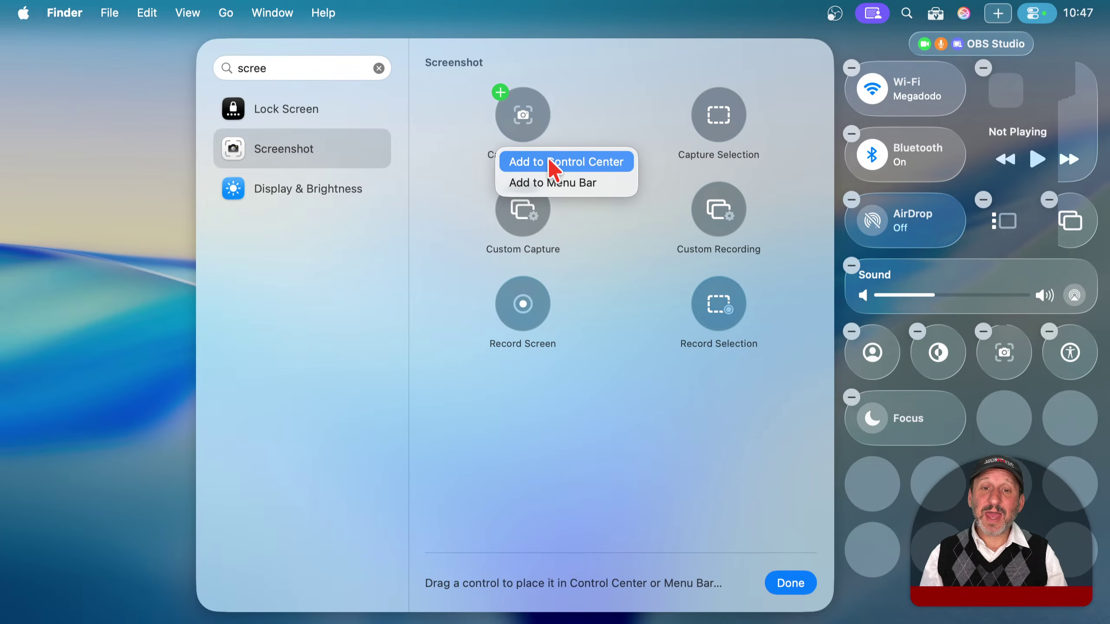
left_click(552, 184)
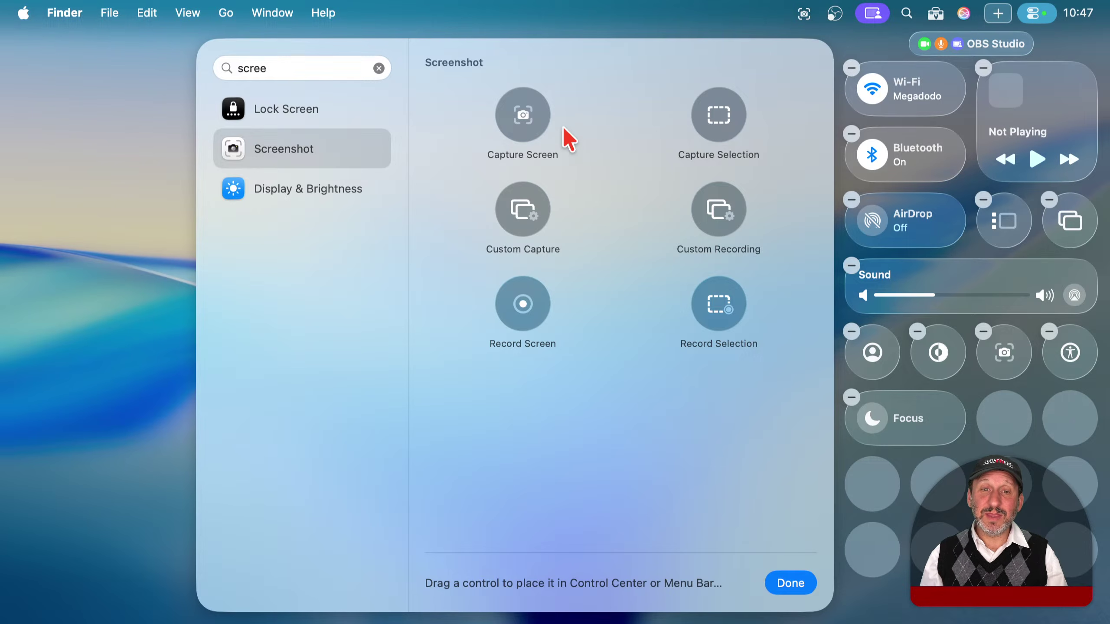
mouse_move(535, 122)
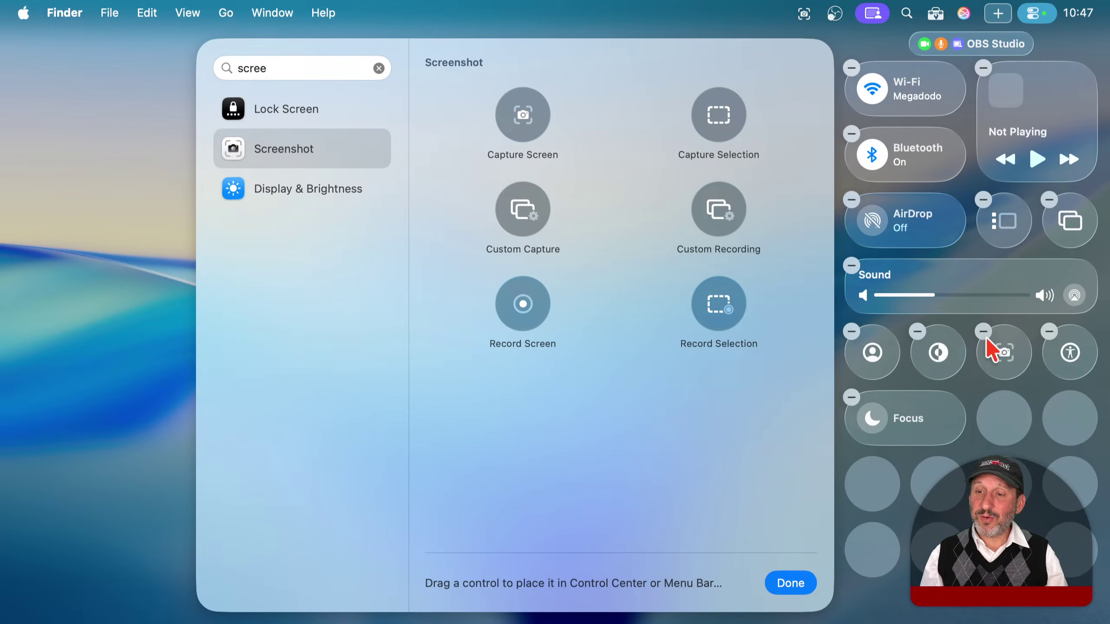
left_click_drag(520, 123, 662, 288)
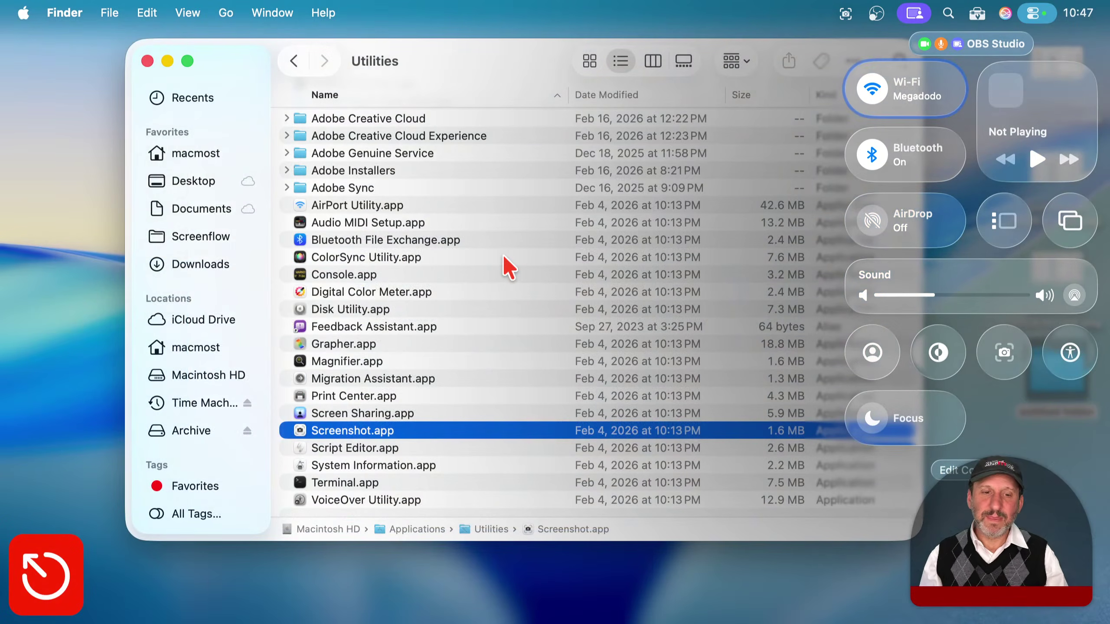
left_click(731, 33)
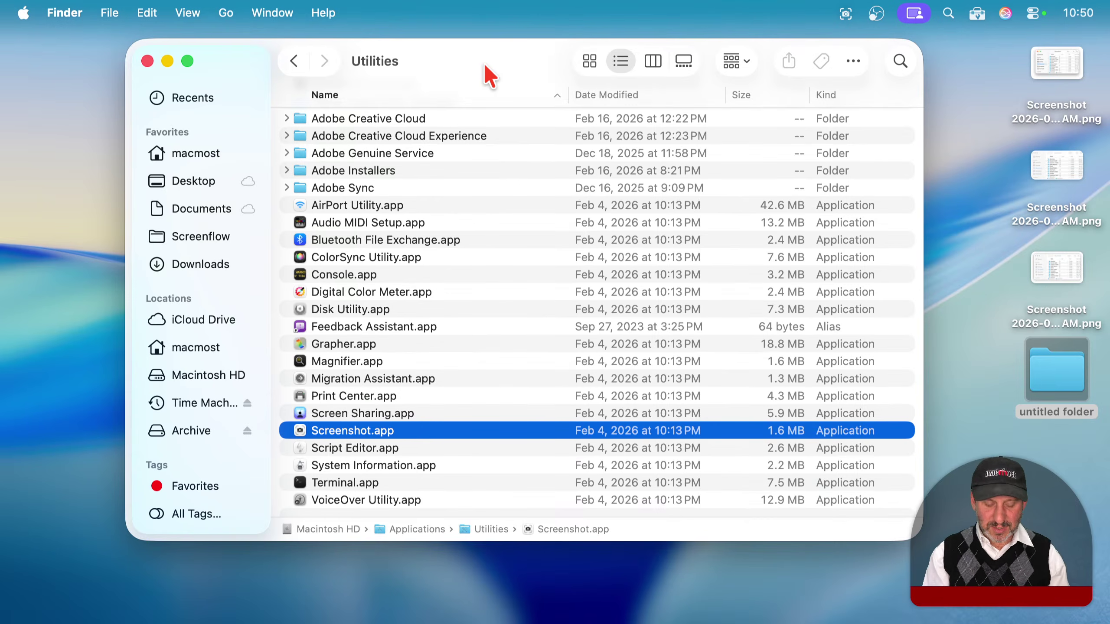
Step: Launch QuickTime Player, open a new audio recording window, and quit the app
key("super+space")
type("qui")
key("Return")
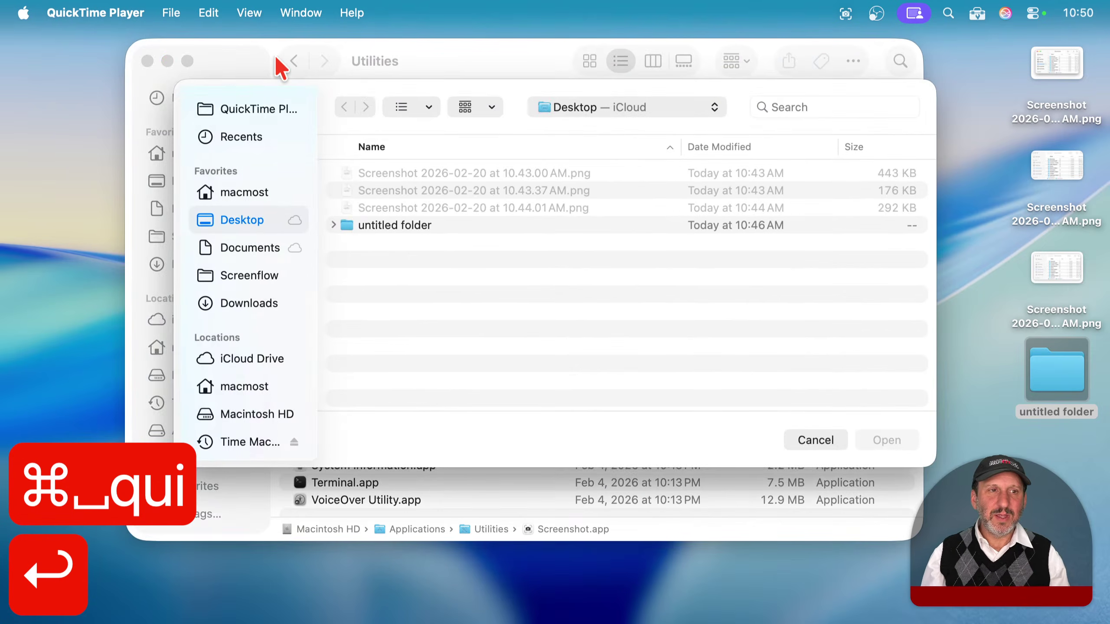
left_click_drag(171, 13, 191, 62)
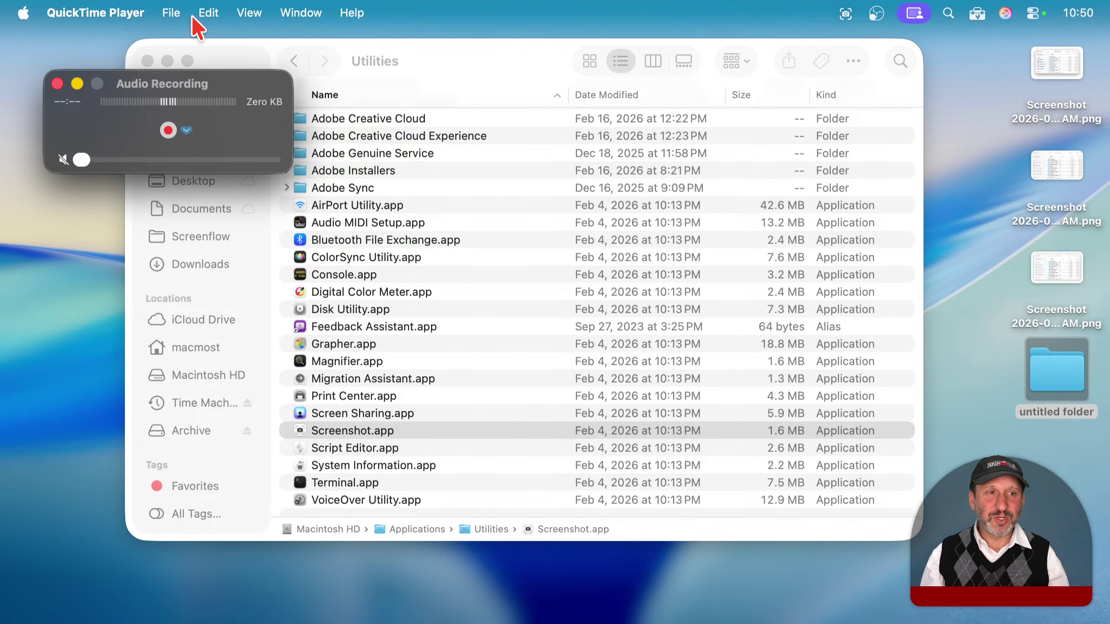
key("super+q")
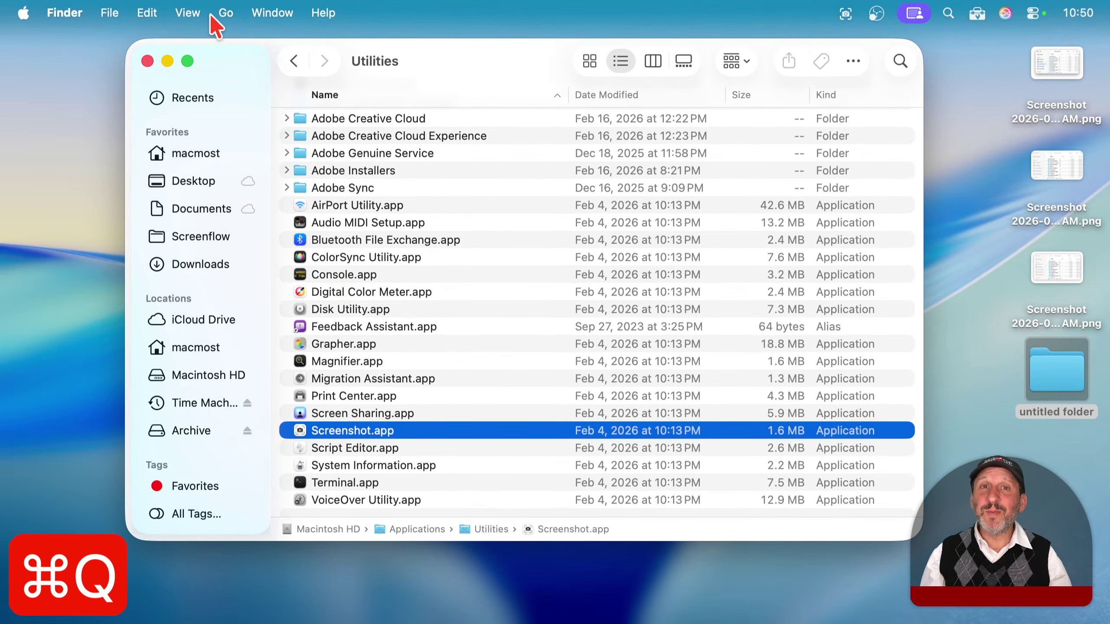